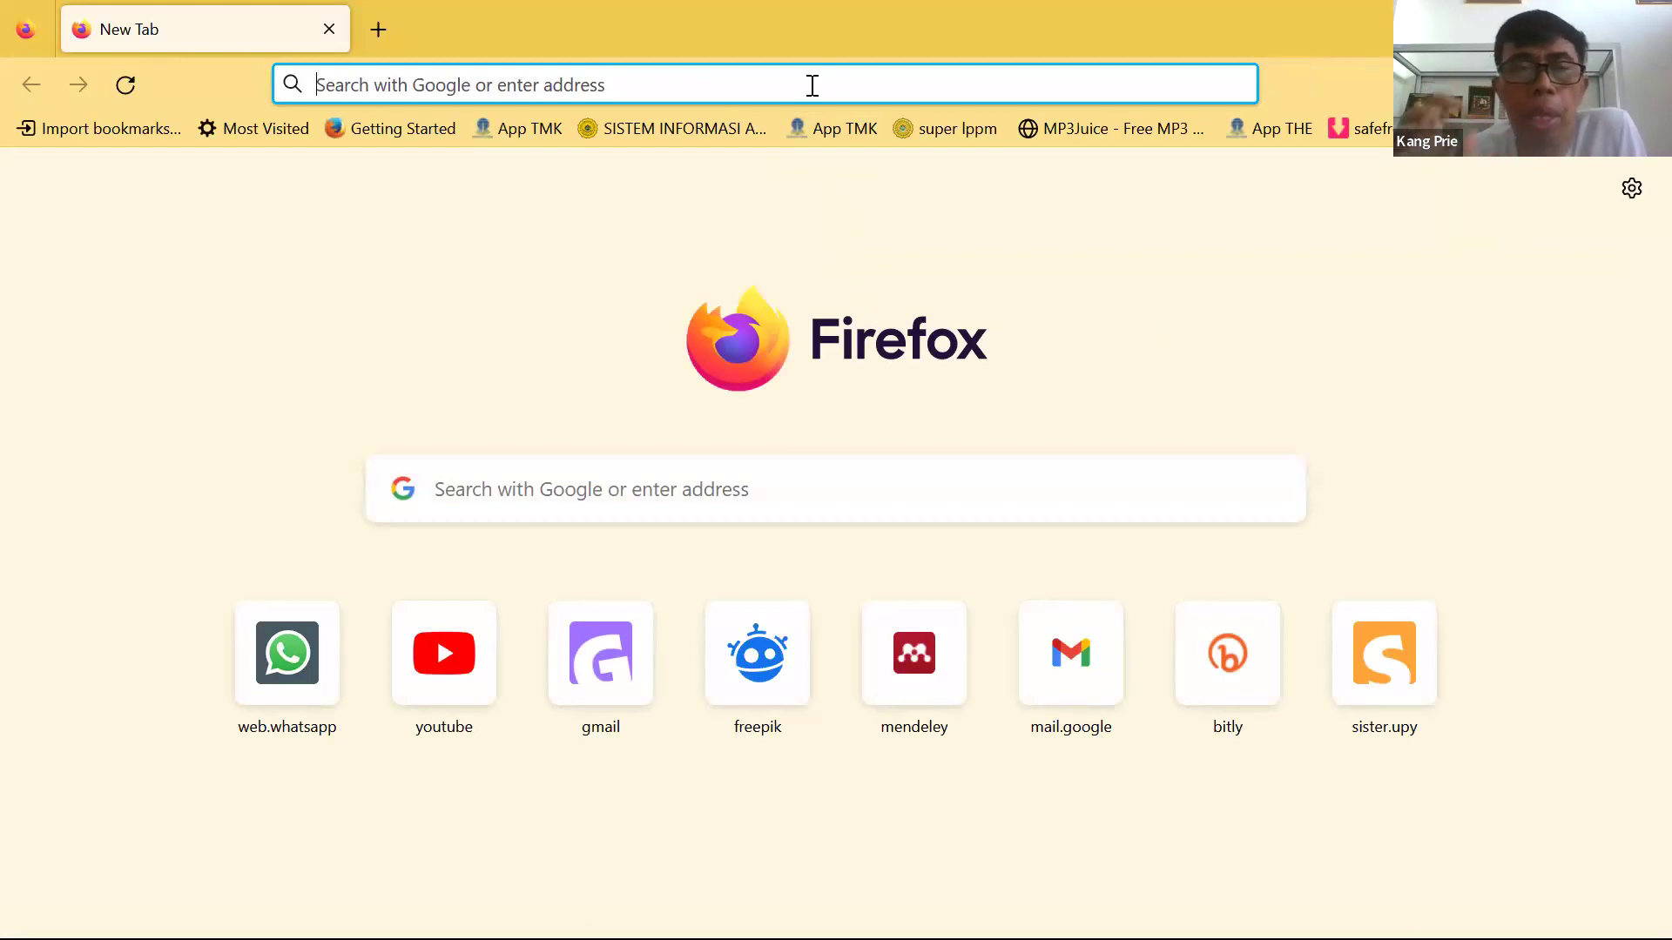
Open the freepik.com website.
{"action": "left_click", "coordinate": [813, 85]}
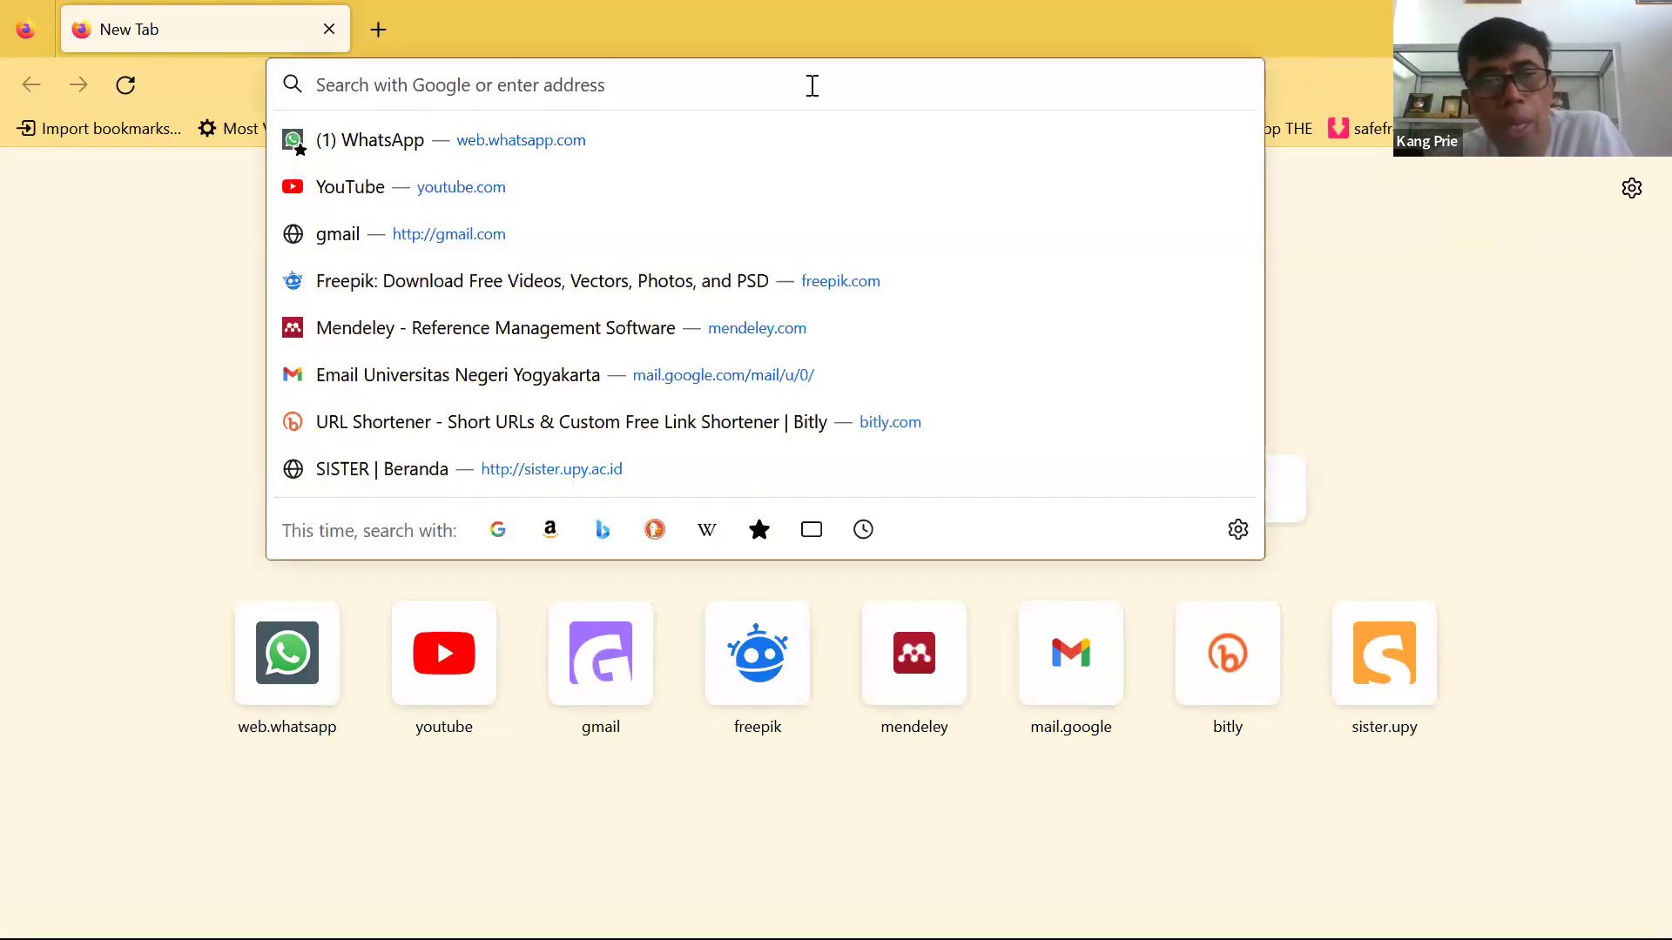
{"action": "type", "text": "freepik.com/"}
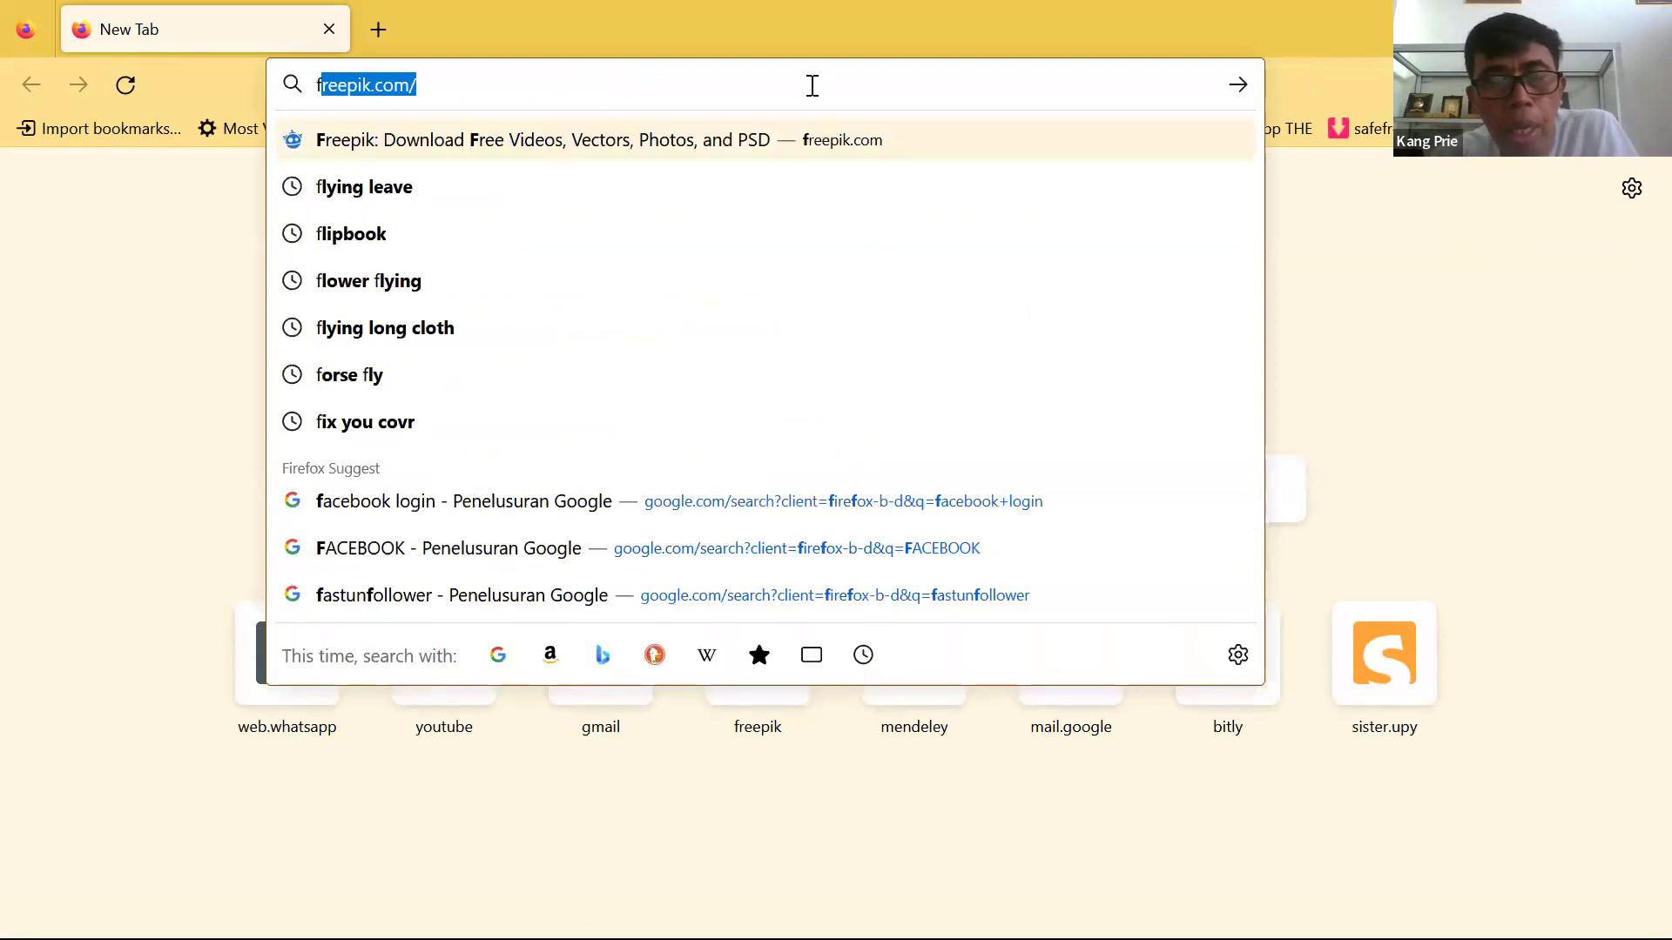
{"action": "key", "text": "Right"}
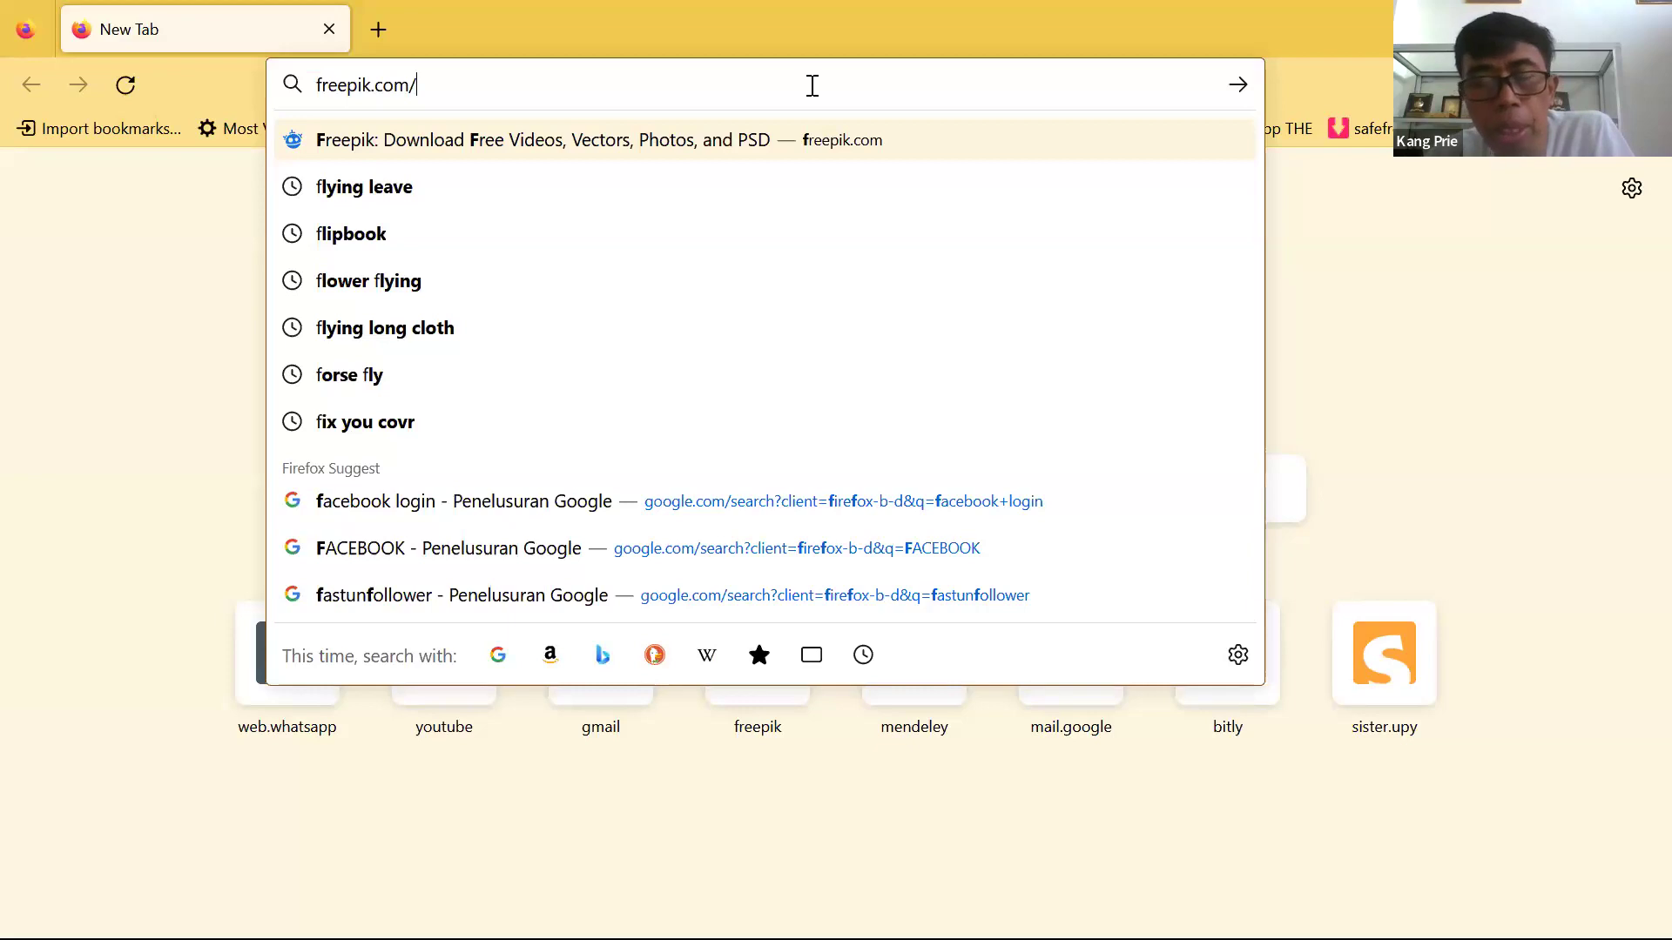
{"action": "key", "text": "Return"}
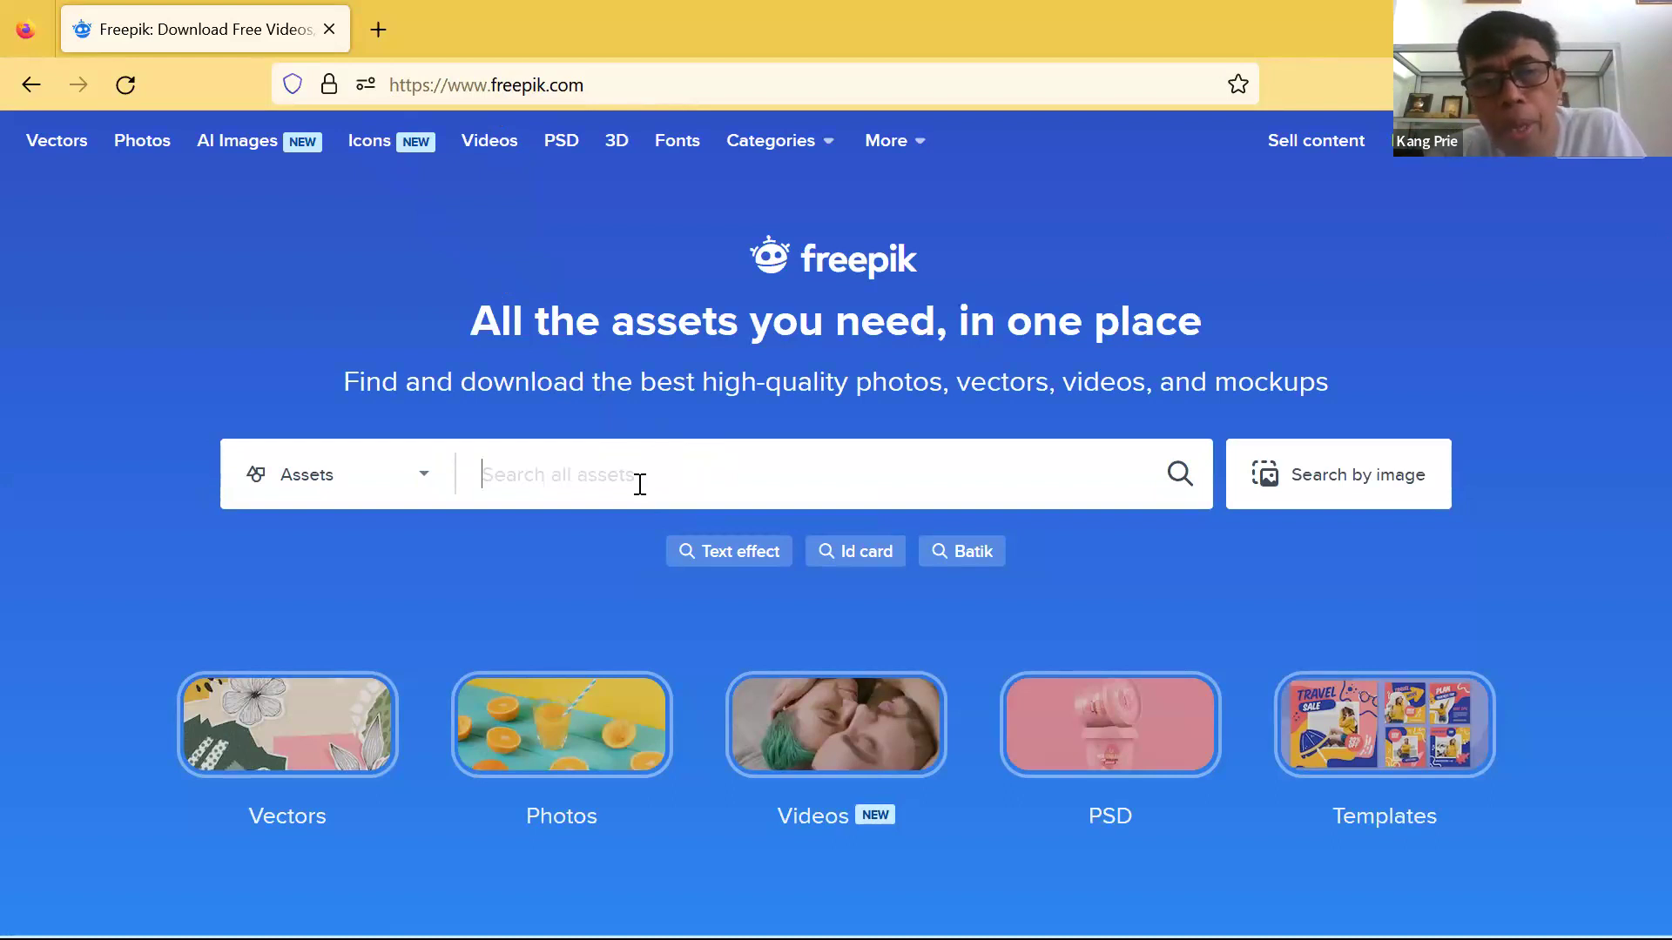
Search all assets for "learning" and filter the results to free vectors.
{"action": "type", "text": "learning"}
{"action": "key", "text": "Return"}
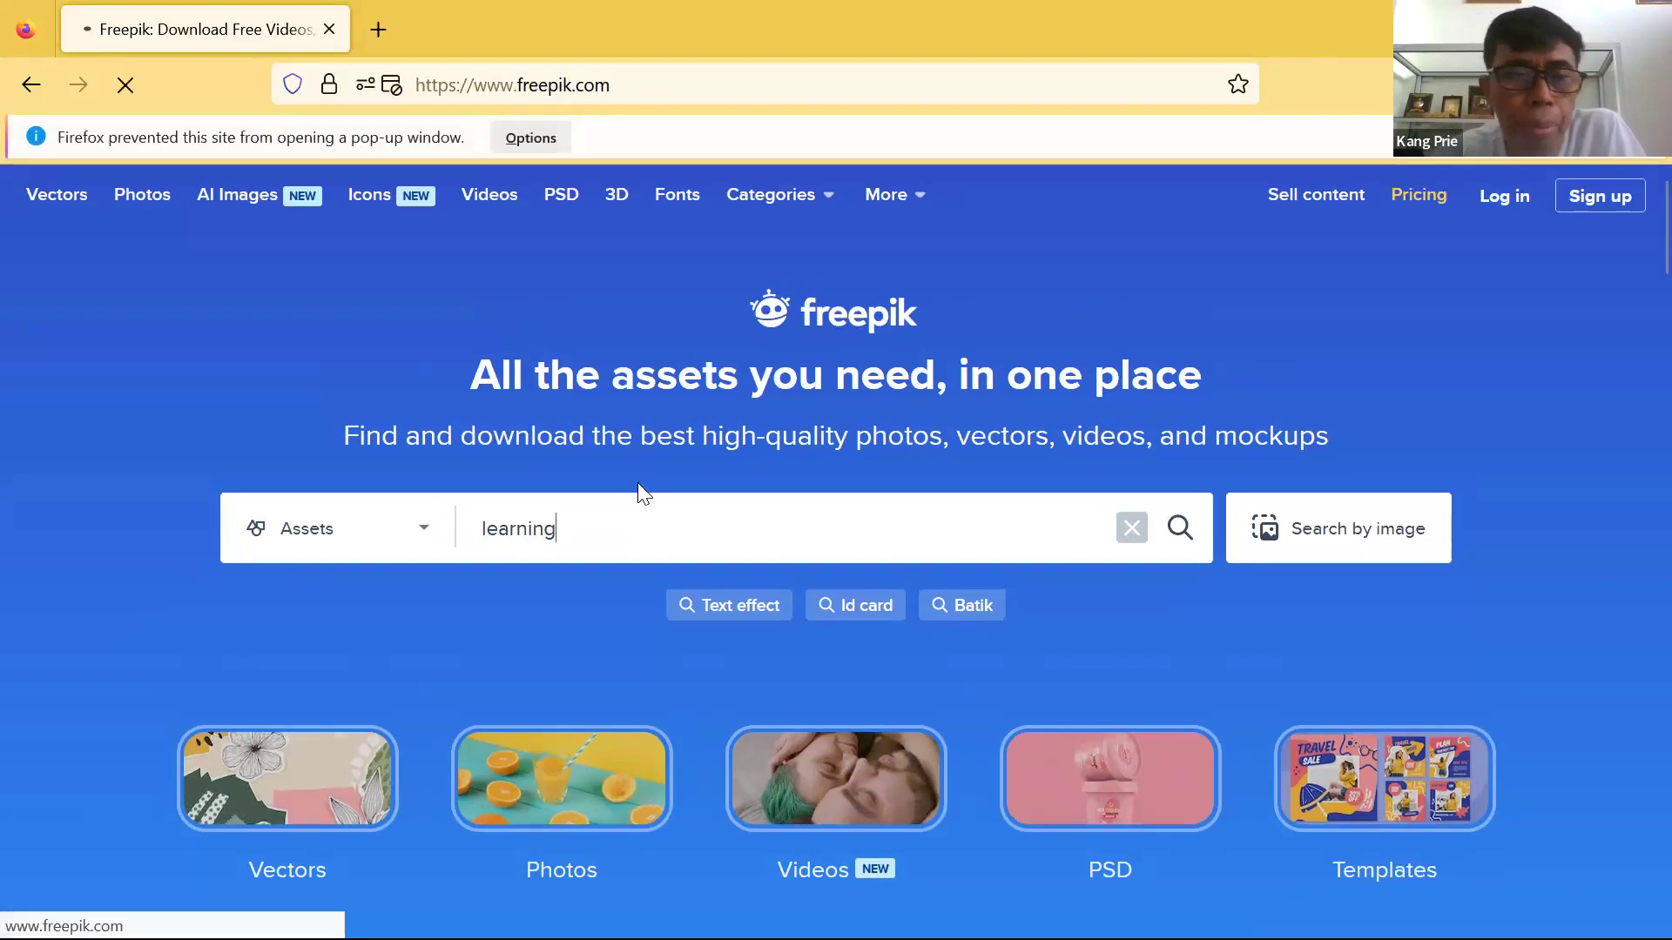
{"action": "scroll", "coordinate": [793, 423], "scroll_direction": "down", "scroll_amount": 1}
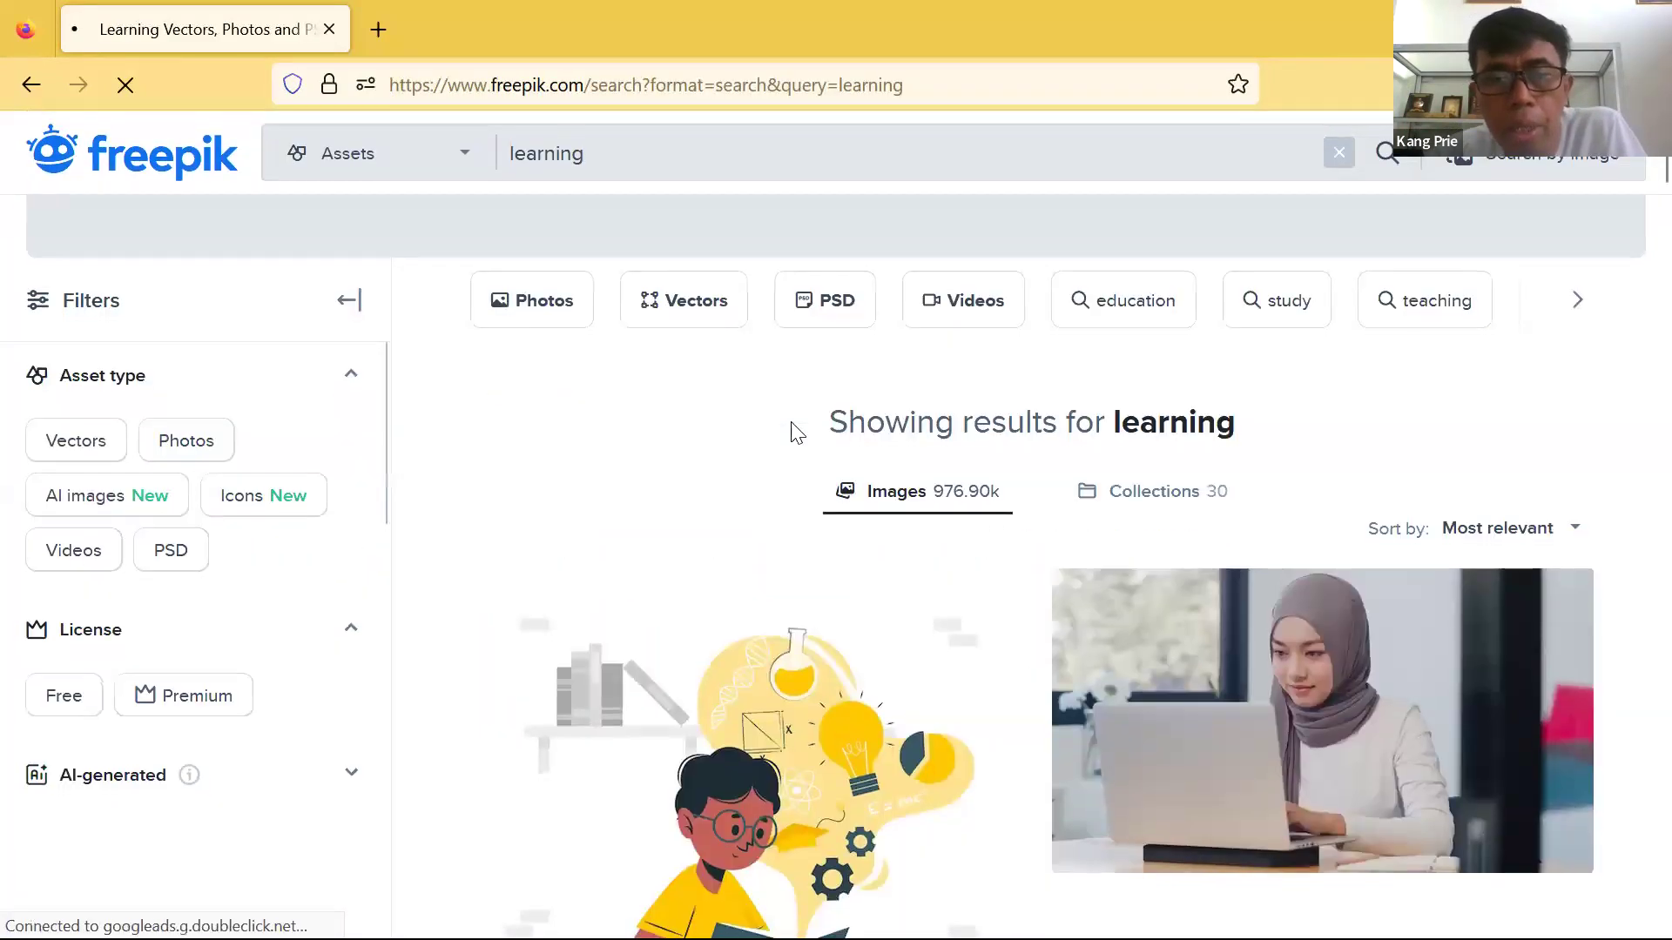
{"action": "scroll", "coordinate": [1045, 701], "scroll_direction": "down", "scroll_amount": 2}
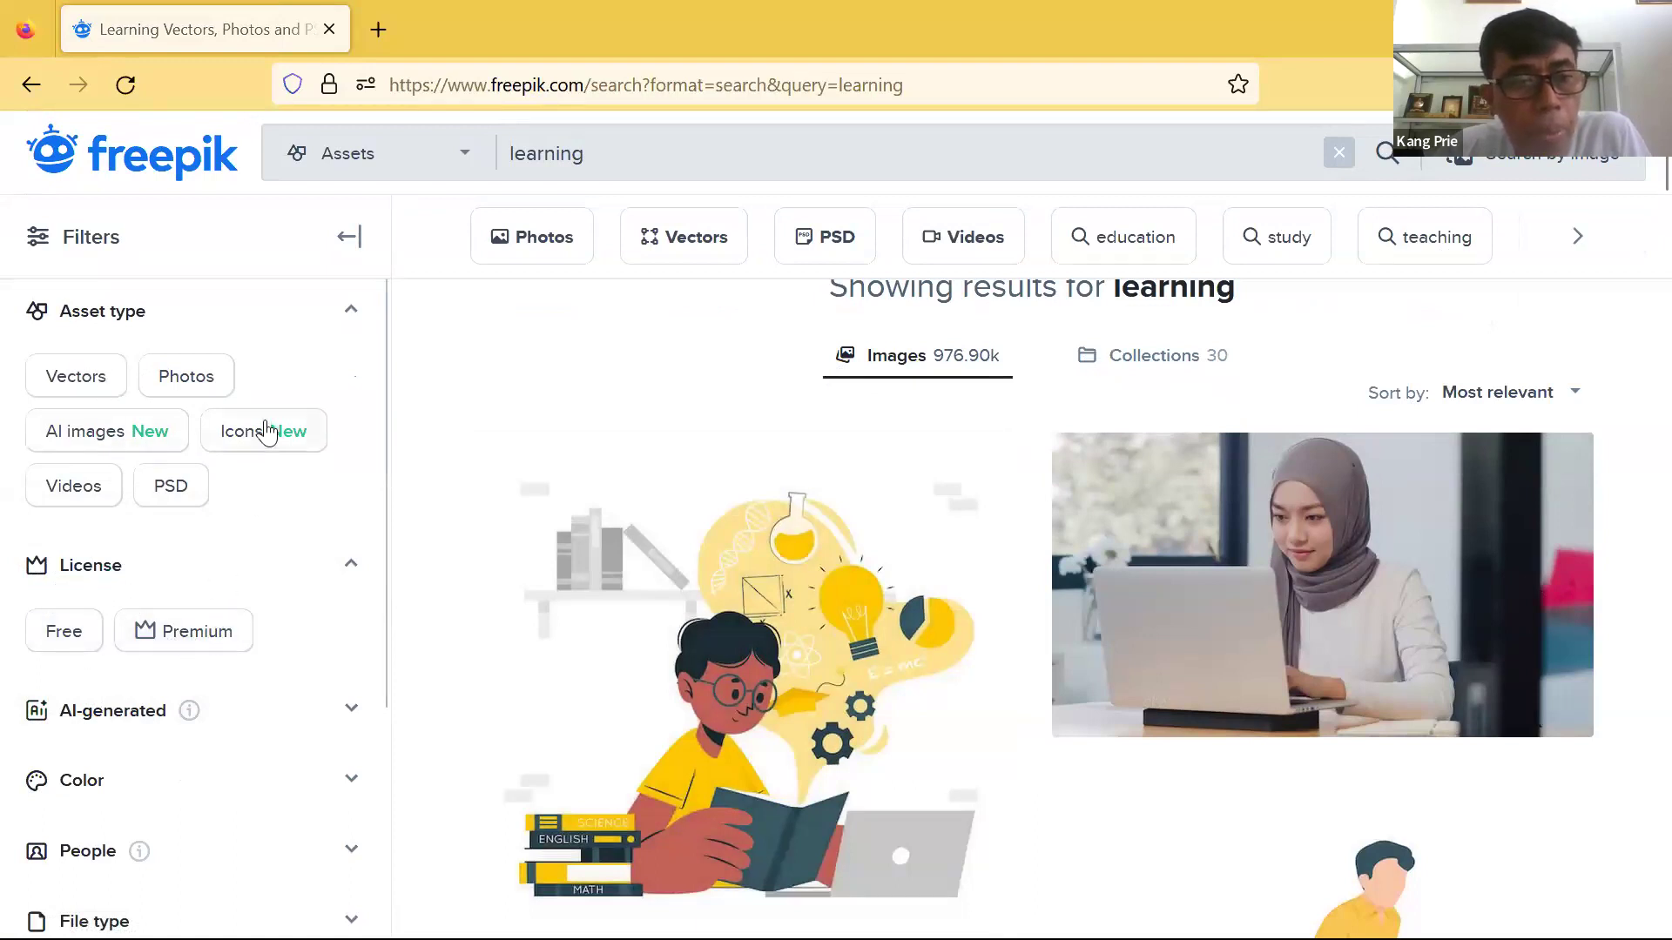
{"action": "left_click", "coordinate": [73, 641]}
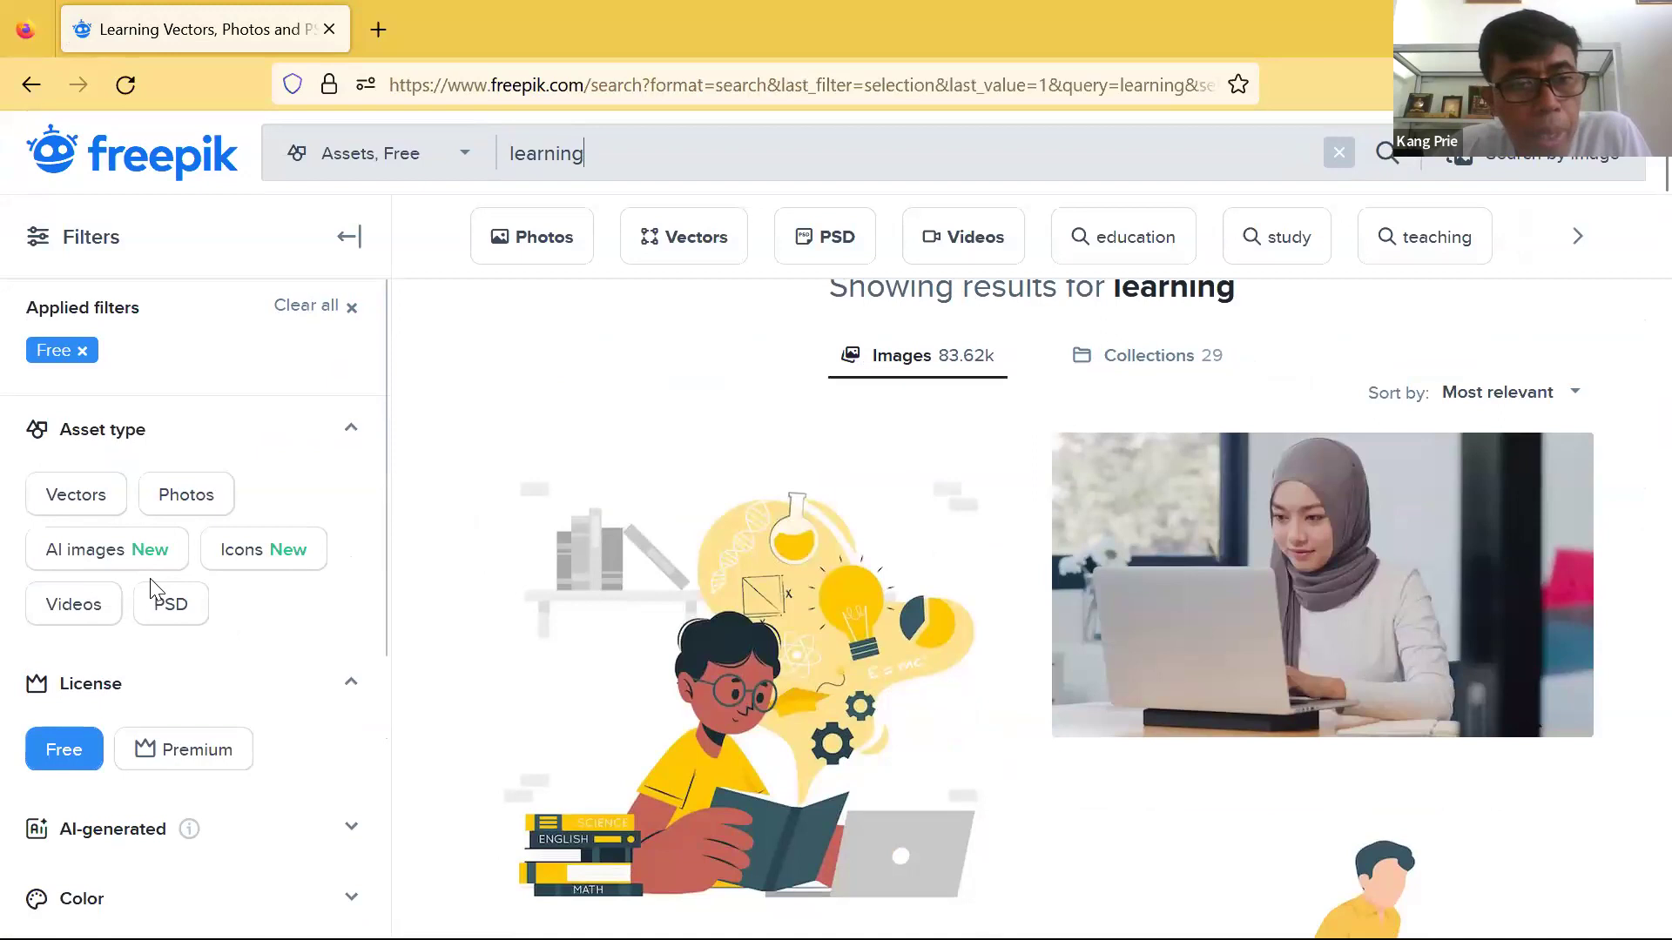
{"action": "left_click", "coordinate": [79, 496]}
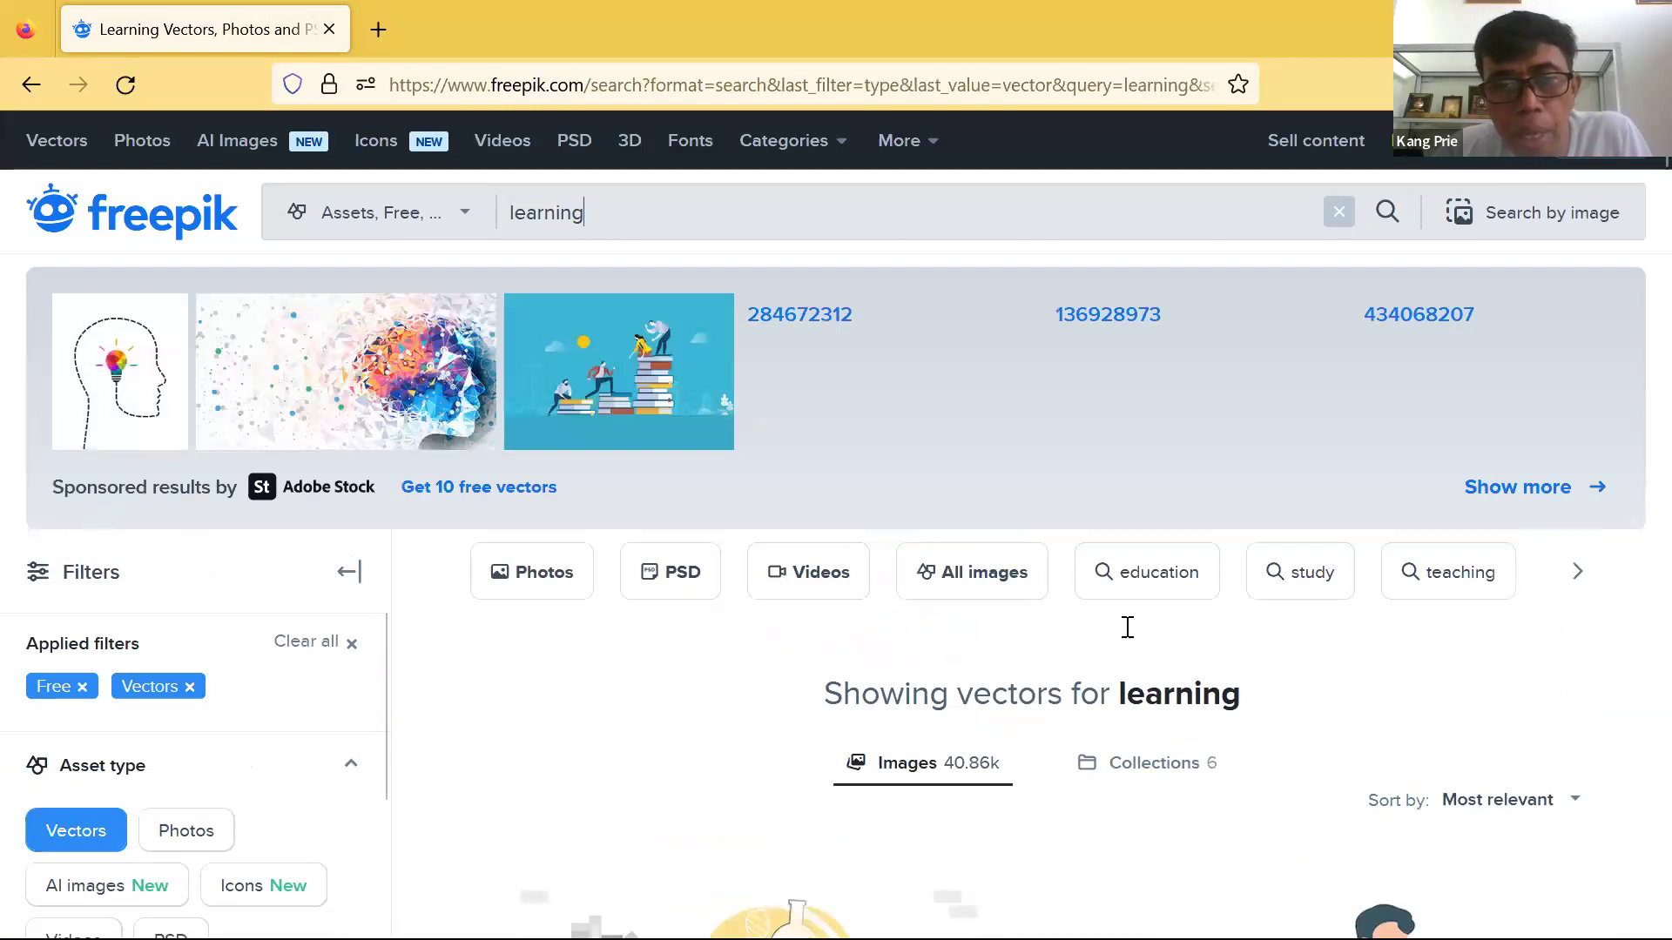
Browse the vector results and open the storyset illustration of a presenter speaking to a seated seminar audience.
{"action": "scroll", "coordinate": [1128, 627], "scroll_direction": "down", "scroll_amount": 5}
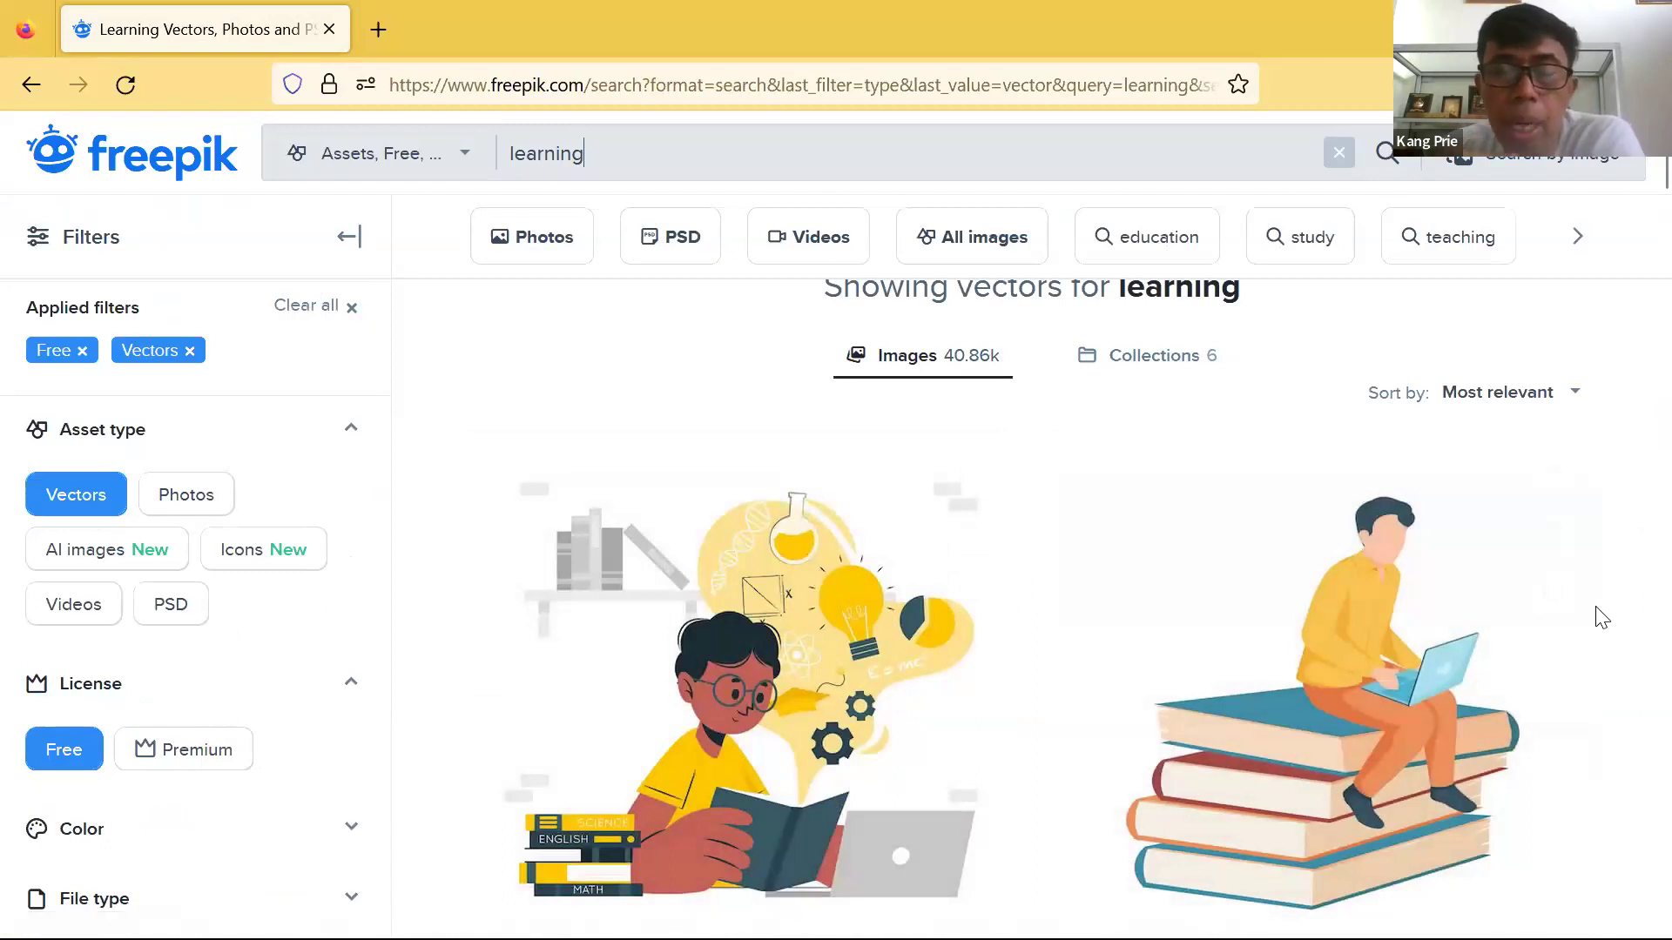
{"action": "scroll", "coordinate": [1602, 618], "scroll_direction": "down", "scroll_amount": 2}
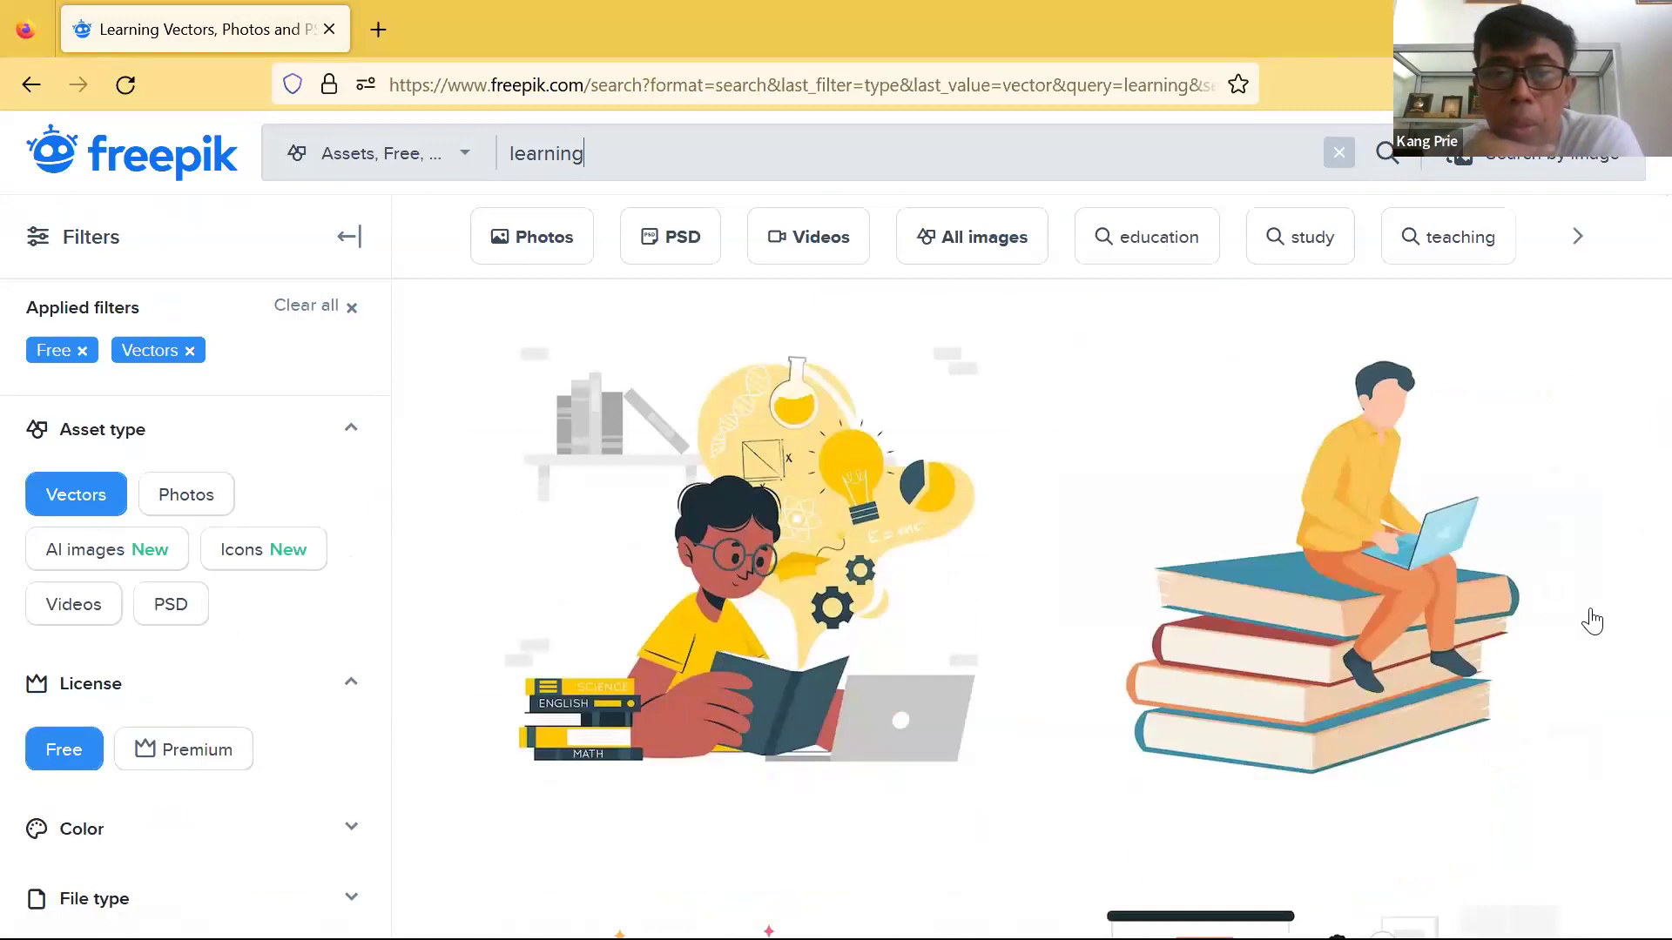
{"action": "scroll", "coordinate": [1593, 622], "scroll_direction": "down", "scroll_amount": 2}
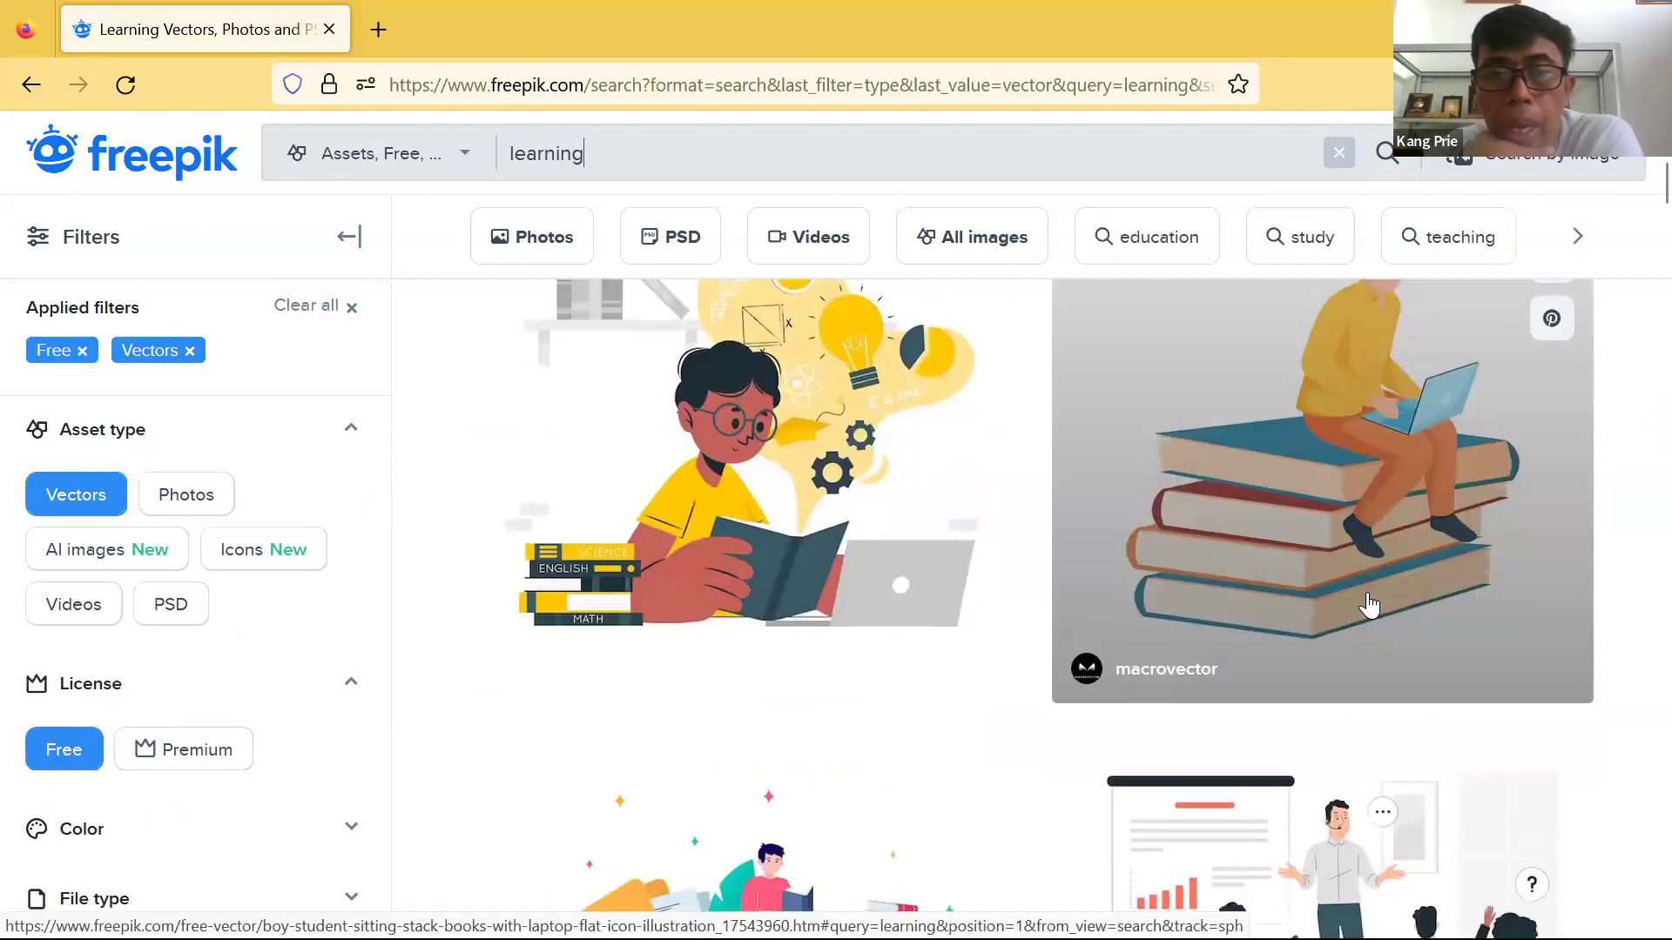
{"action": "scroll", "coordinate": [1524, 592], "scroll_direction": "down", "scroll_amount": 2}
{"action": "scroll", "coordinate": [1526, 601], "scroll_direction": "down", "scroll_amount": 2}
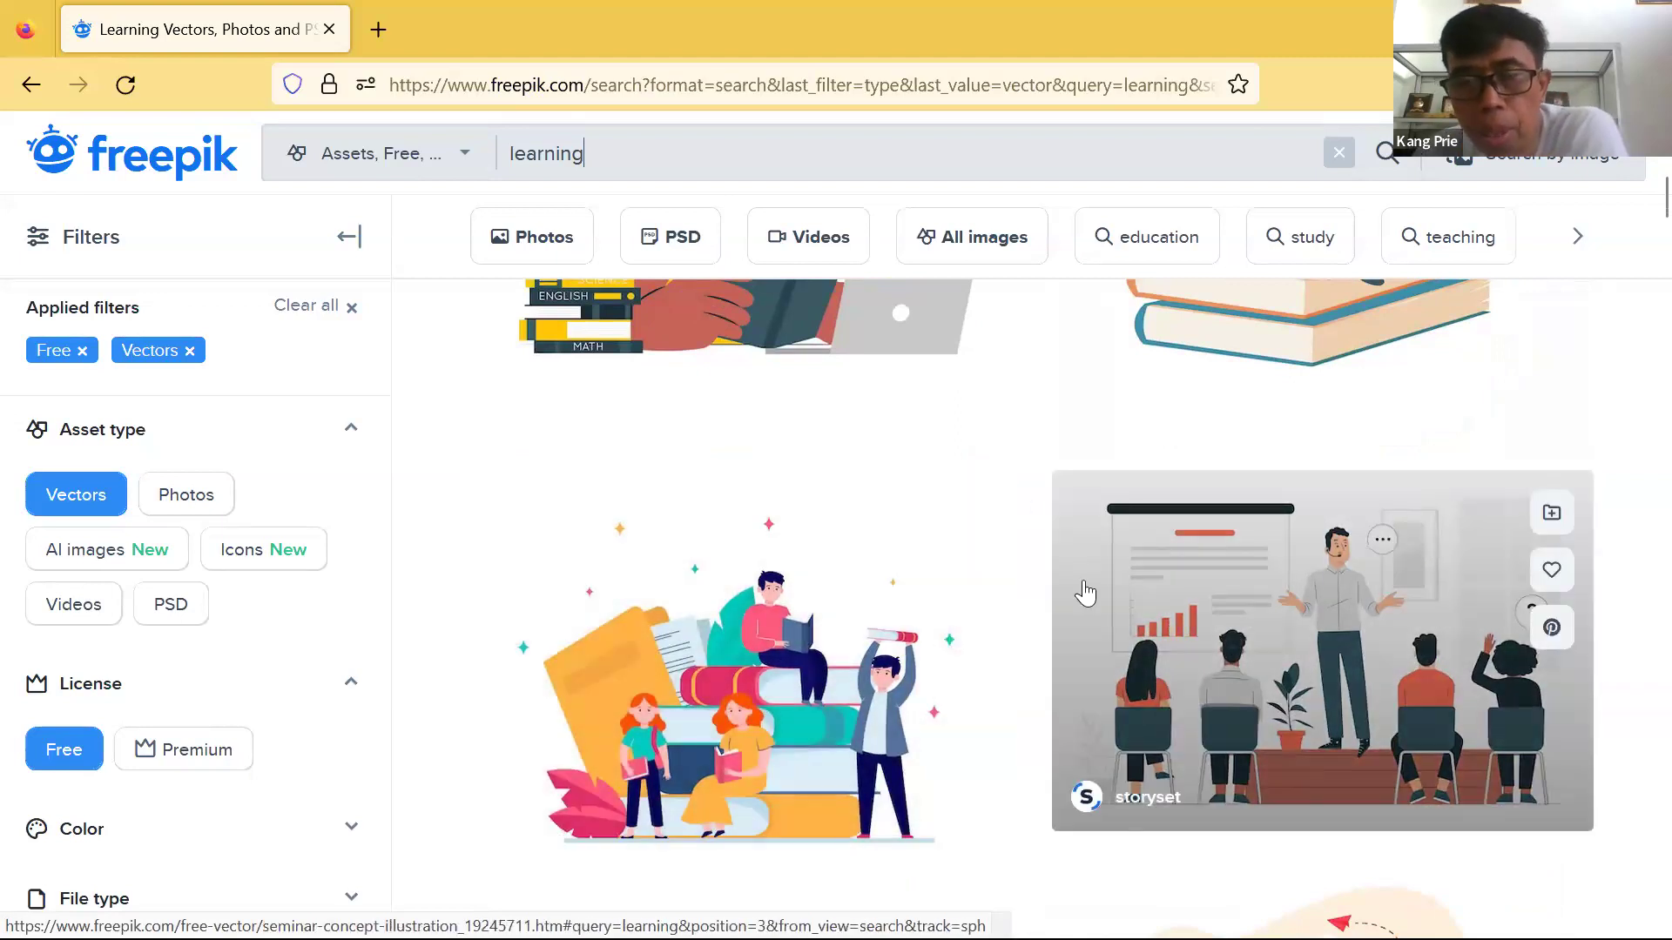
{"action": "scroll", "coordinate": [1071, 579], "scroll_direction": "down", "scroll_amount": 2}
{"action": "scroll", "coordinate": [1071, 581], "scroll_direction": "up", "scroll_amount": 2}
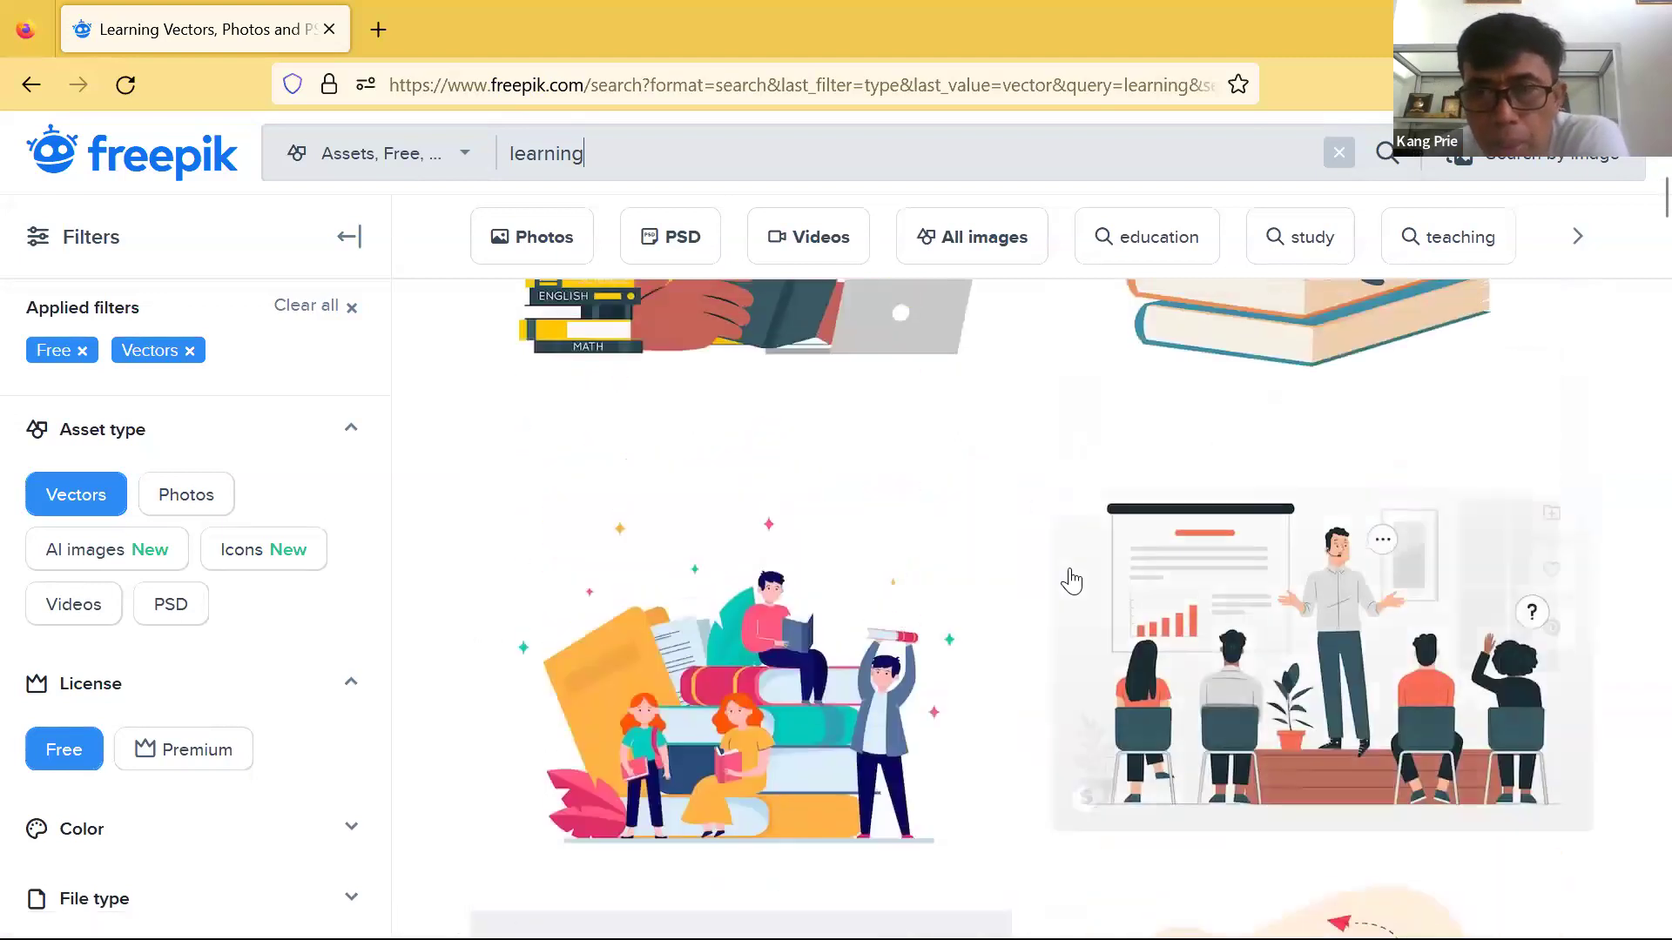
{"action": "scroll", "coordinate": [1330, 595], "scroll_direction": "down", "scroll_amount": 1}
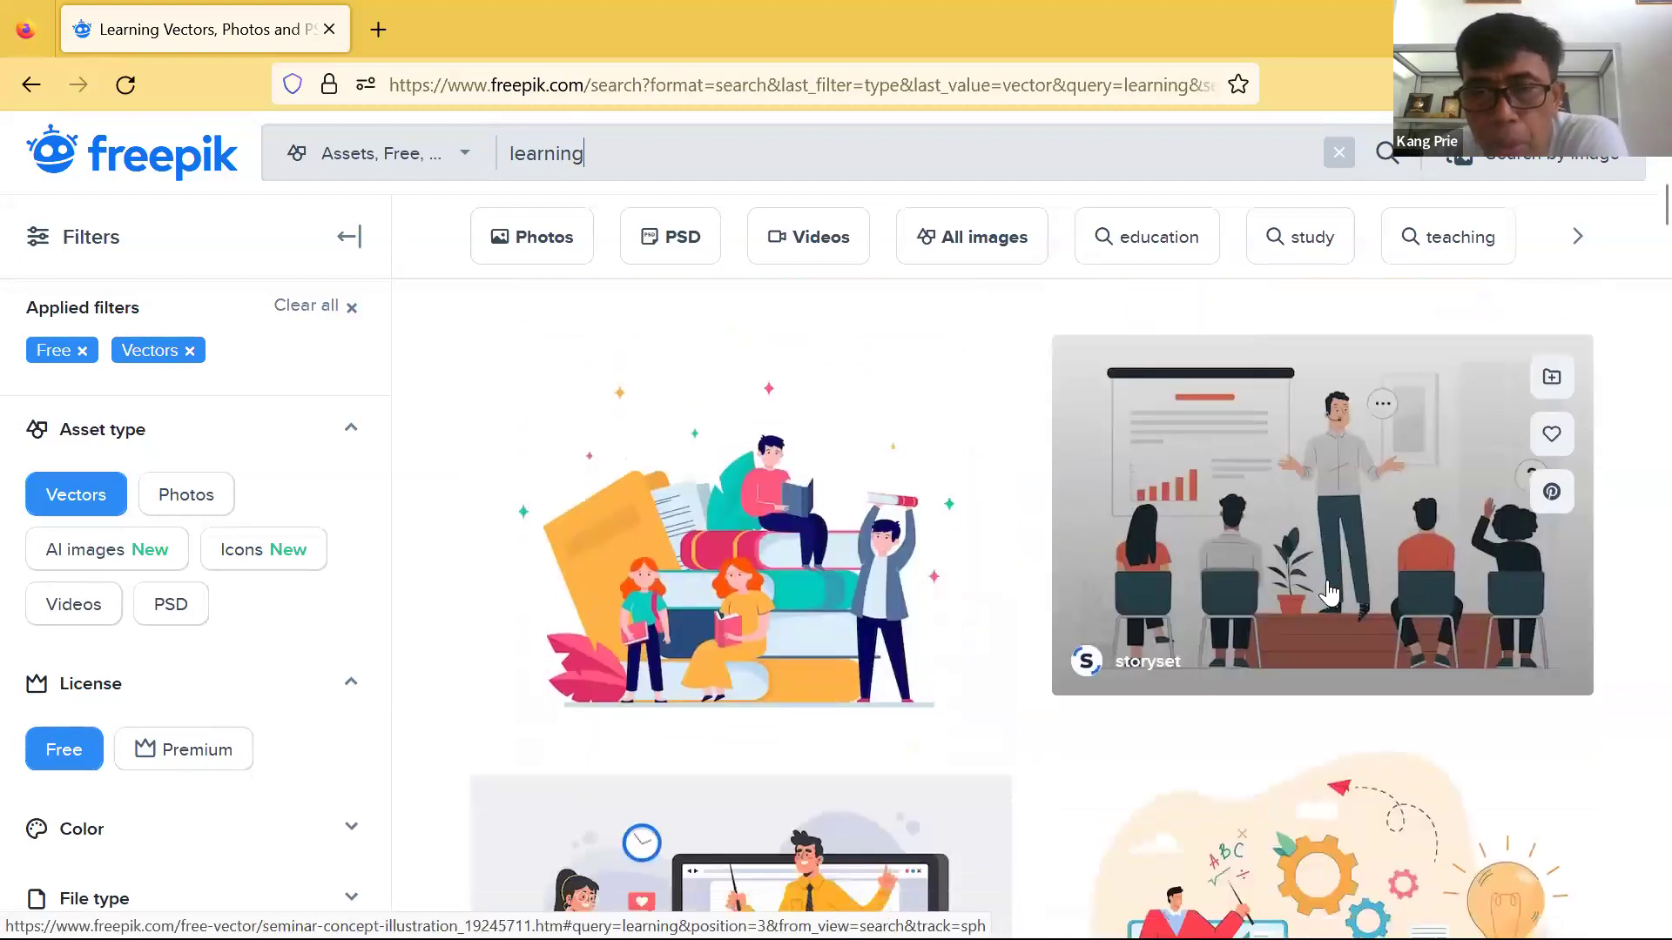
{"action": "scroll", "coordinate": [1330, 594], "scroll_direction": "down", "scroll_amount": 2}
{"action": "scroll", "coordinate": [1325, 593], "scroll_direction": "up", "scroll_amount": 1}
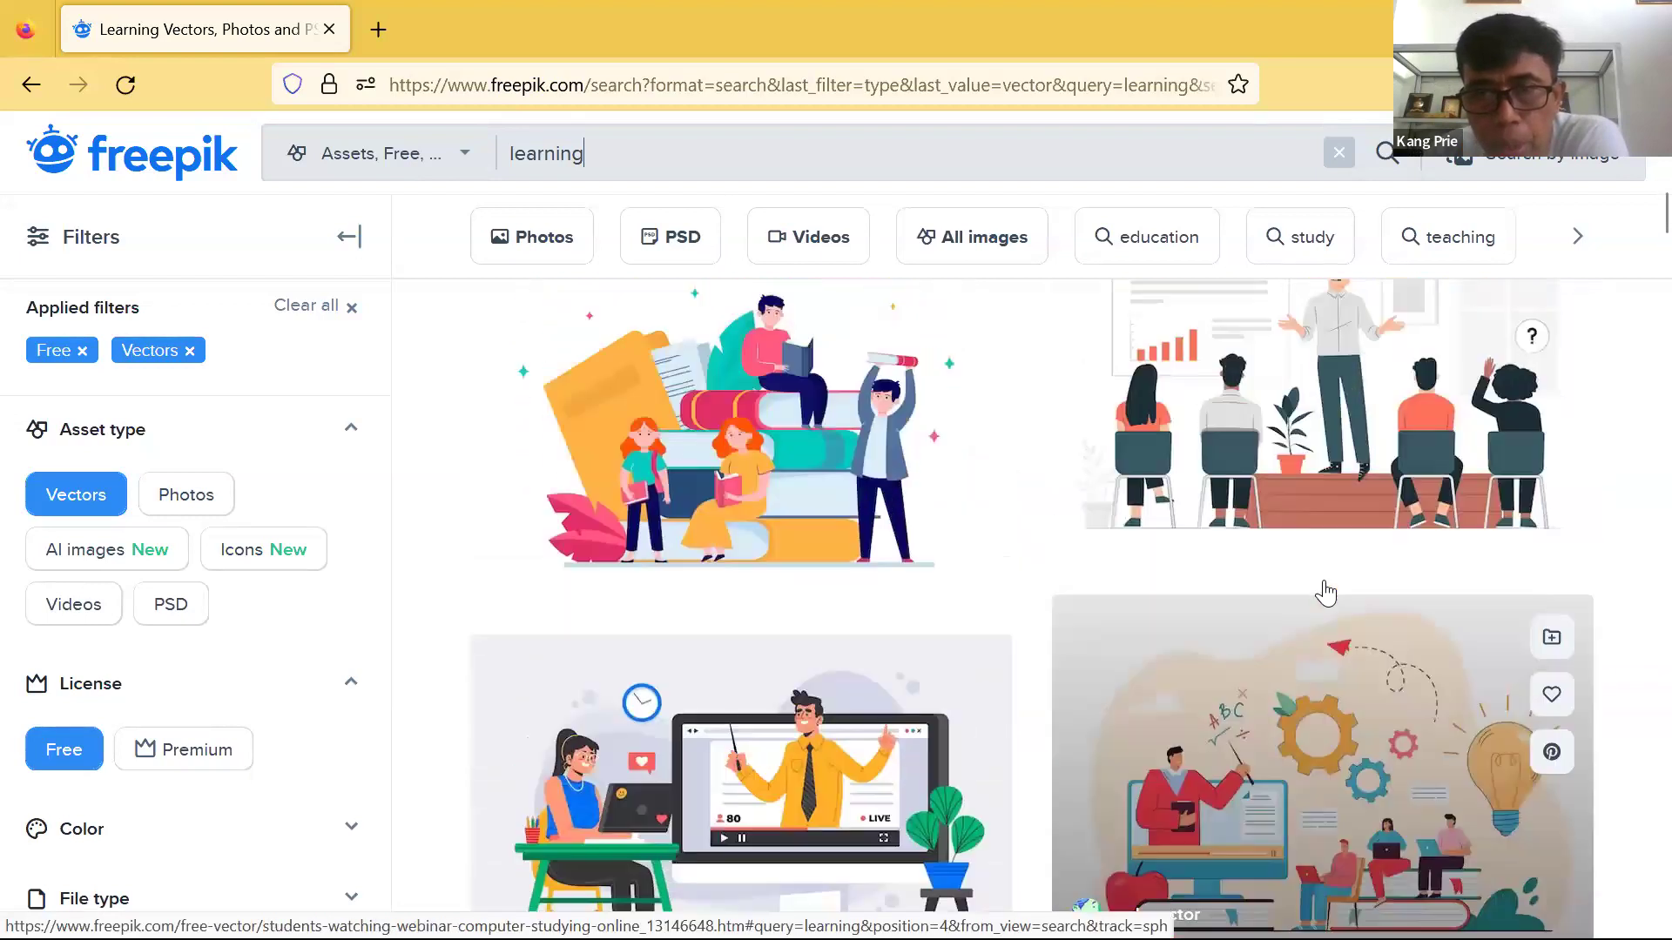
{"action": "scroll", "coordinate": [1326, 593], "scroll_direction": "up", "scroll_amount": 1}
{"action": "left_click", "coordinate": [1312, 529]}
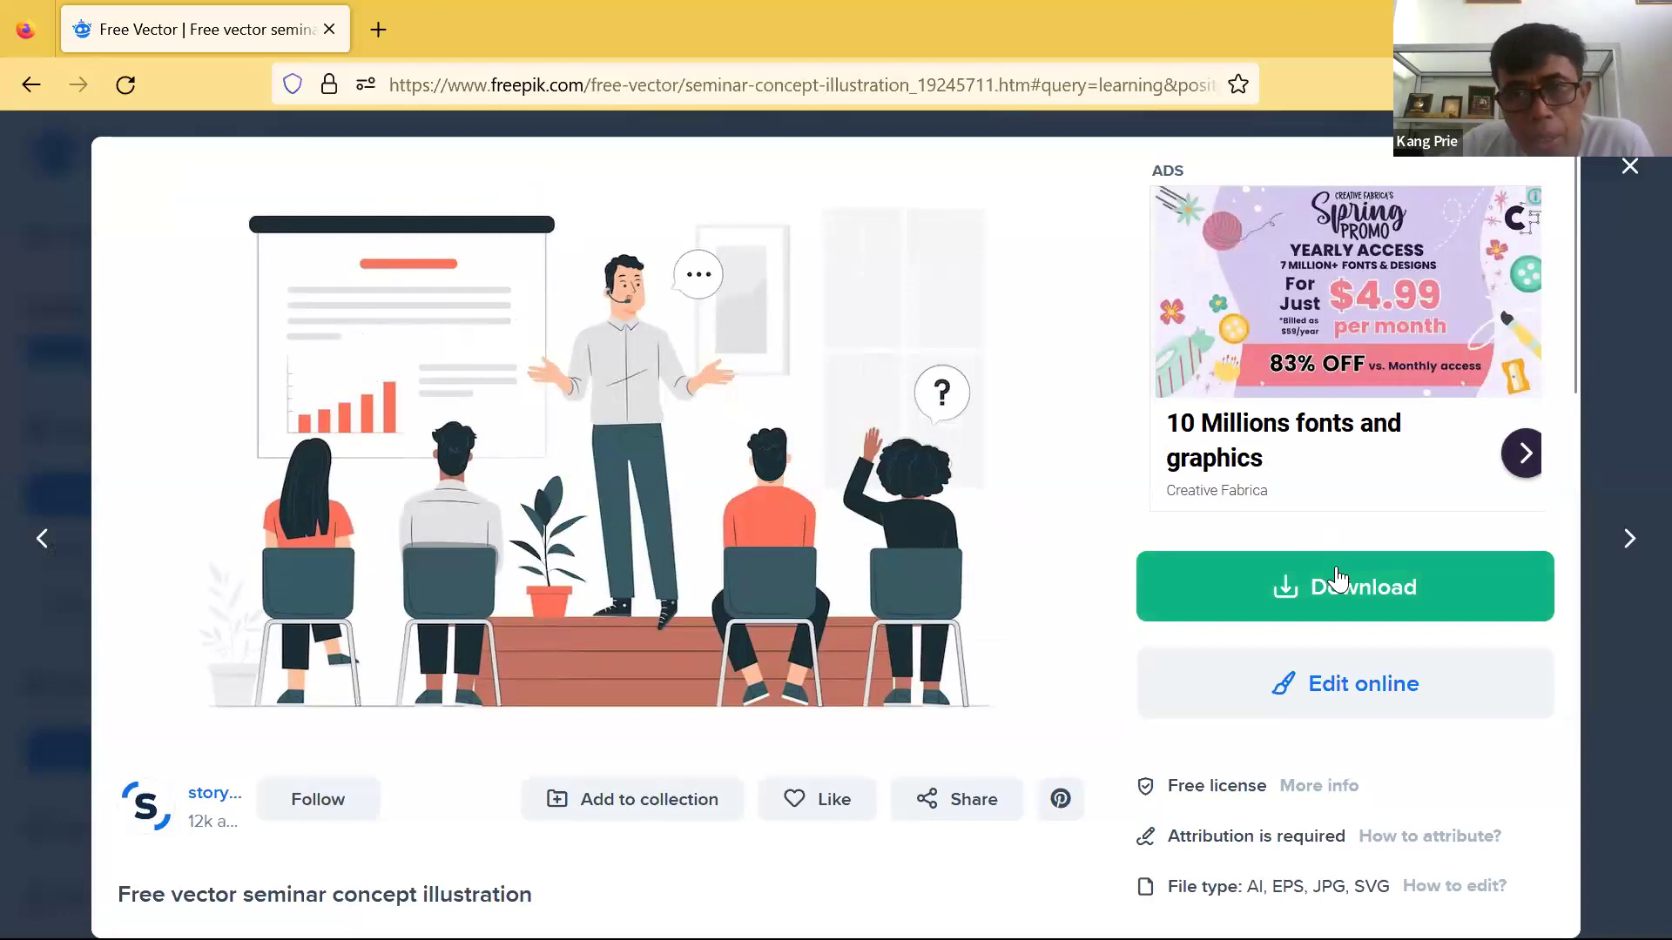
Download the seminar concept illustration with the free, attribution-required option.
{"action": "left_click", "coordinate": [1362, 578]}
{"action": "scroll", "coordinate": [1341, 581], "scroll_direction": "down", "scroll_amount": 4}
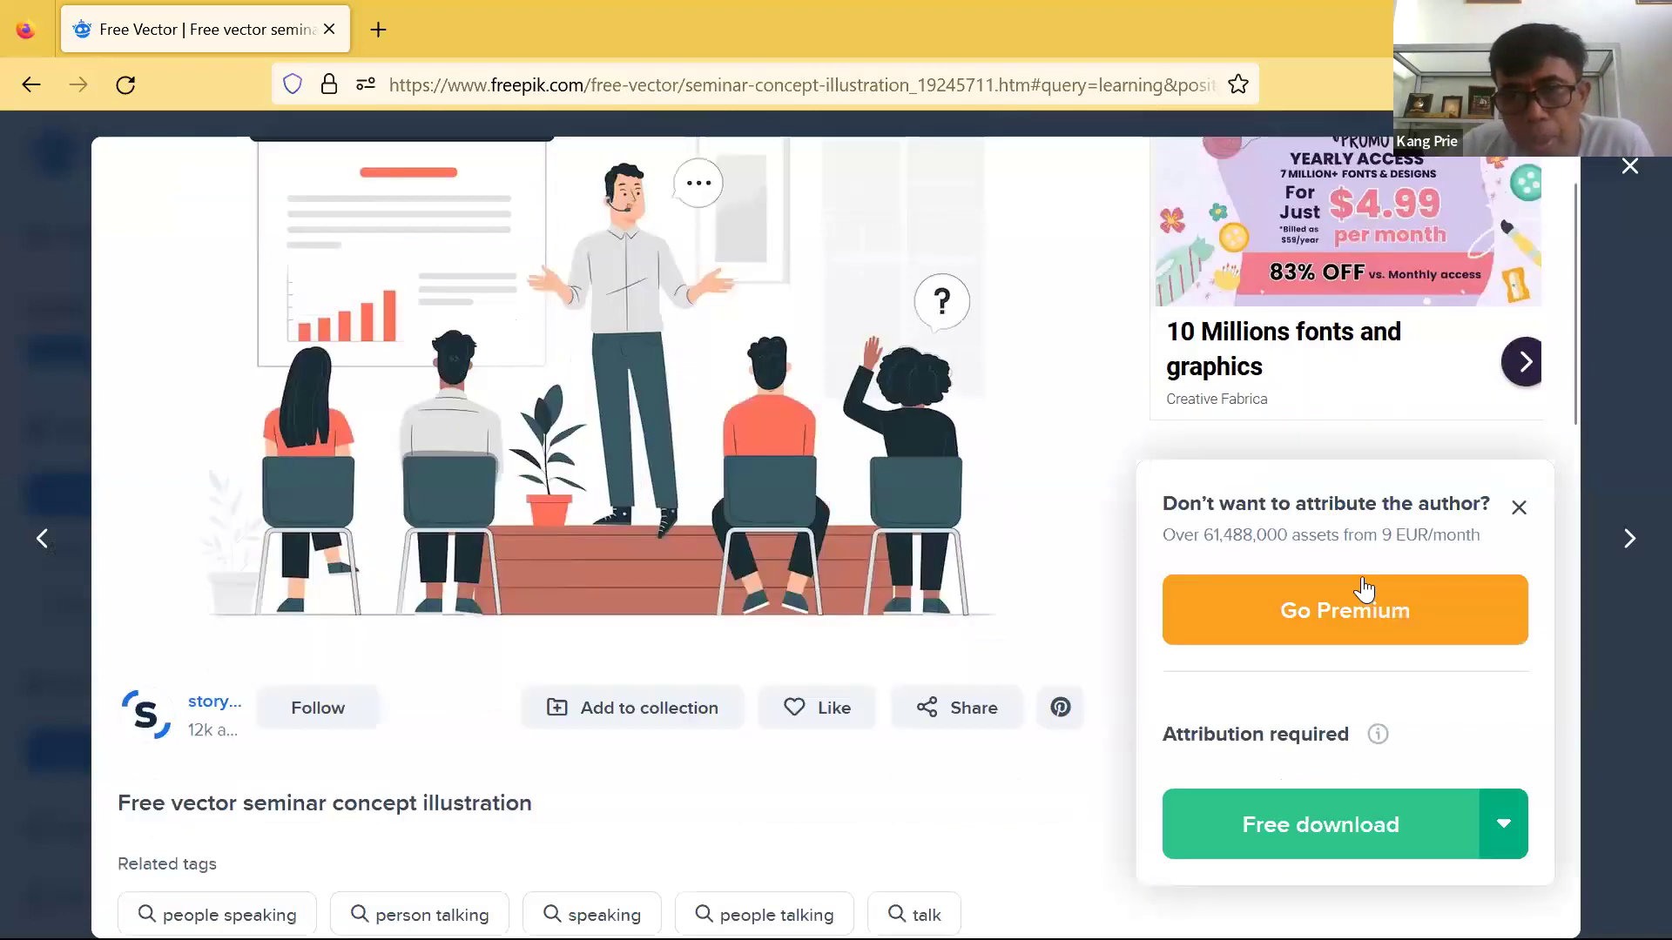
{"action": "left_click", "coordinate": [1311, 580]}
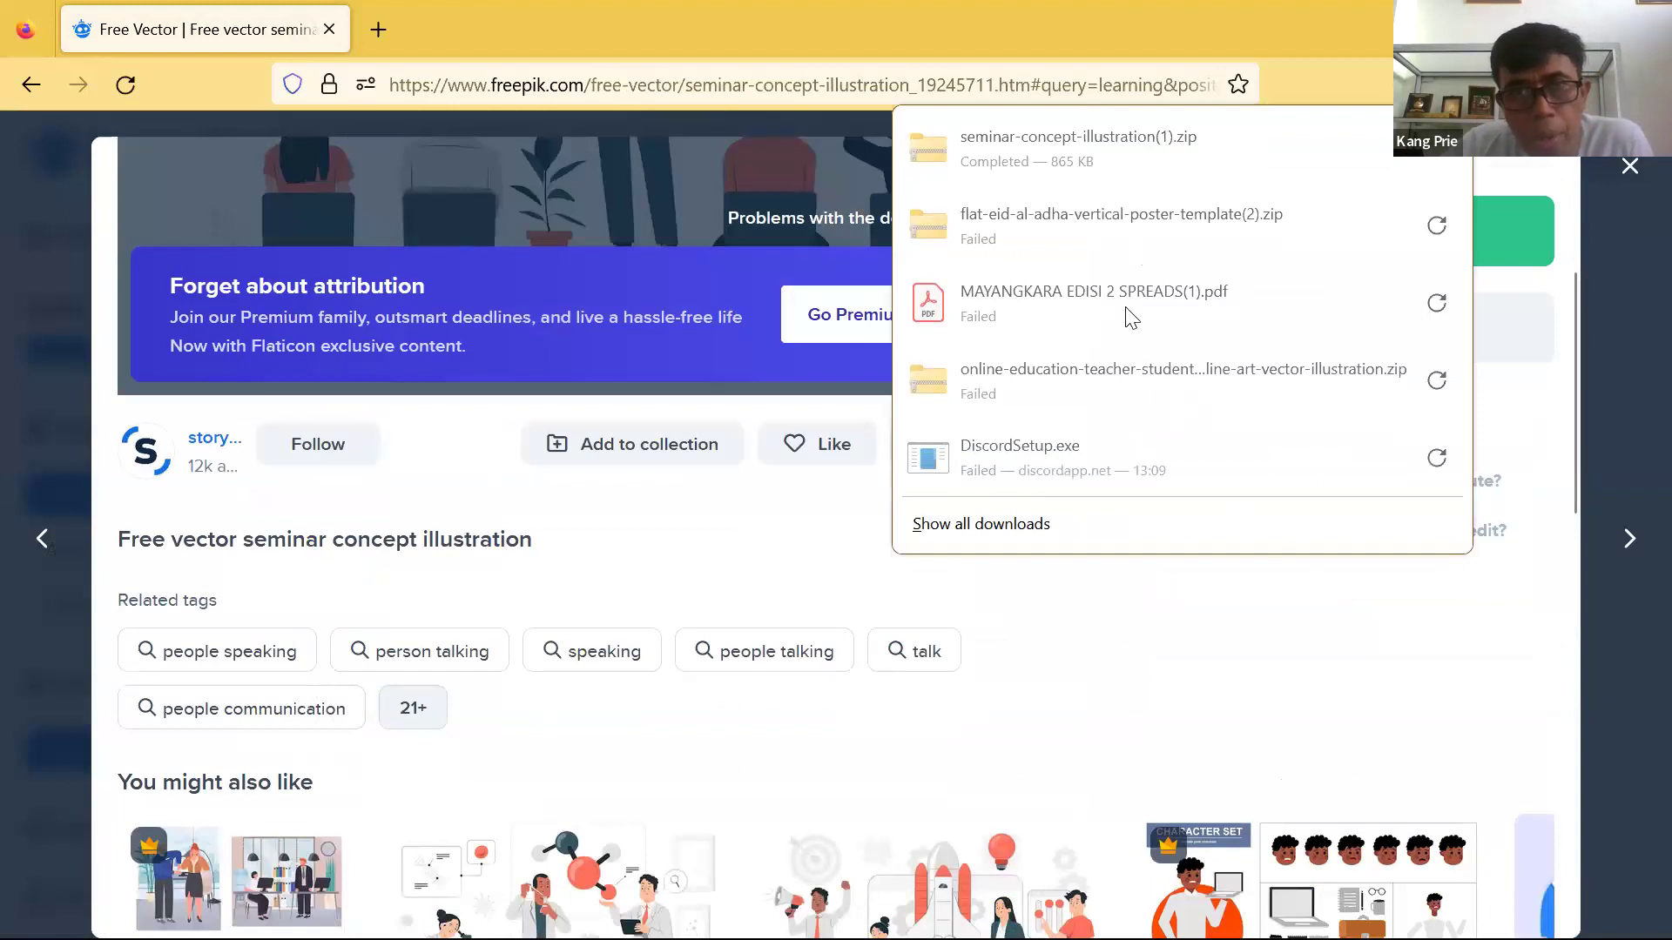
Return to the free learning vectors and look through the illustrations on the first results page and on to page 2.
{"action": "left_click", "coordinate": [30, 85]}
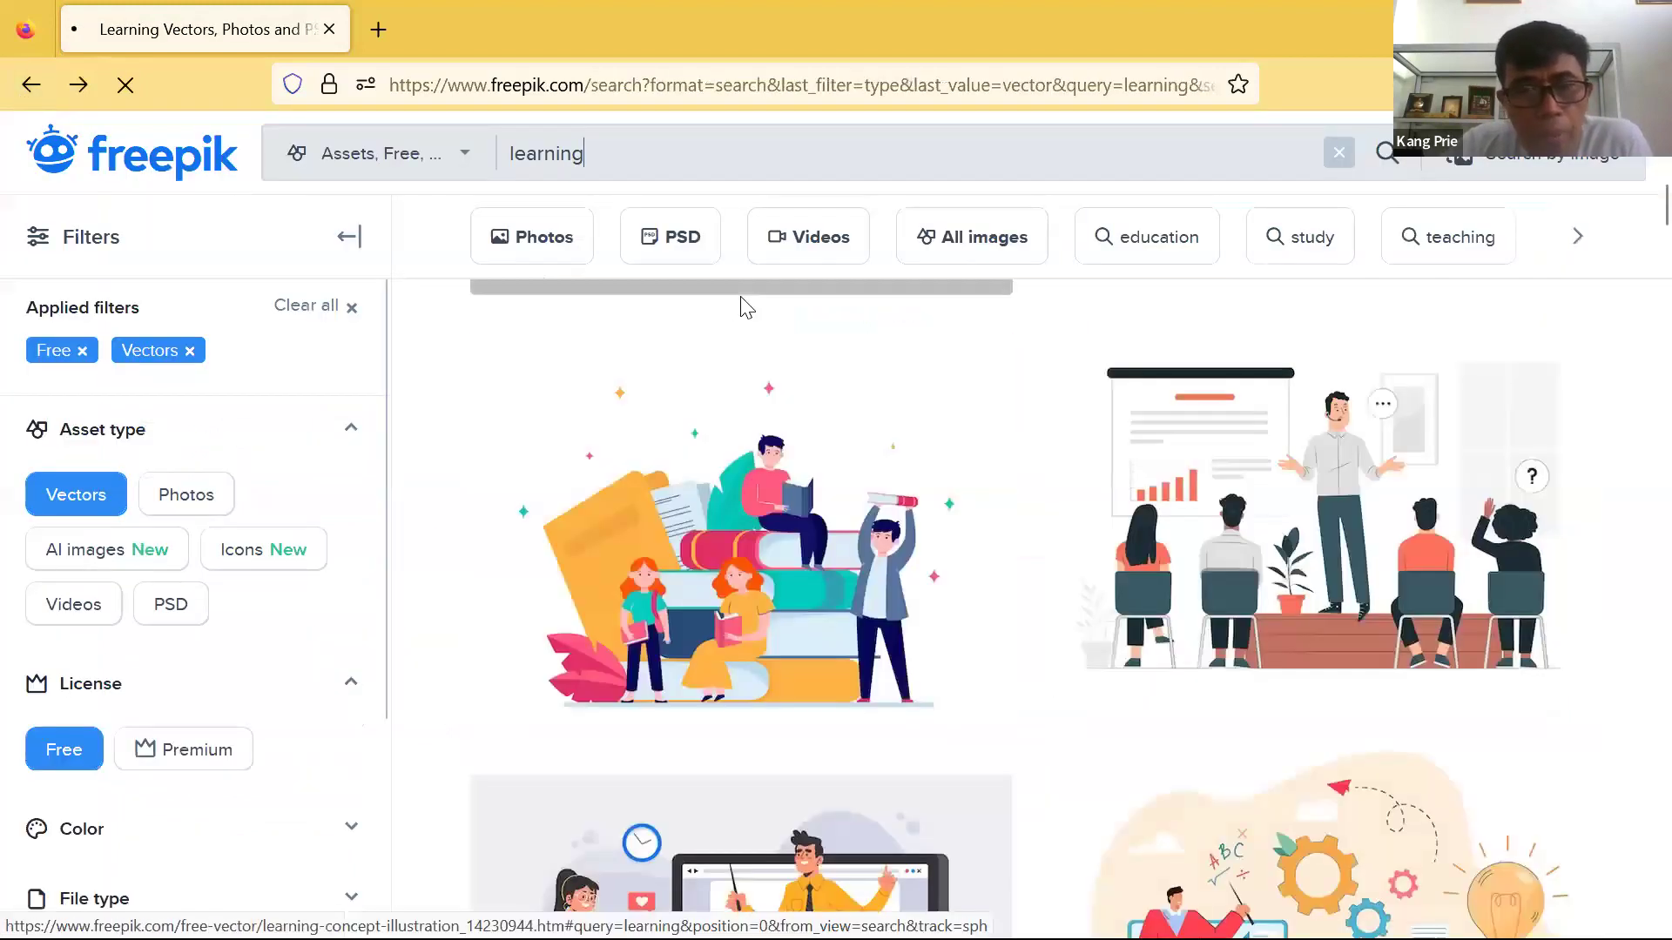
{"action": "scroll", "coordinate": [742, 309], "scroll_direction": "down", "scroll_amount": 2}
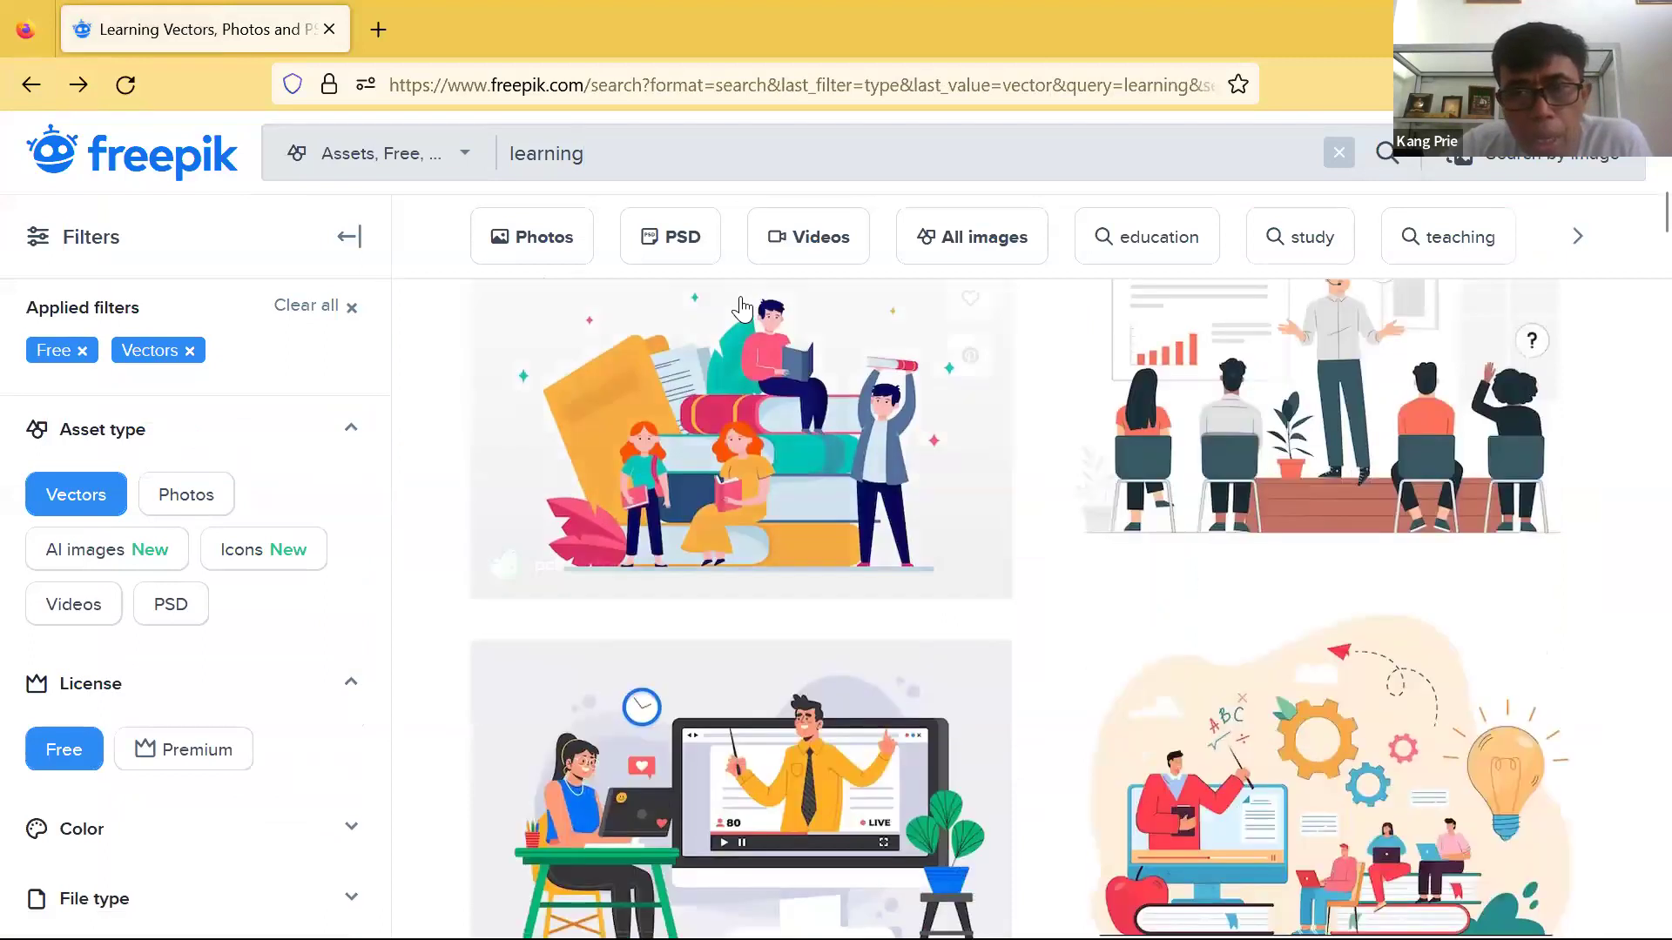
{"action": "scroll", "coordinate": [1053, 313], "scroll_direction": "down", "scroll_amount": 5}
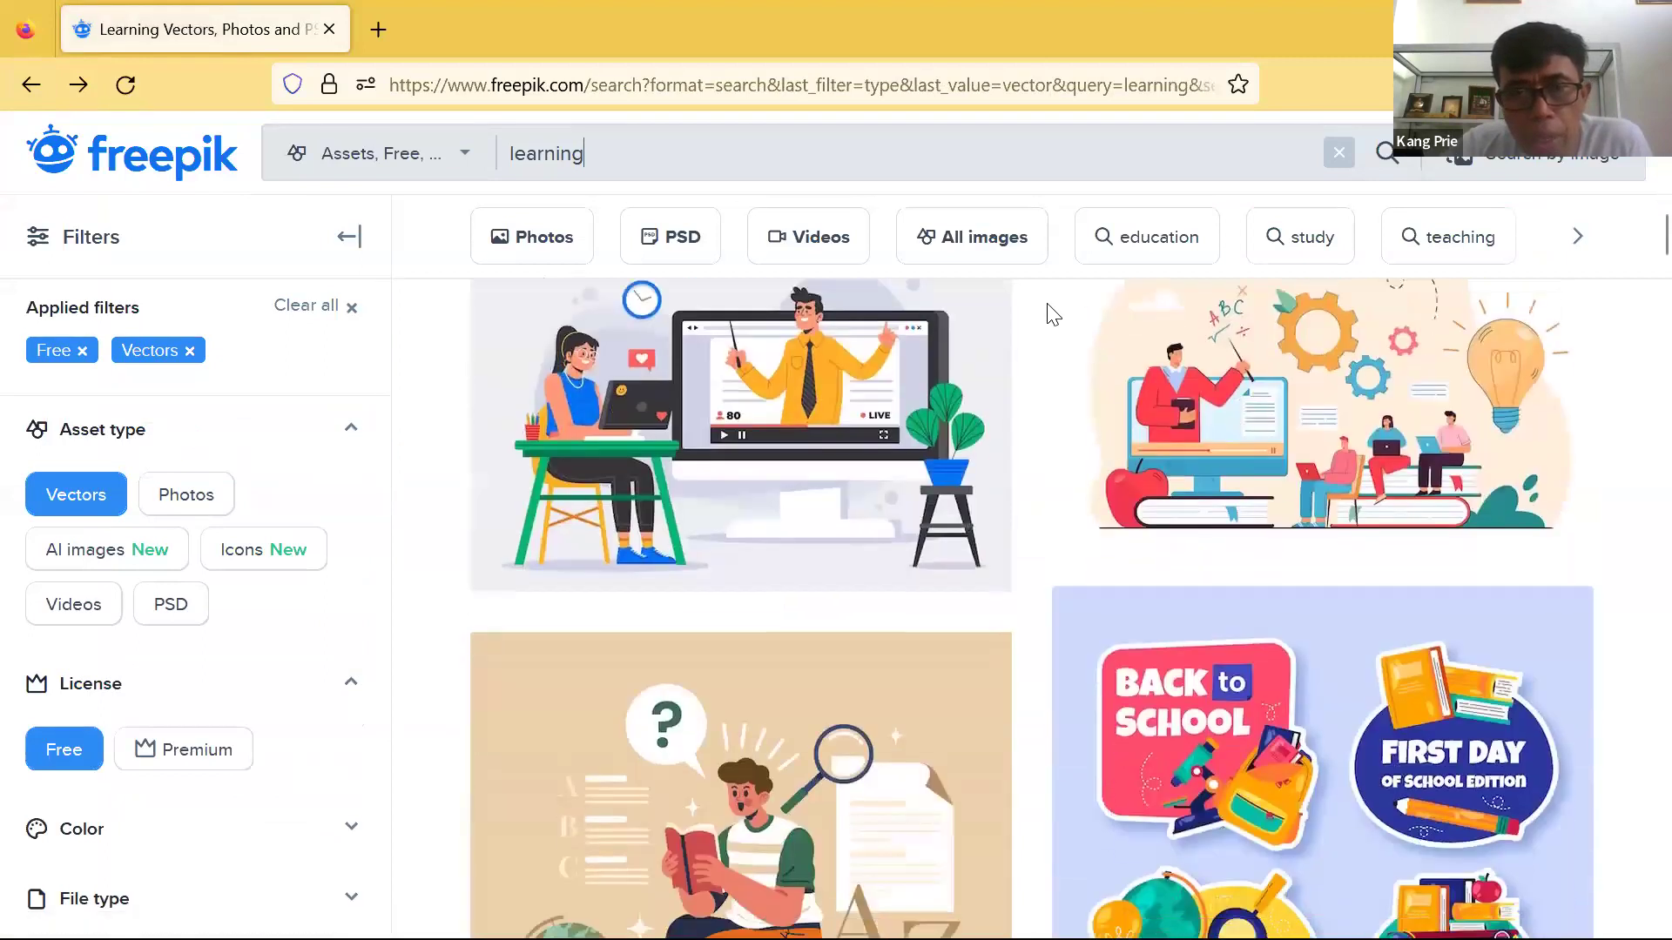
{"action": "scroll", "coordinate": [1049, 307], "scroll_direction": "down", "scroll_amount": 5}
{"action": "scroll", "coordinate": [1048, 307], "scroll_direction": "up", "scroll_amount": 2}
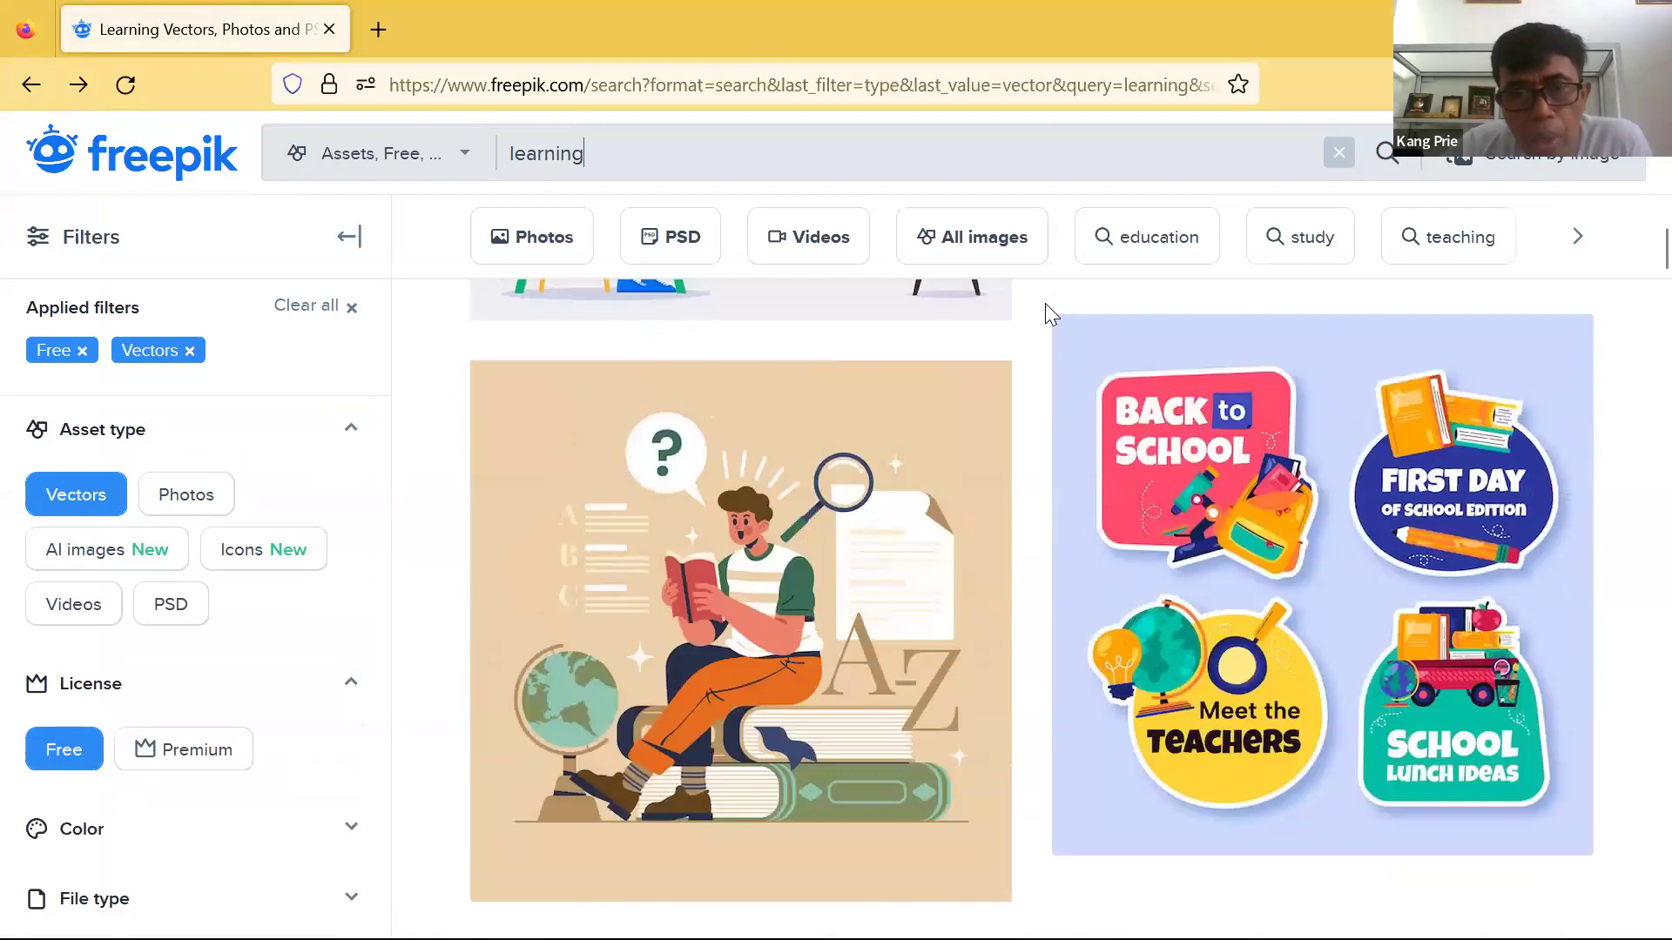
{"action": "scroll", "coordinate": [1045, 303], "scroll_direction": "down", "scroll_amount": 3}
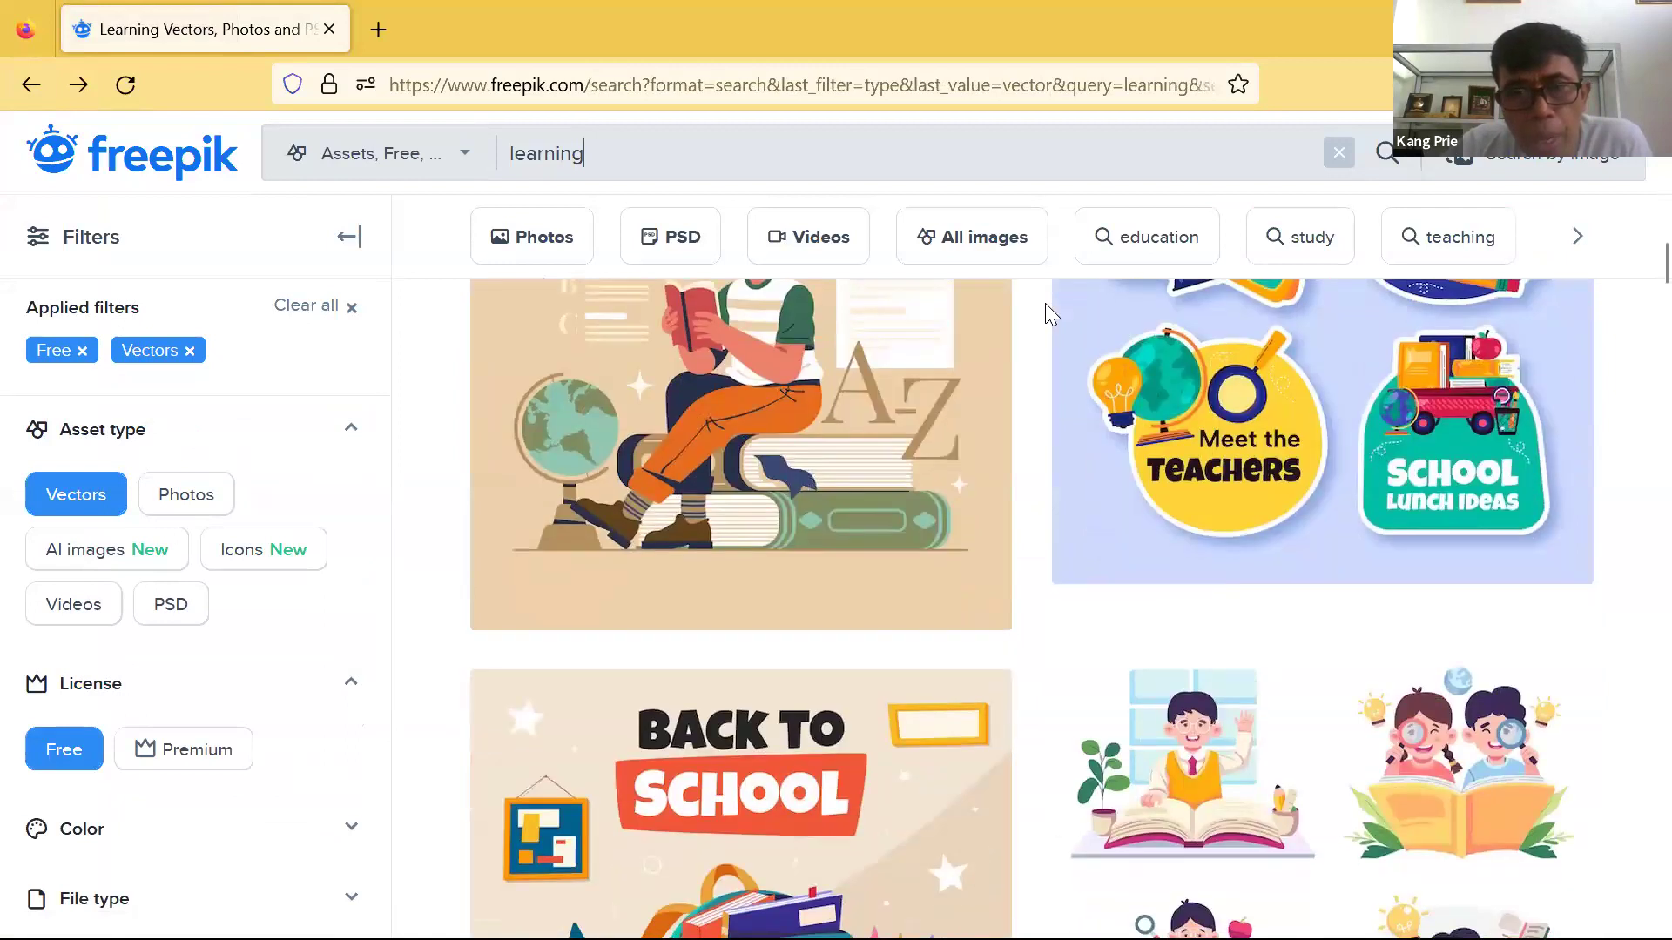
{"action": "scroll", "coordinate": [1045, 303], "scroll_direction": "down", "scroll_amount": 4}
{"action": "scroll", "coordinate": [1047, 305], "scroll_direction": "down", "scroll_amount": 6}
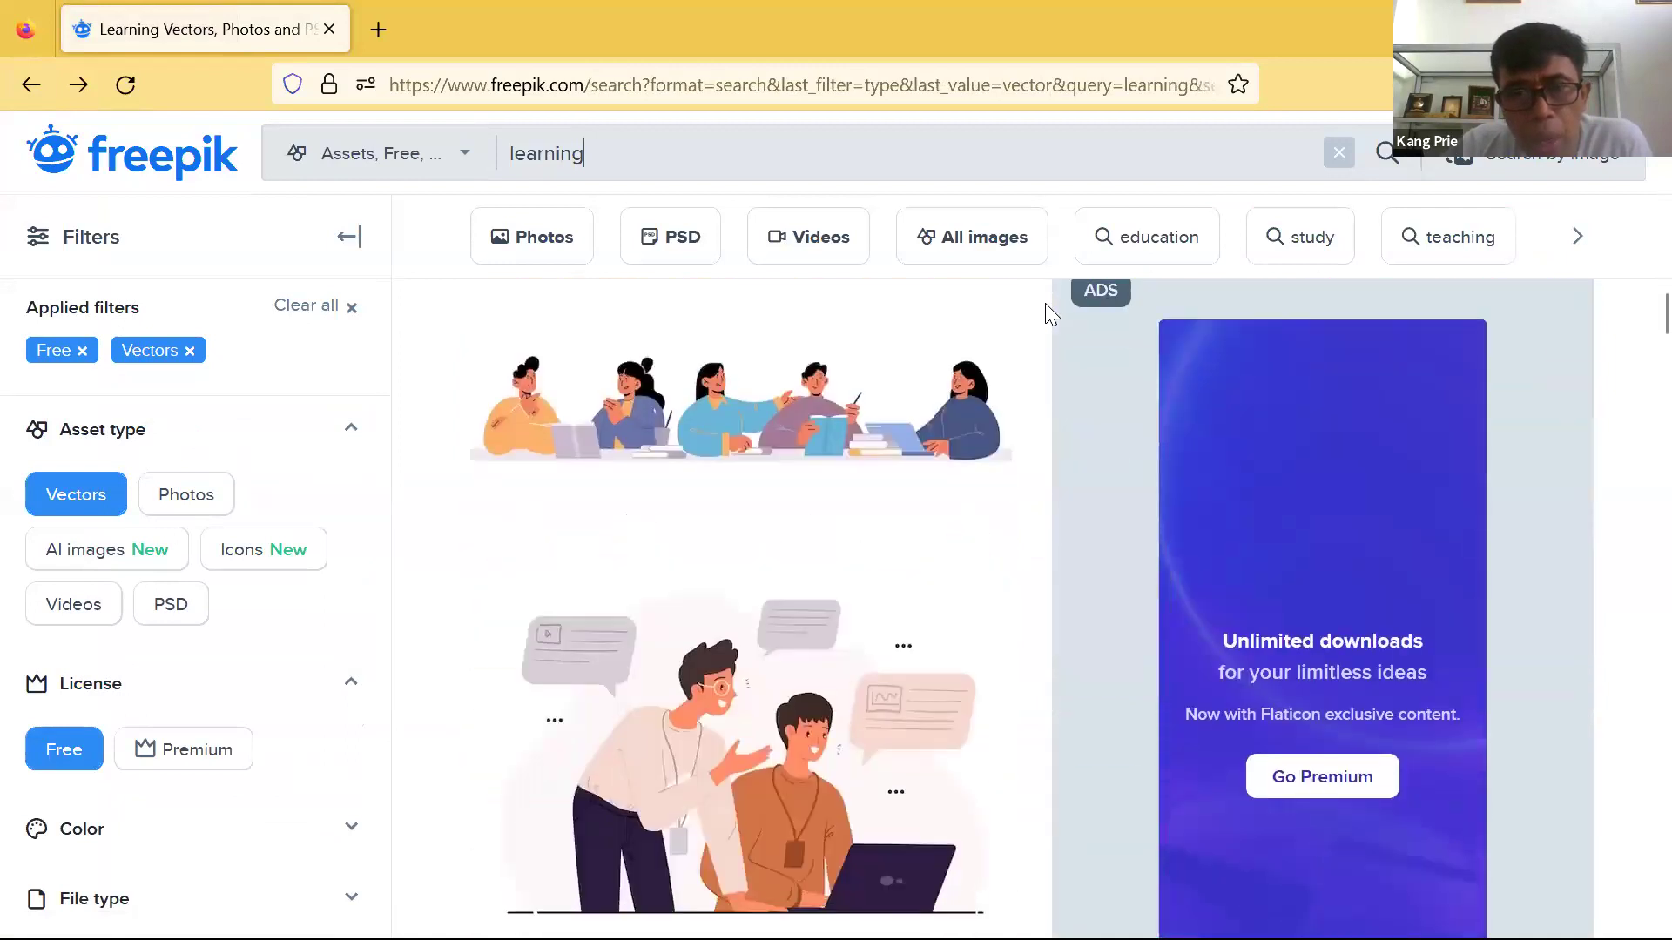
{"action": "scroll", "coordinate": [1047, 303], "scroll_direction": "down", "scroll_amount": 2}
{"action": "scroll", "coordinate": [1047, 307], "scroll_direction": "down", "scroll_amount": 3}
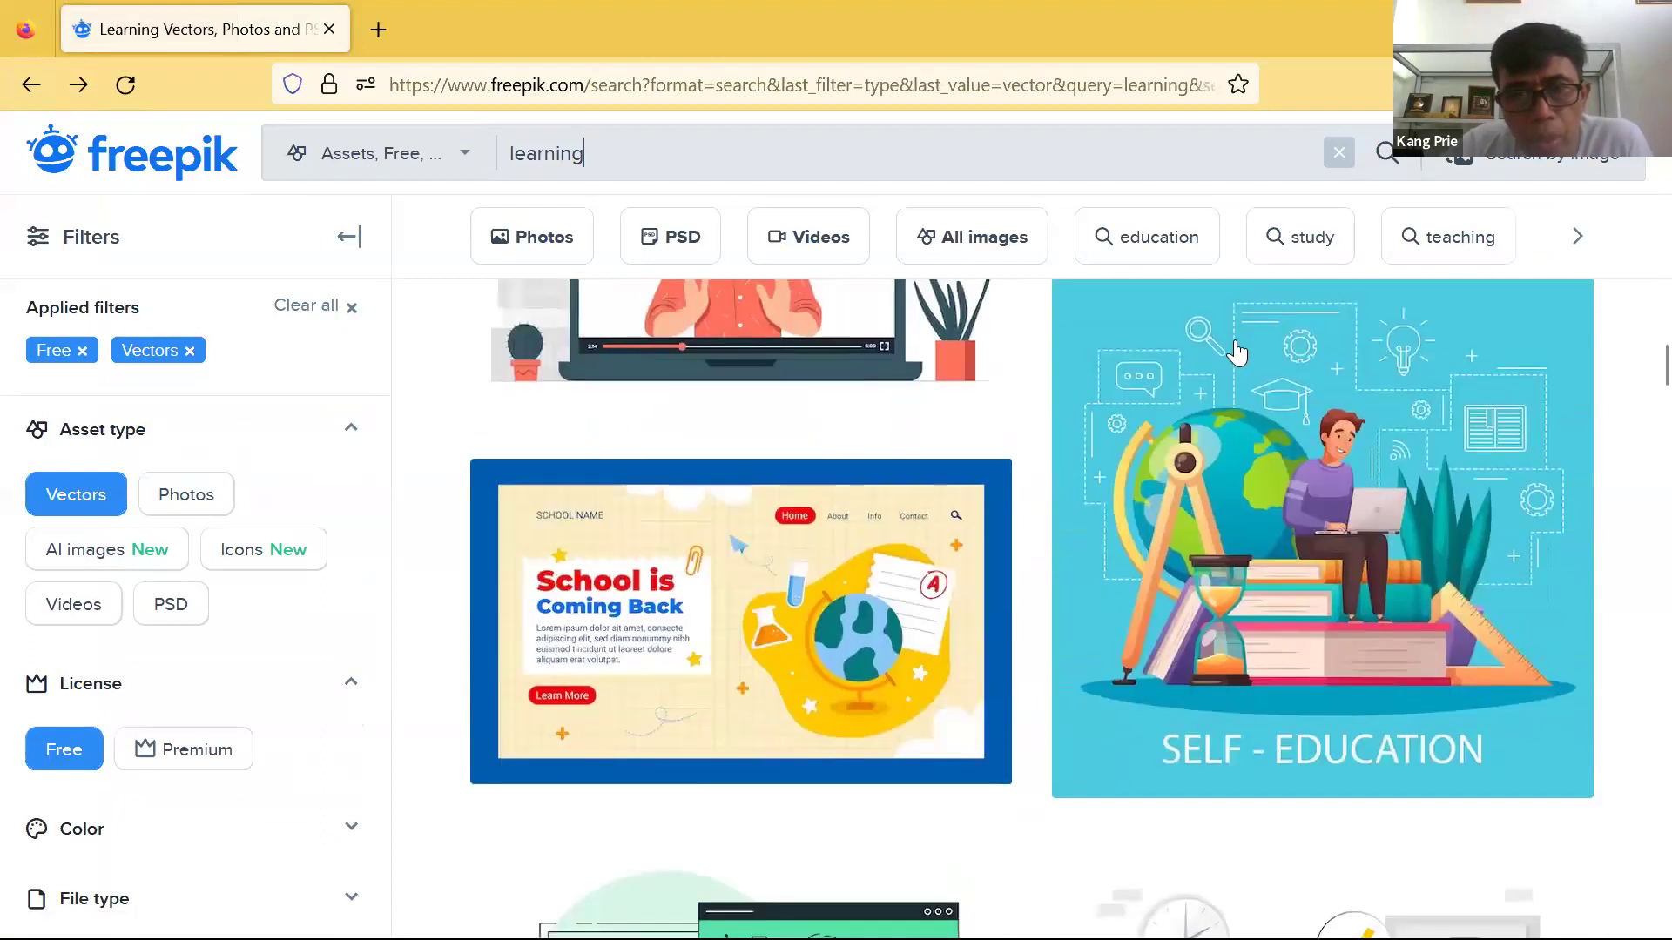
{"action": "scroll", "coordinate": [1228, 357], "scroll_direction": "down", "scroll_amount": 4}
{"action": "scroll", "coordinate": [1227, 357], "scroll_direction": "down", "scroll_amount": 3}
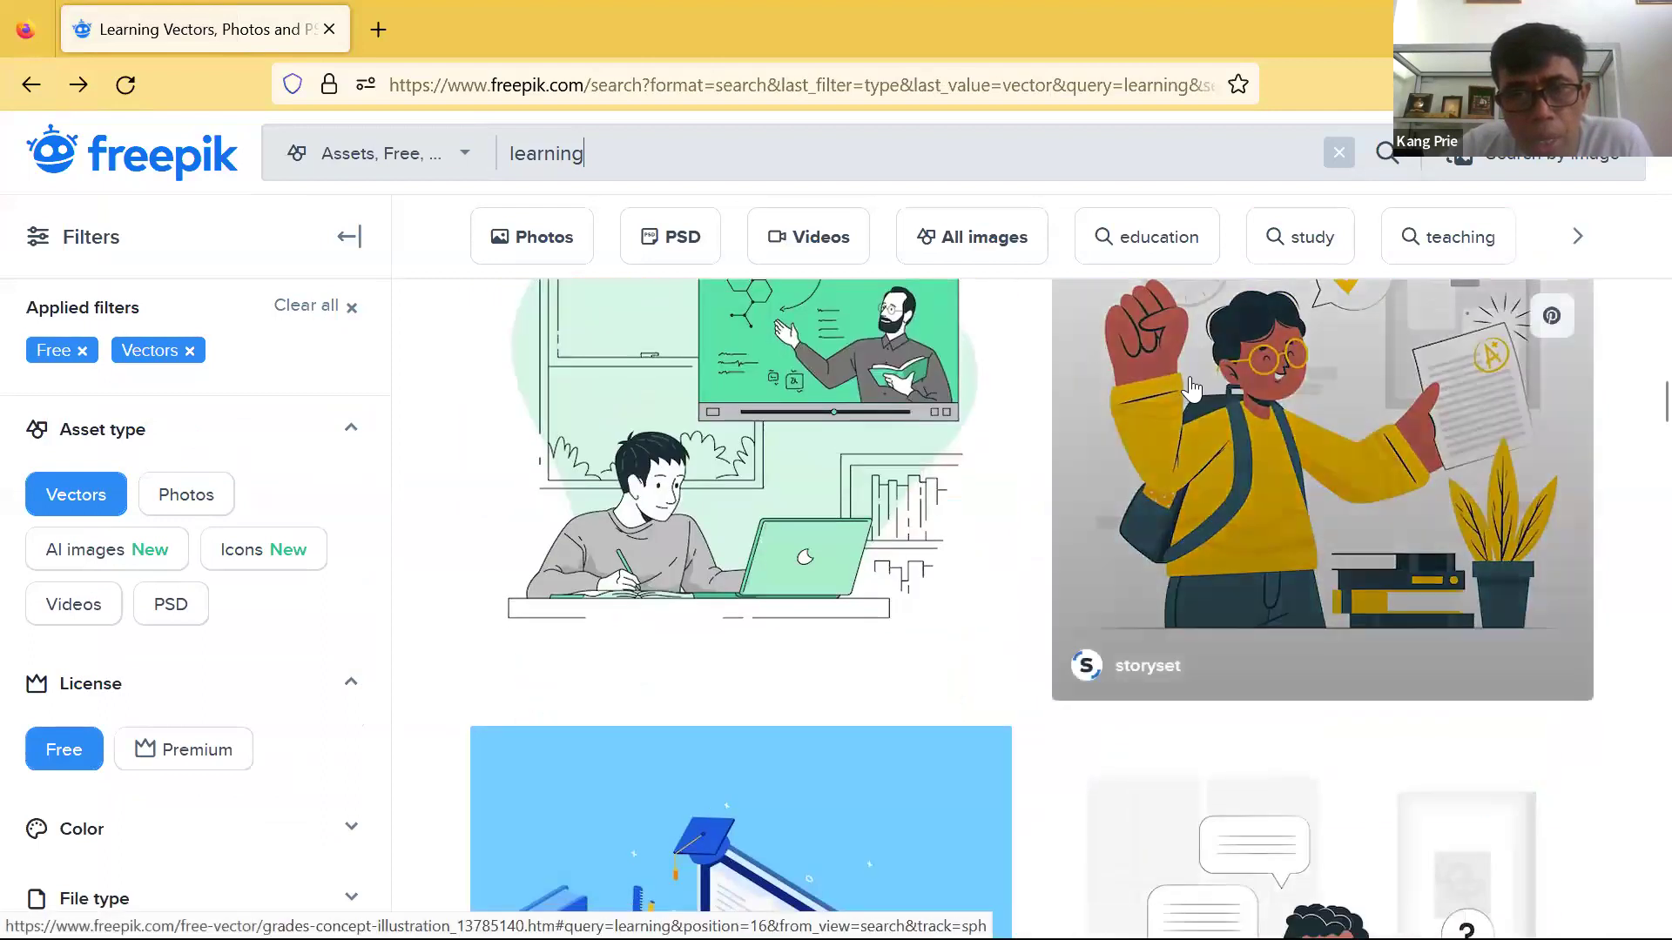
{"action": "scroll", "coordinate": [1127, 388], "scroll_direction": "down", "scroll_amount": 4}
{"action": "scroll", "coordinate": [826, 461], "scroll_direction": "down", "scroll_amount": 5}
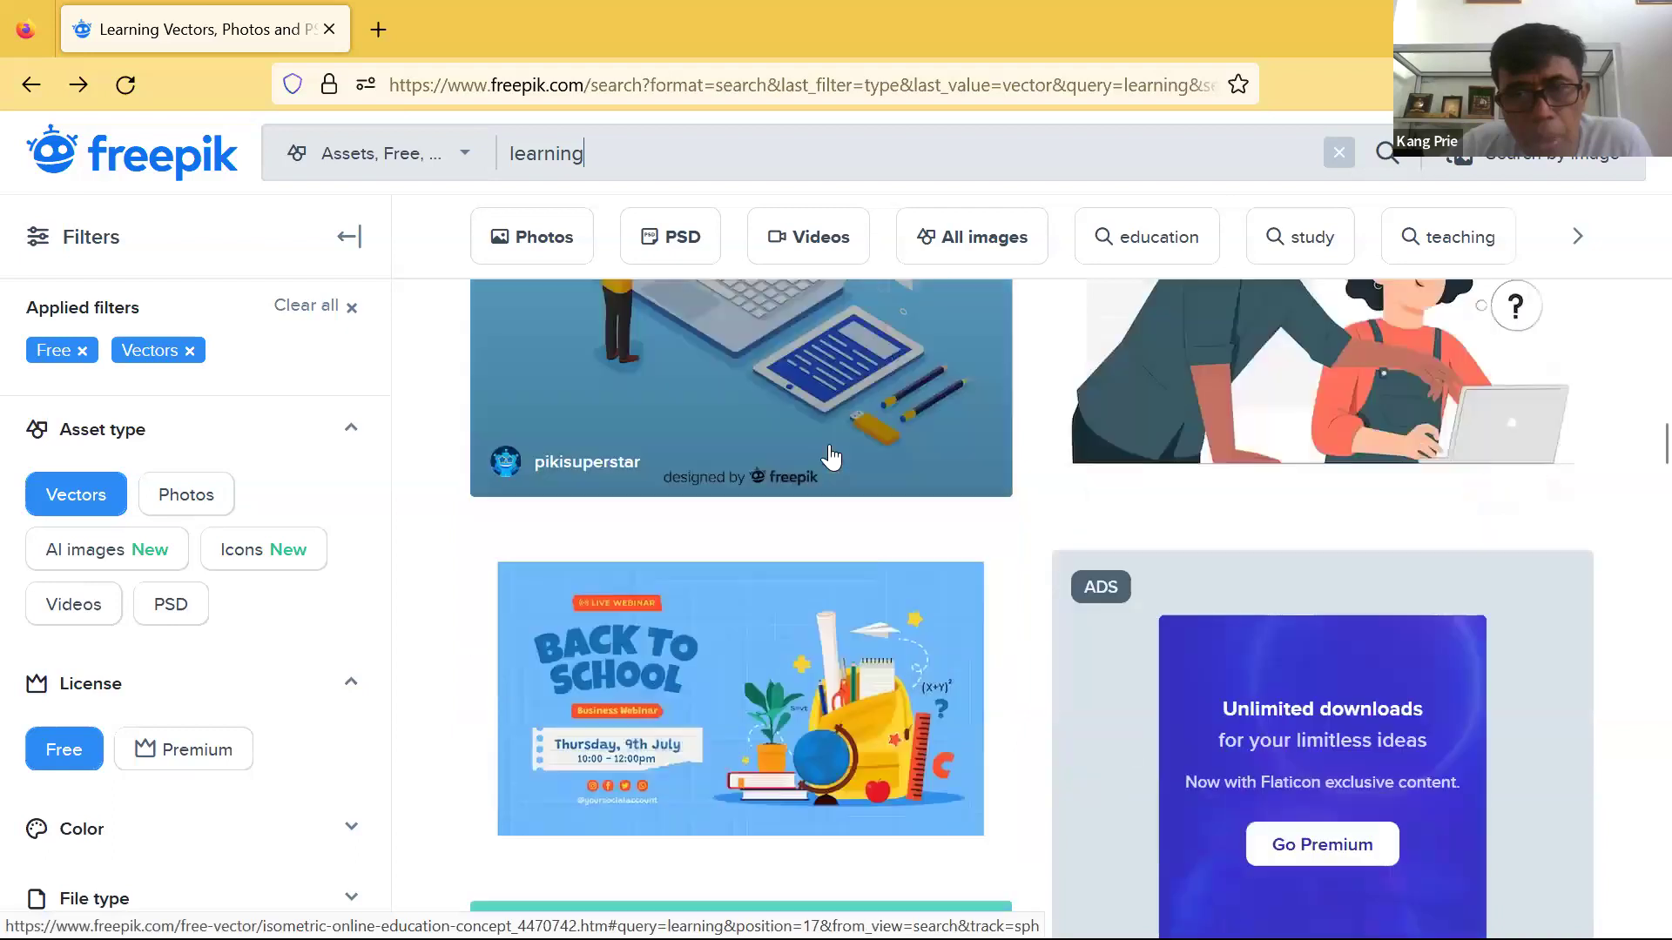
{"action": "scroll", "coordinate": [834, 475], "scroll_direction": "down", "scroll_amount": 9}
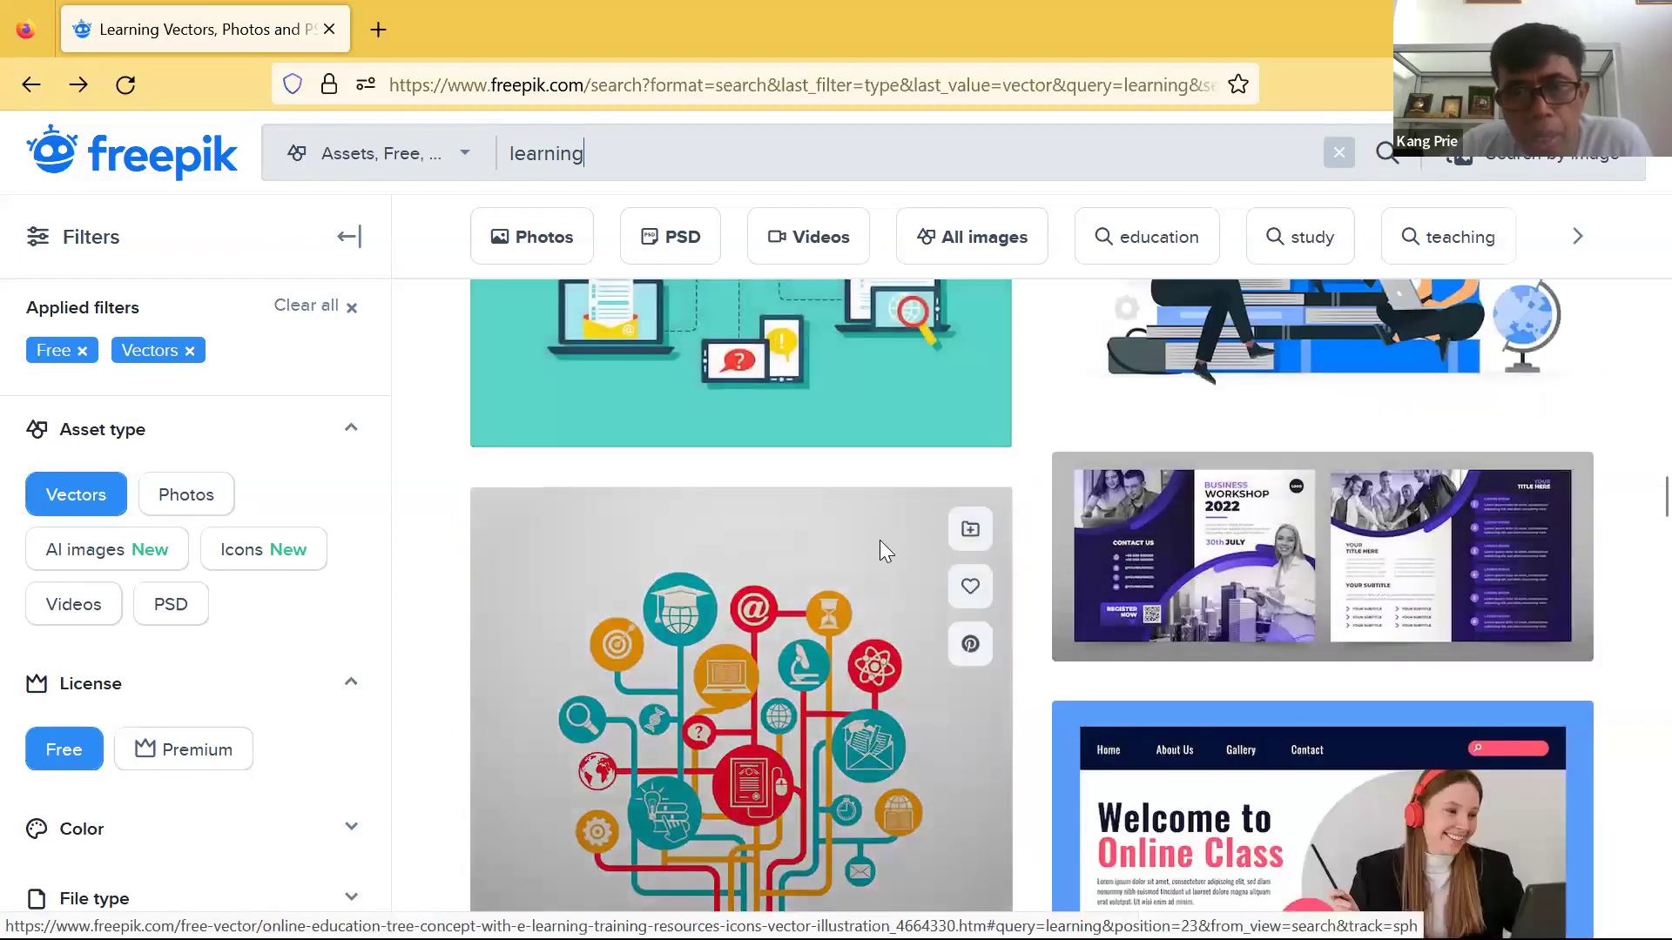
{"action": "scroll", "coordinate": [888, 514], "scroll_direction": "down", "scroll_amount": 6}
{"action": "scroll", "coordinate": [900, 509], "scroll_direction": "down", "scroll_amount": 8}
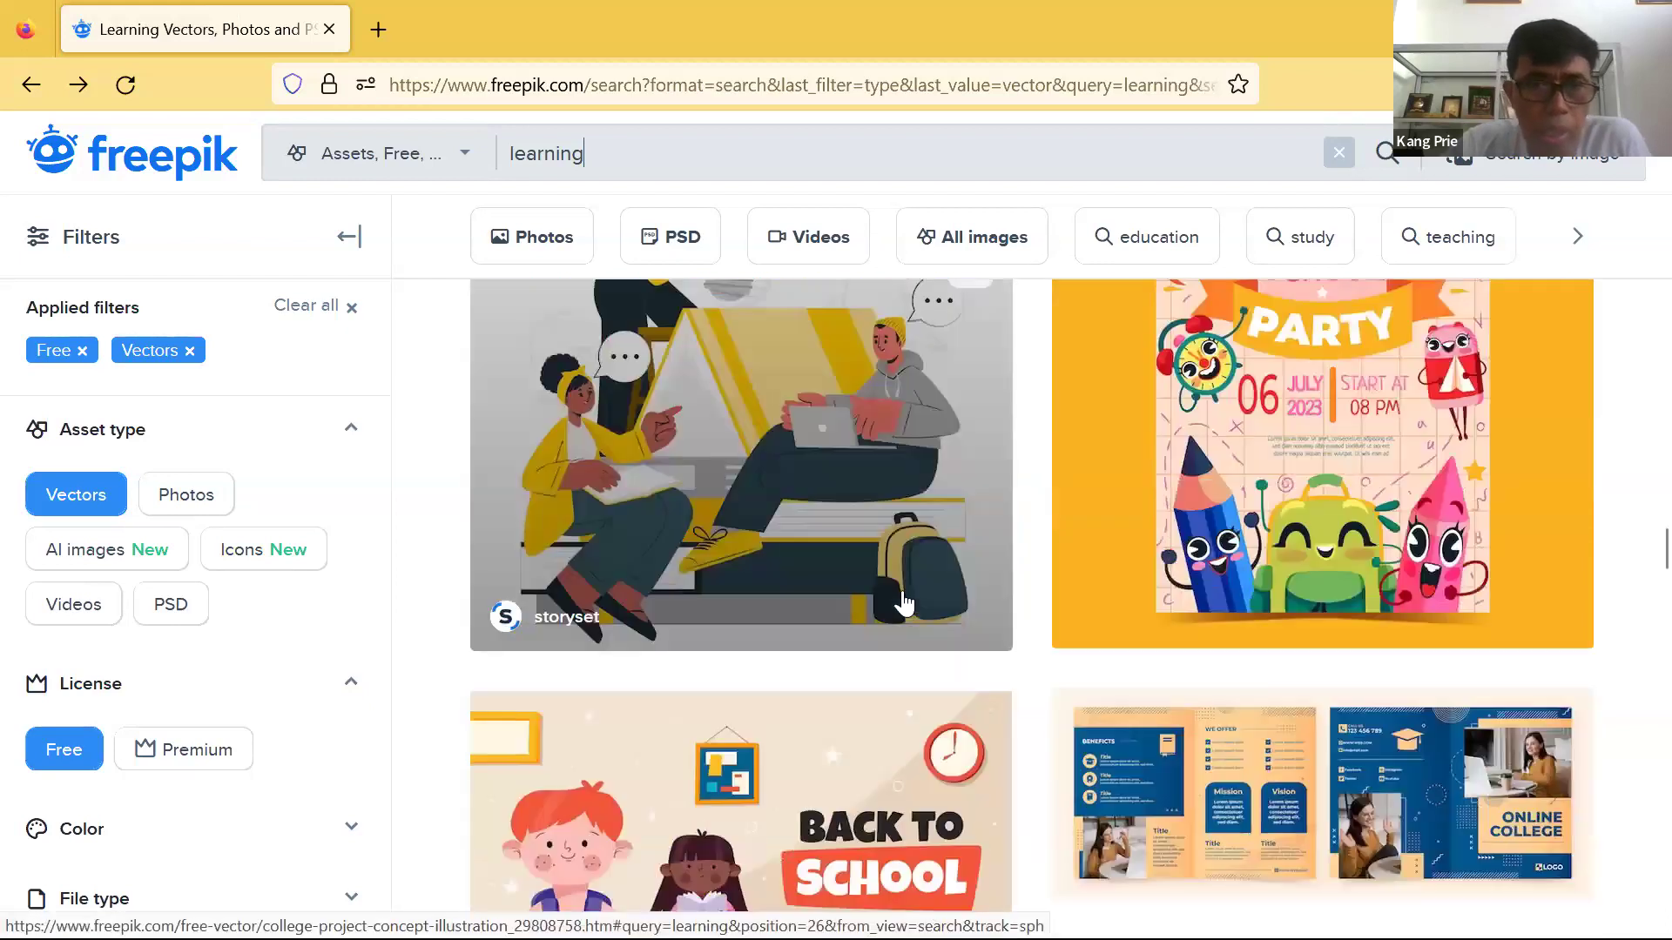
{"action": "scroll", "coordinate": [1020, 536], "scroll_direction": "down", "scroll_amount": 20}
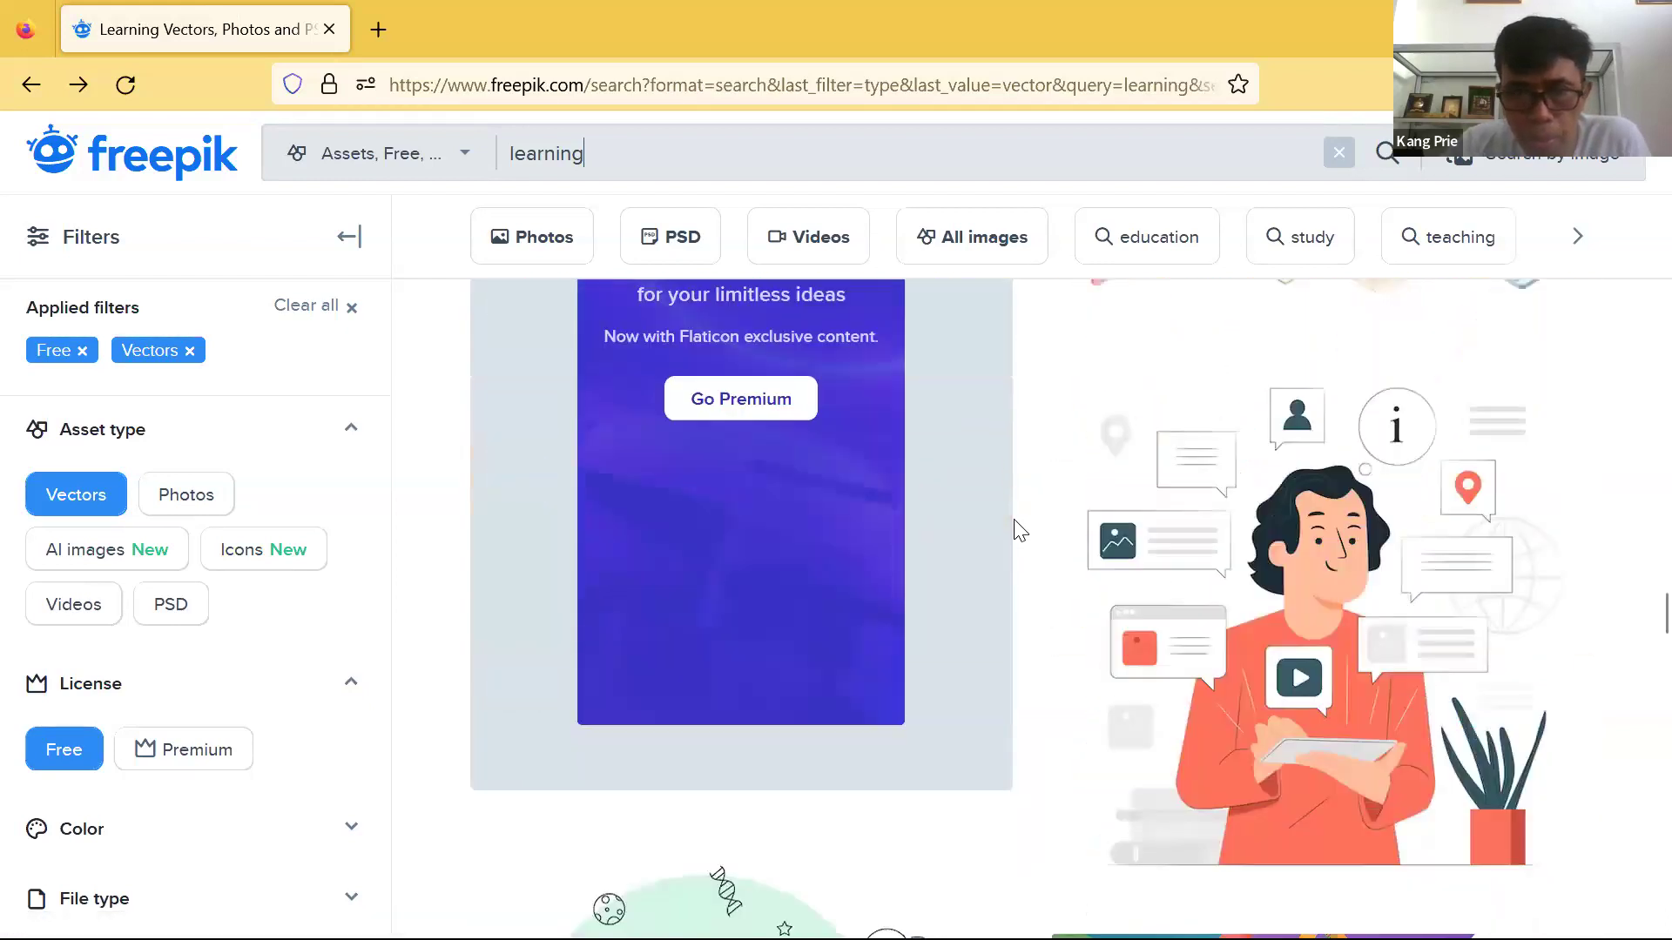
{"action": "scroll", "coordinate": [1020, 523], "scroll_direction": "down", "scroll_amount": 15}
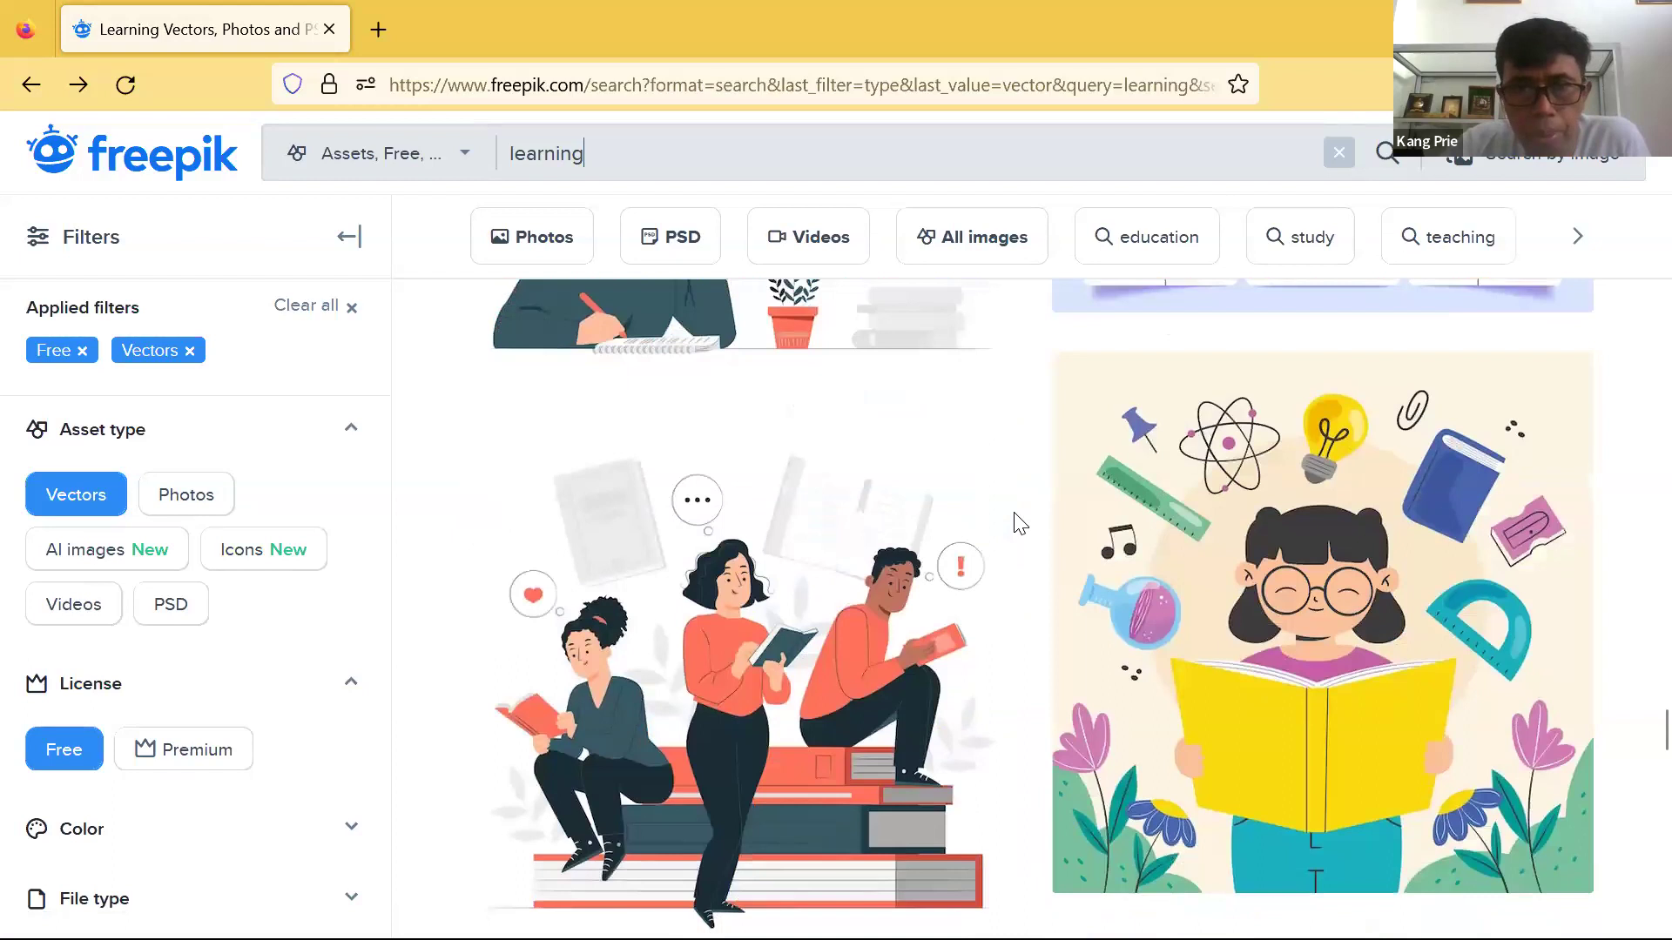
{"action": "scroll", "coordinate": [1020, 522], "scroll_direction": "down", "scroll_amount": 15}
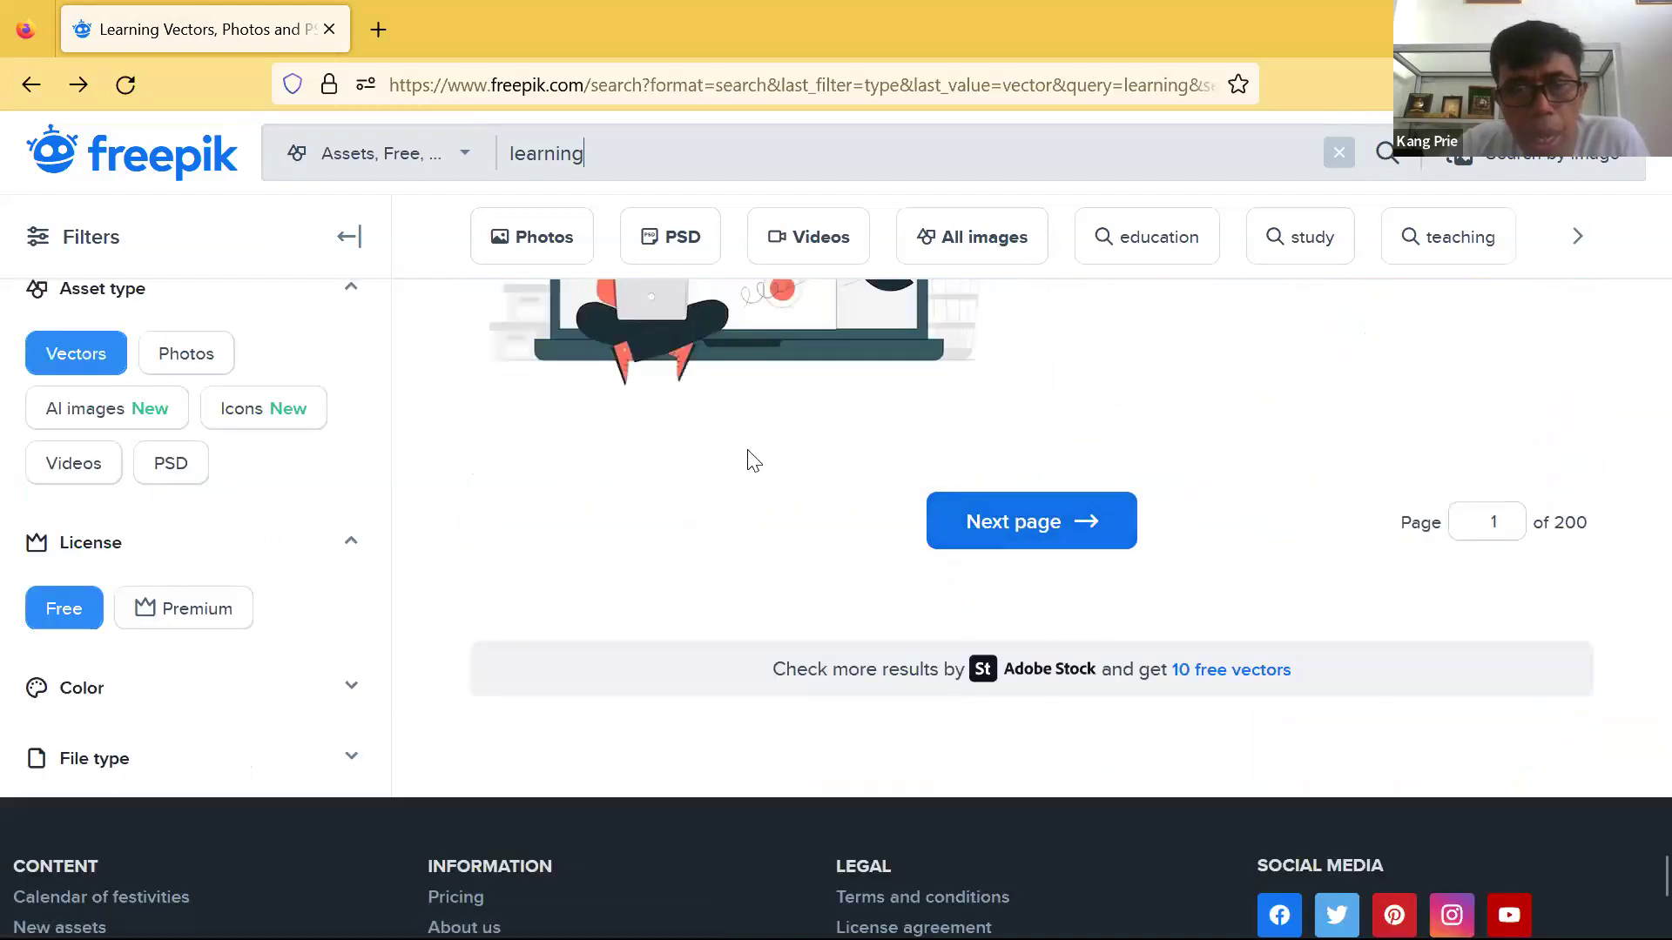
{"action": "scroll", "coordinate": [748, 467], "scroll_direction": "up", "scroll_amount": 2}
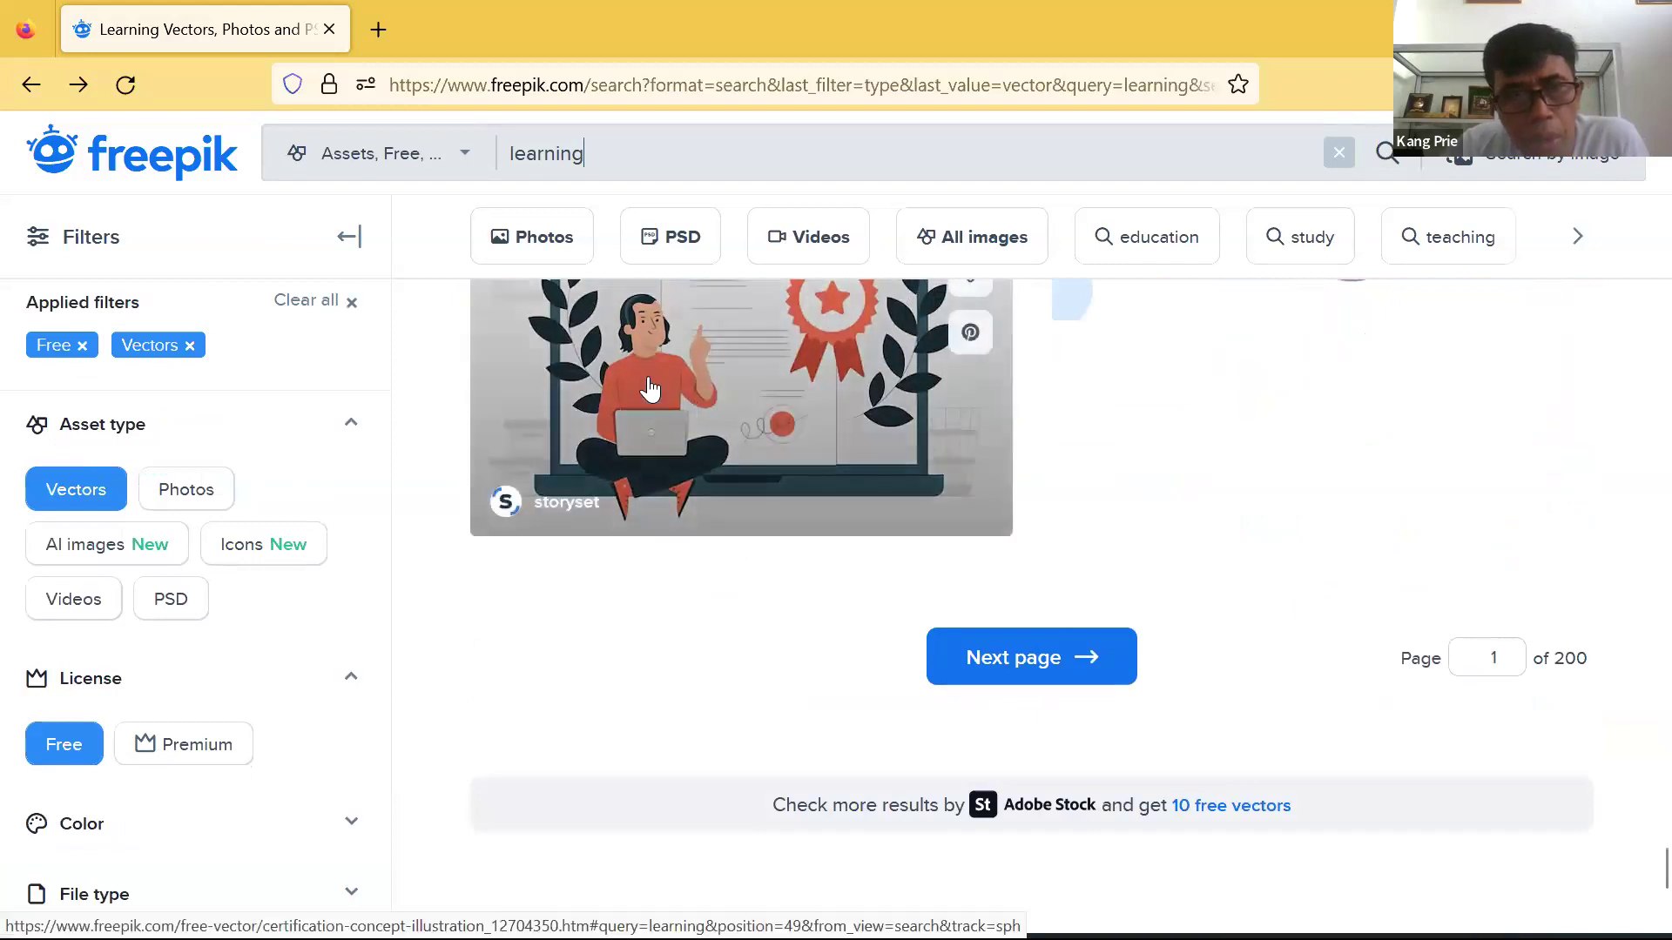
{"action": "left_click", "coordinate": [1012, 662]}
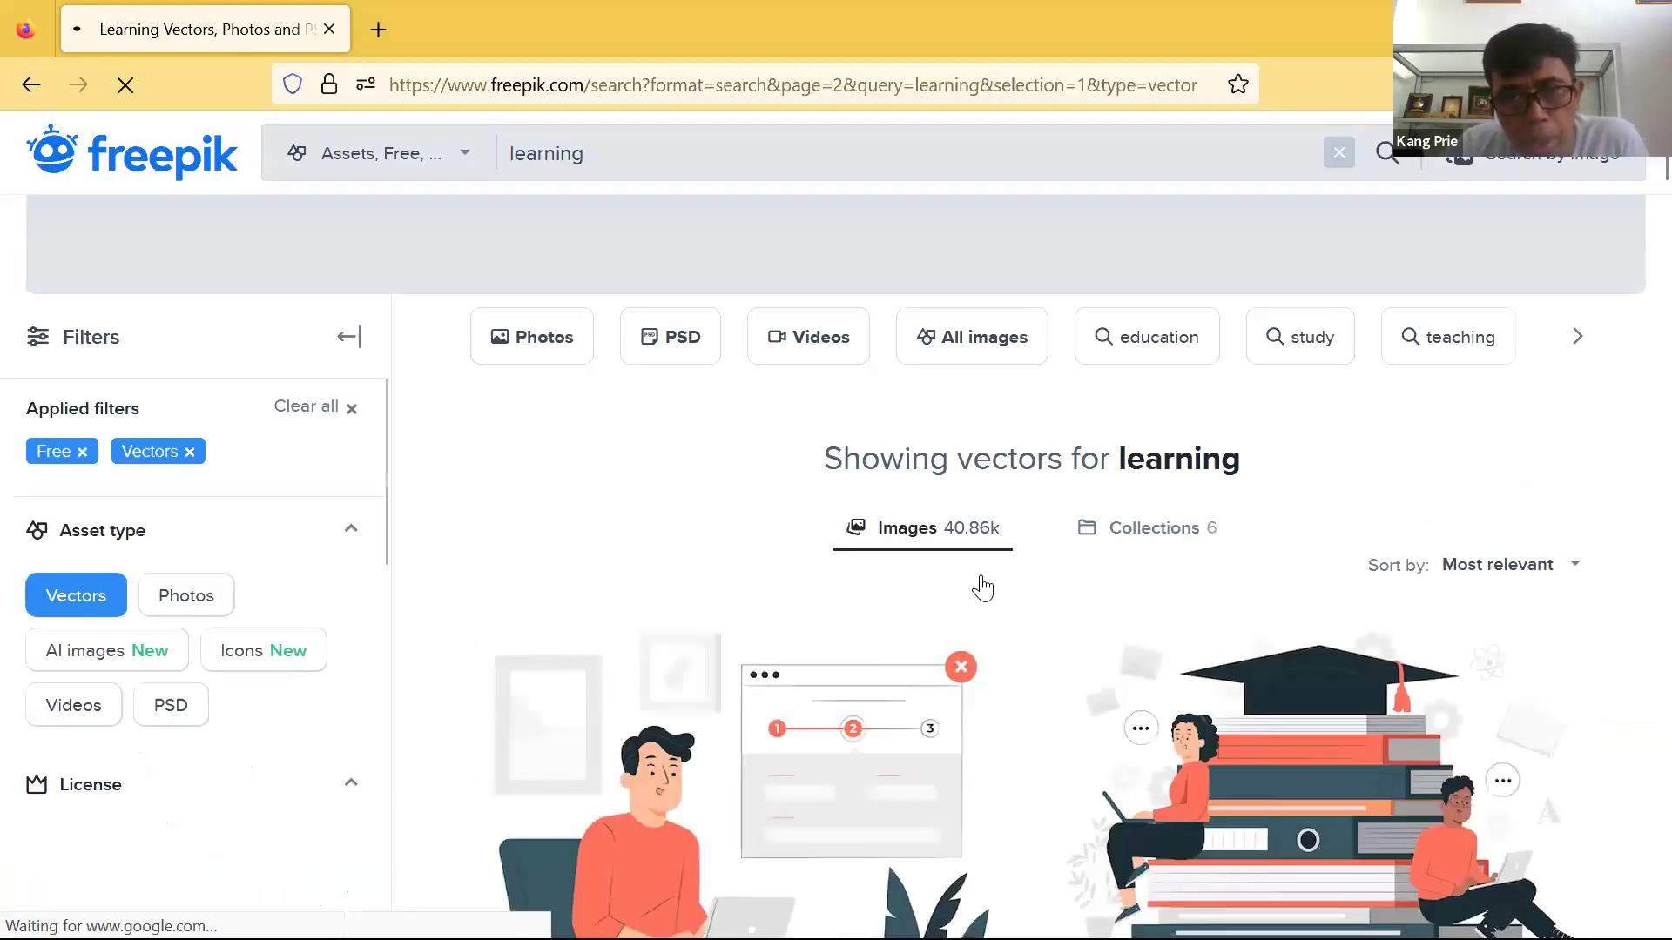
Look through the free learning vectors on results page 2, dismissing the Adobe Stock ad.
{"action": "scroll", "coordinate": [993, 579], "scroll_direction": "down", "scroll_amount": 6}
{"action": "scroll", "coordinate": [1237, 592], "scroll_direction": "down", "scroll_amount": 3}
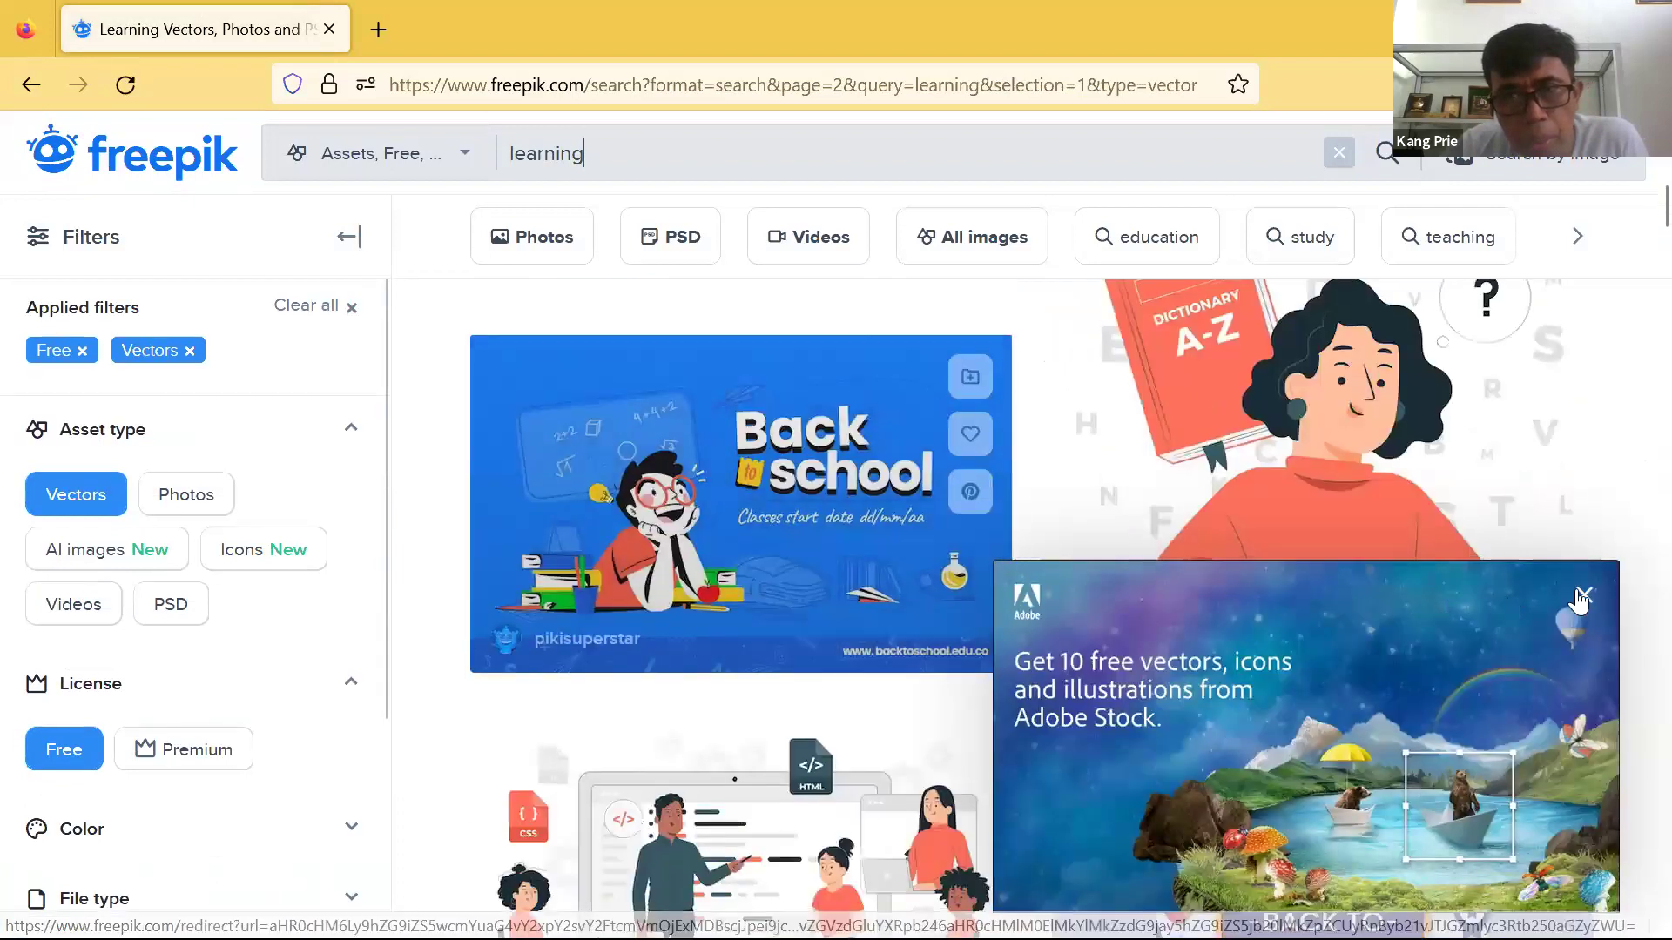
{"action": "left_click", "coordinate": [1584, 594]}
{"action": "scroll", "coordinate": [1393, 568], "scroll_direction": "down", "scroll_amount": 1}
{"action": "scroll", "coordinate": [1397, 568], "scroll_direction": "down", "scroll_amount": 6}
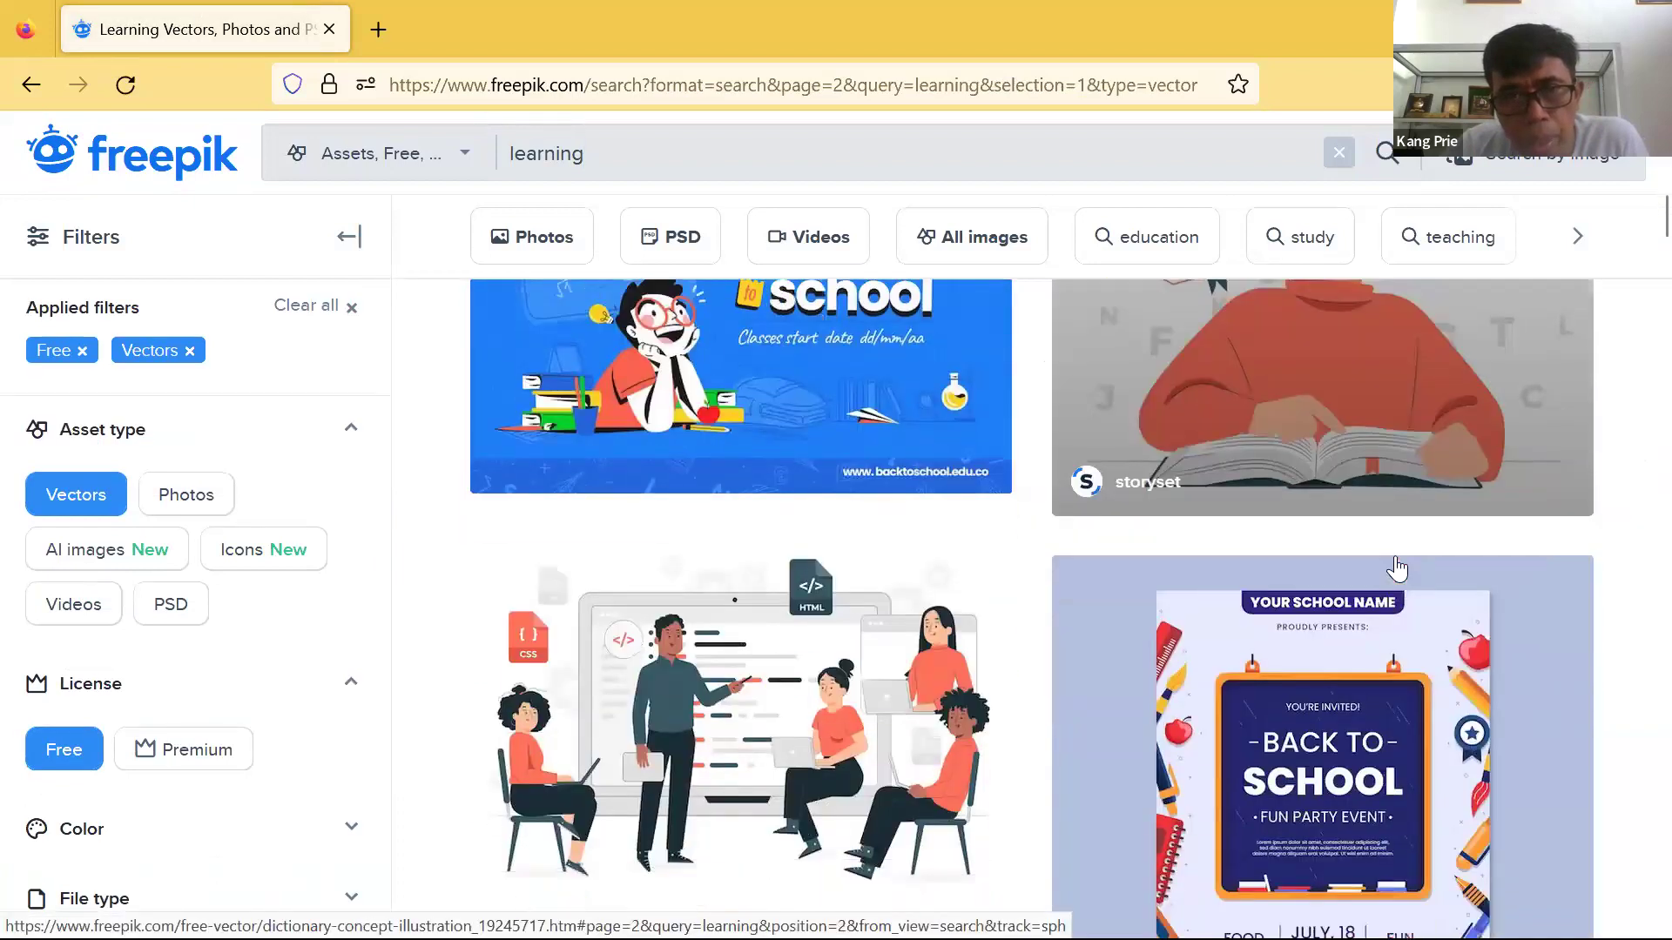
{"action": "scroll", "coordinate": [1393, 566], "scroll_direction": "down", "scroll_amount": 10}
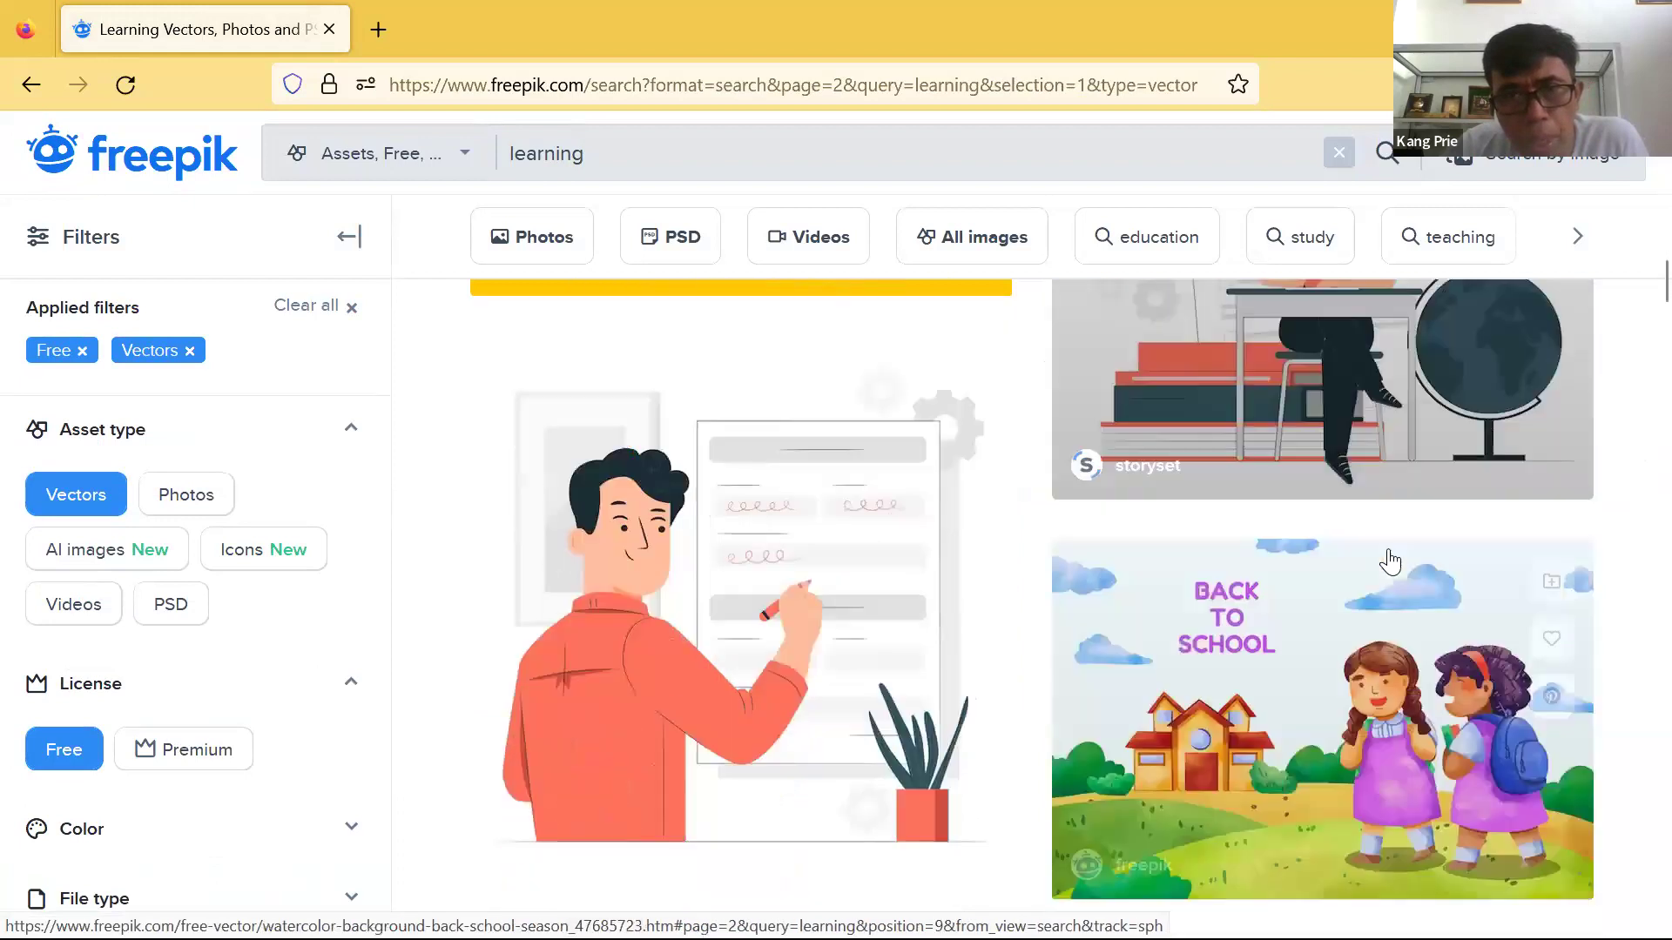
{"action": "scroll", "coordinate": [1389, 561], "scroll_direction": "down", "scroll_amount": 9}
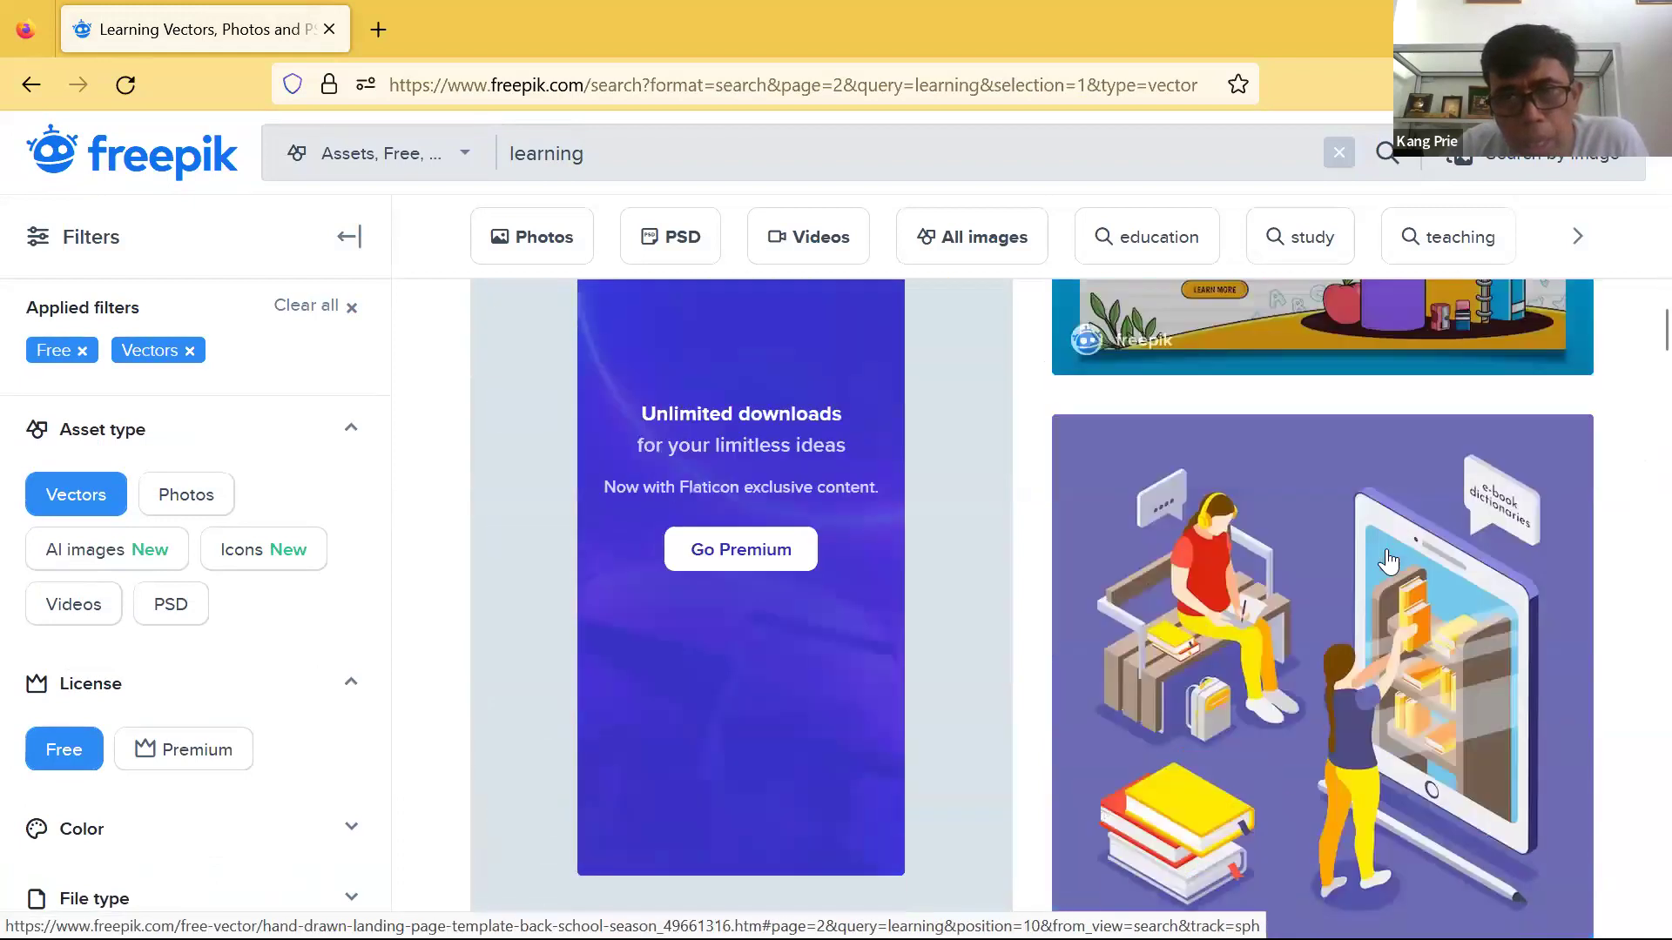
{"action": "scroll", "coordinate": [1567, 610], "scroll_direction": "down", "scroll_amount": 10}
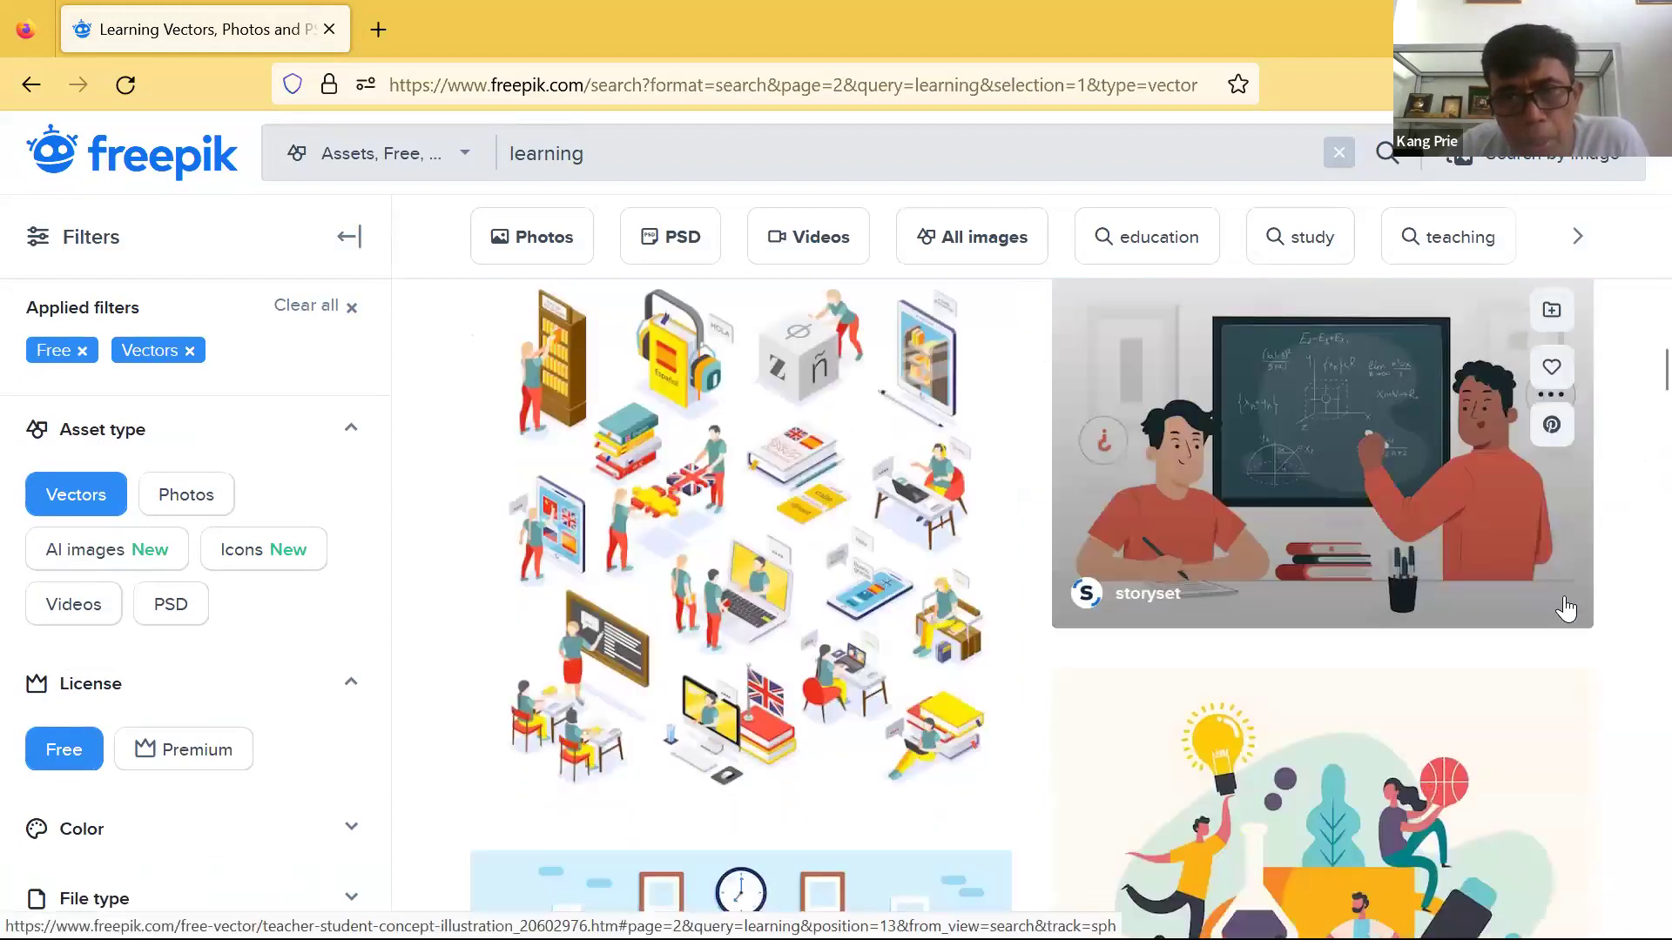
{"action": "scroll", "coordinate": [1559, 605], "scroll_direction": "down", "scroll_amount": 8}
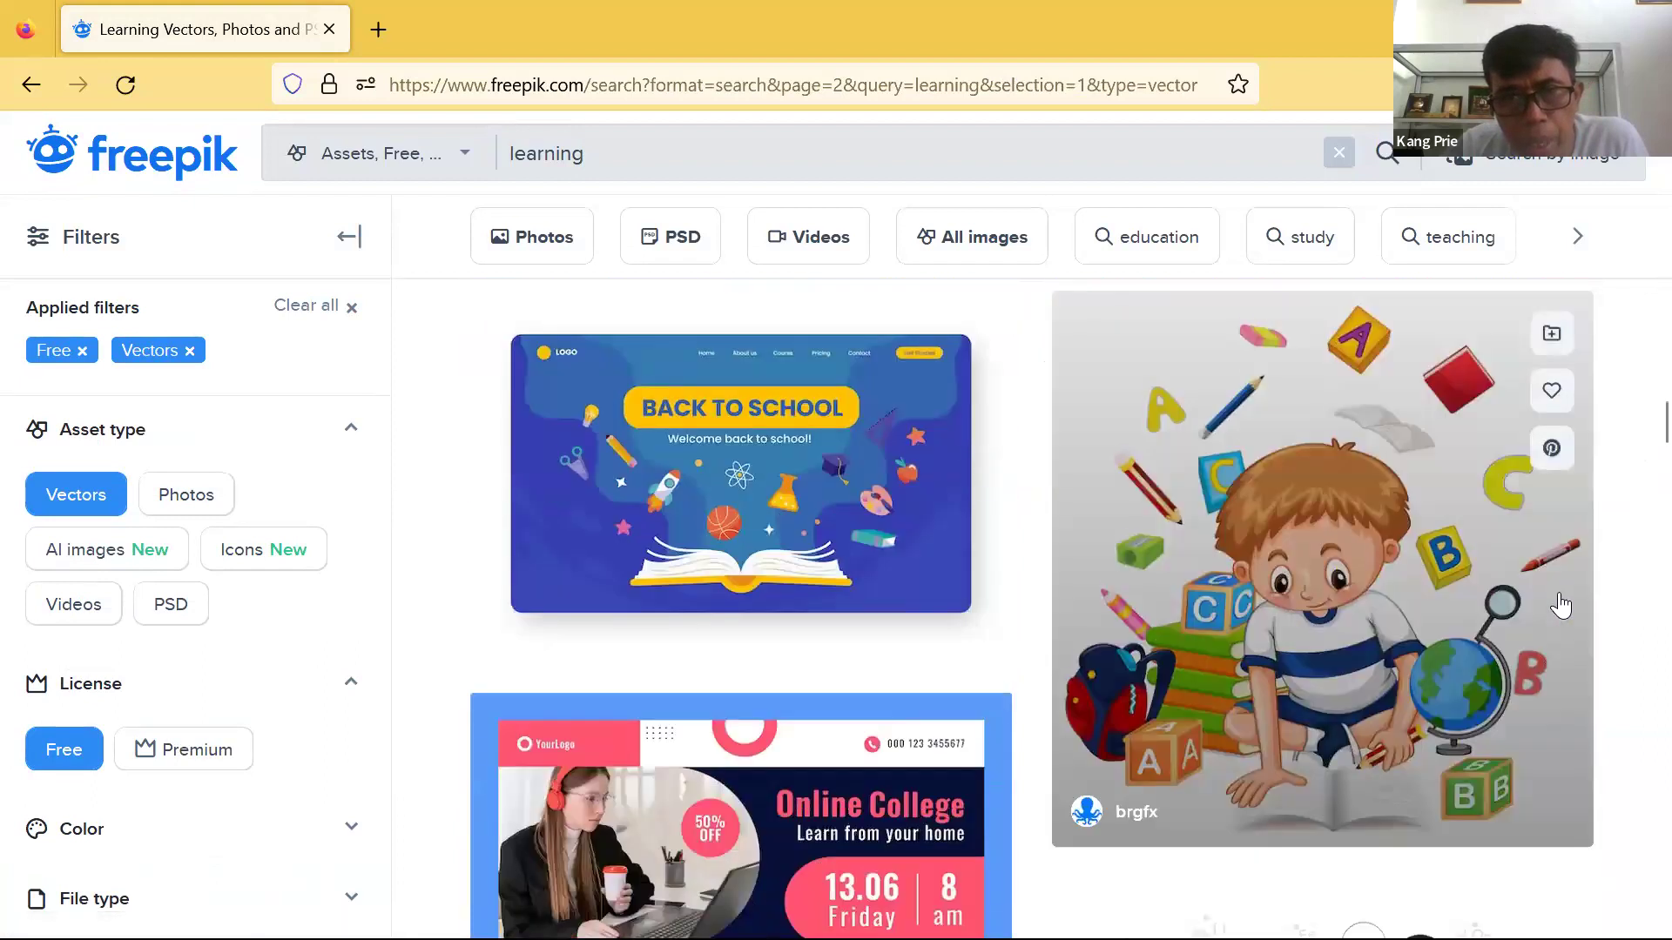
{"action": "scroll", "coordinate": [1545, 588], "scroll_direction": "down", "scroll_amount": 11}
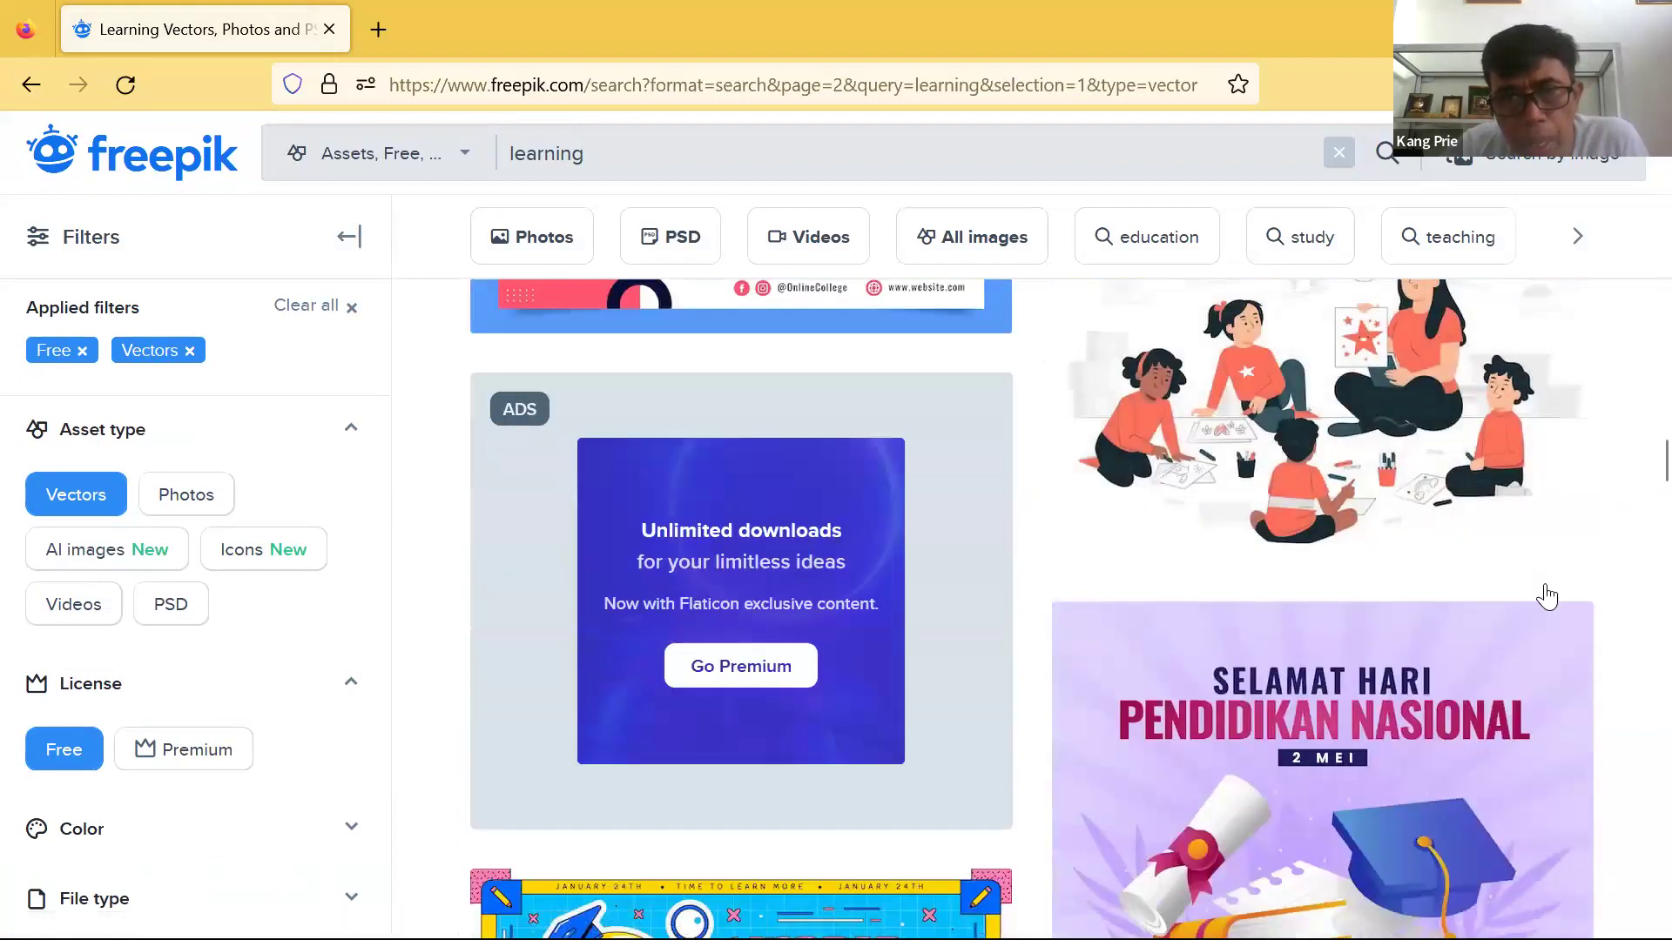
{"action": "scroll", "coordinate": [1546, 594], "scroll_direction": "down", "scroll_amount": 13}
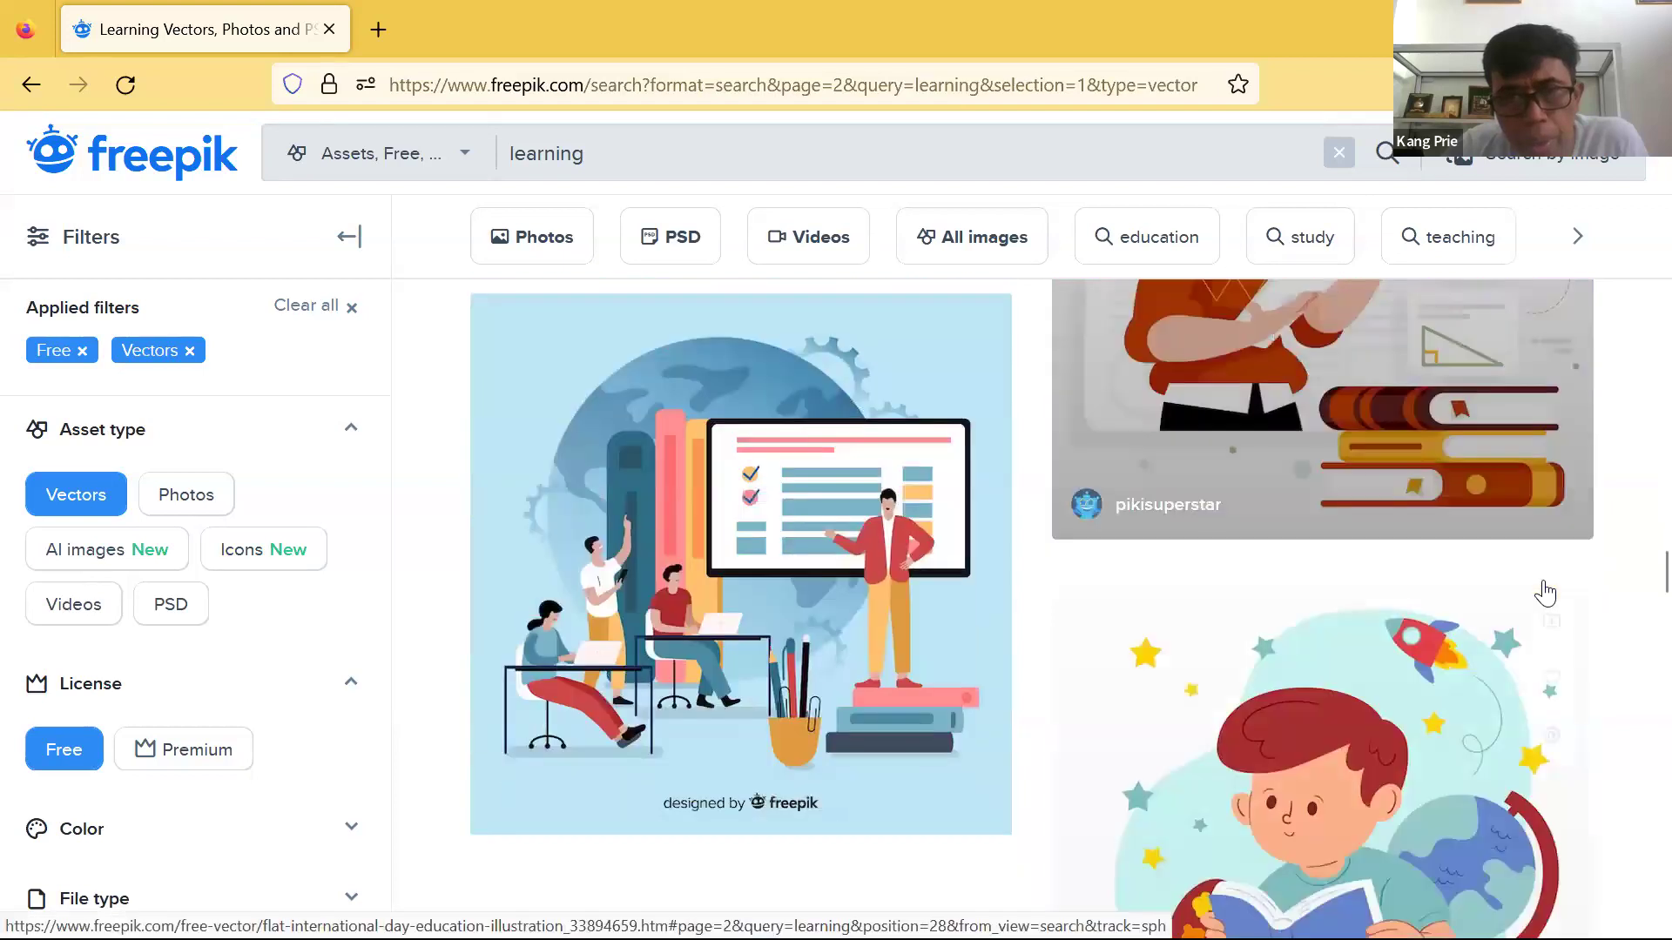
Open the flat university concept illustration and download it with the free, attribution-required option.
{"action": "mouse_move", "coordinate": [1545, 594]}
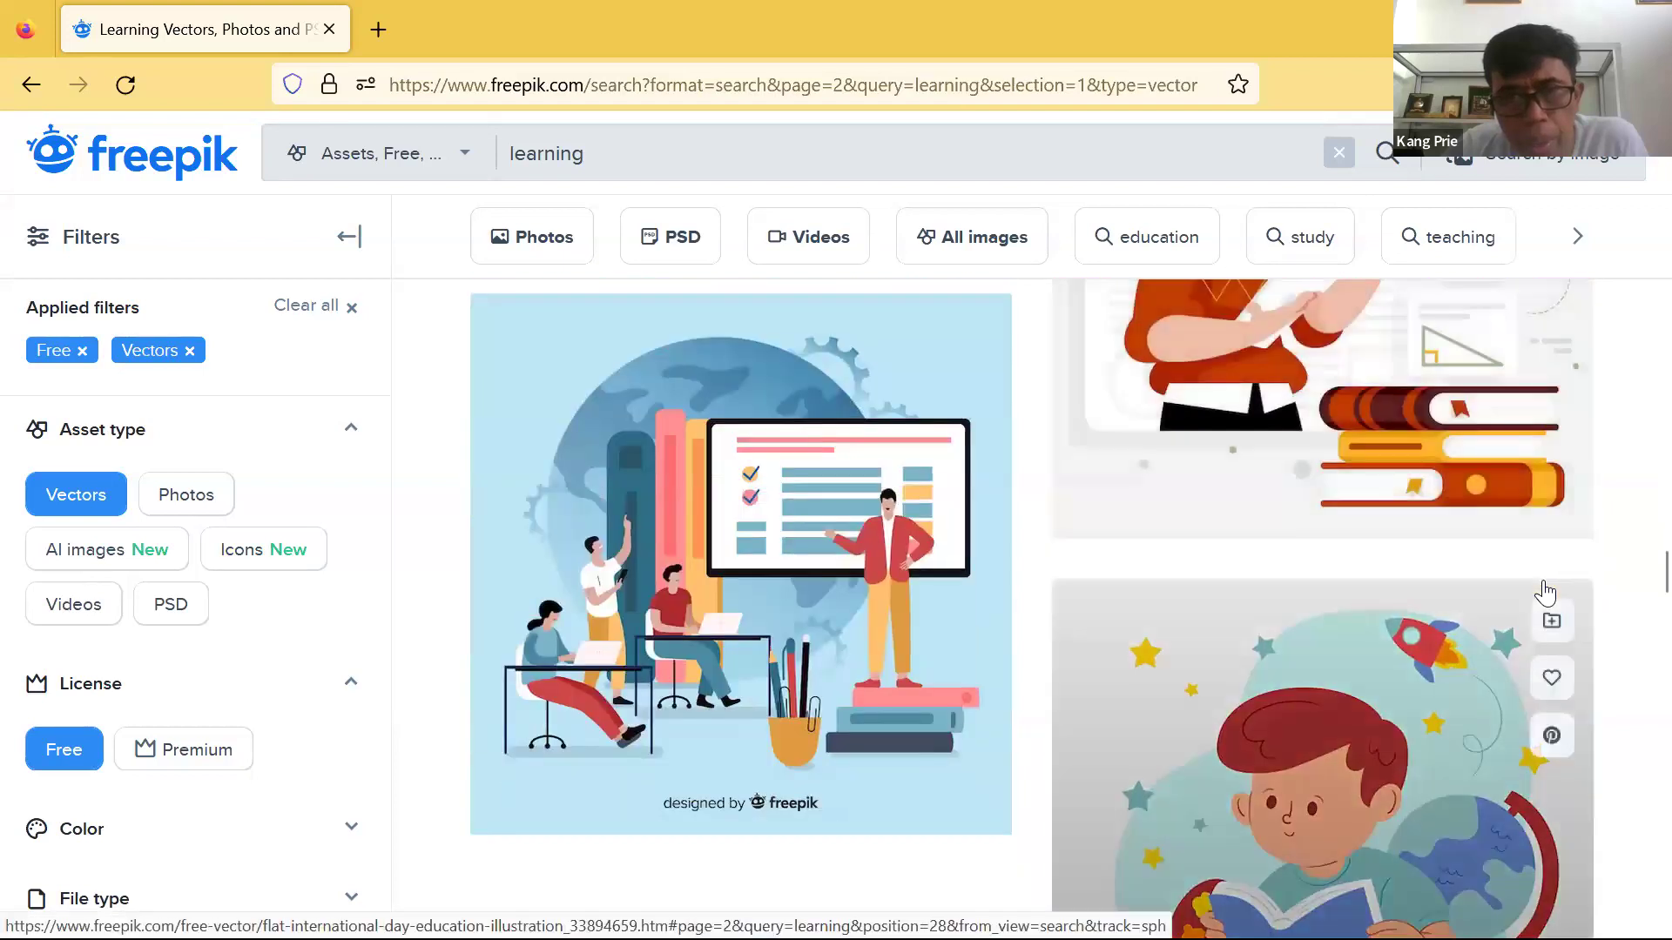
{"action": "mouse_move", "coordinate": [765, 463]}
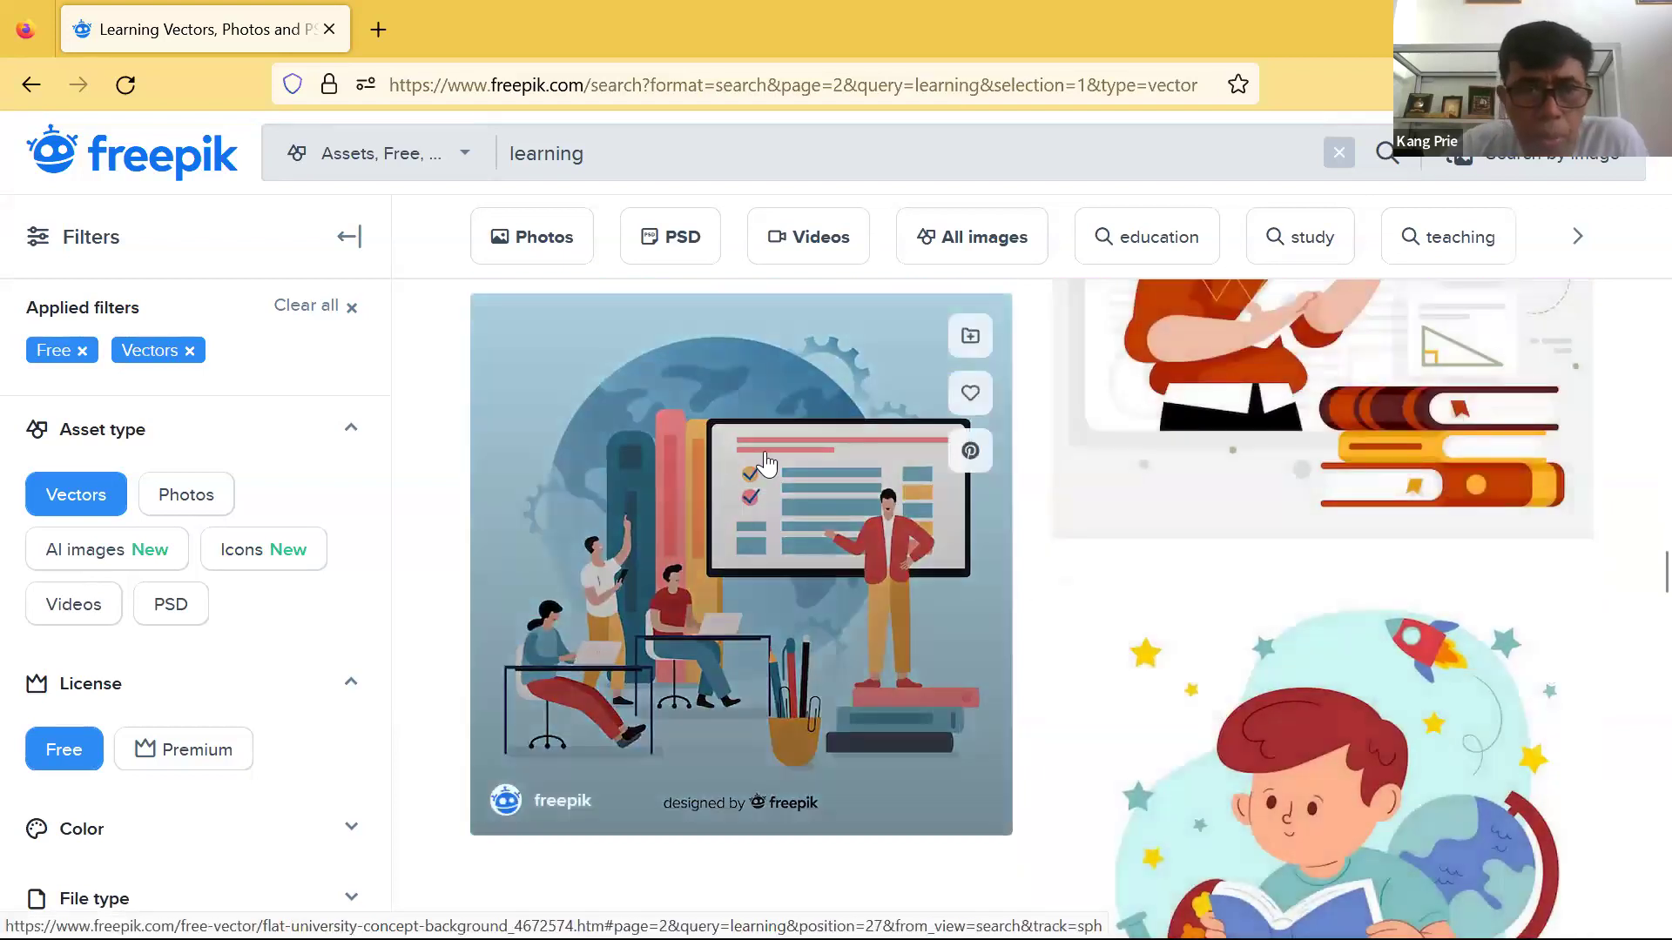
{"action": "left_click", "coordinate": [764, 451]}
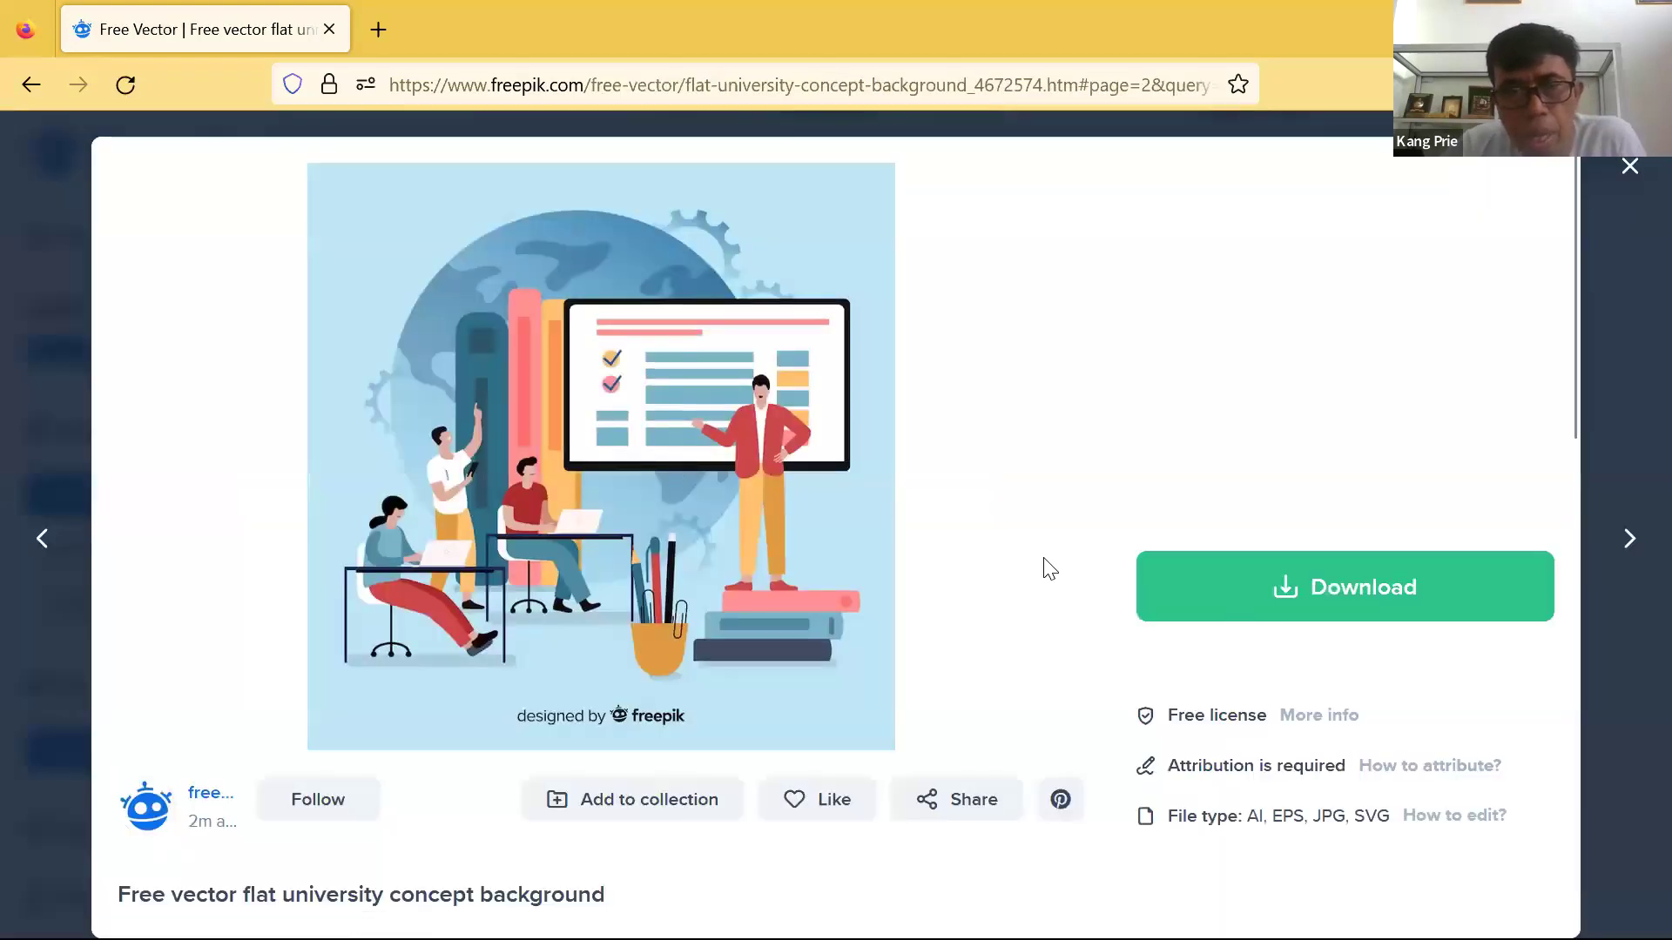
{"action": "left_click", "coordinate": [1319, 585]}
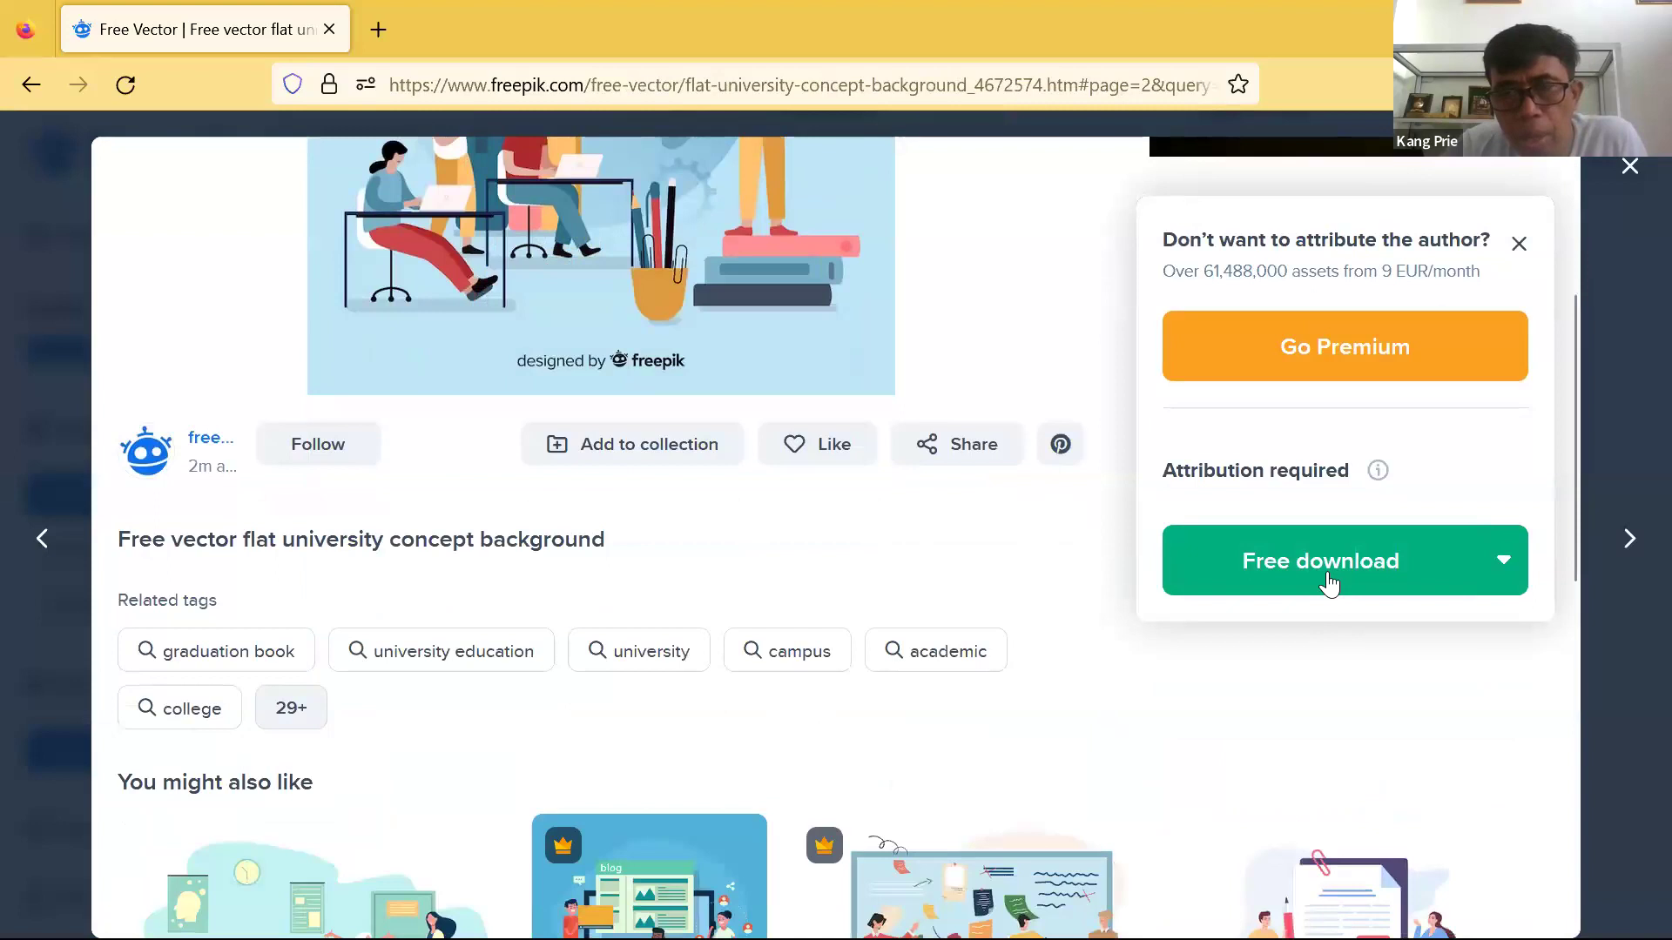
{"action": "left_click", "coordinate": [1327, 571]}
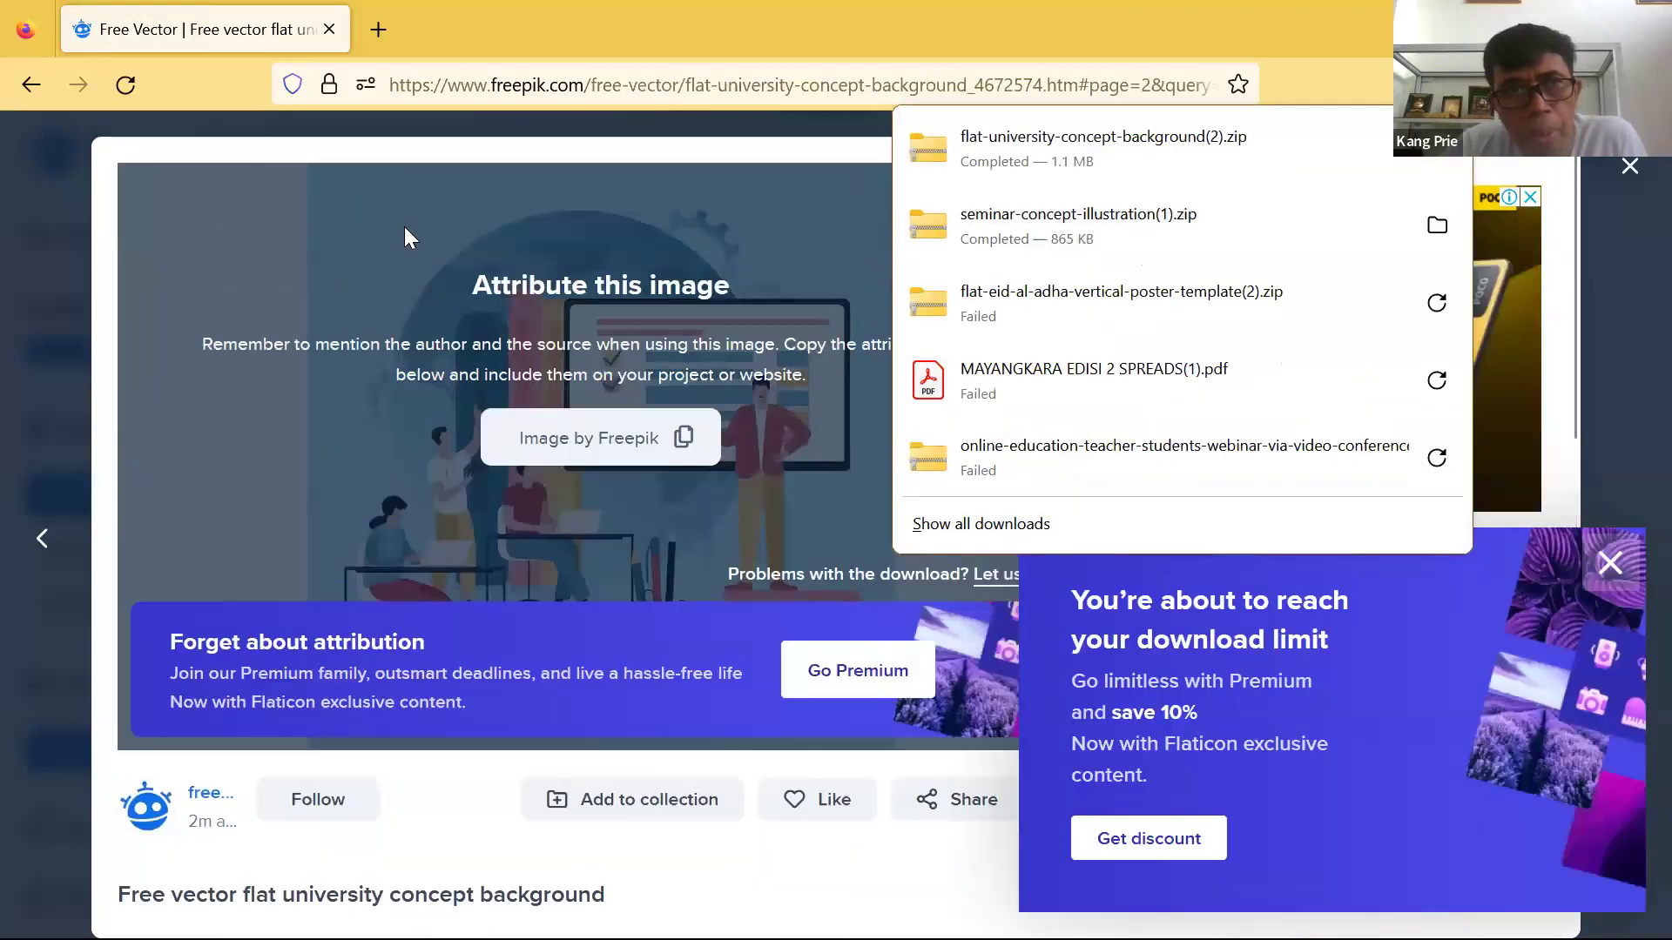
Return to the vector results and search for "icon learning" with the free vector filters kept.
{"action": "left_click", "coordinate": [32, 88]}
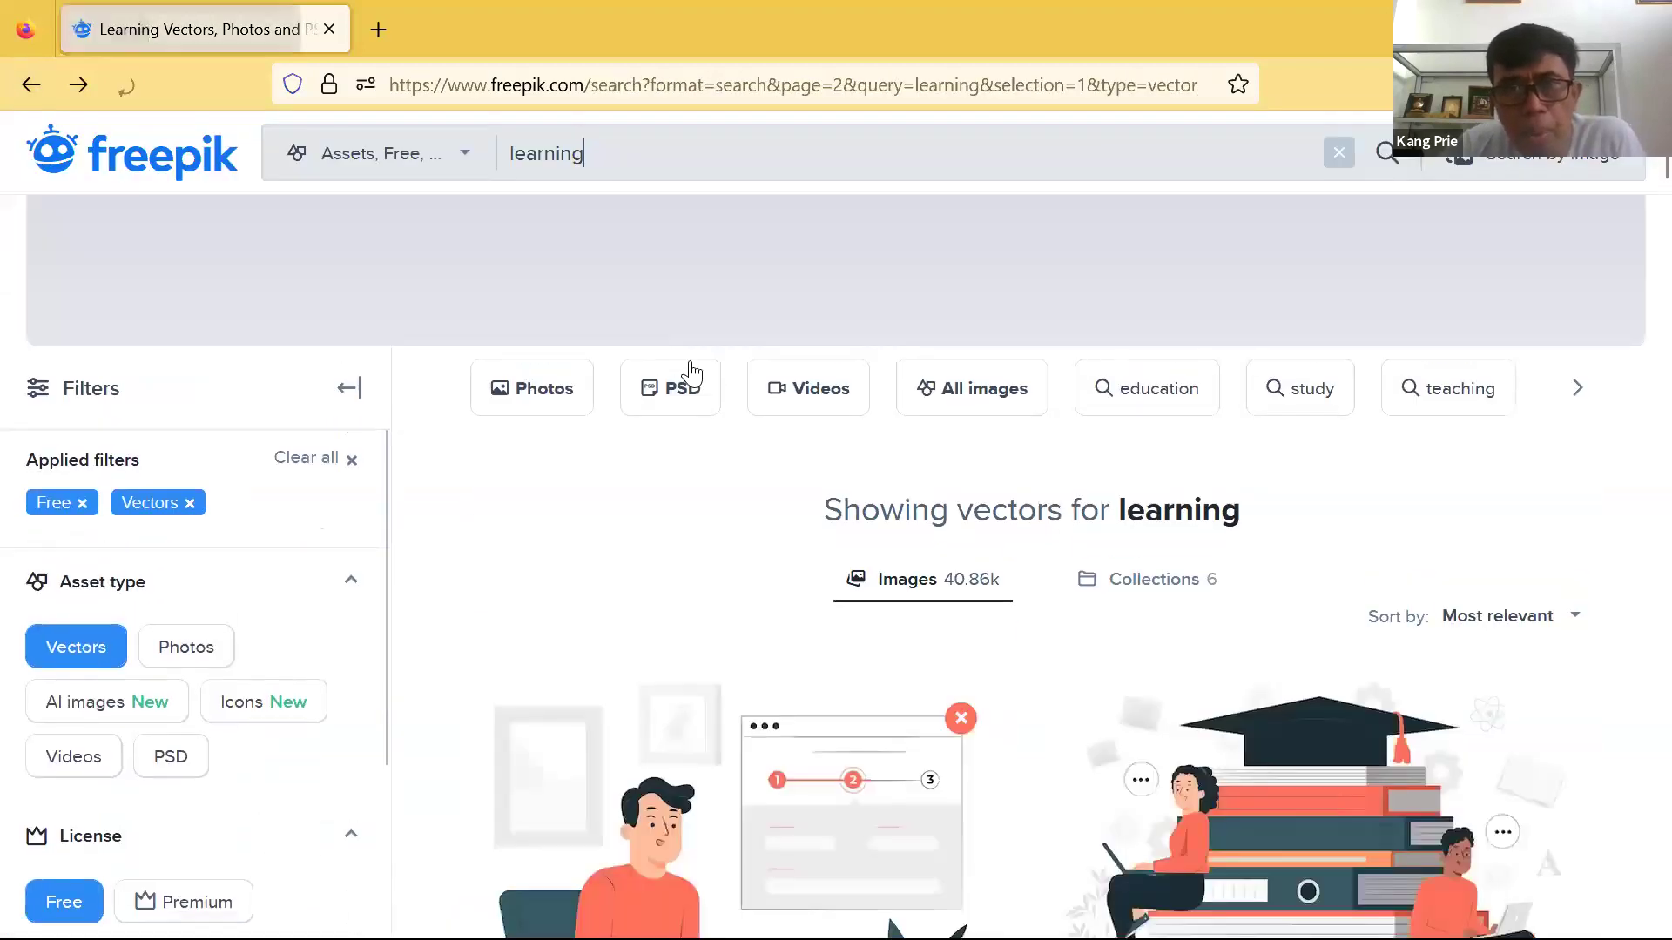
{"action": "scroll", "coordinate": [790, 467], "scroll_direction": "up", "scroll_amount": 2}
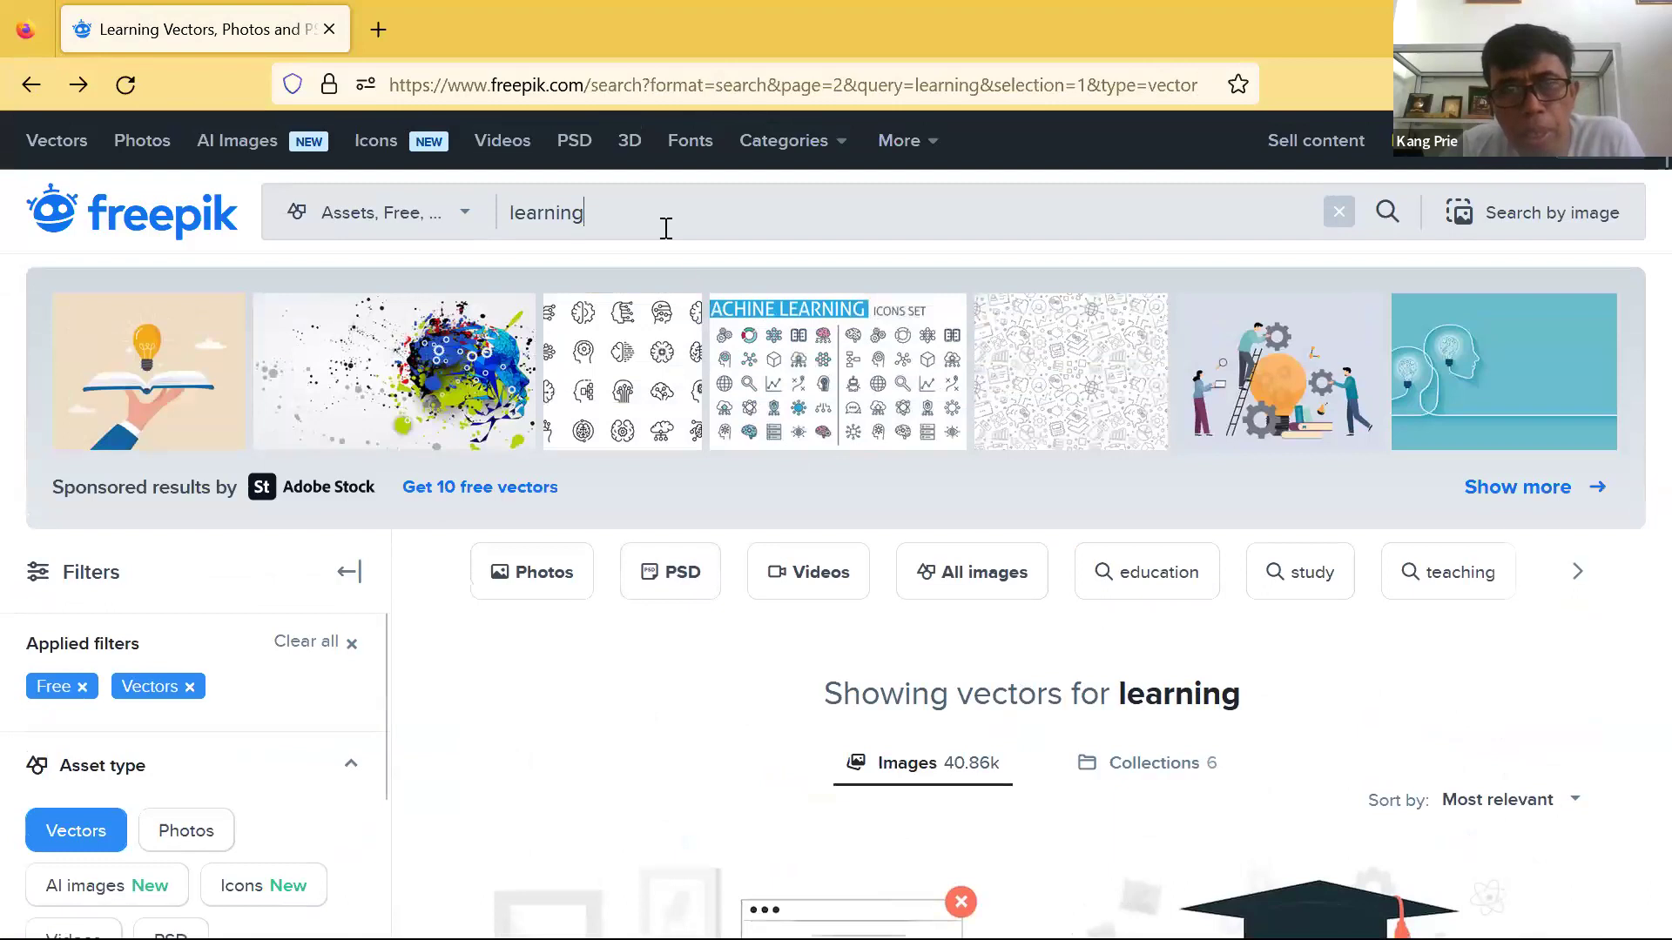
{"action": "left_click_drag", "start_coordinate": [639, 210], "coordinate": [371, 222]}
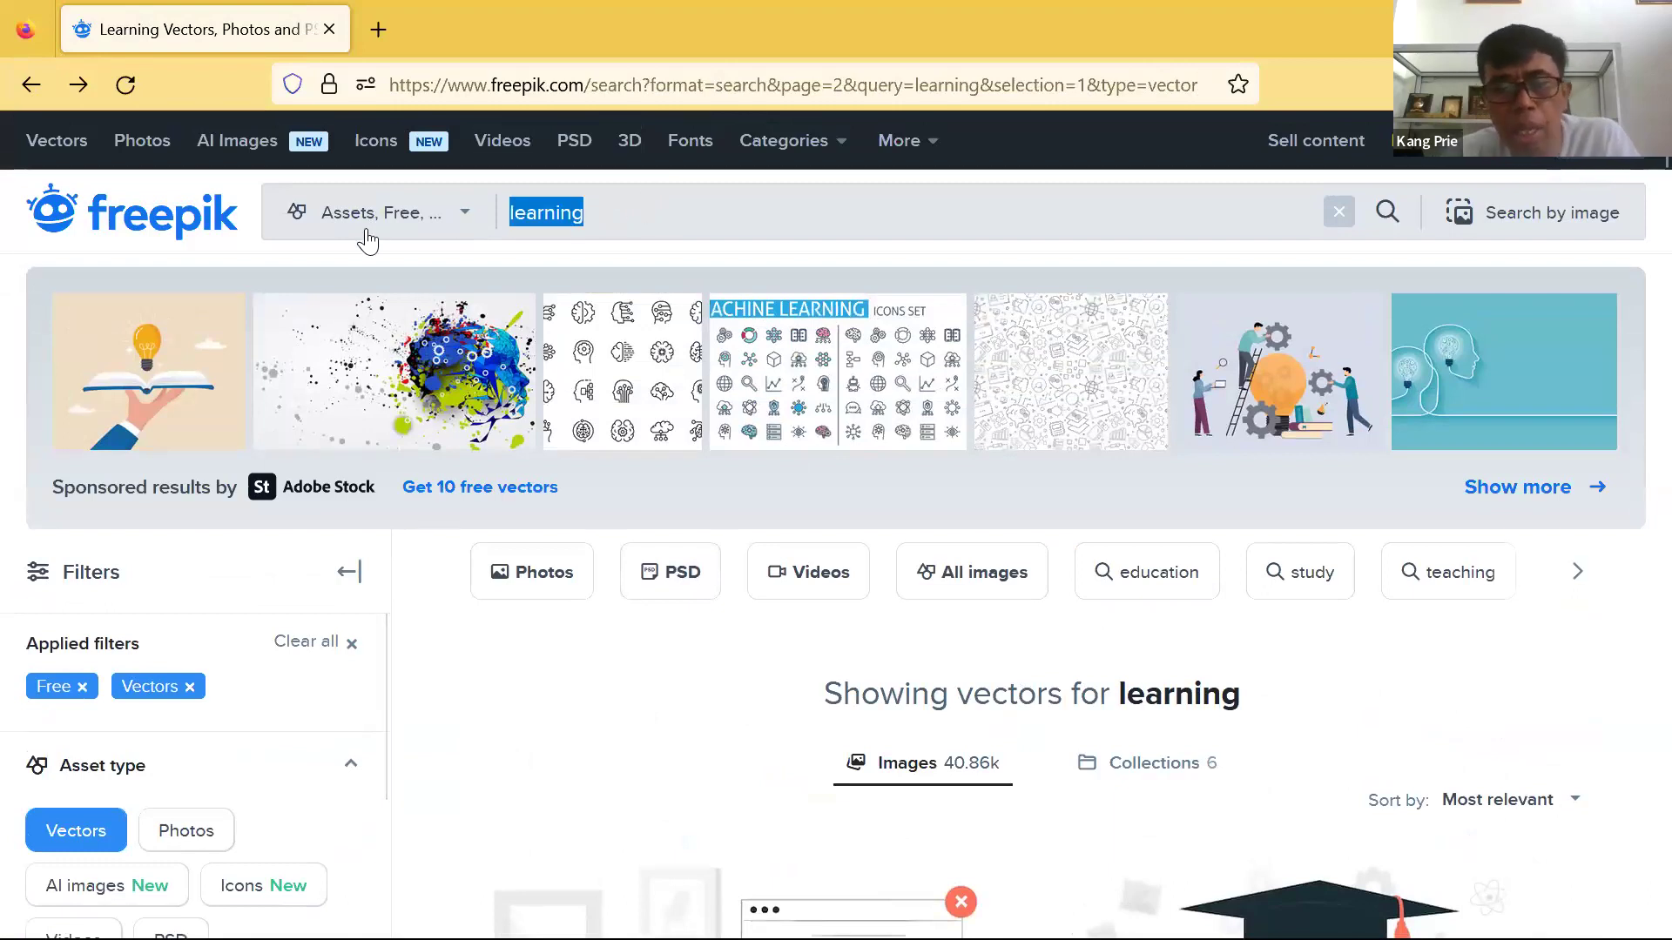
{"action": "type", "text": "icon me"}
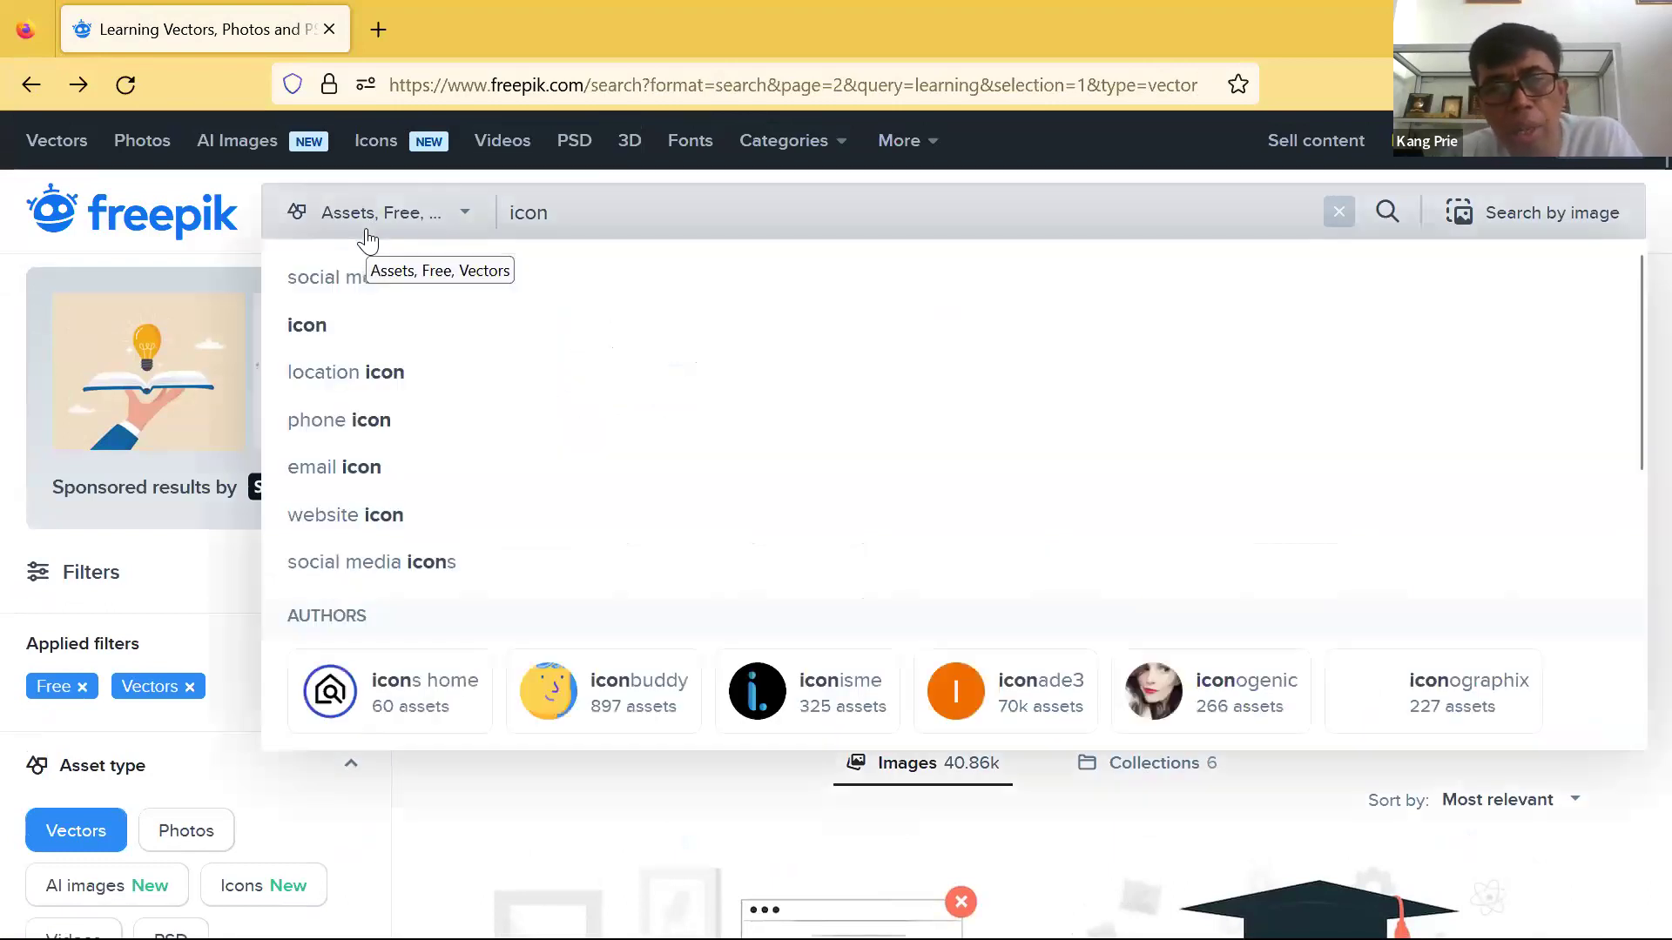
{"action": "key", "text": "BackSpace"}
{"action": "key", "text": "BackSpace"}
{"action": "type", "text": "lea"}
{"action": "key", "text": "Return"}
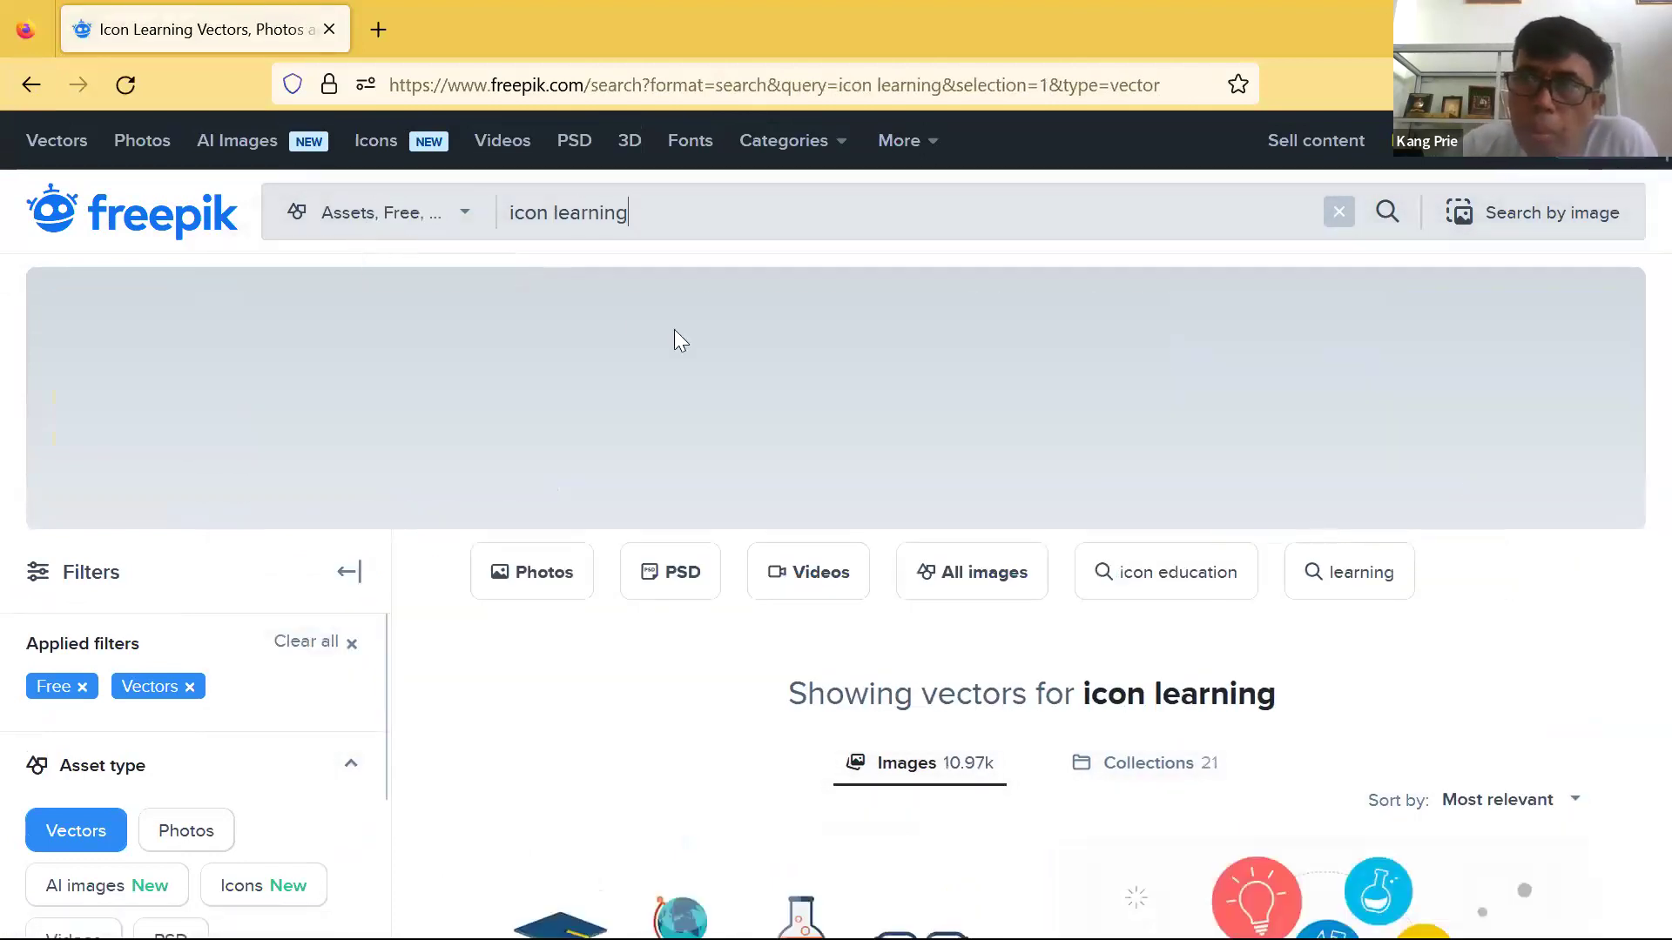
Examine the education and e-learning icon sets in the "icon learning" results to compare their styles.
{"action": "scroll", "coordinate": [680, 332], "scroll_direction": "down", "scroll_amount": 2}
{"action": "scroll", "coordinate": [697, 346], "scroll_direction": "down", "scroll_amount": 2}
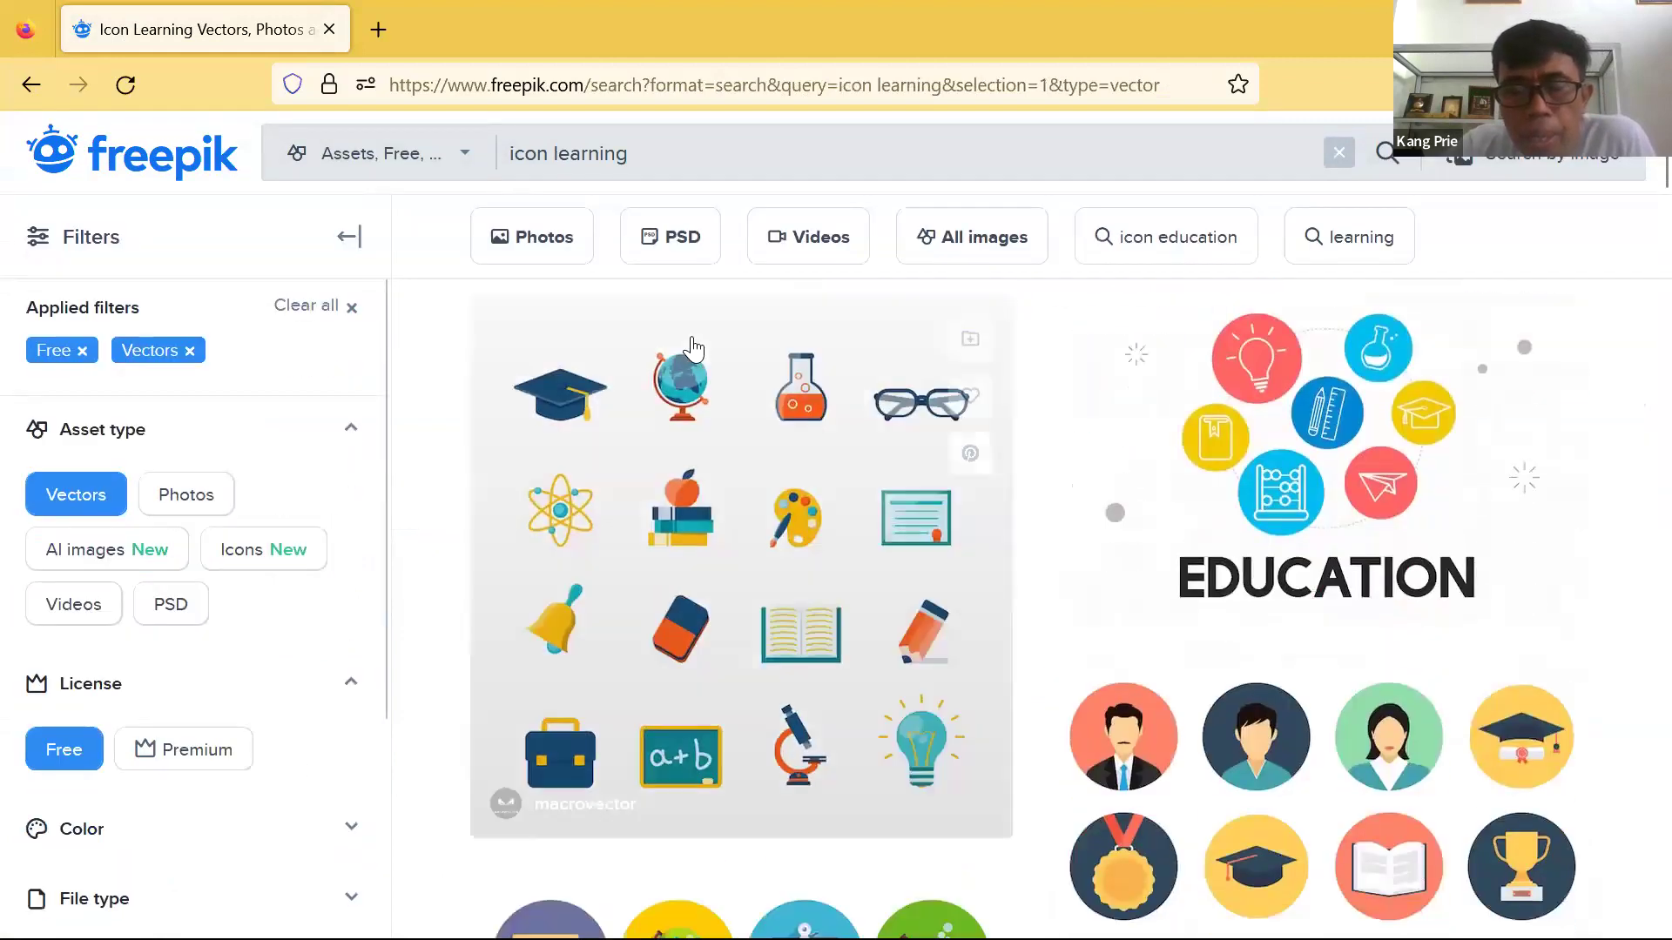
{"action": "scroll", "coordinate": [694, 348], "scroll_direction": "down", "scroll_amount": 2}
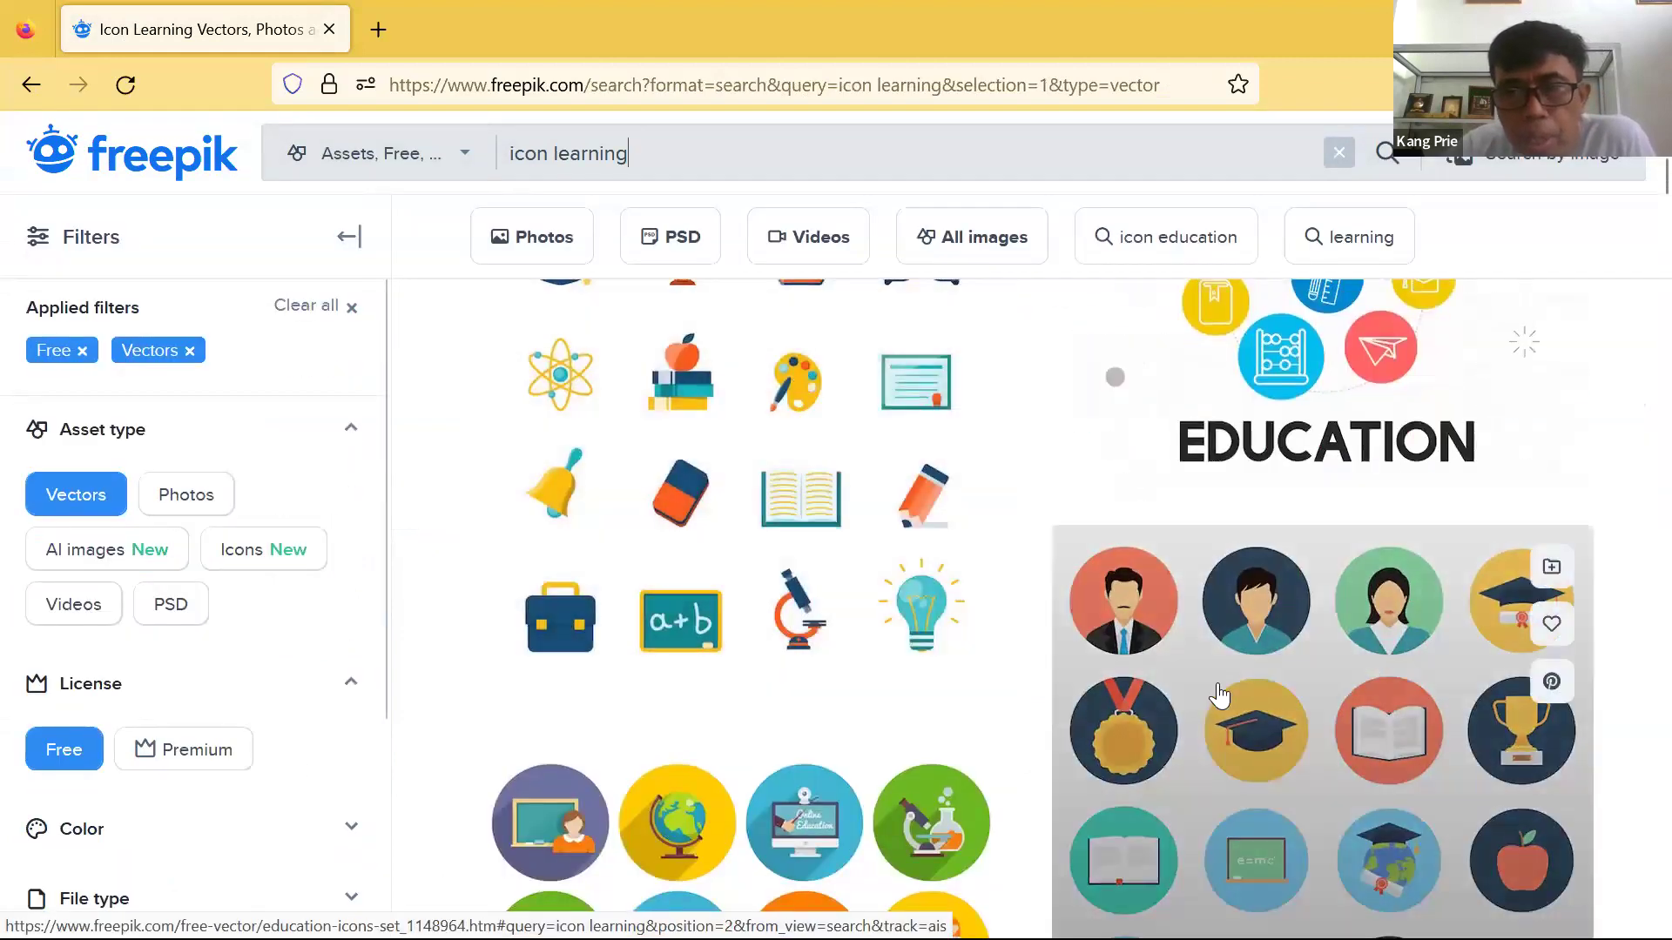
{"action": "scroll", "coordinate": [1565, 638], "scroll_direction": "down", "scroll_amount": 2}
{"action": "scroll", "coordinate": [1565, 638], "scroll_direction": "down", "scroll_amount": 2}
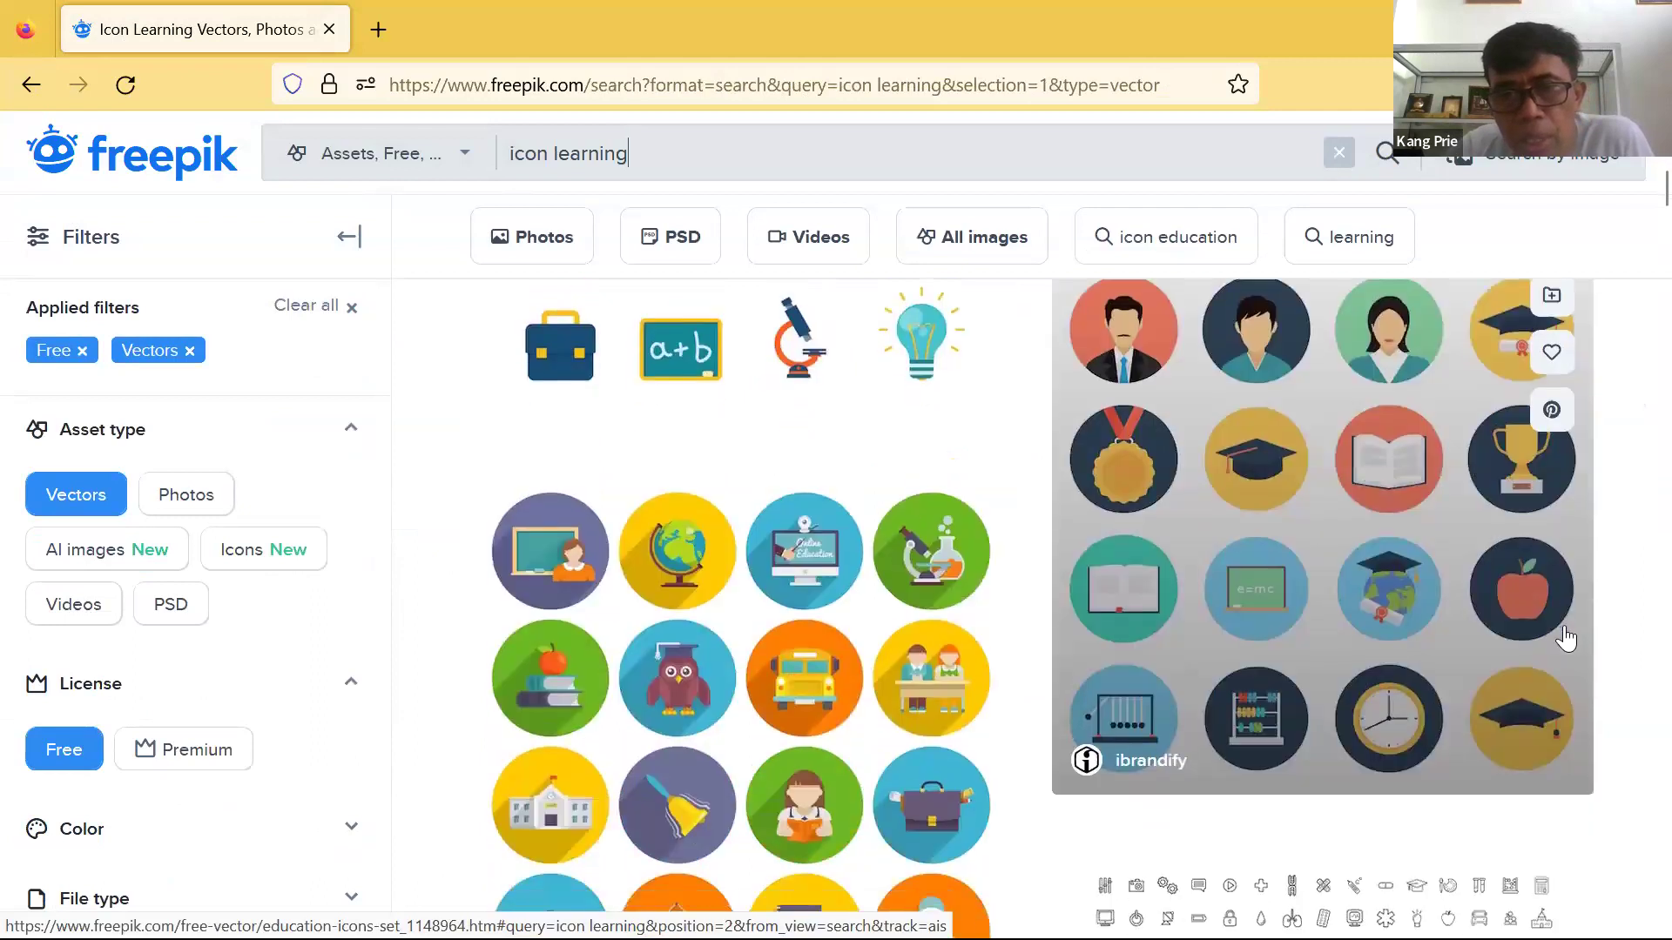
{"action": "scroll", "coordinate": [1306, 575], "scroll_direction": "down", "scroll_amount": 2}
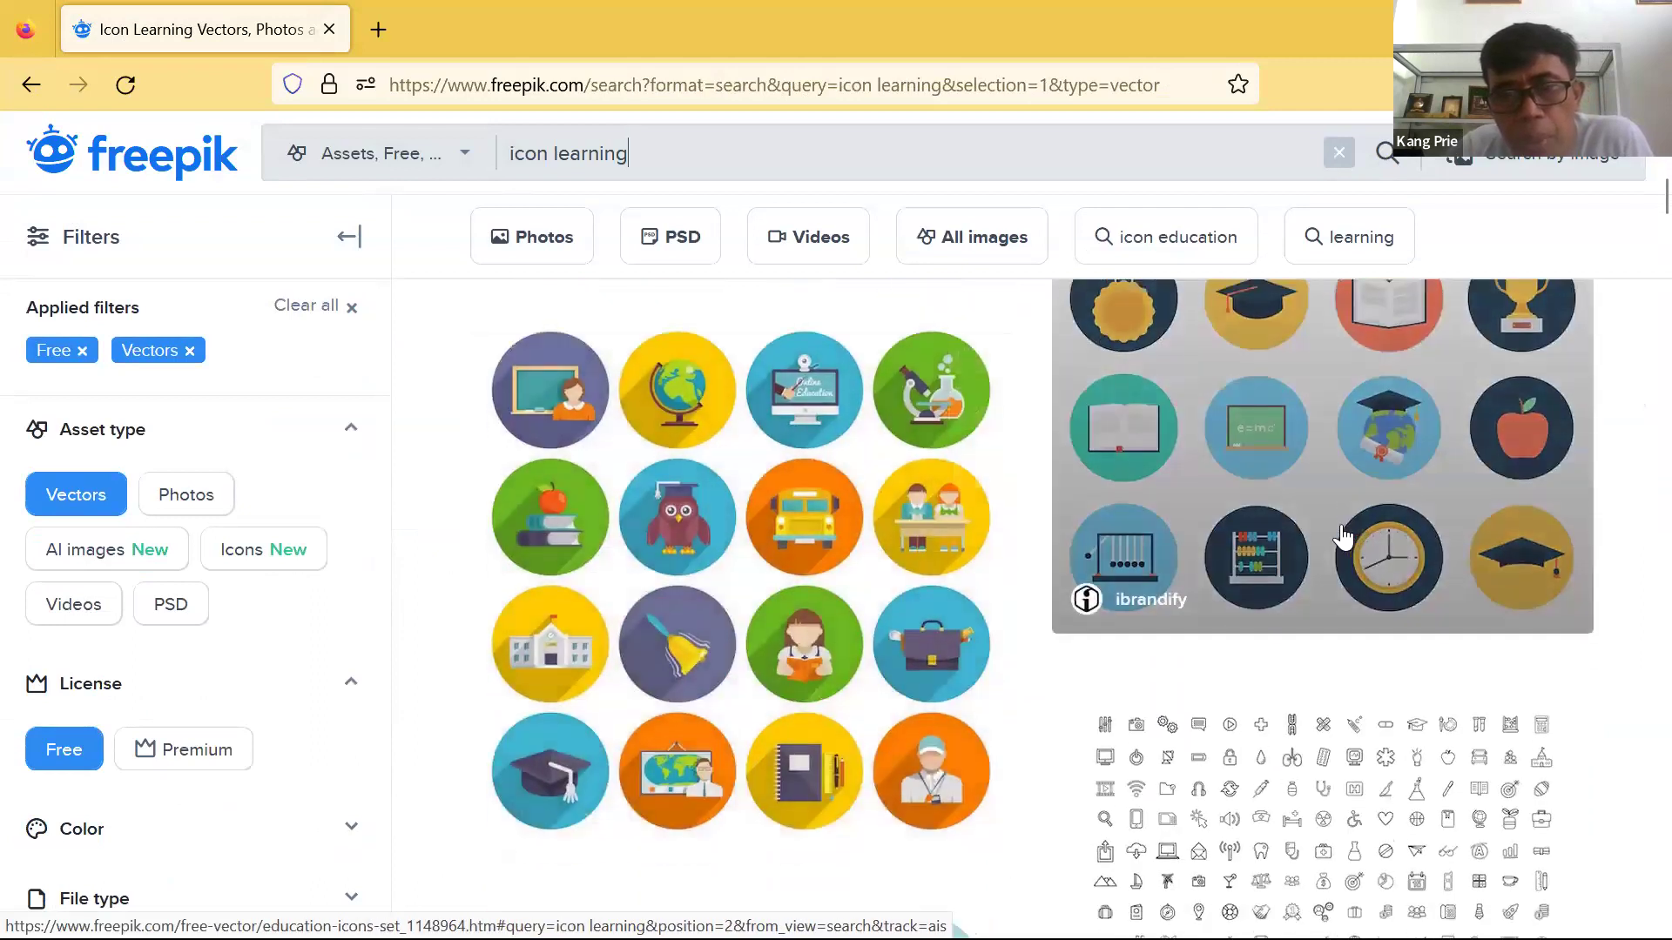
{"action": "scroll", "coordinate": [1045, 534], "scroll_direction": "down", "scroll_amount": 6}
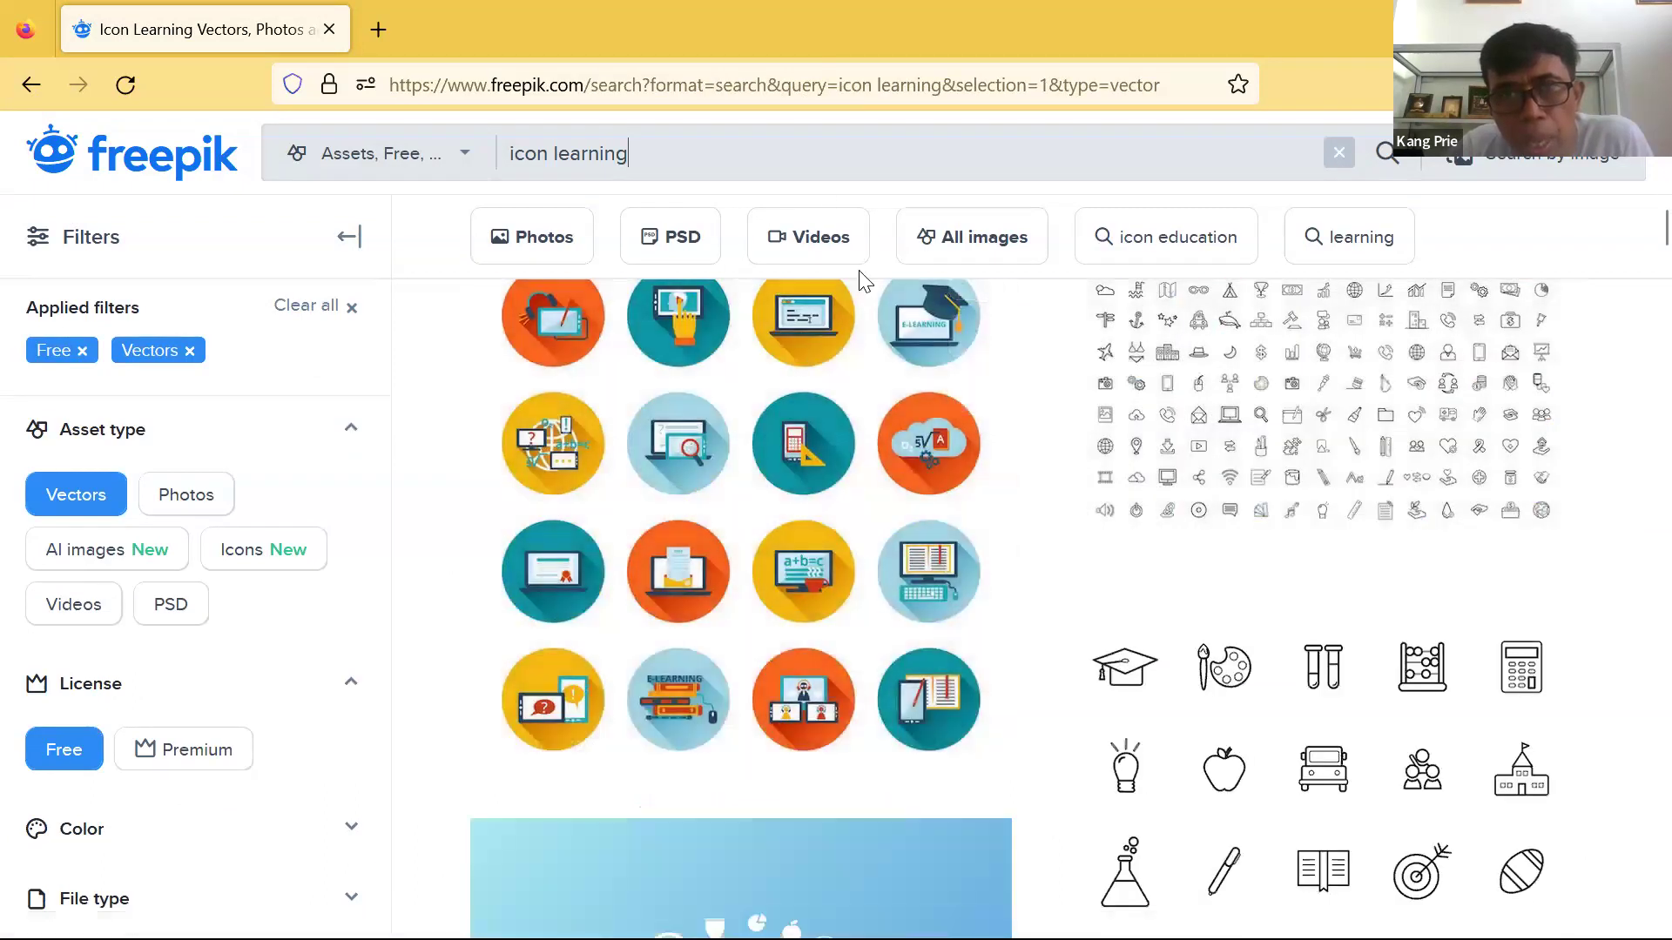
{"action": "scroll", "coordinate": [640, 445], "scroll_direction": "up", "scroll_amount": 3}
{"action": "scroll", "coordinate": [640, 445], "scroll_direction": "up", "scroll_amount": 3}
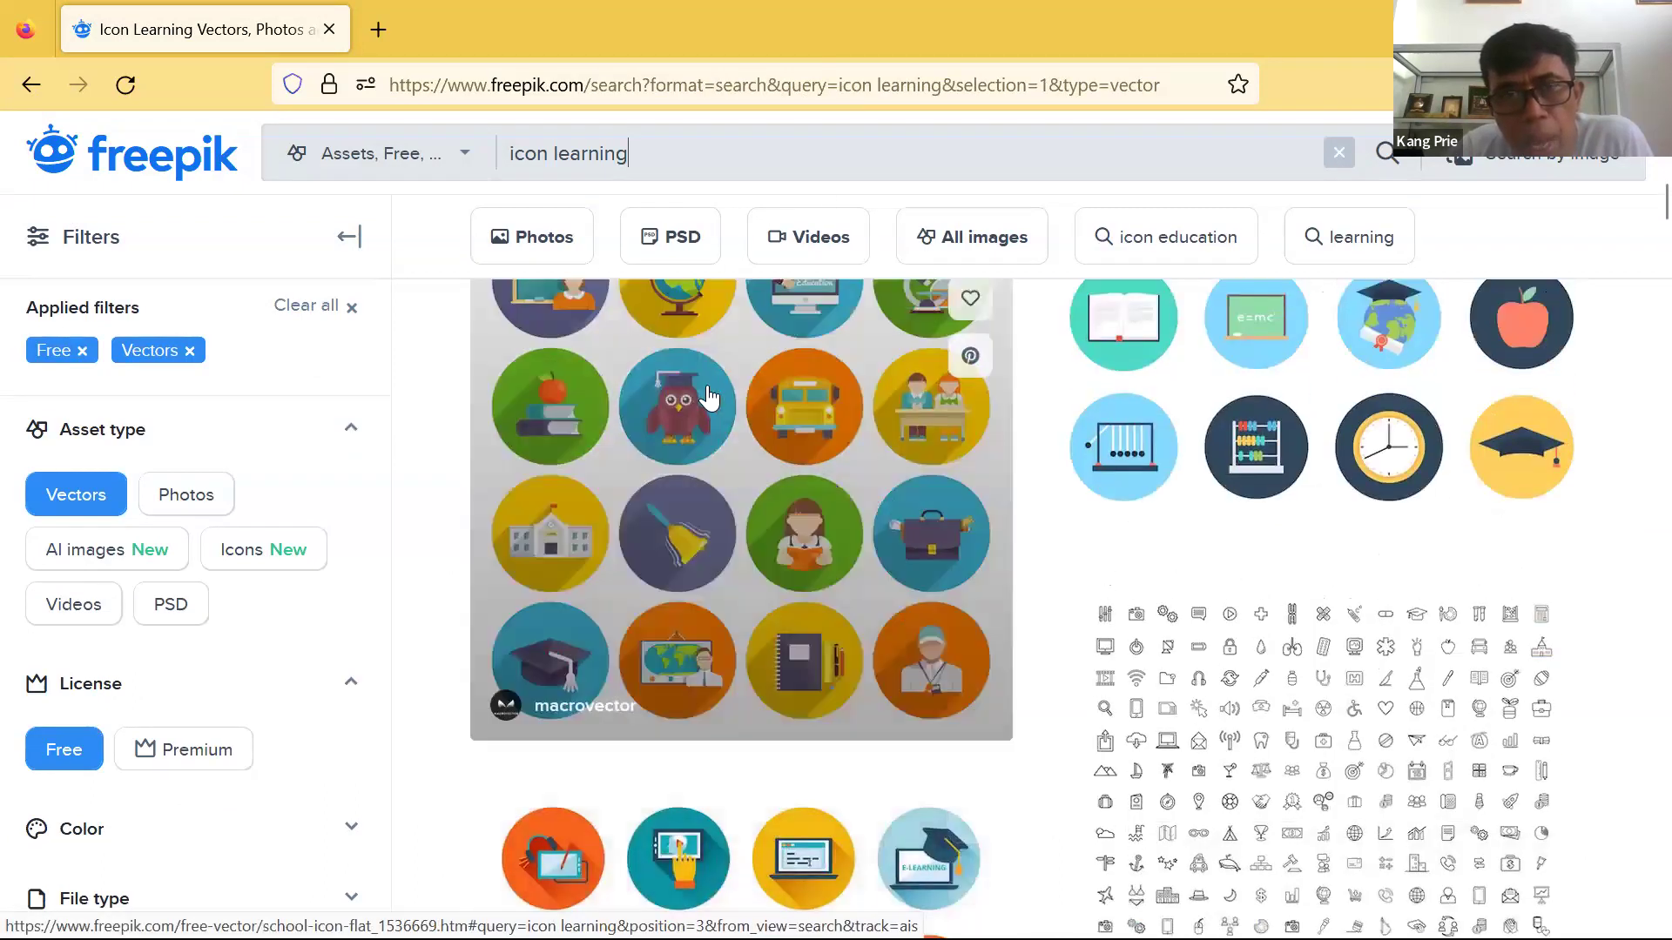
{"action": "scroll", "coordinate": [681, 610], "scroll_direction": "down", "scroll_amount": 5}
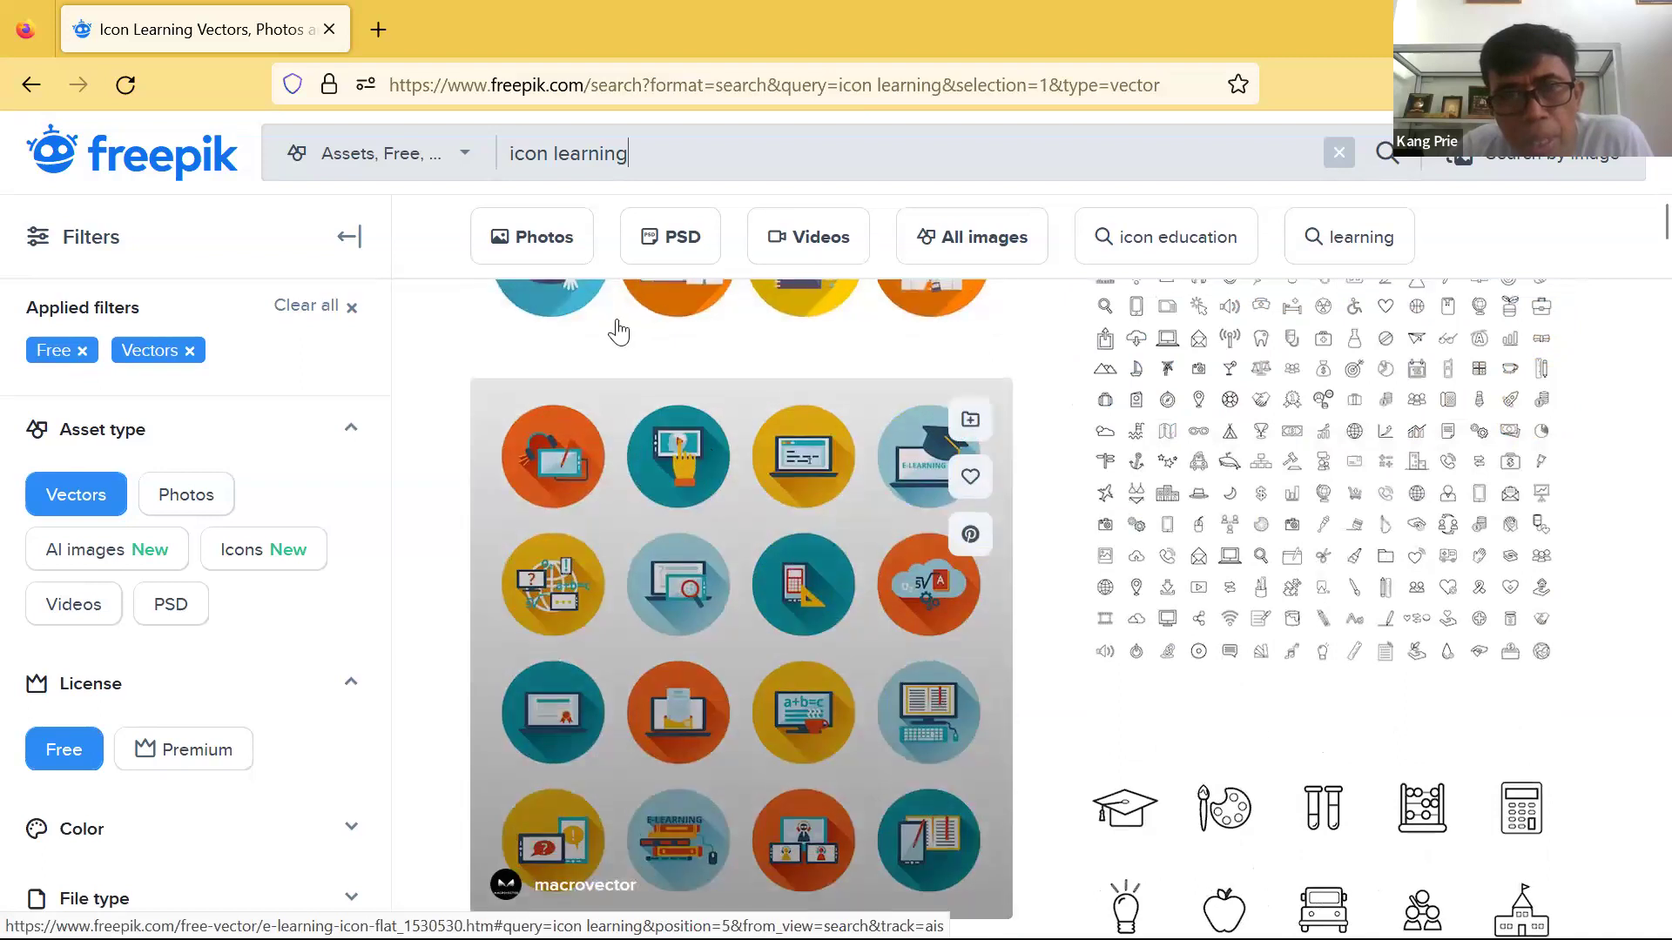
{"action": "scroll", "coordinate": [644, 348], "scroll_direction": "up", "scroll_amount": 5}
{"action": "scroll", "coordinate": [756, 435], "scroll_direction": "down", "scroll_amount": 5}
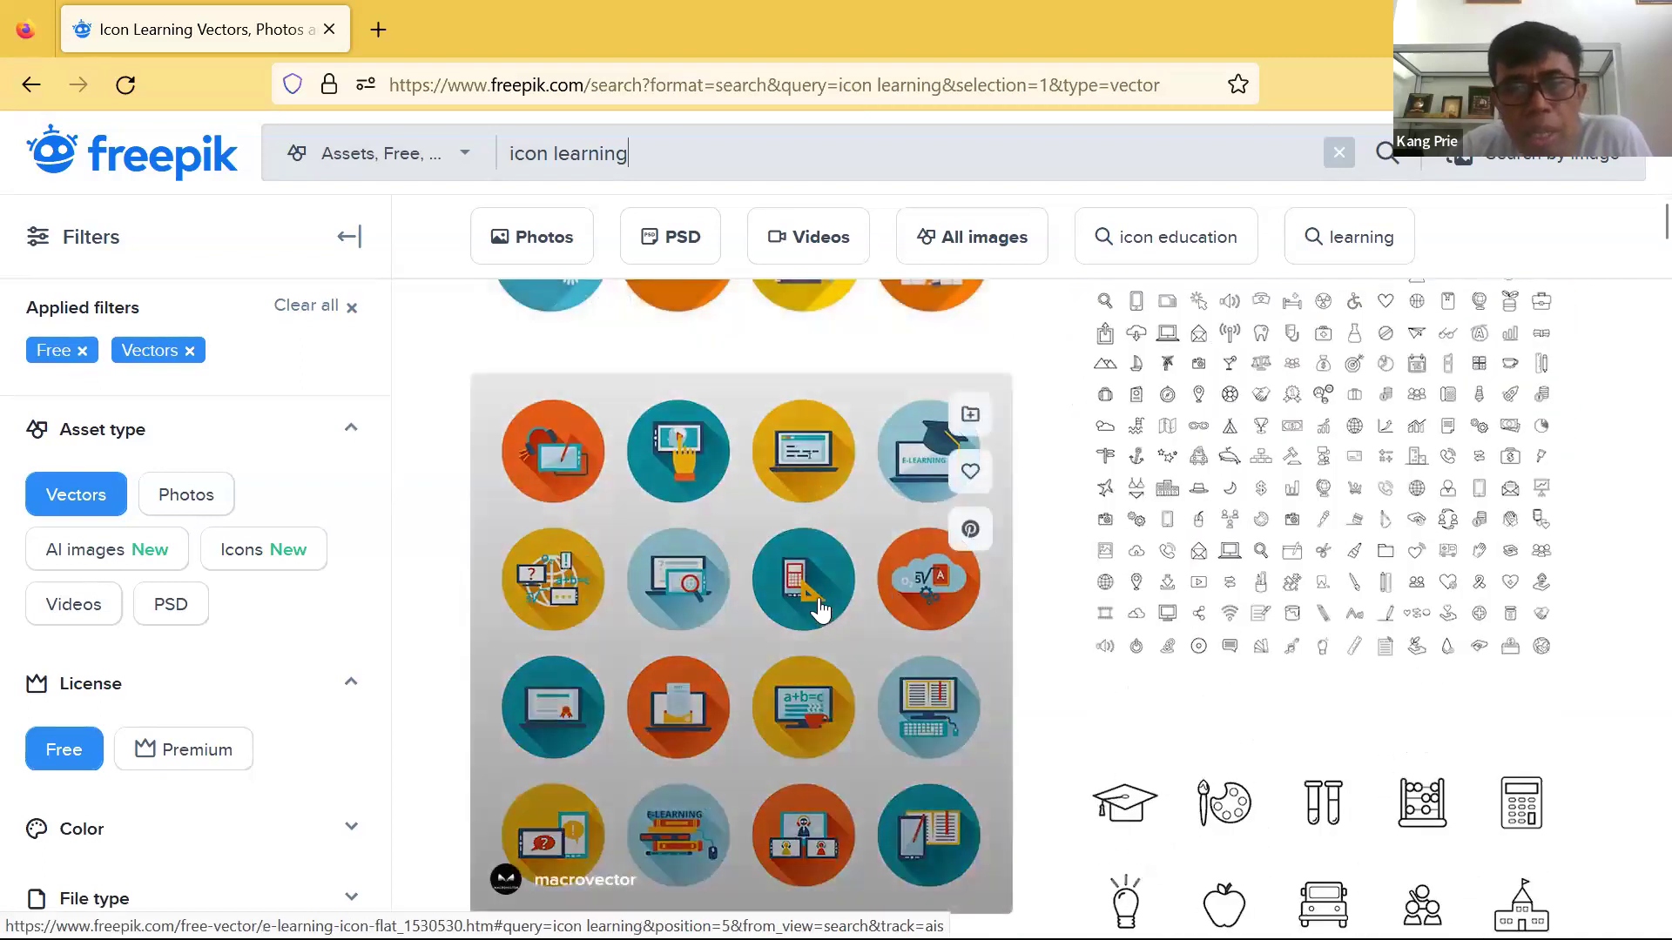
{"action": "scroll", "coordinate": [820, 610], "scroll_direction": "down", "scroll_amount": 12}
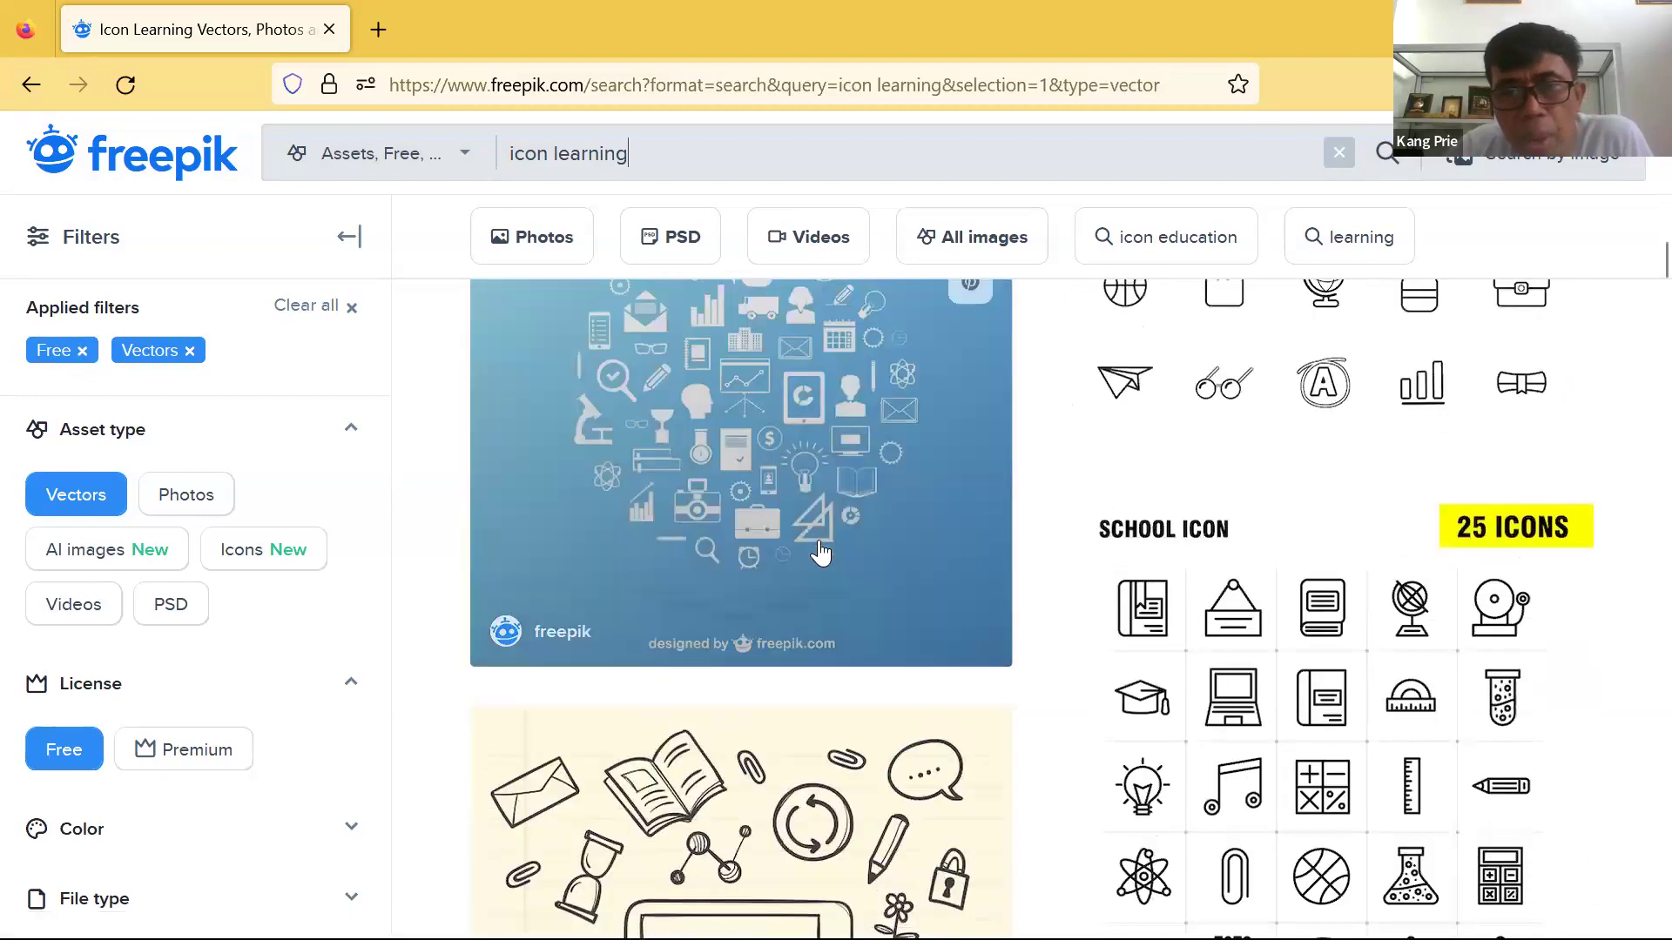
{"action": "scroll", "coordinate": [820, 553], "scroll_direction": "up", "scroll_amount": 10}
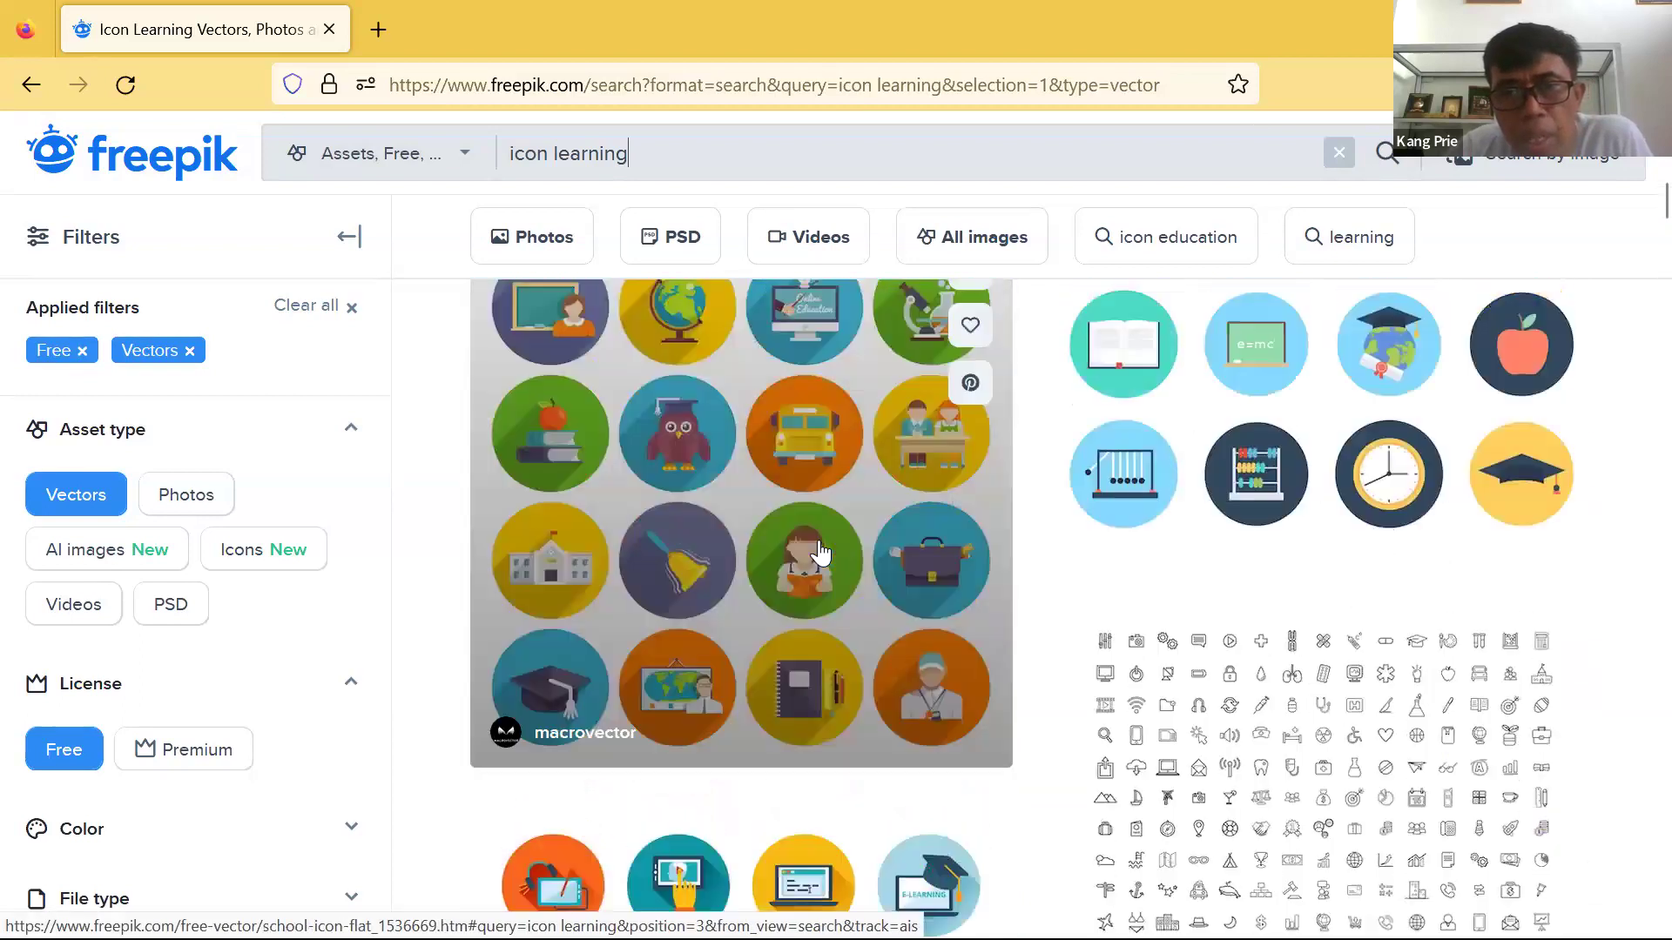
{"action": "scroll", "coordinate": [820, 553], "scroll_direction": "up", "scroll_amount": 3}
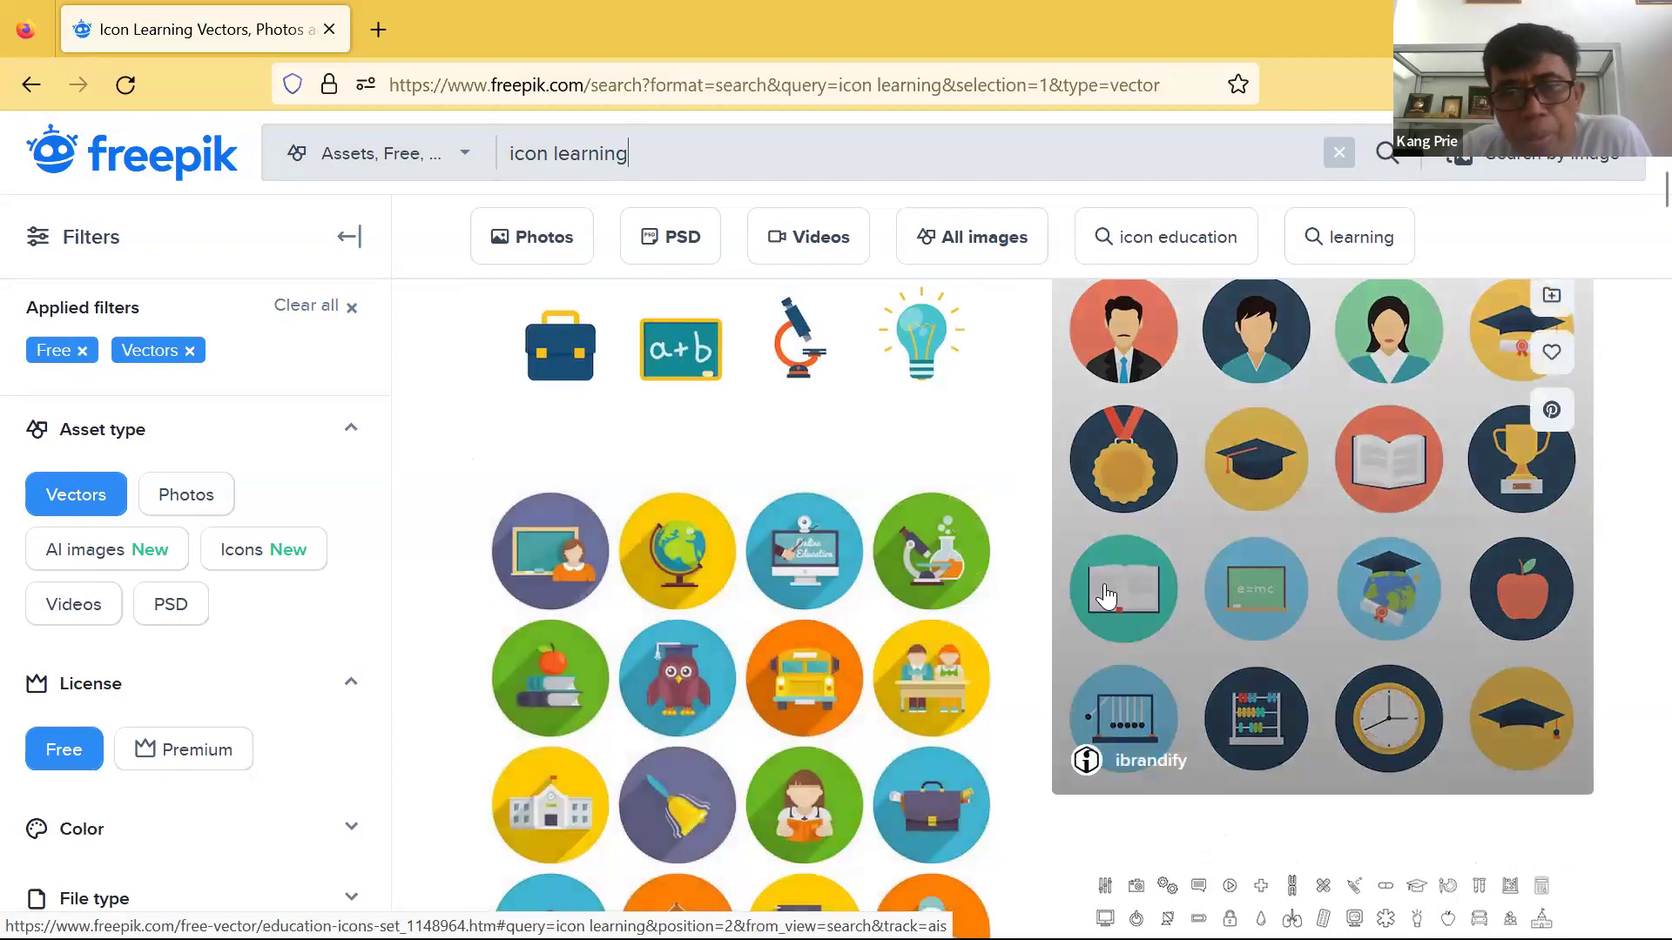
Open the macrovector flat school icon set with colored circles and download it with the free, attribution-required option.
{"action": "scroll", "coordinate": [1071, 592], "scroll_direction": "down", "scroll_amount": 2}
{"action": "left_click", "coordinate": [849, 544]}
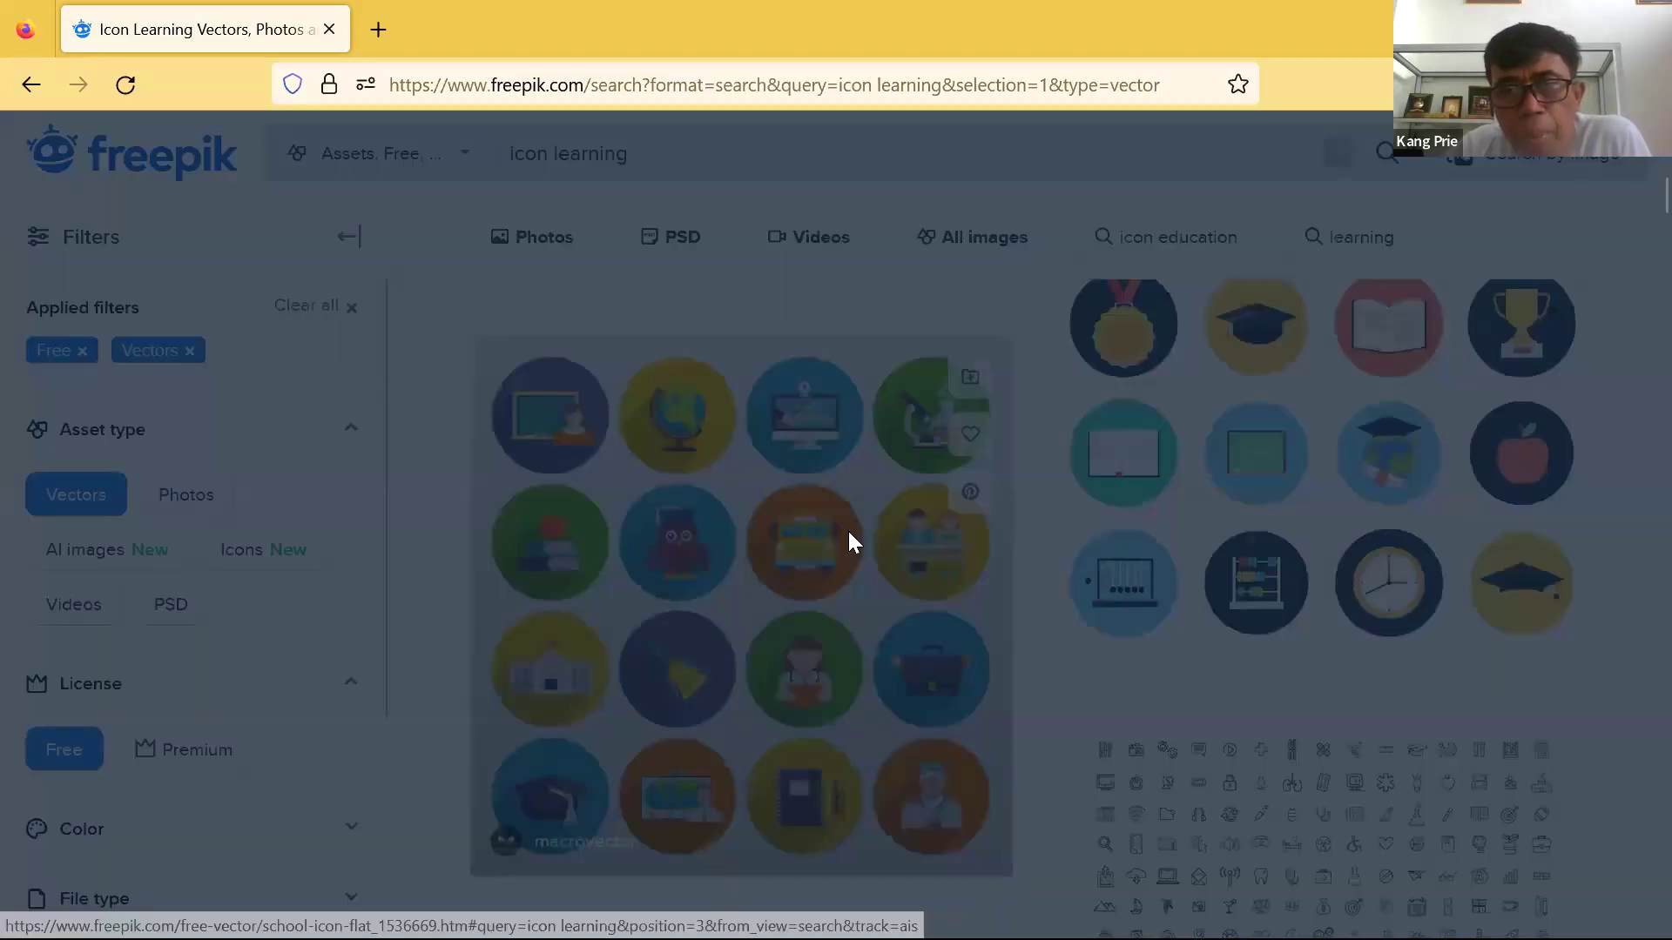
{"action": "left_click", "coordinate": [1322, 588]}
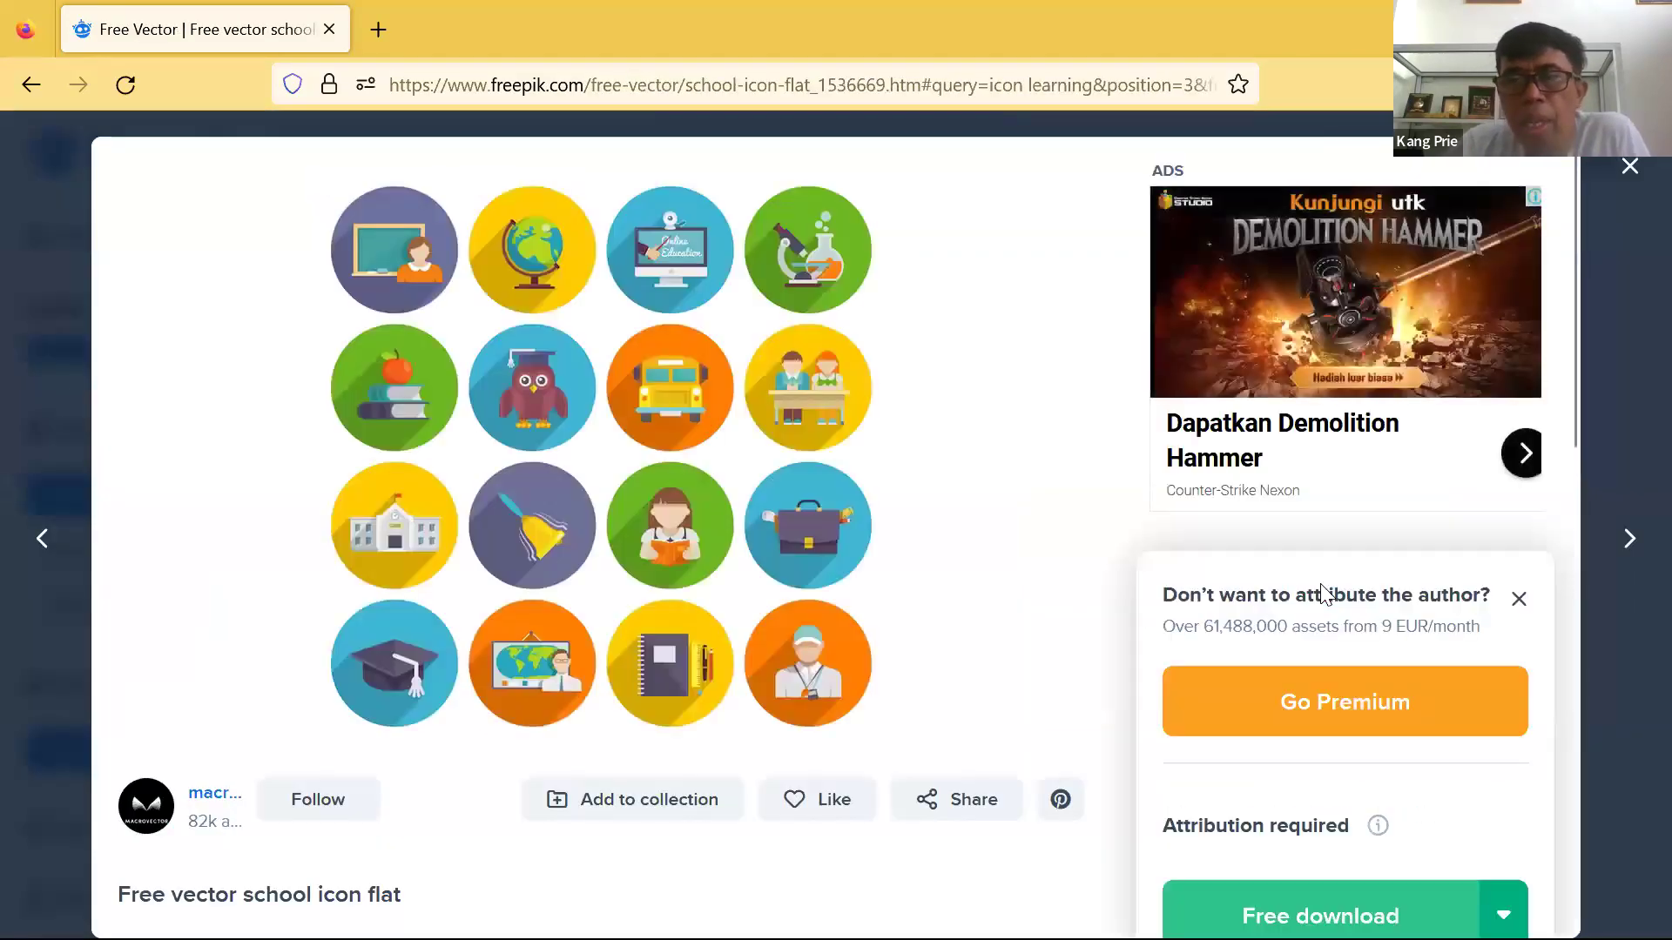
{"action": "scroll", "coordinate": [1320, 592], "scroll_direction": "down", "scroll_amount": 4}
{"action": "left_click", "coordinate": [1317, 578]}
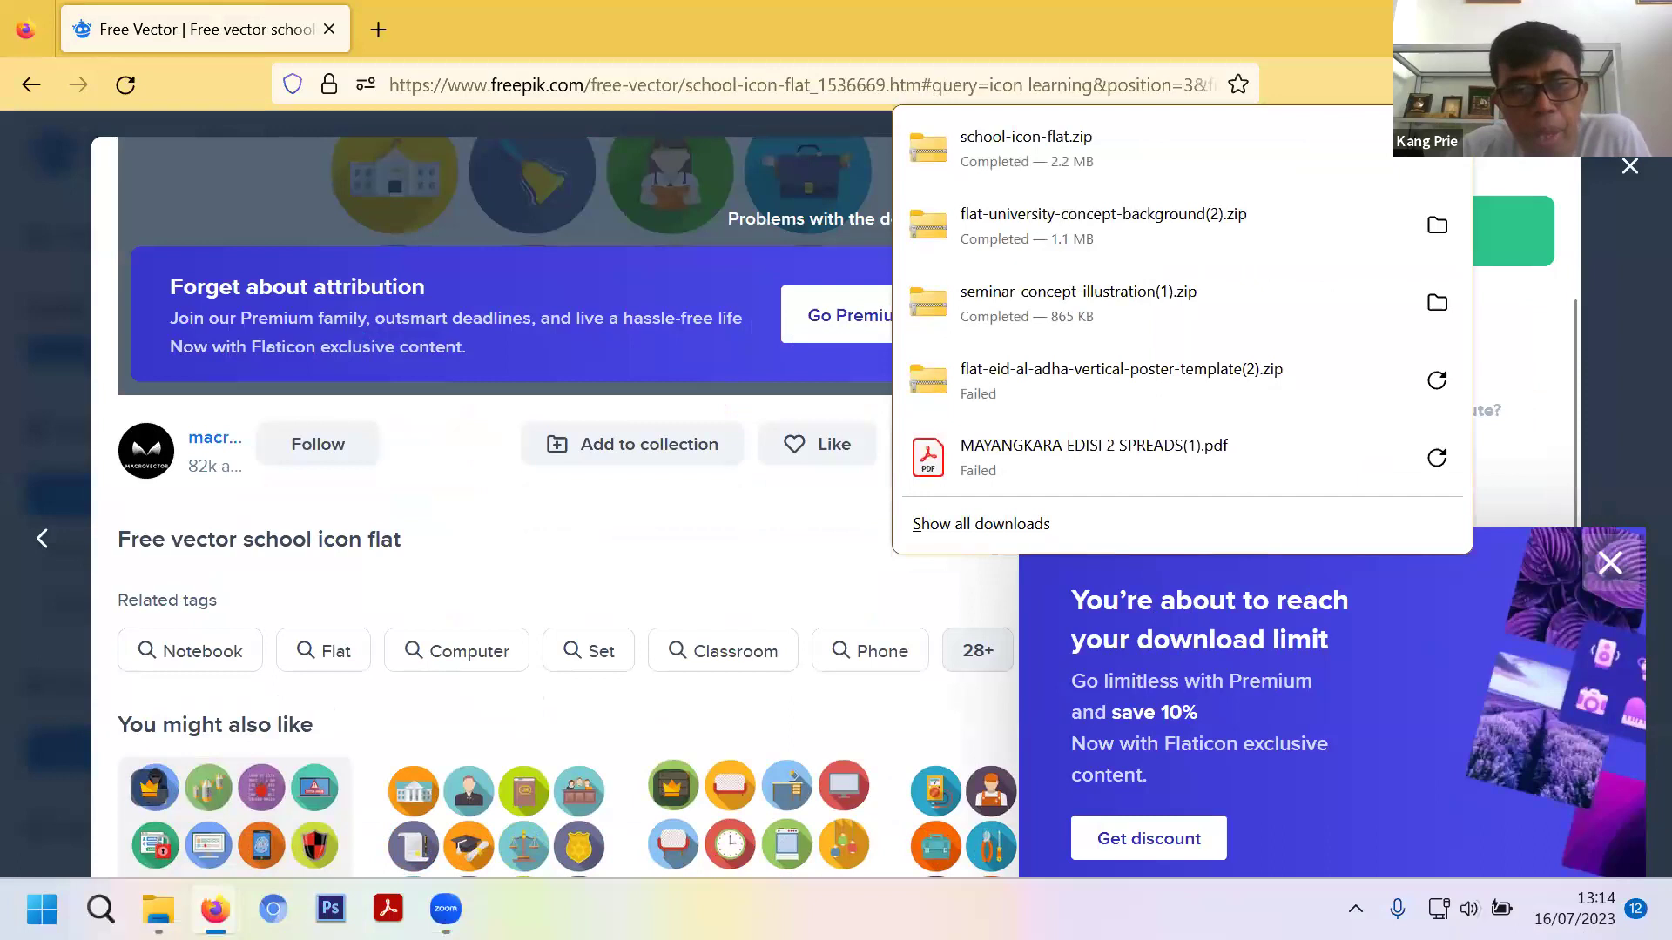
Switch to File Explorer, extract the school-icon-flat archive in the Downloads folder, and close the window showing its extracted files.
{"action": "left_click", "coordinate": [158, 910]}
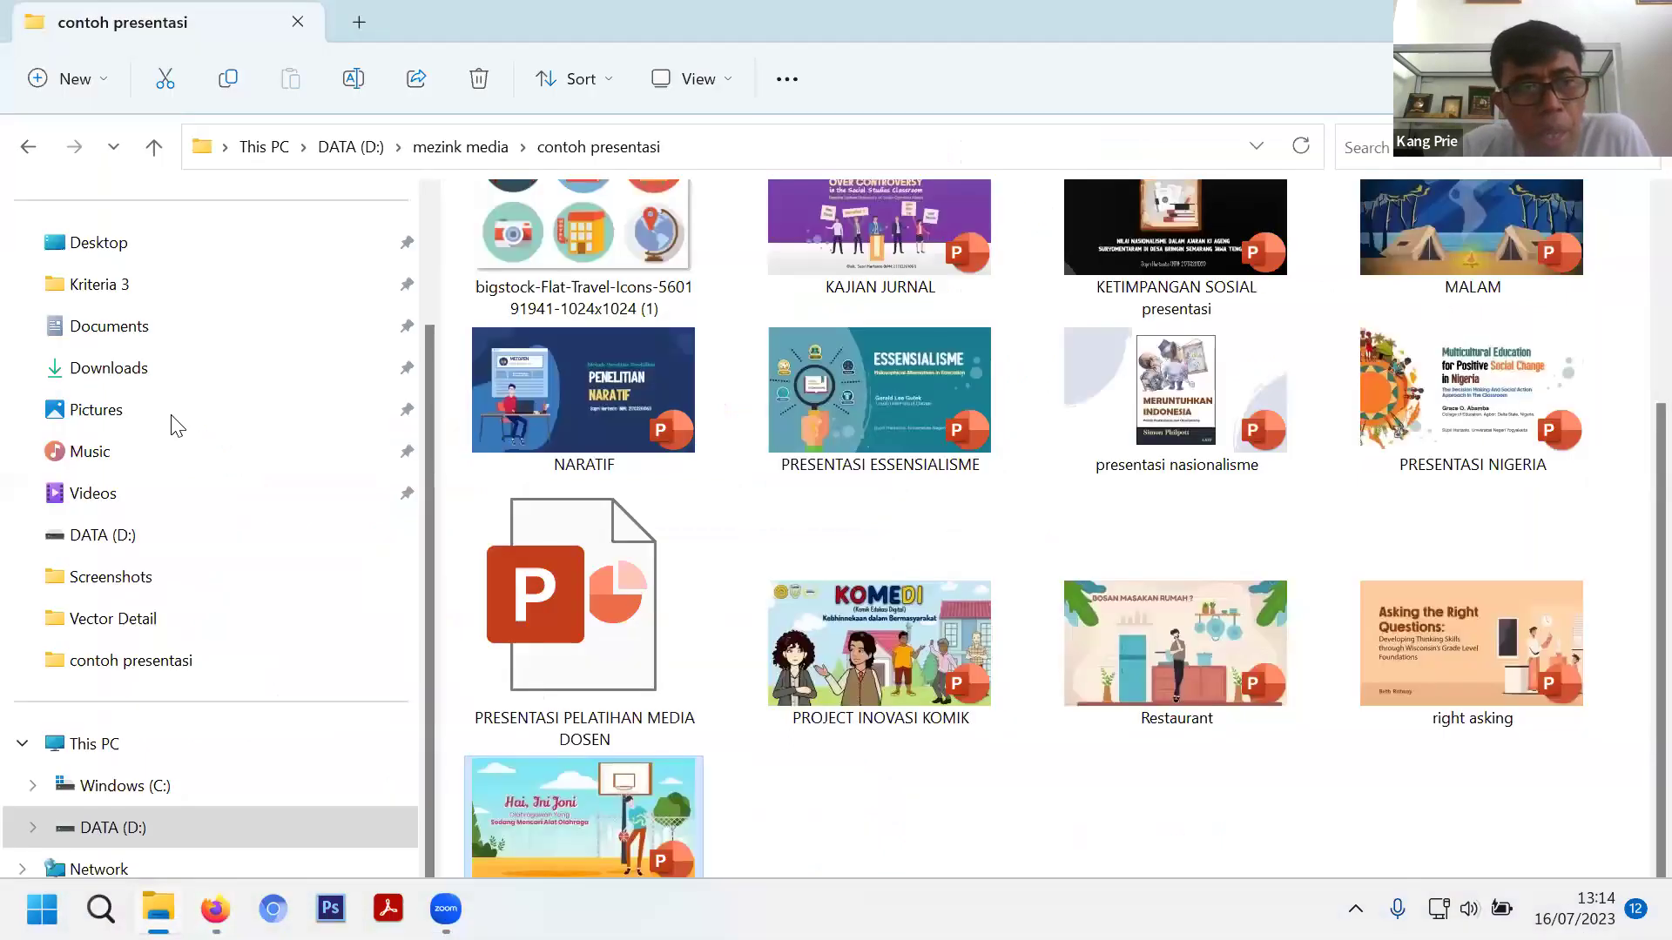
{"action": "left_click", "coordinate": [168, 376]}
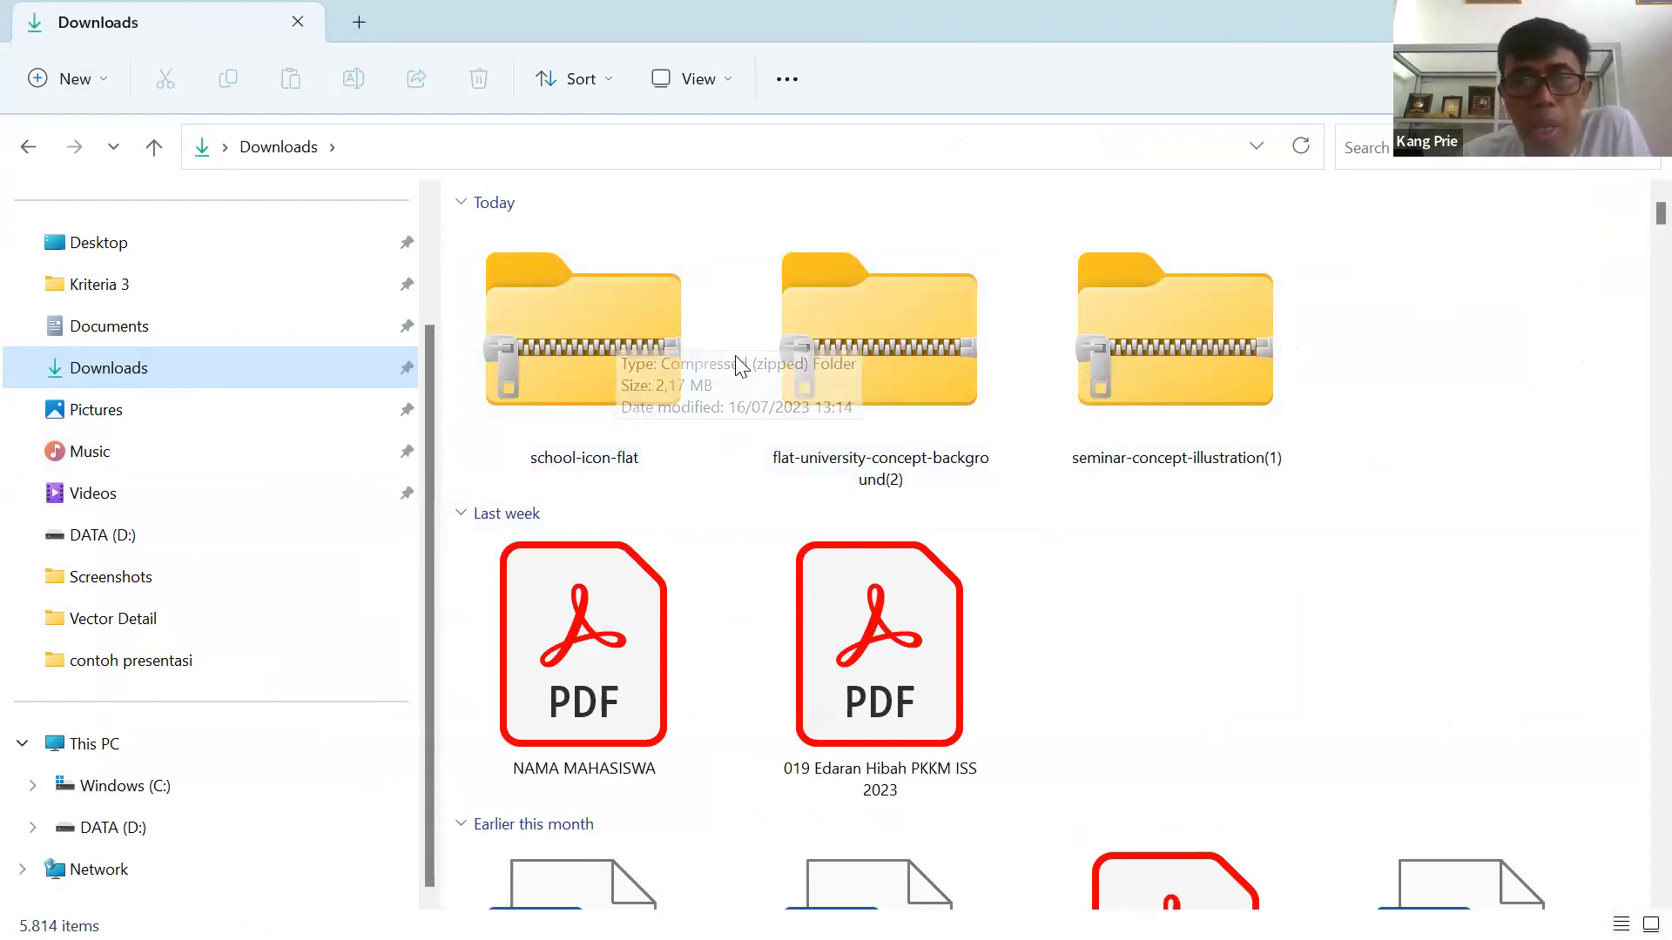
{"action": "right_click", "coordinate": [623, 303]}
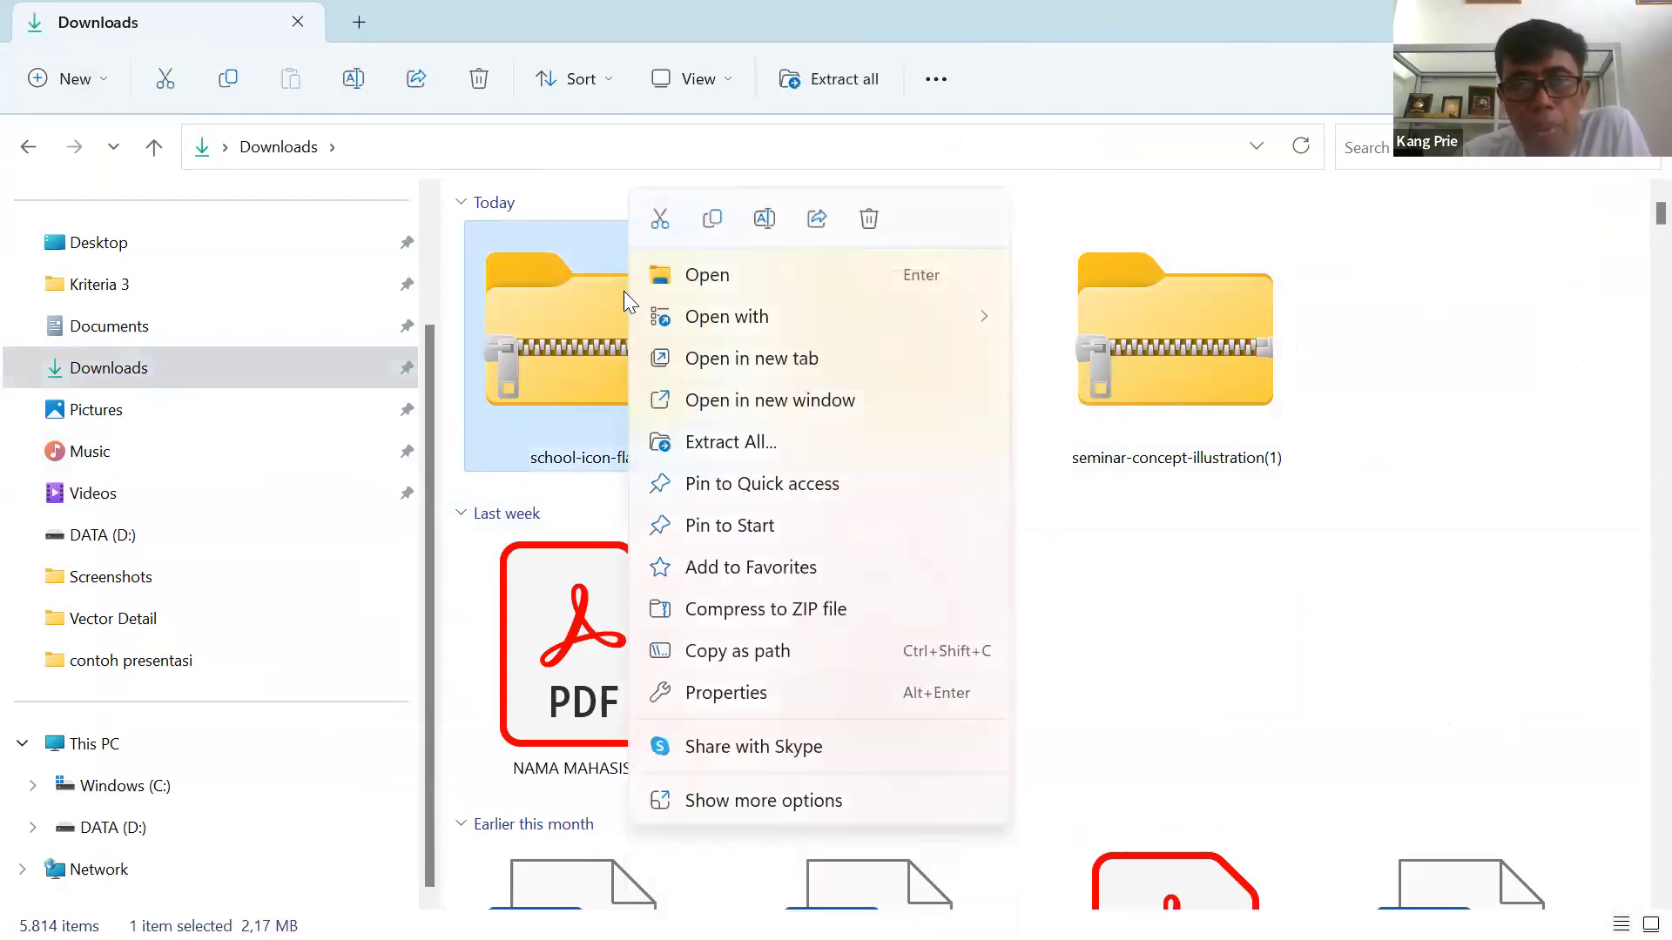
{"action": "left_click", "coordinate": [766, 448]}
{"action": "left_click", "coordinate": [1092, 751]}
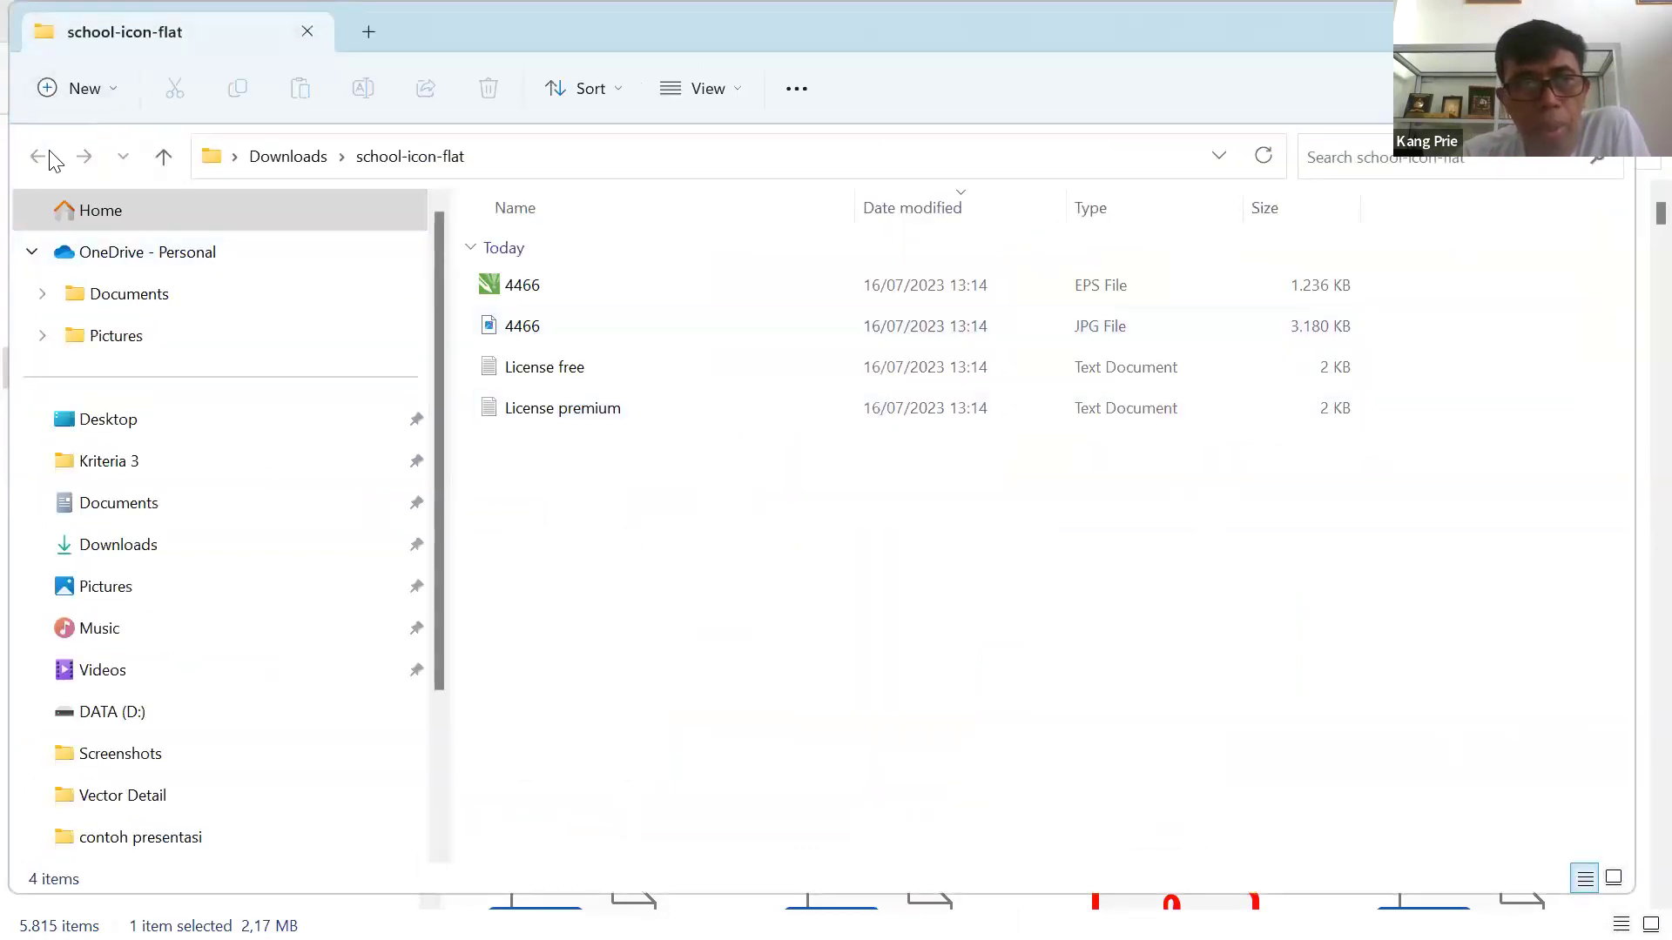
{"action": "left_click", "coordinate": [318, 29]}
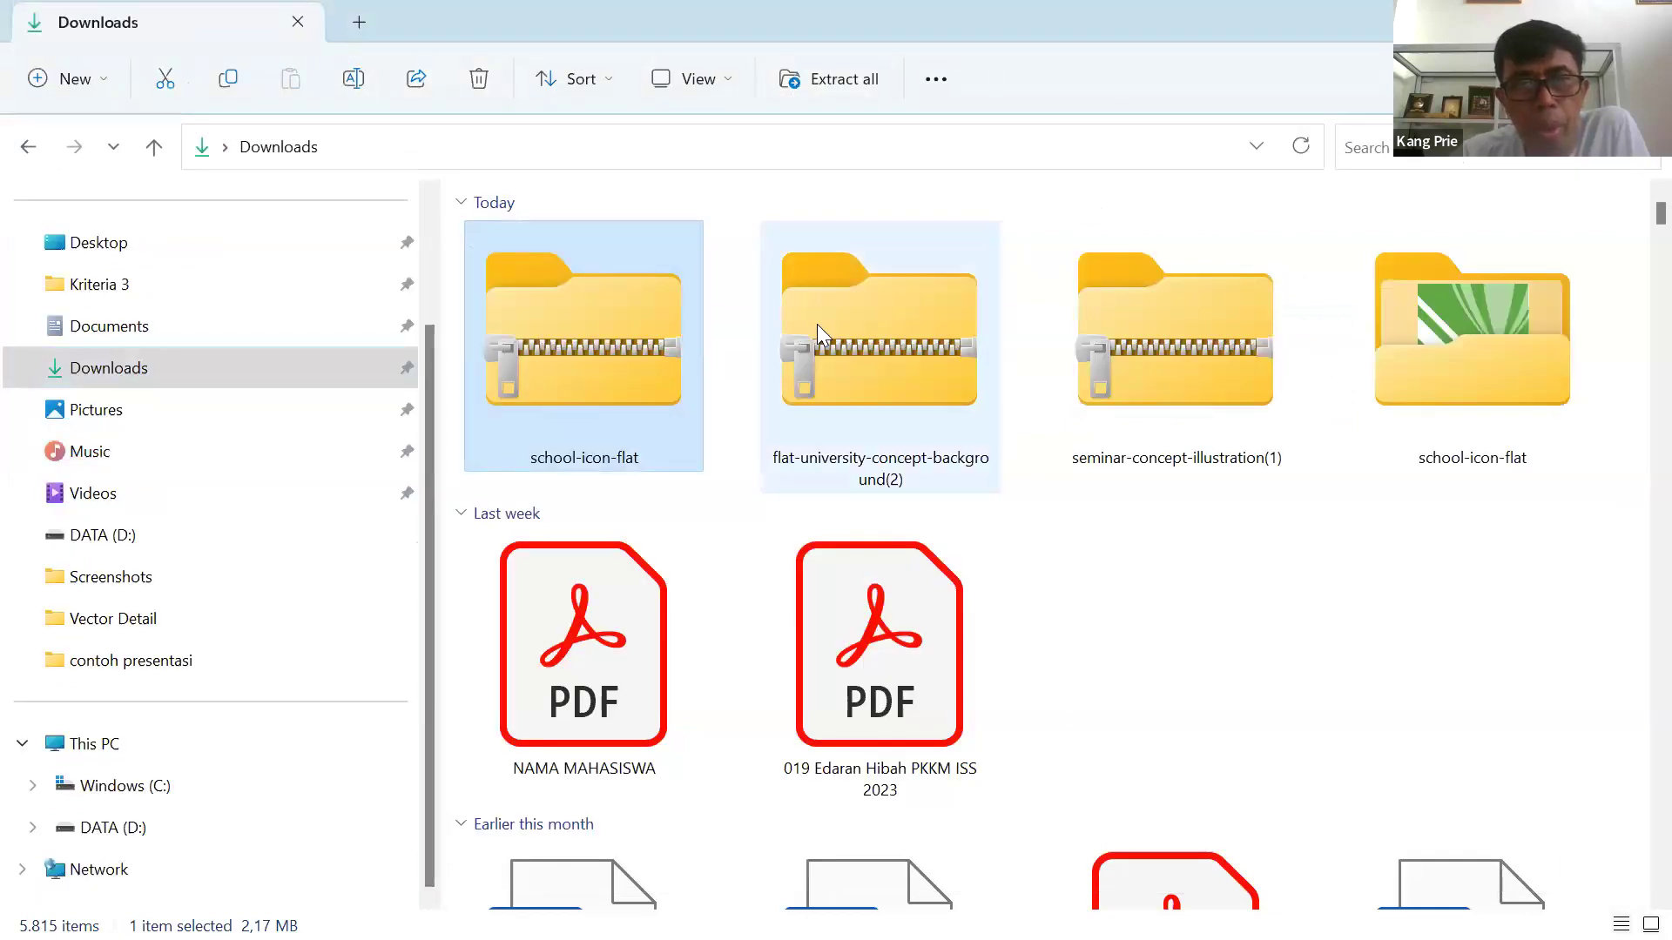
Extract the flat-university-concept-background(2) archive into its default Downloads subfolder and close the window showing its extracted files.
{"action": "right_click", "coordinate": [843, 329]}
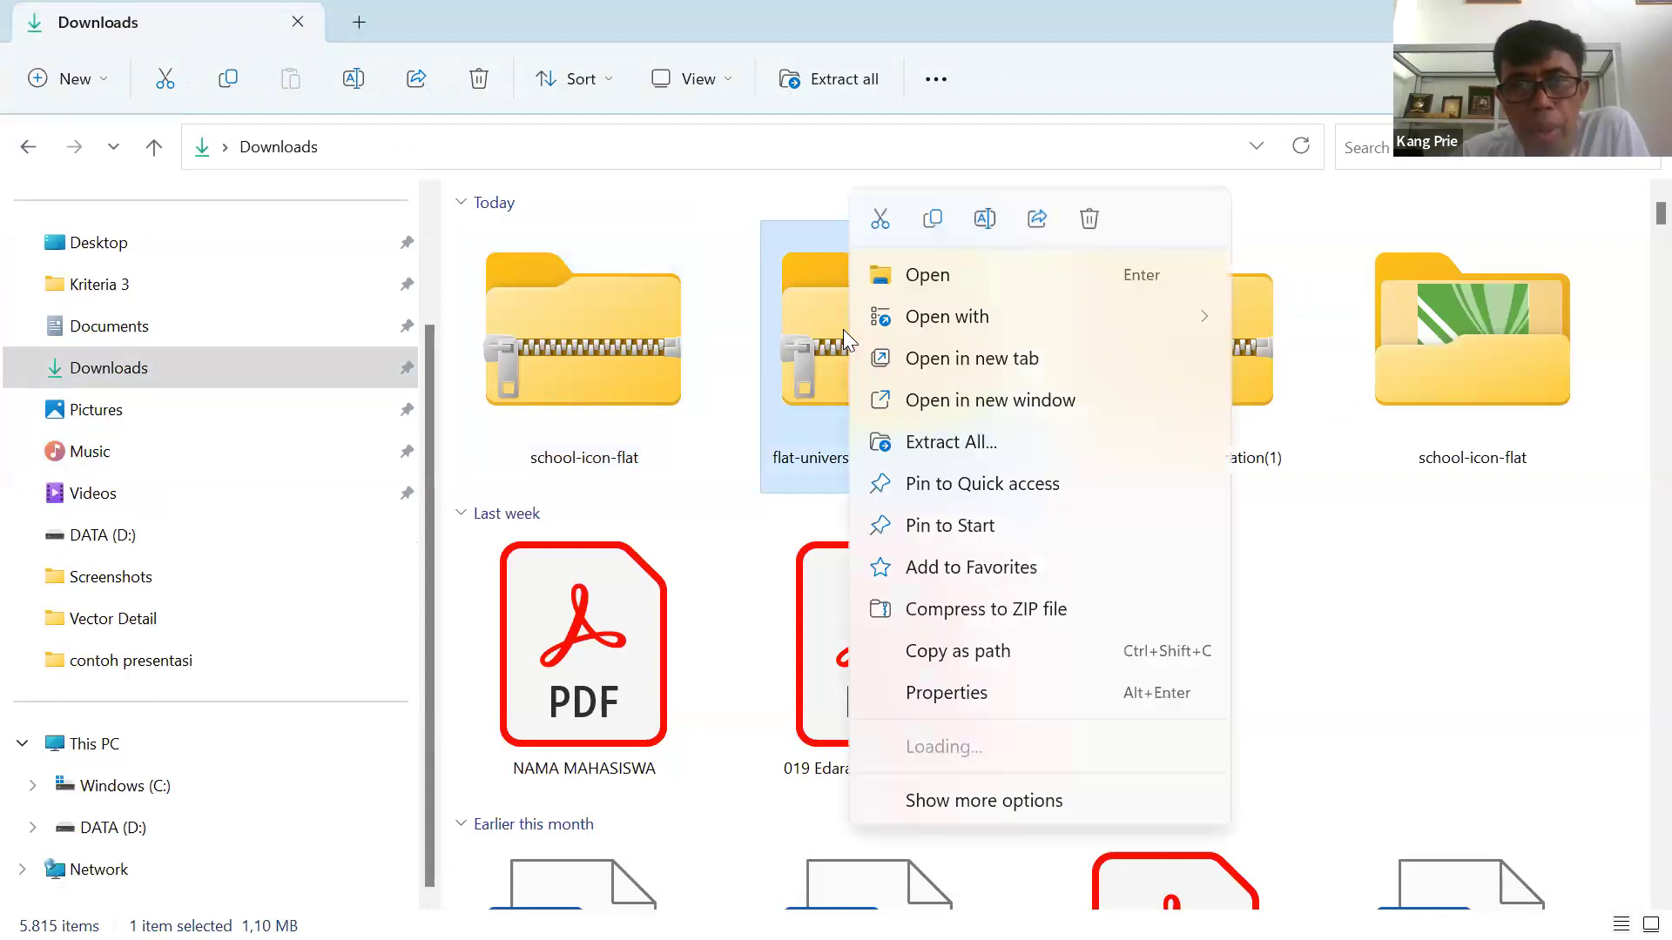
{"action": "left_click", "coordinate": [971, 446]}
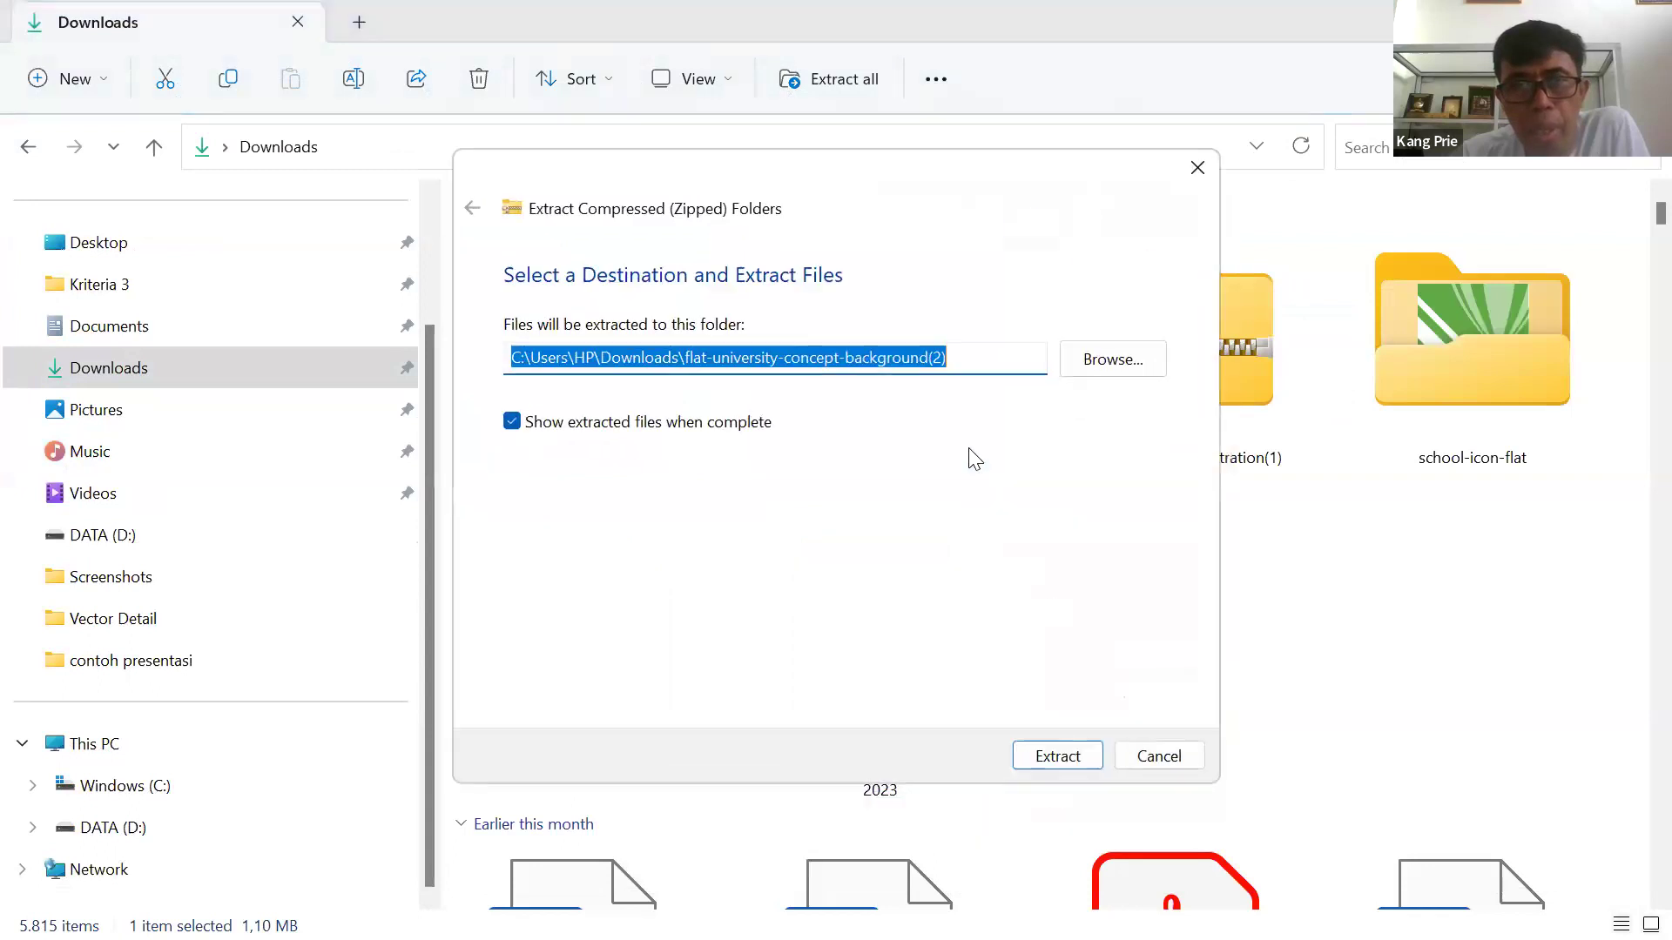
{"action": "left_click", "coordinate": [1061, 755]}
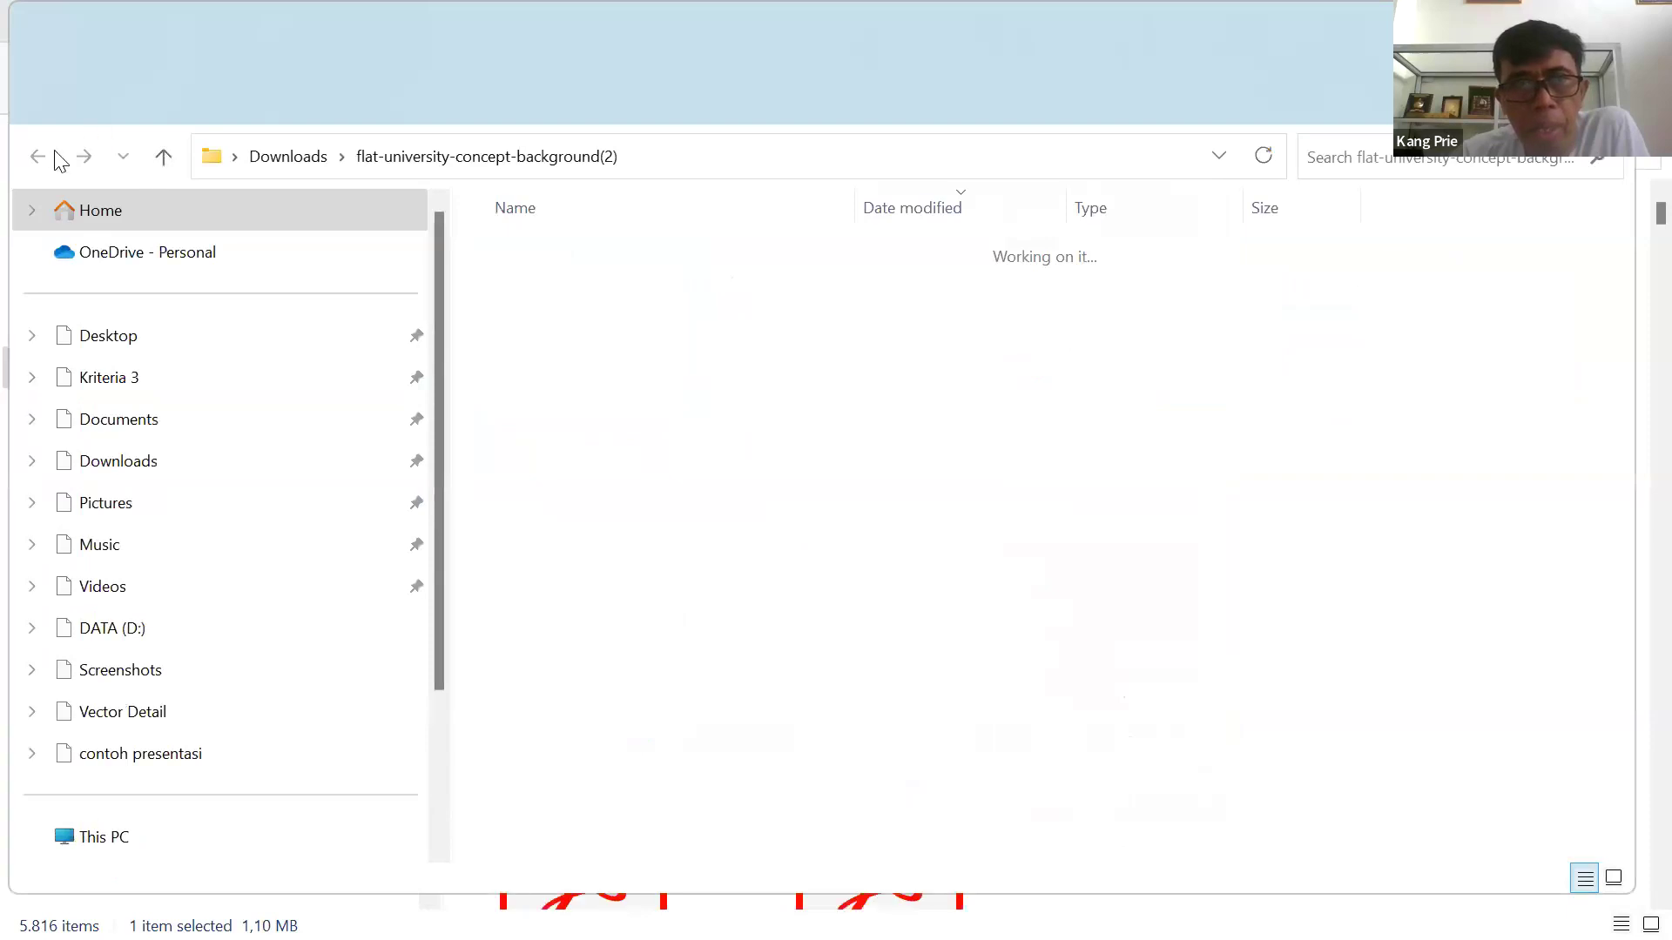
{"action": "left_click", "coordinate": [309, 31]}
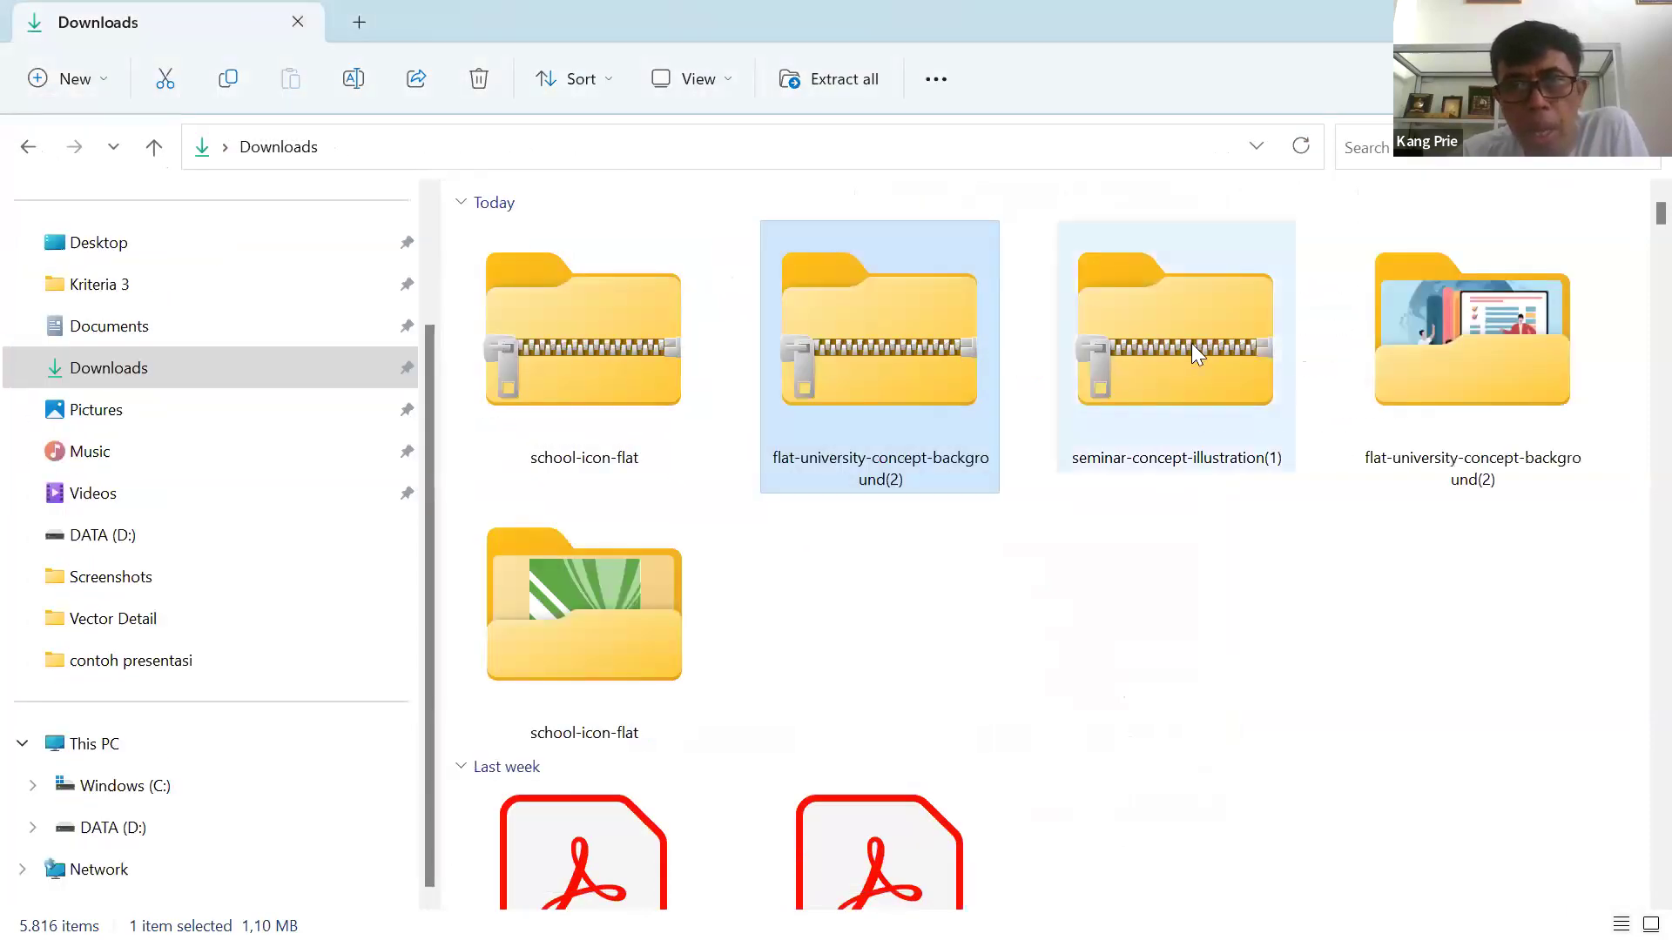
Extract the seminar-concept-illustration(1) archive into its default Downloads subfolder and close the window showing its extracted files.
{"action": "left_click", "coordinate": [1191, 345]}
{"action": "right_click", "coordinate": [1191, 345]}
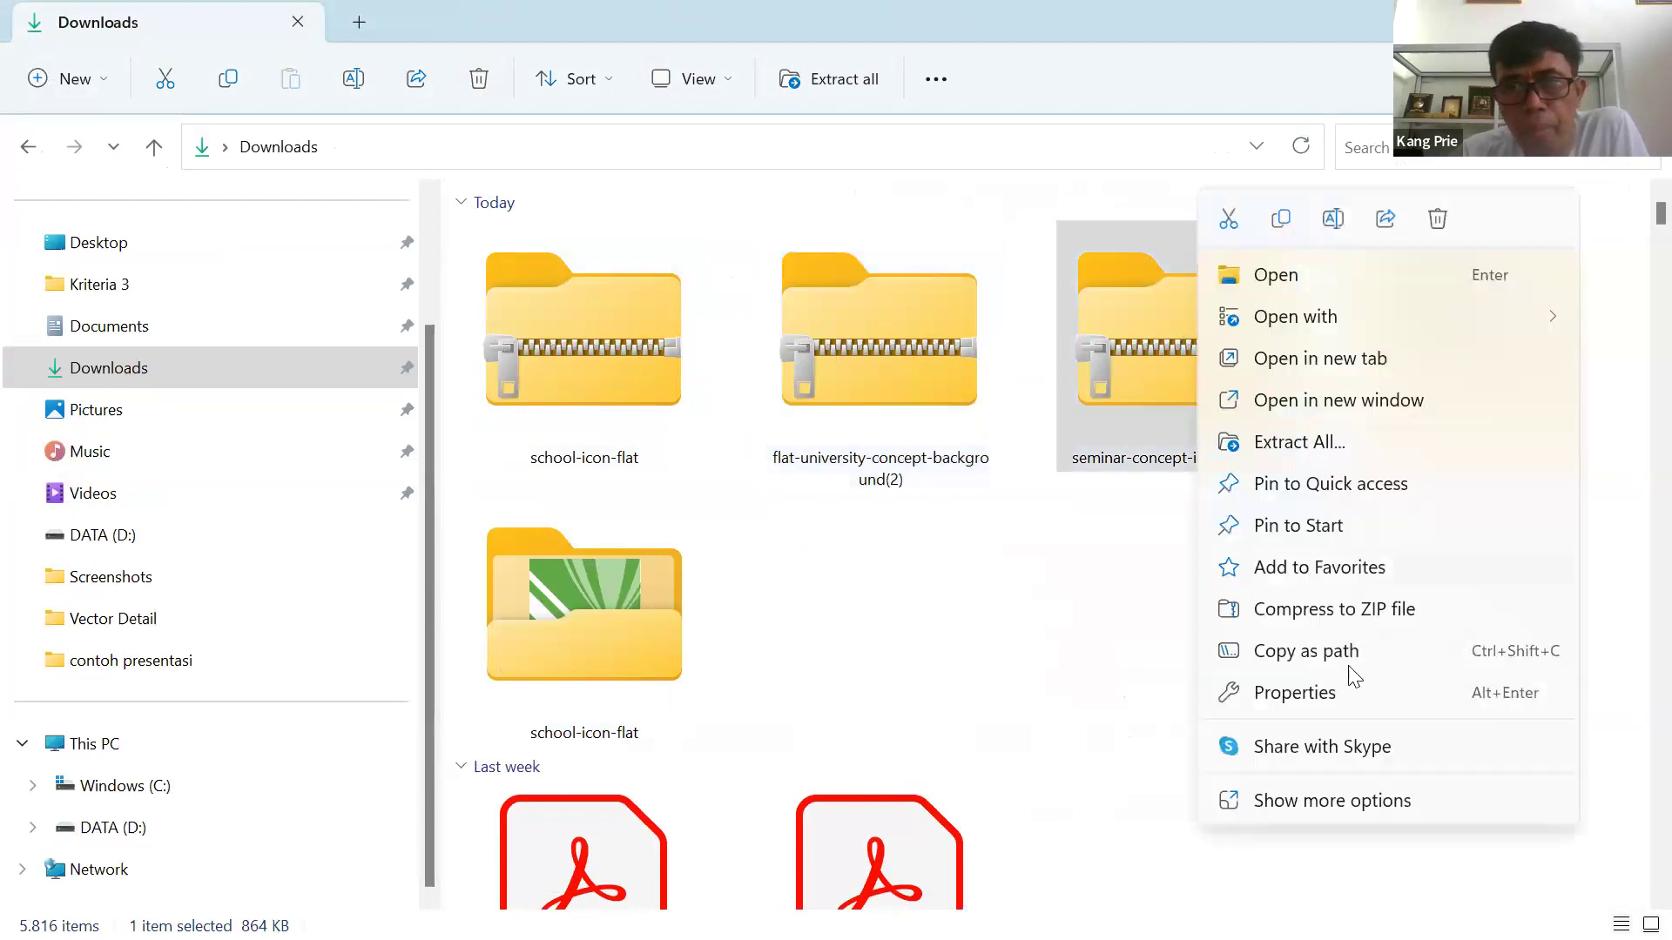
{"action": "left_click", "coordinate": [1310, 444]}
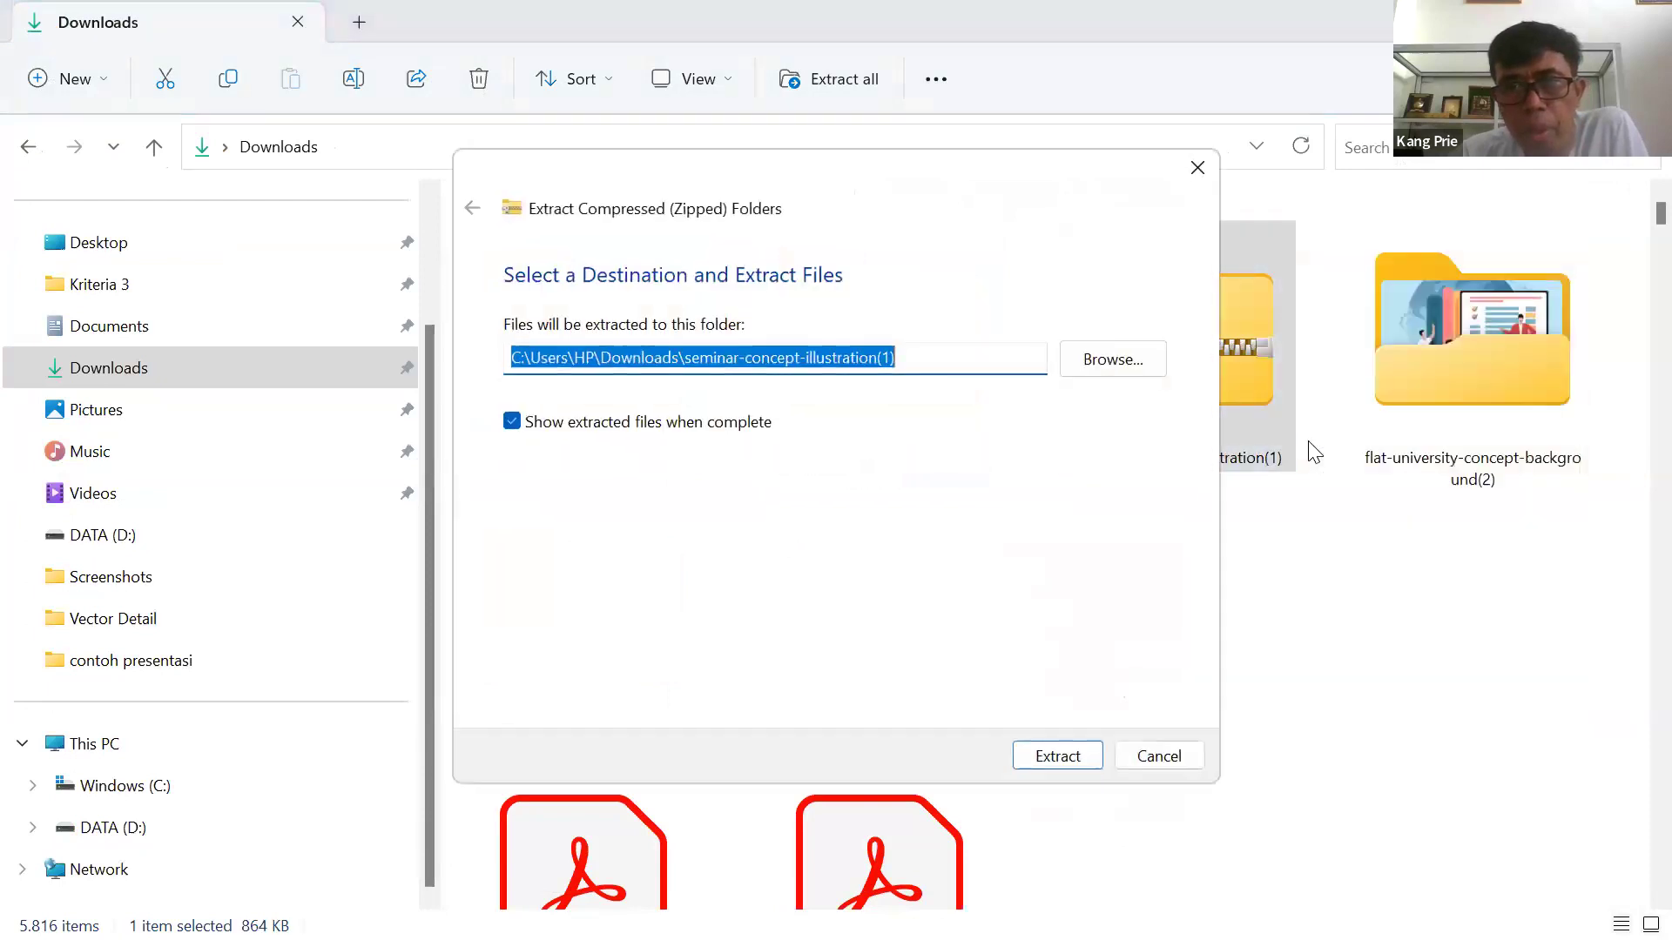
{"action": "left_click", "coordinate": [1058, 756]}
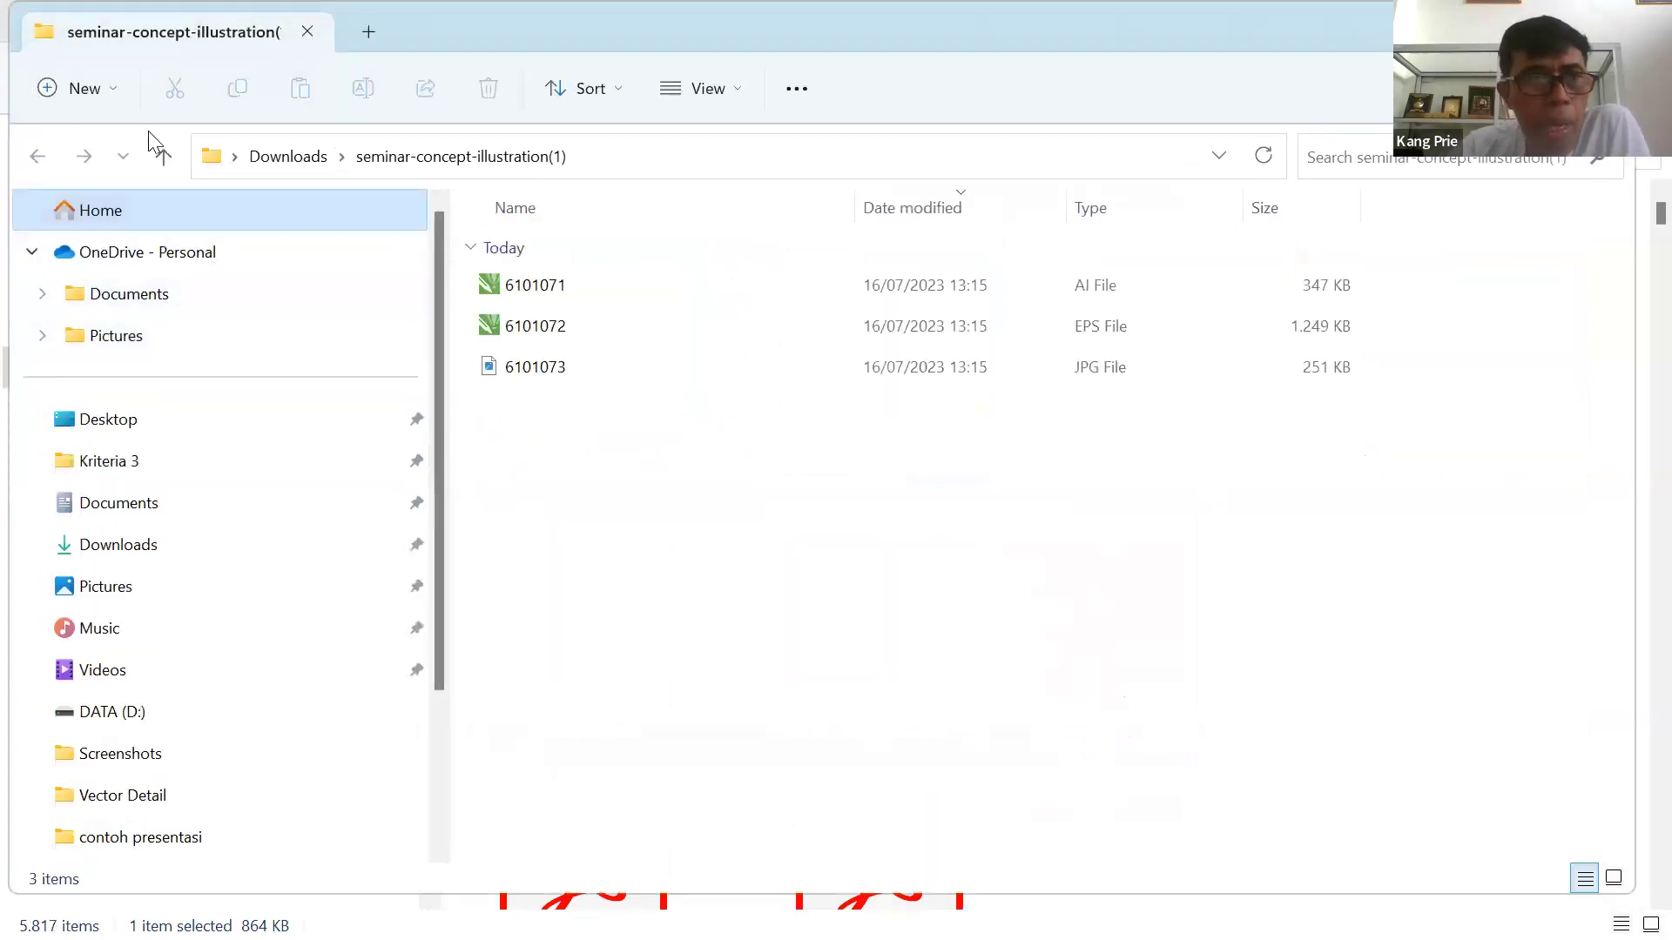
{"action": "left_click", "coordinate": [308, 35]}
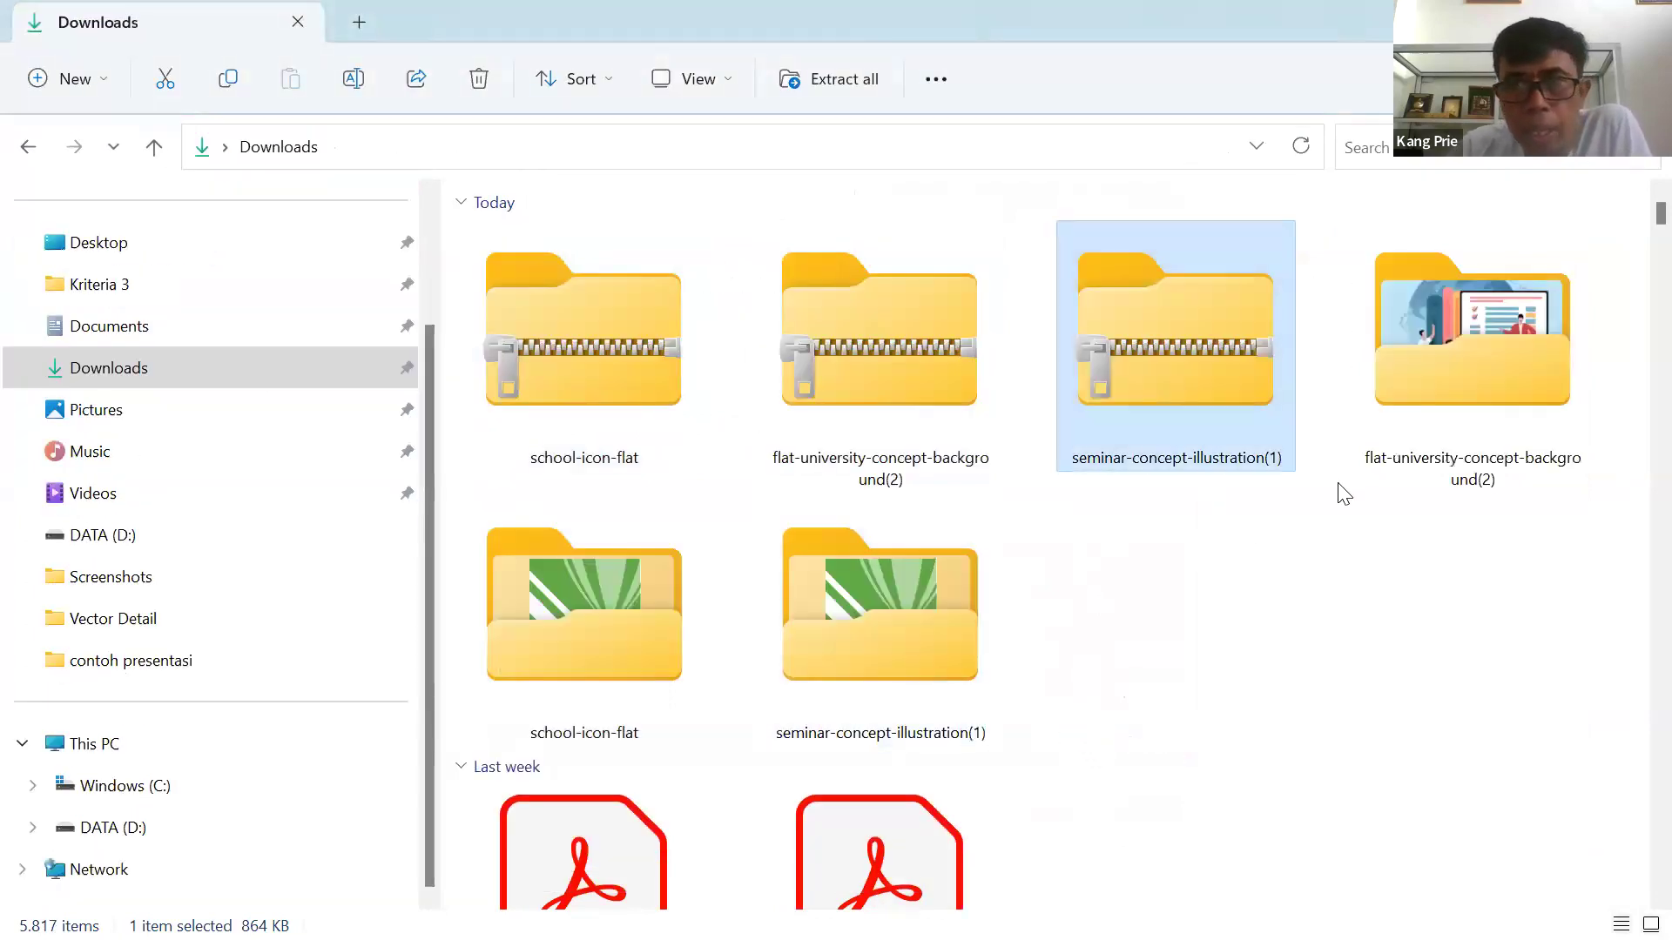
Open the JPG image 2377060 from the extracted flat-university-concept-background(2) folder, examine the illustration's figures and objects, and close it.
{"action": "double_click", "coordinate": [1484, 392]}
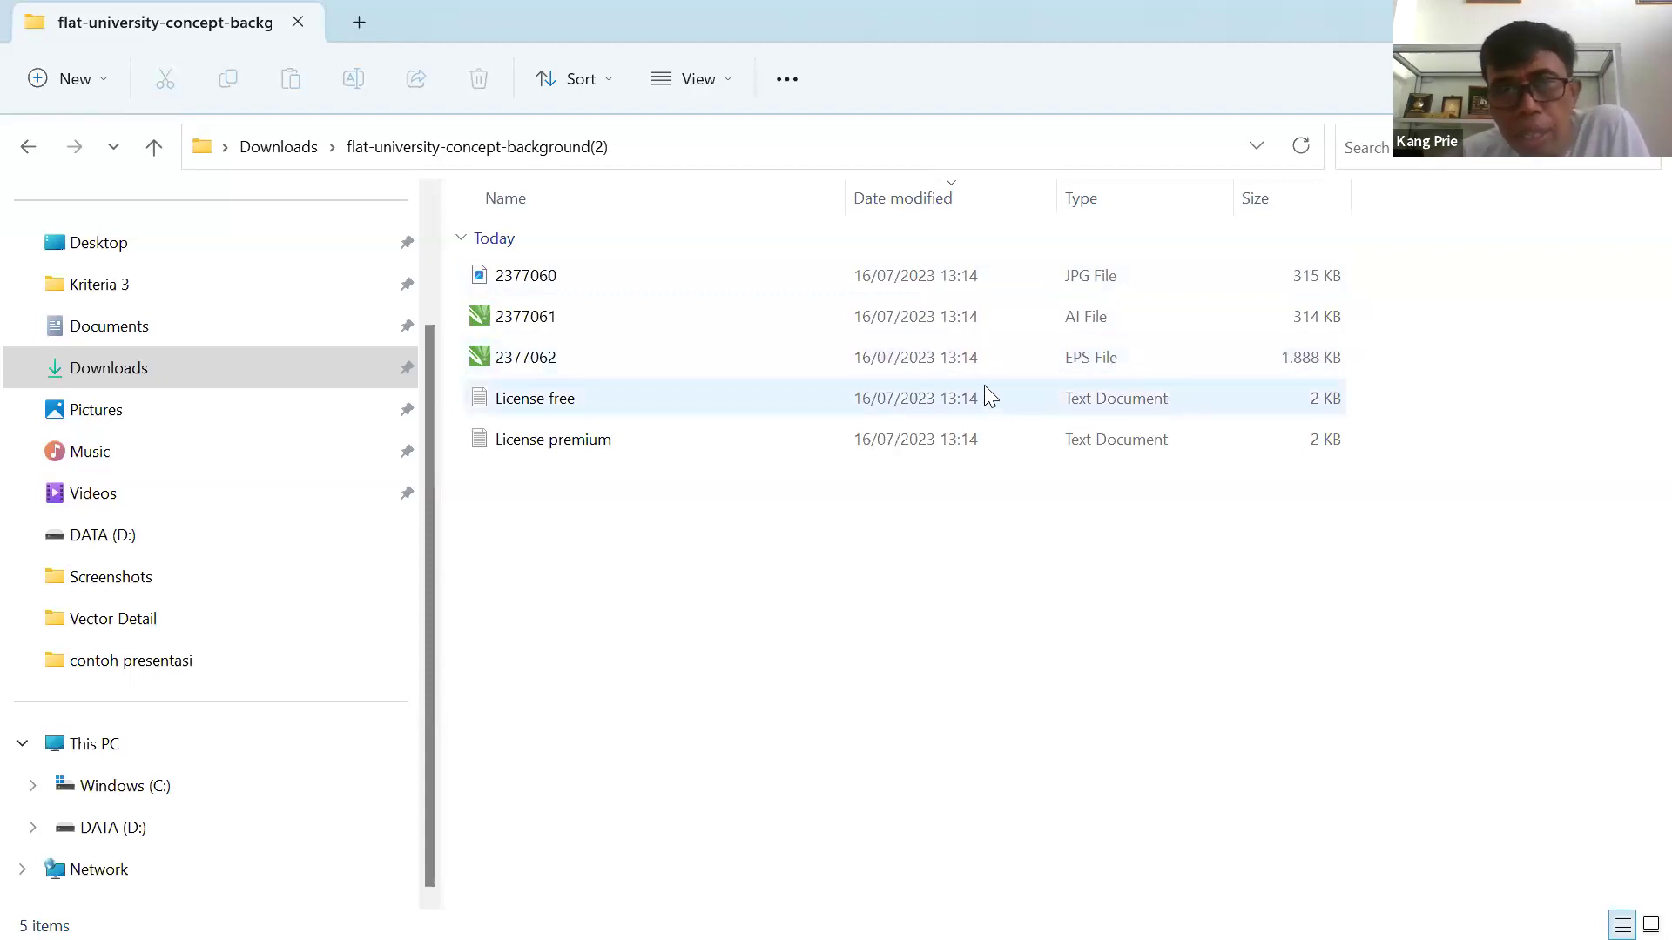
{"action": "double_click", "coordinate": [574, 278]}
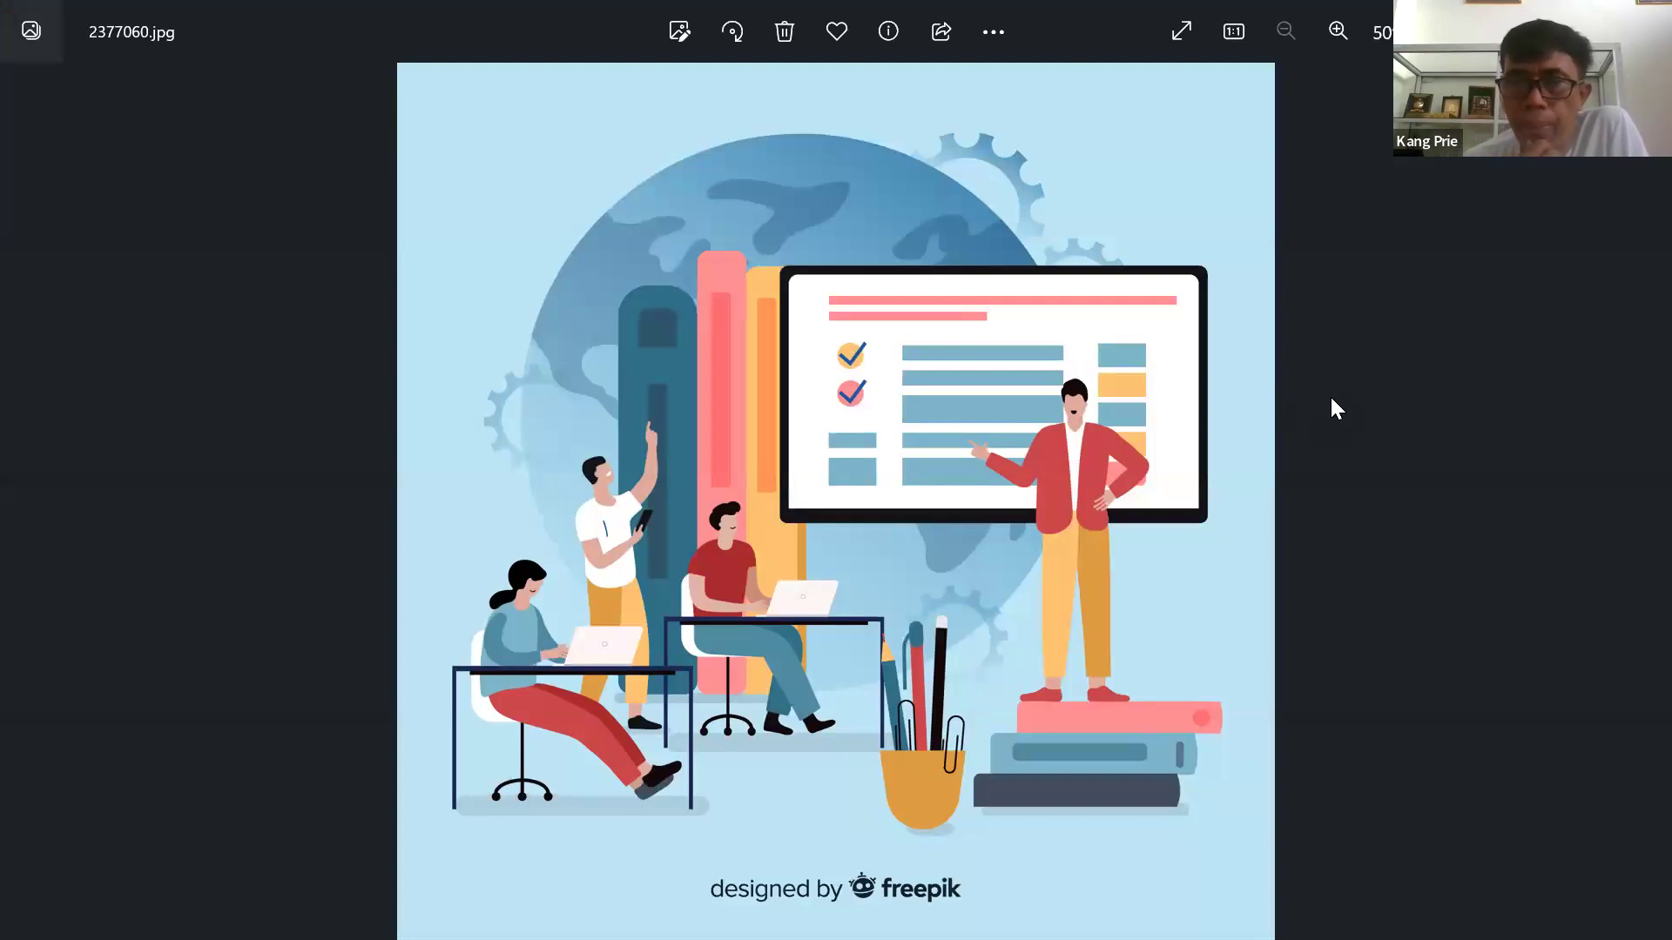
{"action": "key", "text": "Escape"}
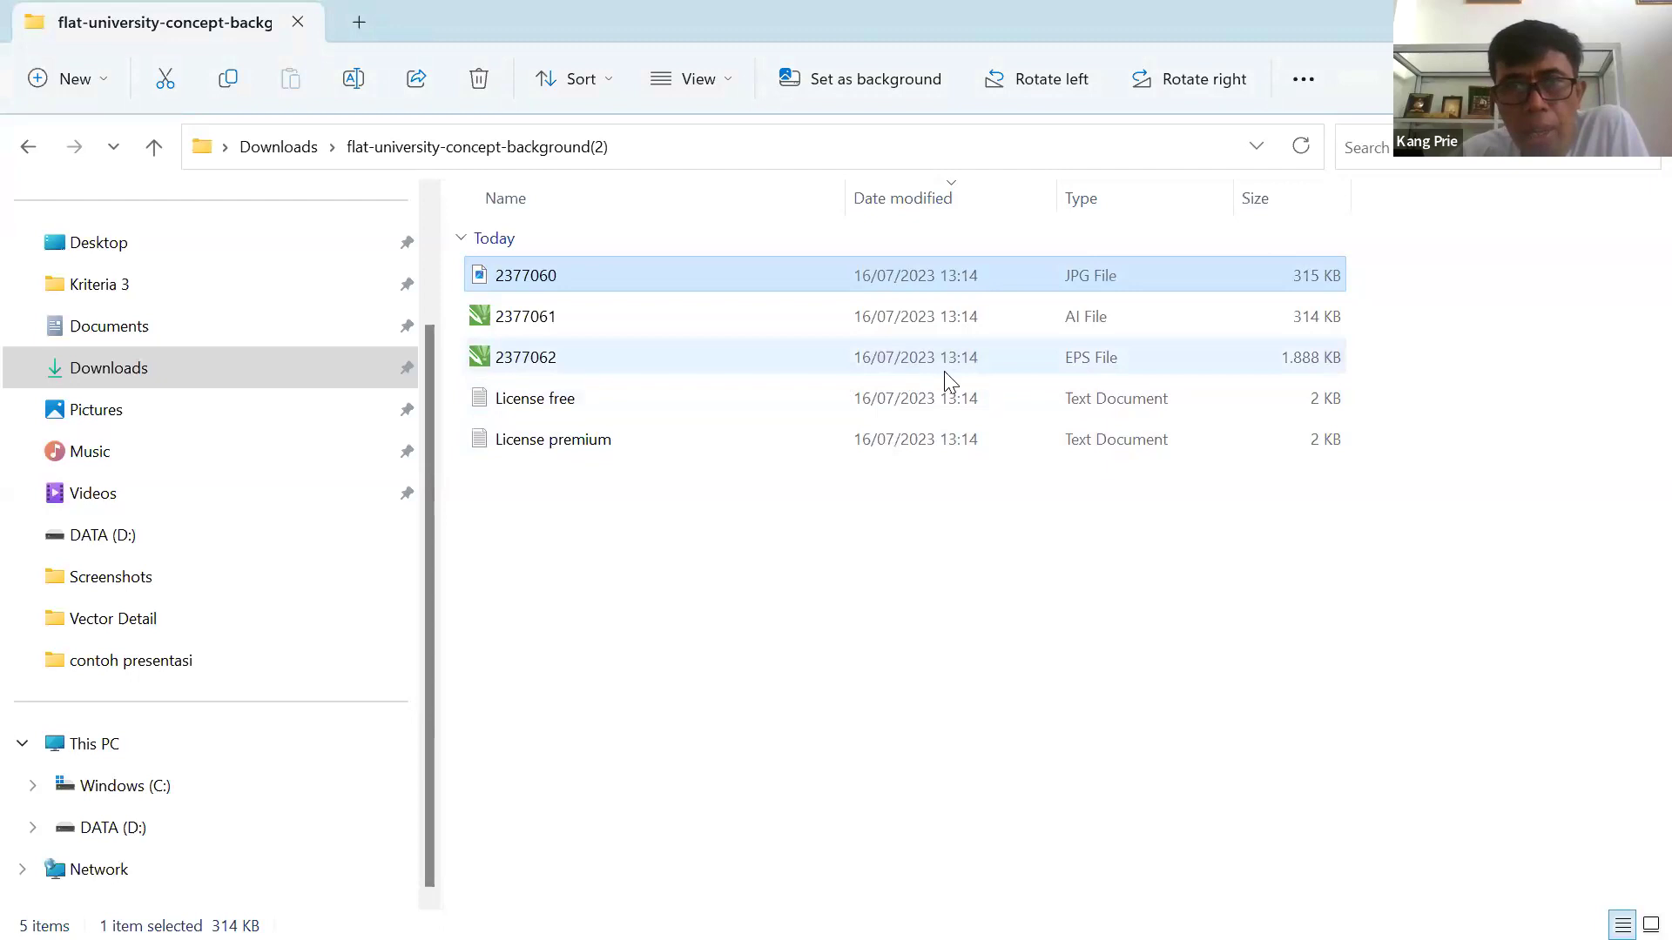
{"action": "double_click", "coordinate": [735, 281]}
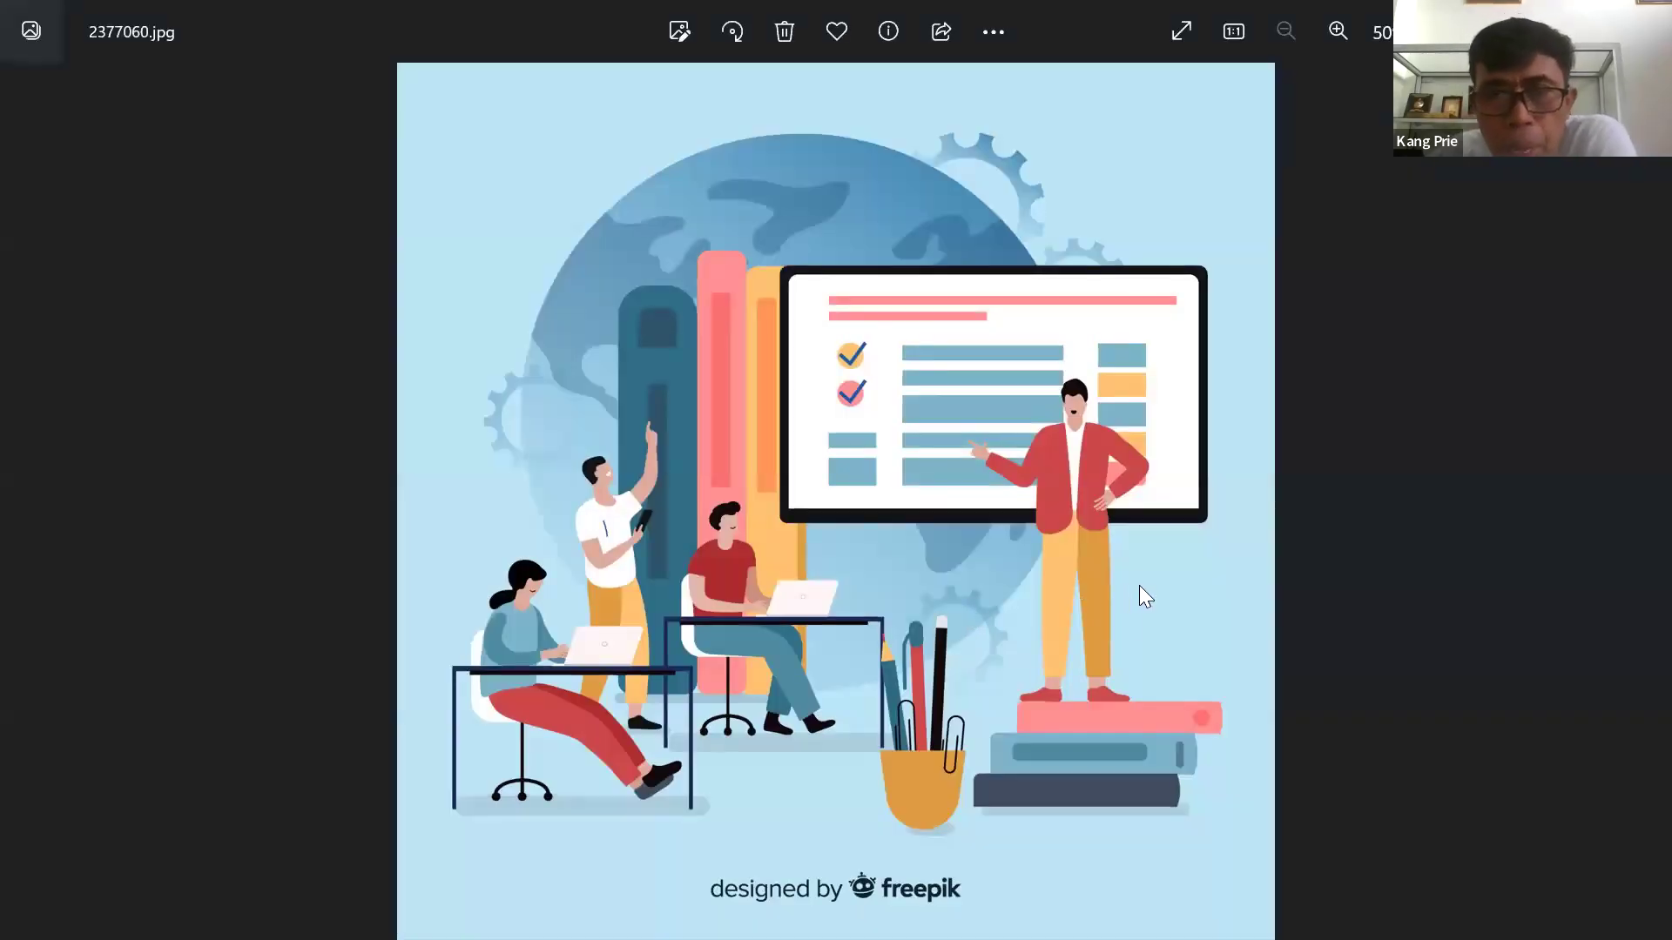
{"action": "scroll", "coordinate": [547, 564], "scroll_direction": "up", "scroll_amount": 5}
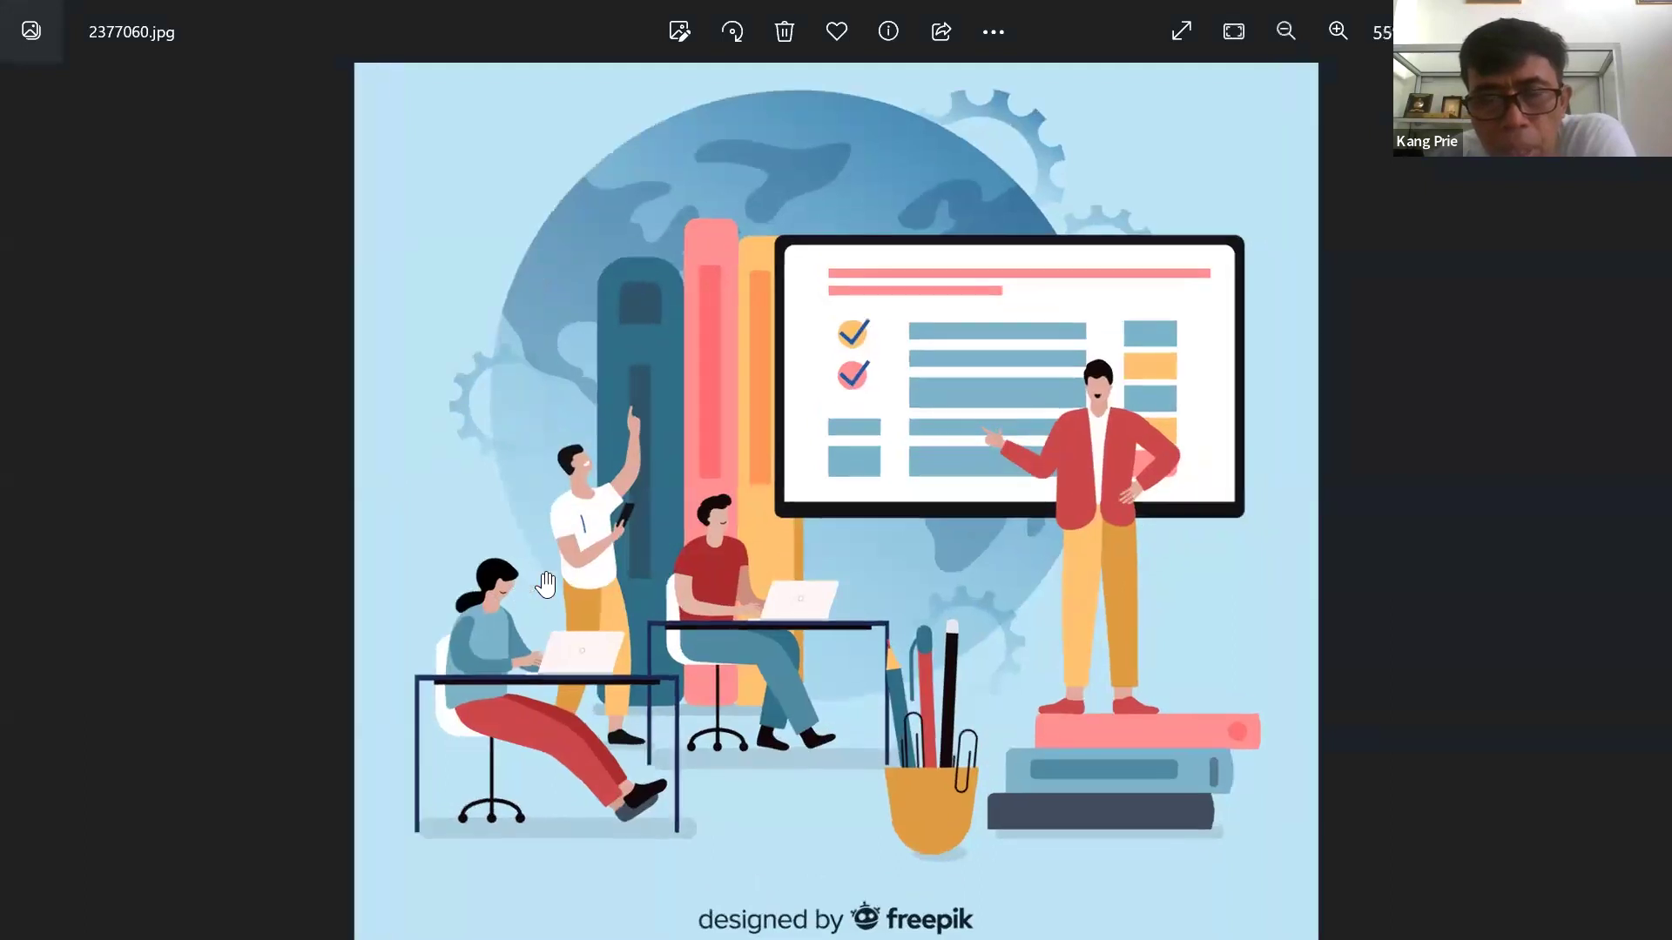
{"action": "scroll", "coordinate": [511, 454], "scroll_direction": "down", "scroll_amount": 4}
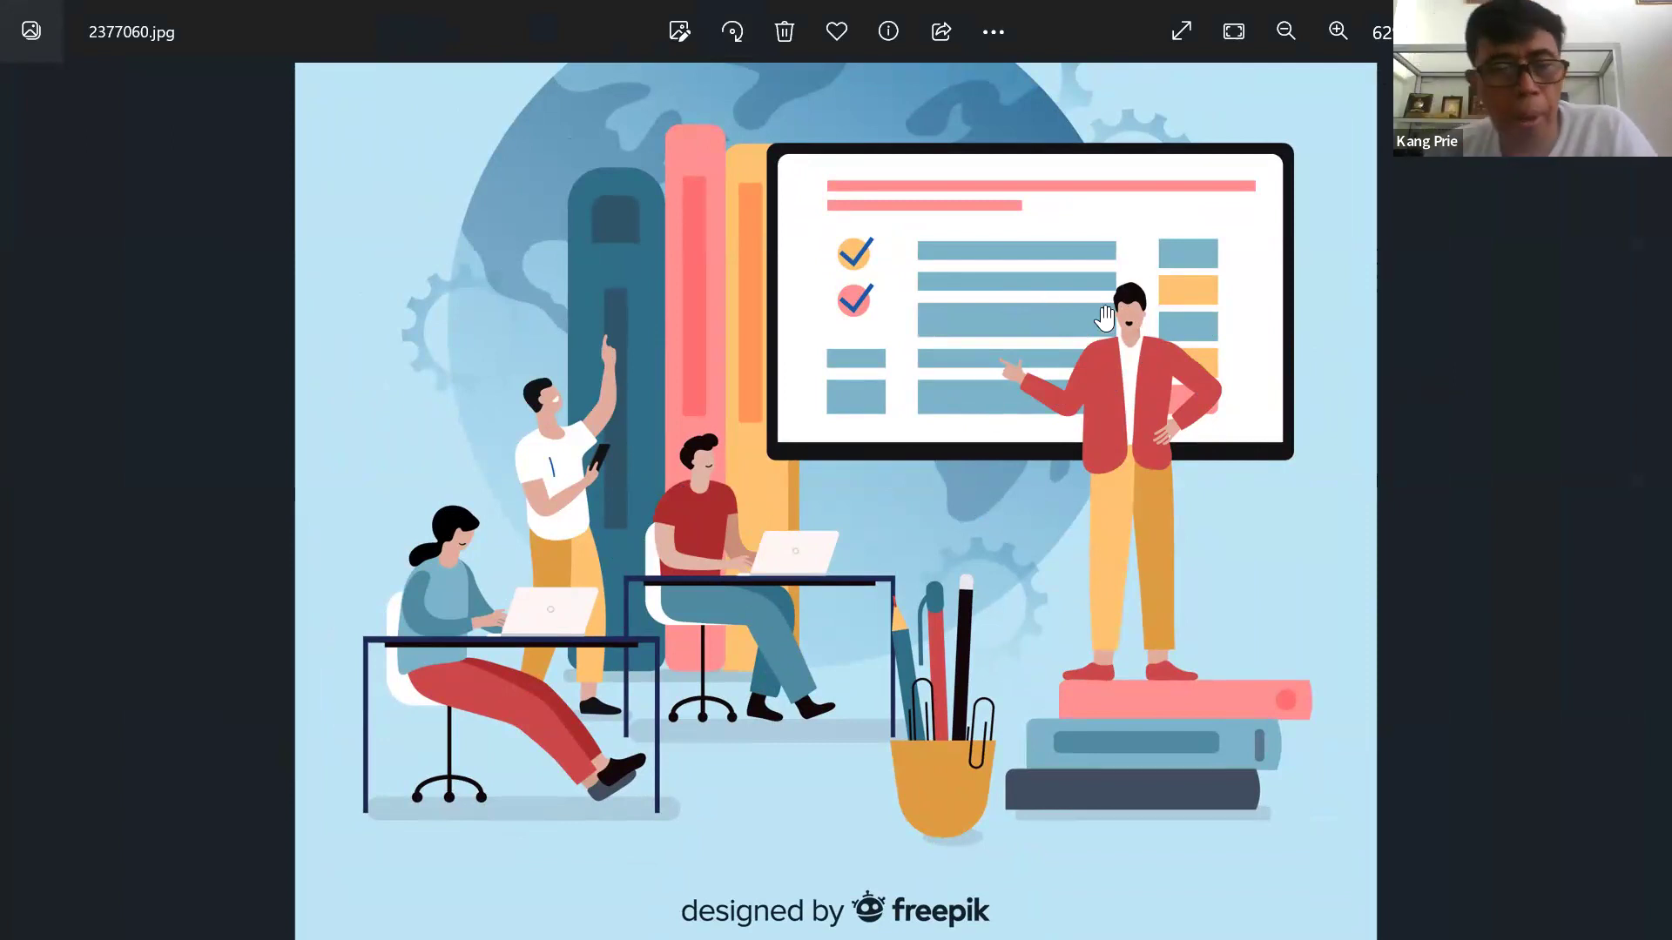
{"action": "scroll", "coordinate": [1105, 318], "scroll_direction": "down", "scroll_amount": 2}
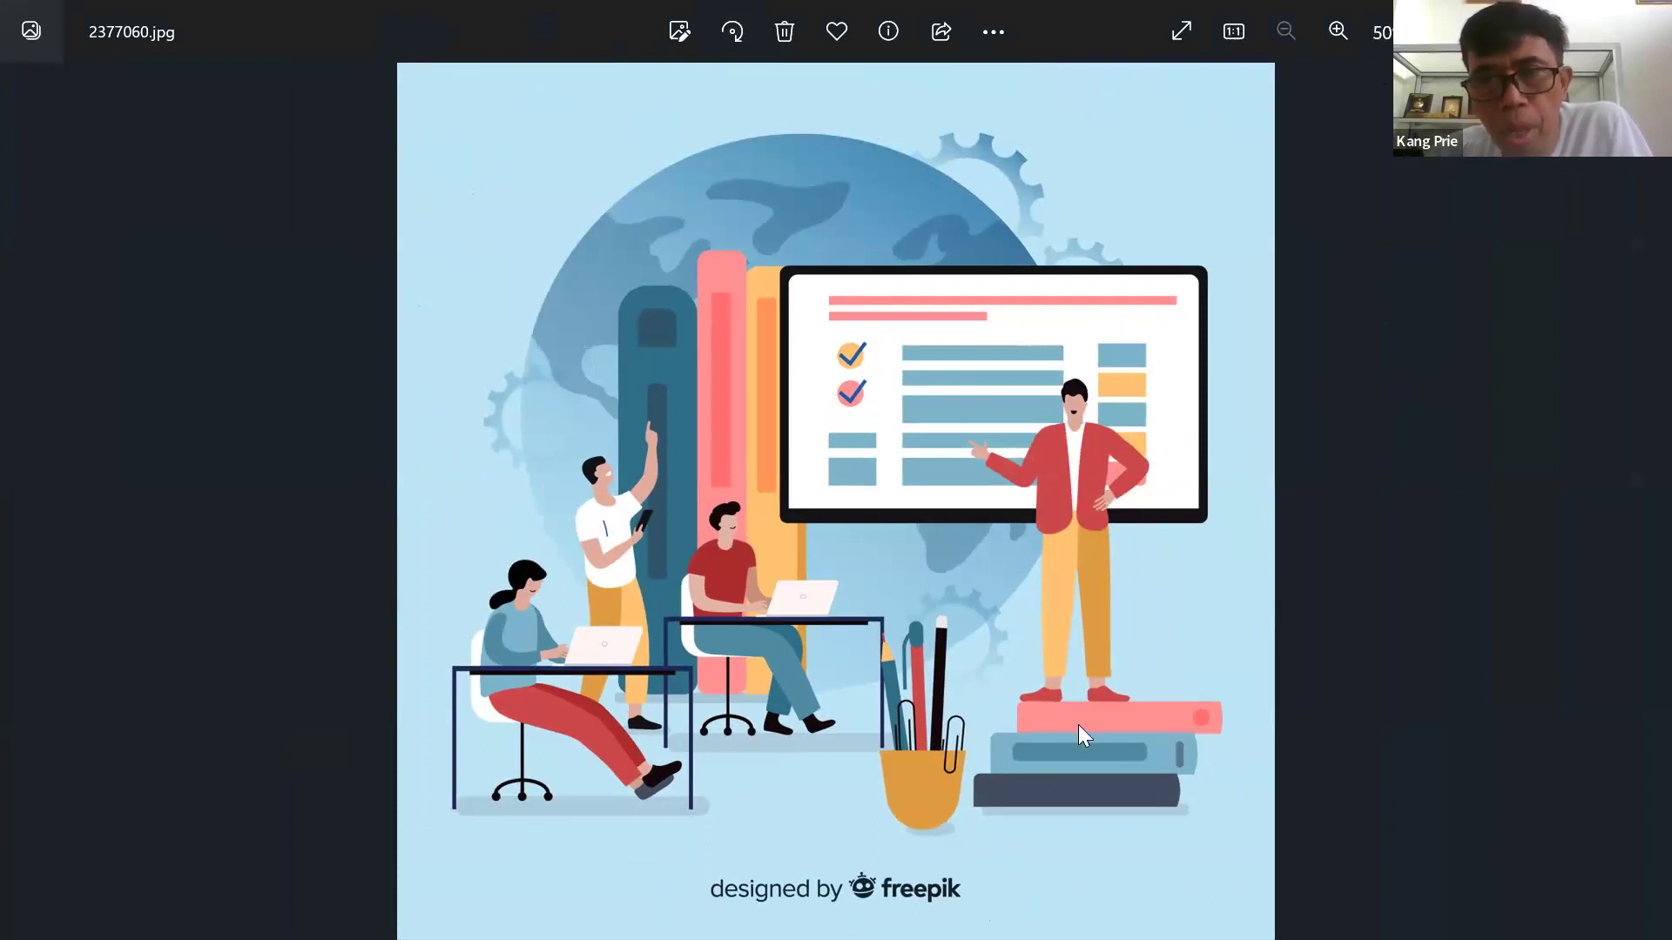
{"action": "key", "text": "alt+F4"}
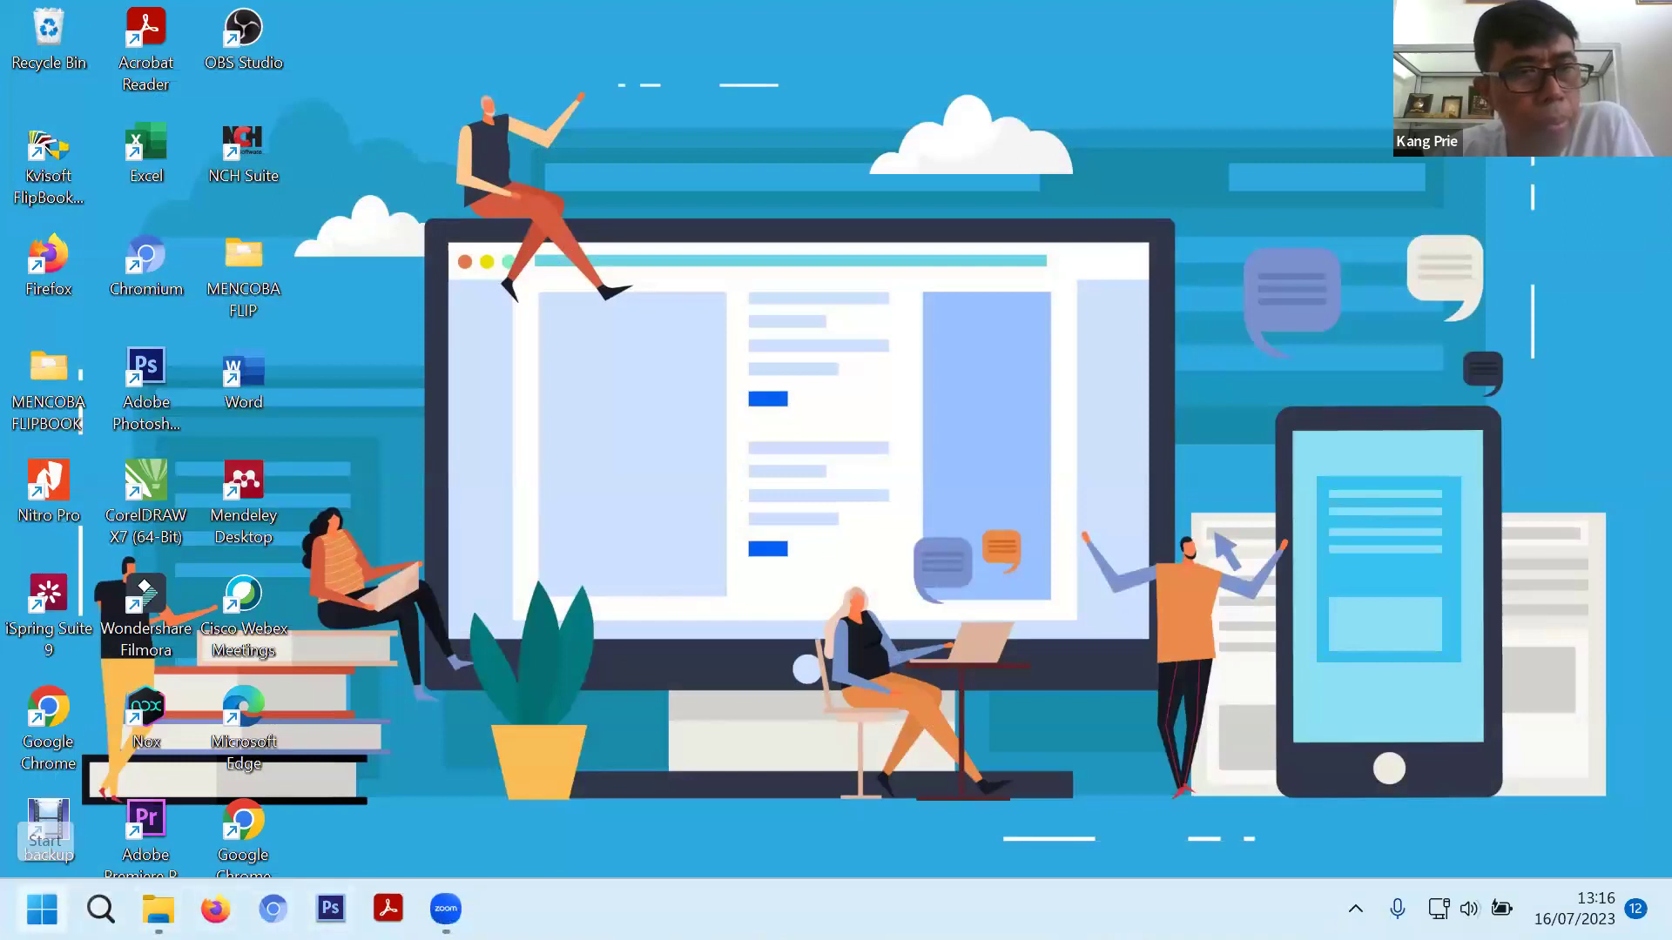
Switch to PowerPoint, create a blank presentation, and delete the title and subtitle placeholders from its first slide.
{"action": "left_click", "coordinate": [42, 908]}
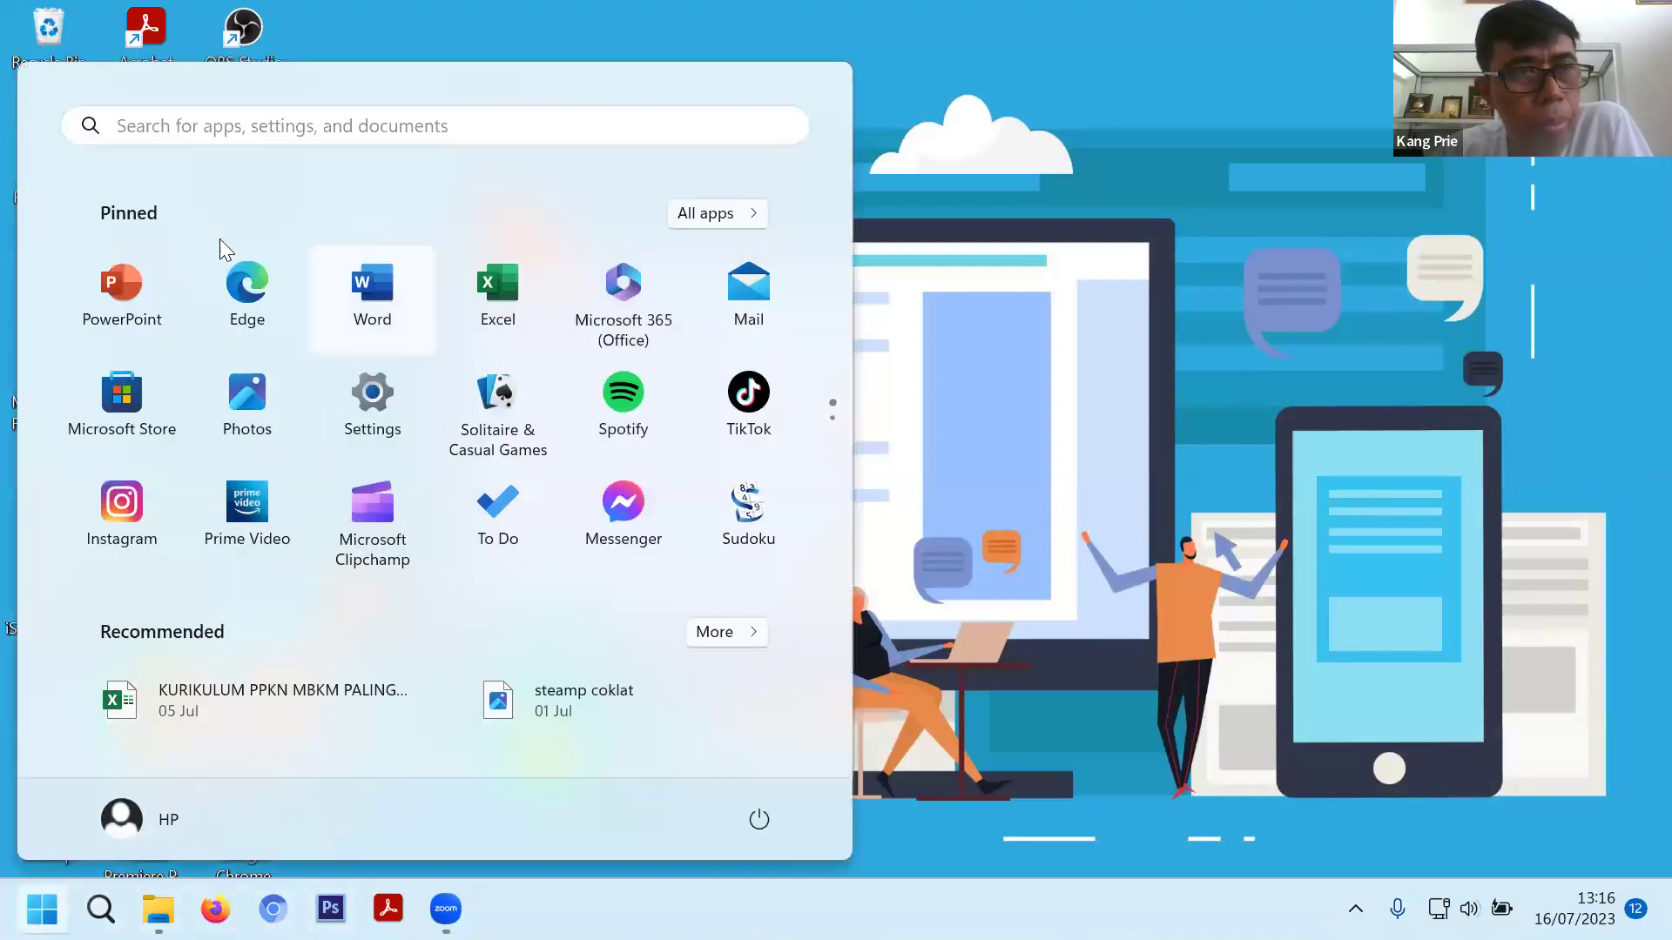
{"action": "left_click", "coordinate": [129, 320]}
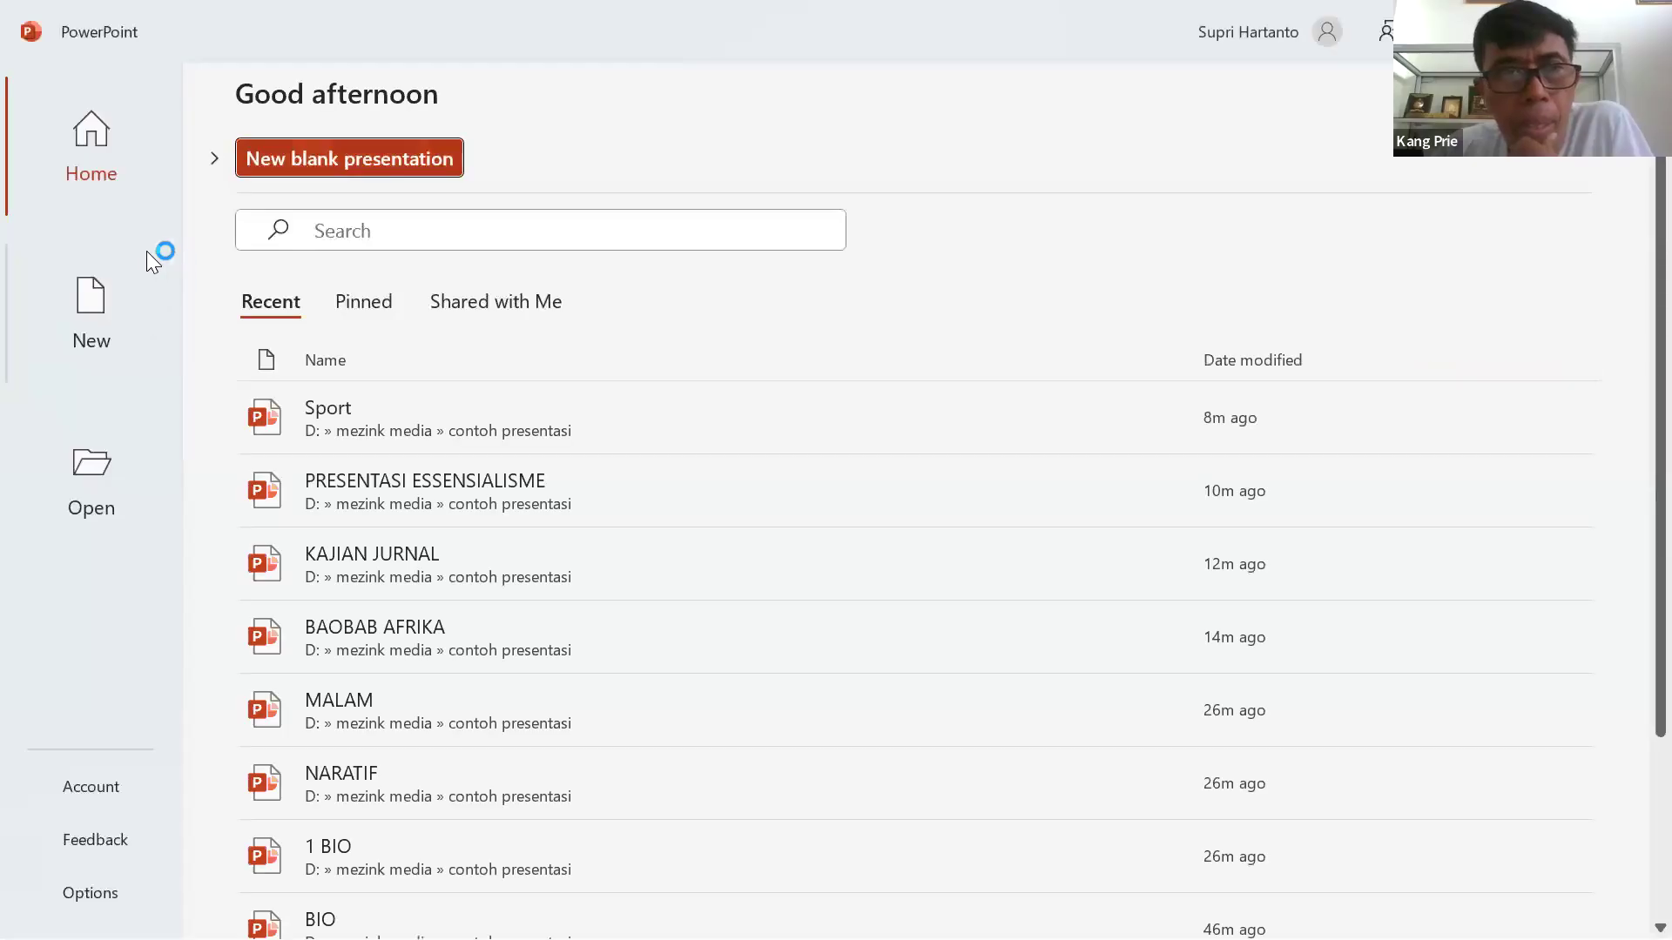
{"action": "left_click", "coordinate": [86, 323]}
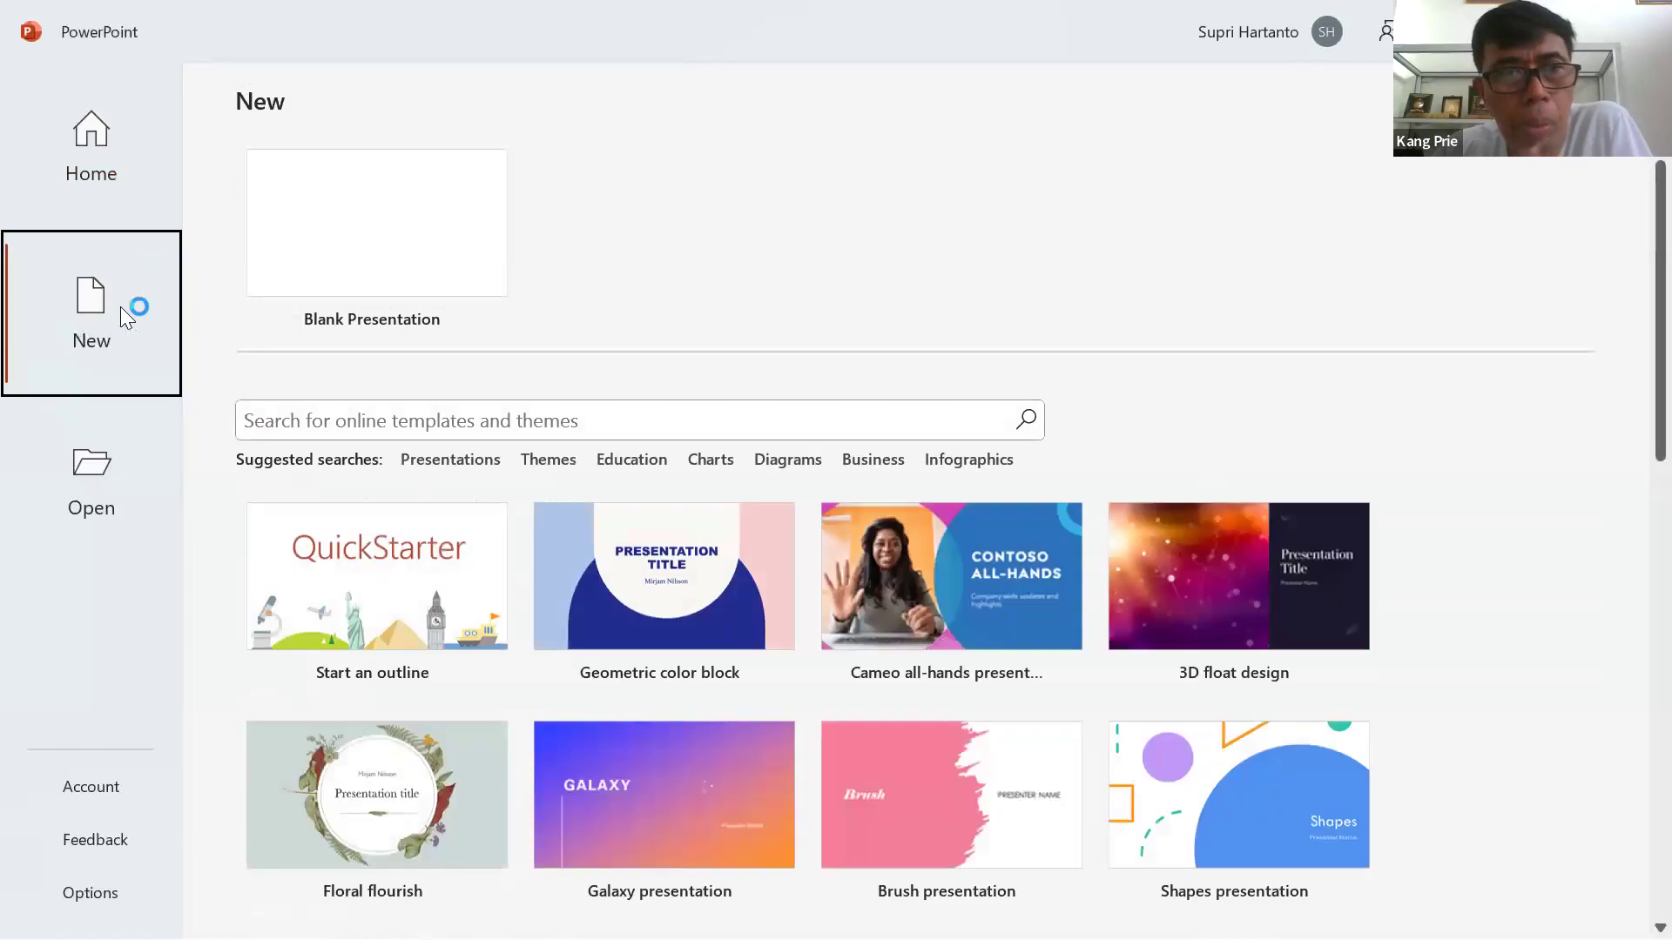
{"action": "left_click", "coordinate": [388, 261]}
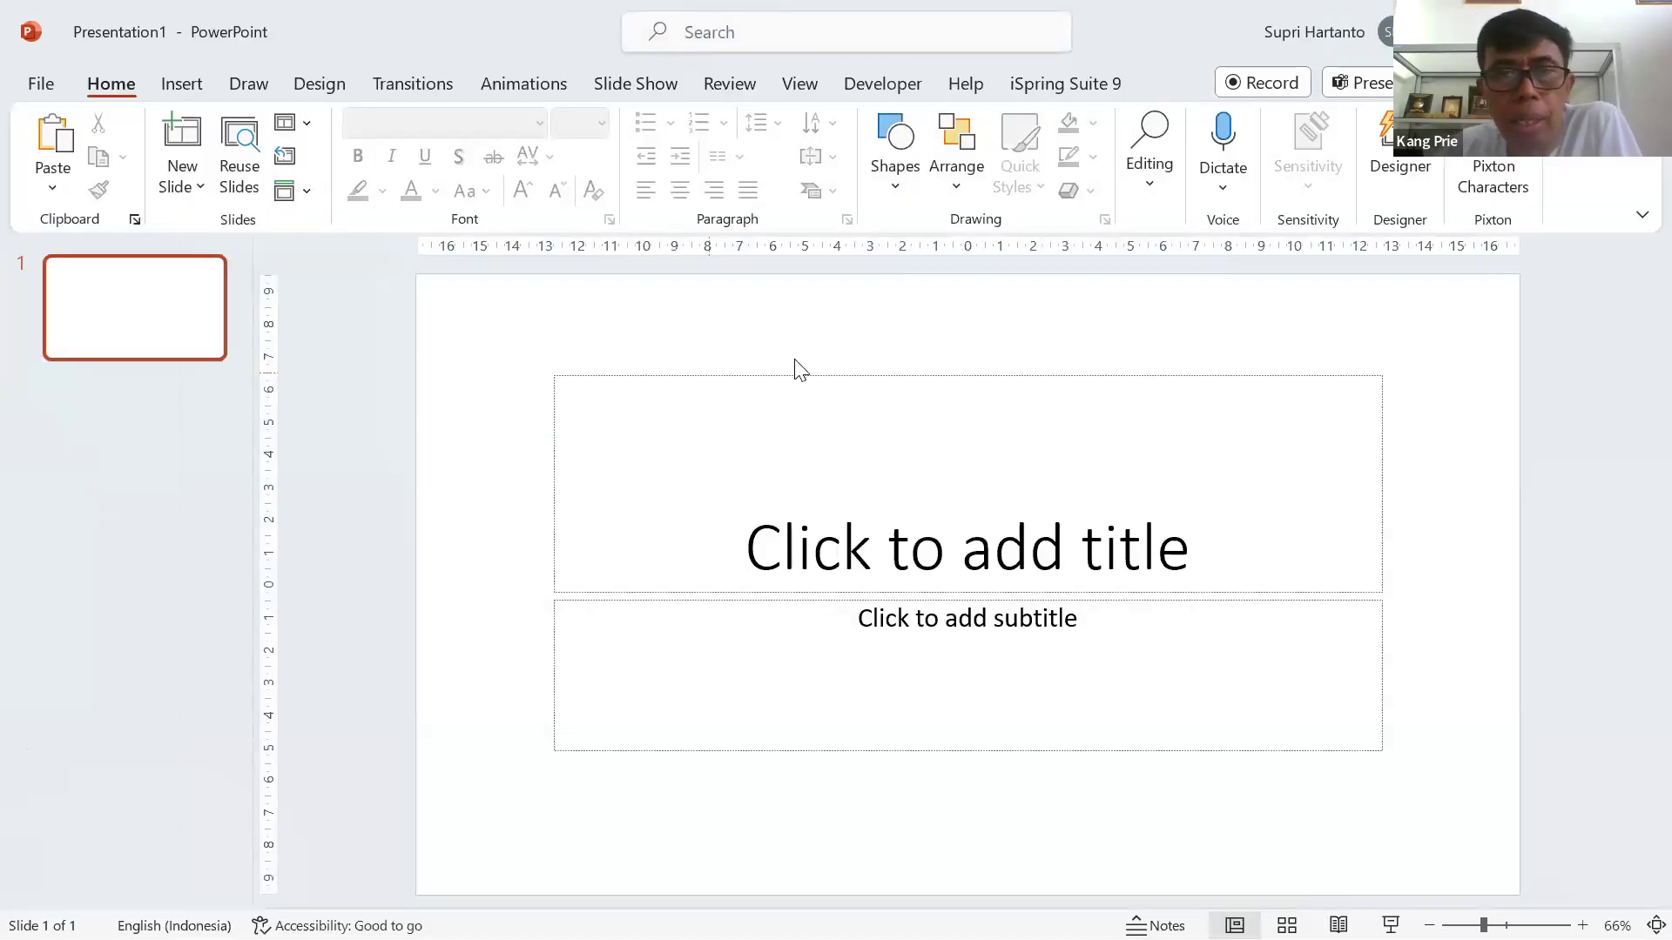
{"action": "key", "text": "ctrl+a"}
{"action": "key", "text": "Delete"}
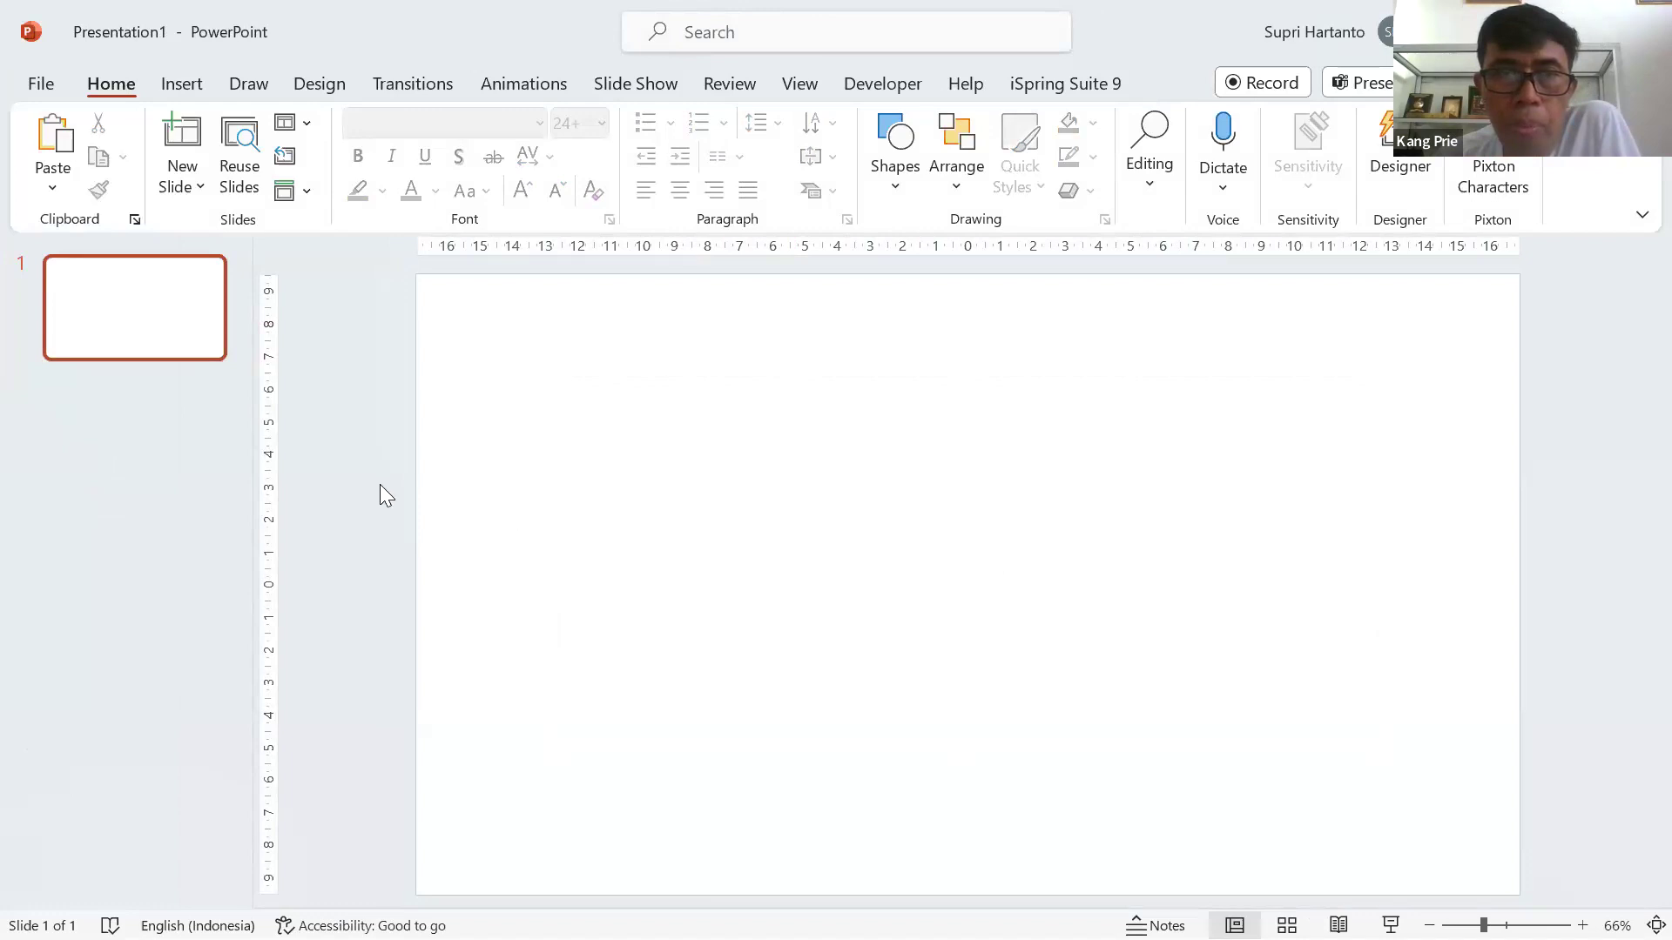
Start inserting a picture from this device onto the empty slide and browse to the Downloads folder.
{"action": "scroll", "coordinate": [367, 472], "scroll_direction": "down", "scroll_amount": 3}
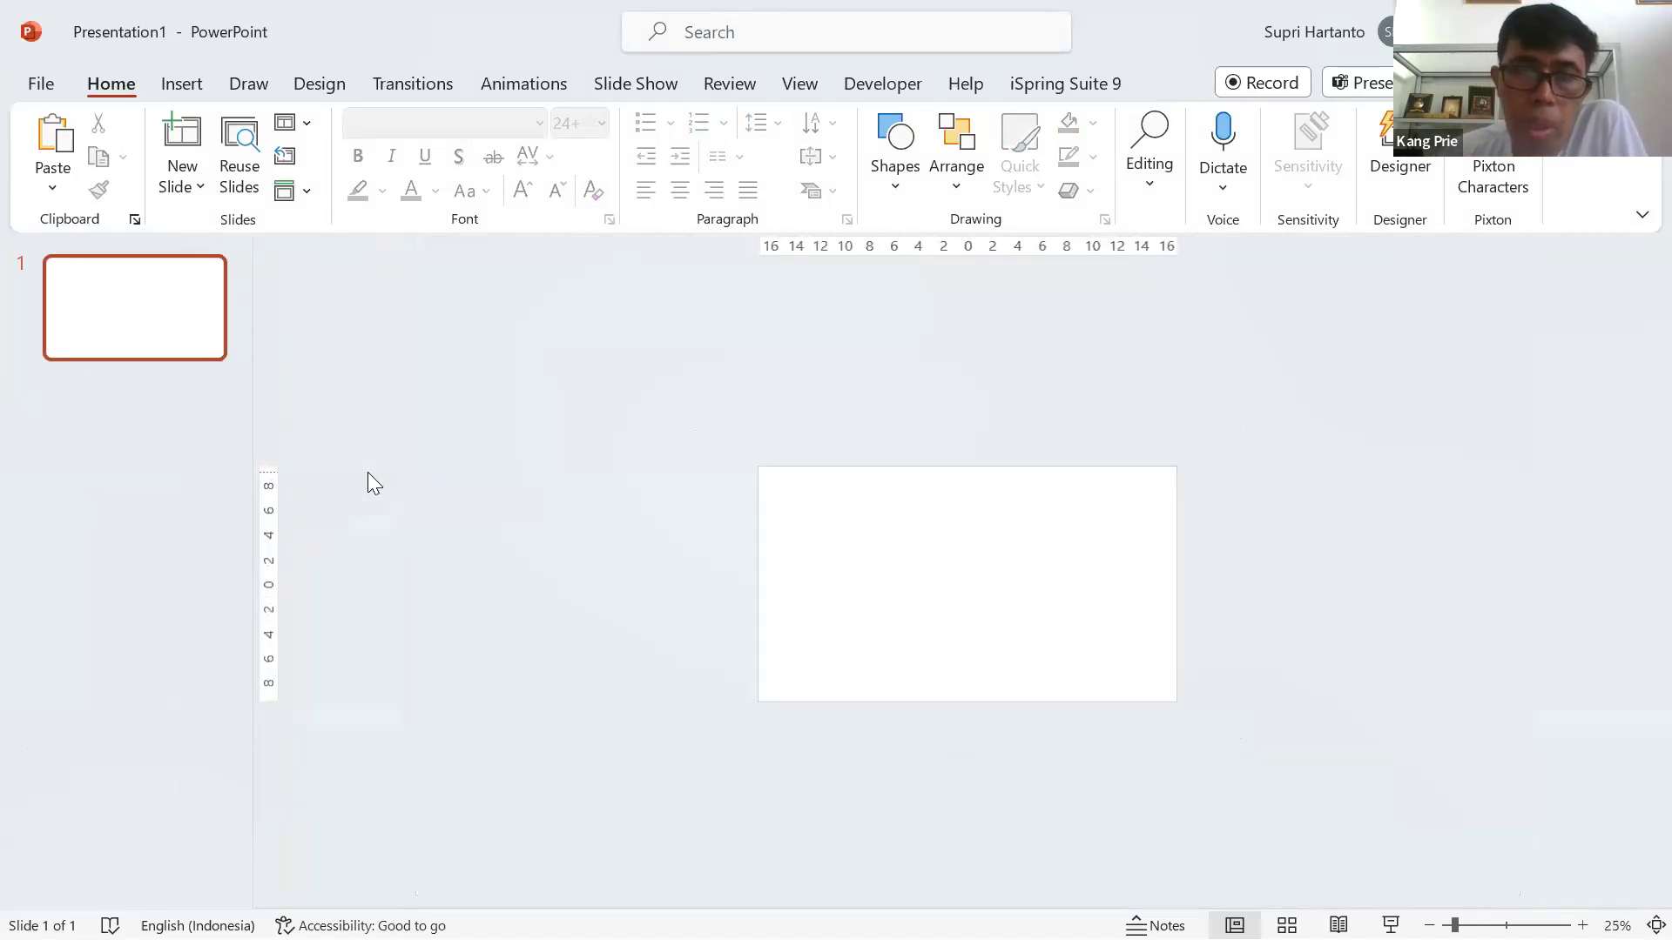
{"action": "scroll", "coordinate": [368, 472], "scroll_direction": "up", "scroll_amount": 2}
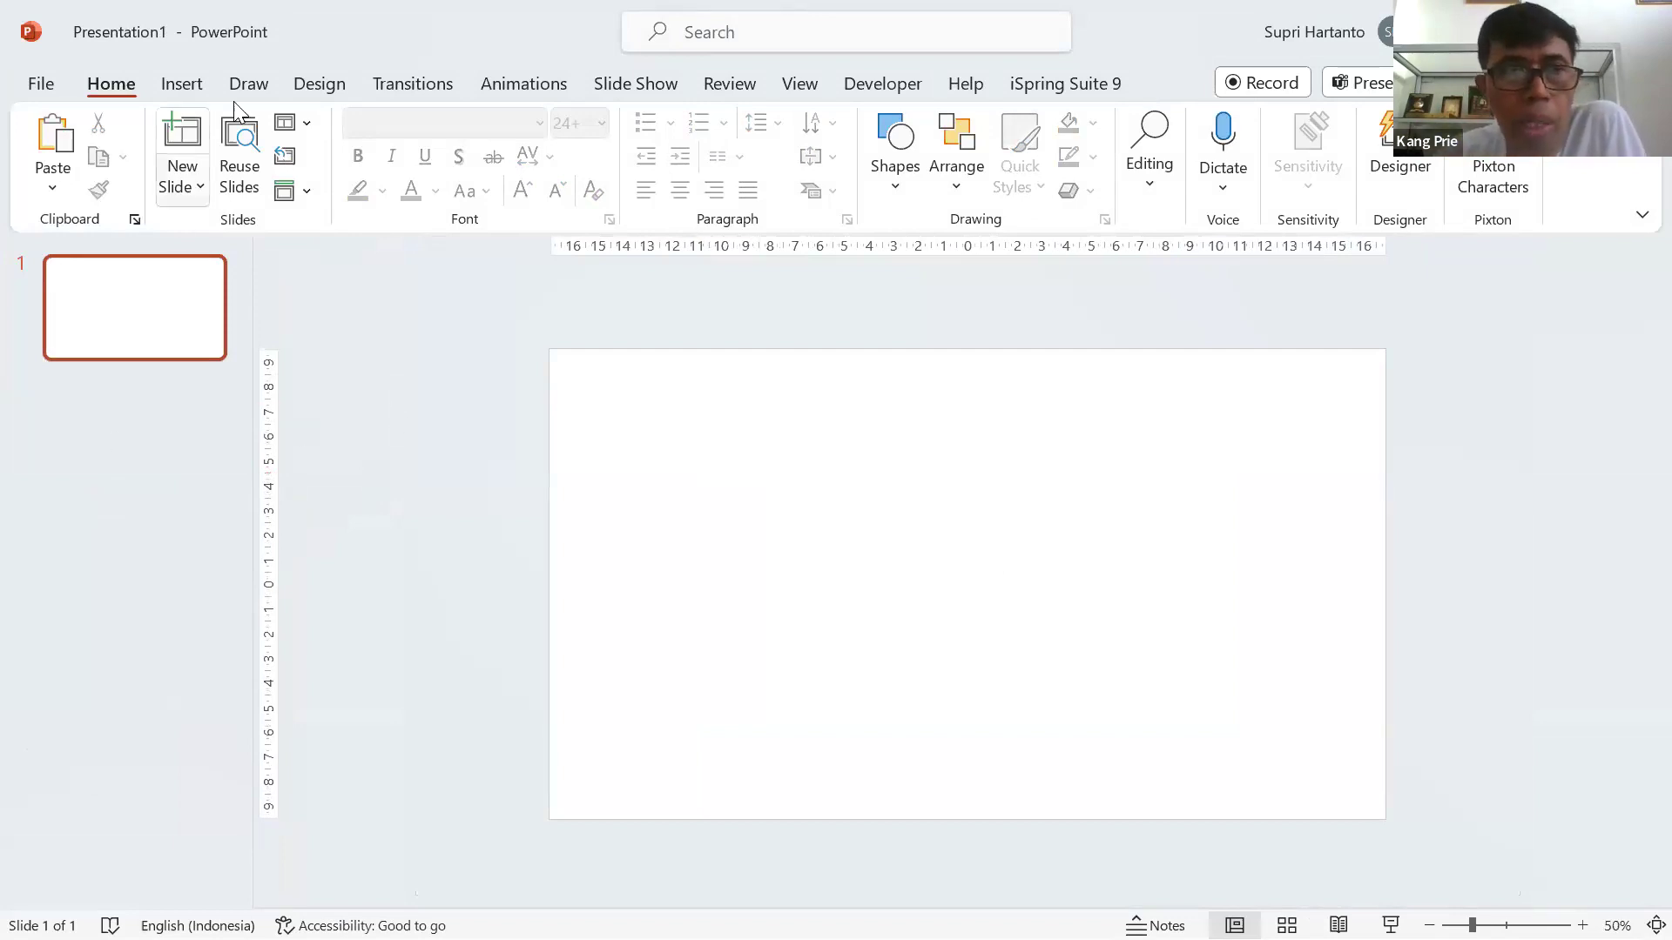
{"action": "left_click", "coordinate": [190, 84]}
{"action": "left_click", "coordinate": [263, 141]}
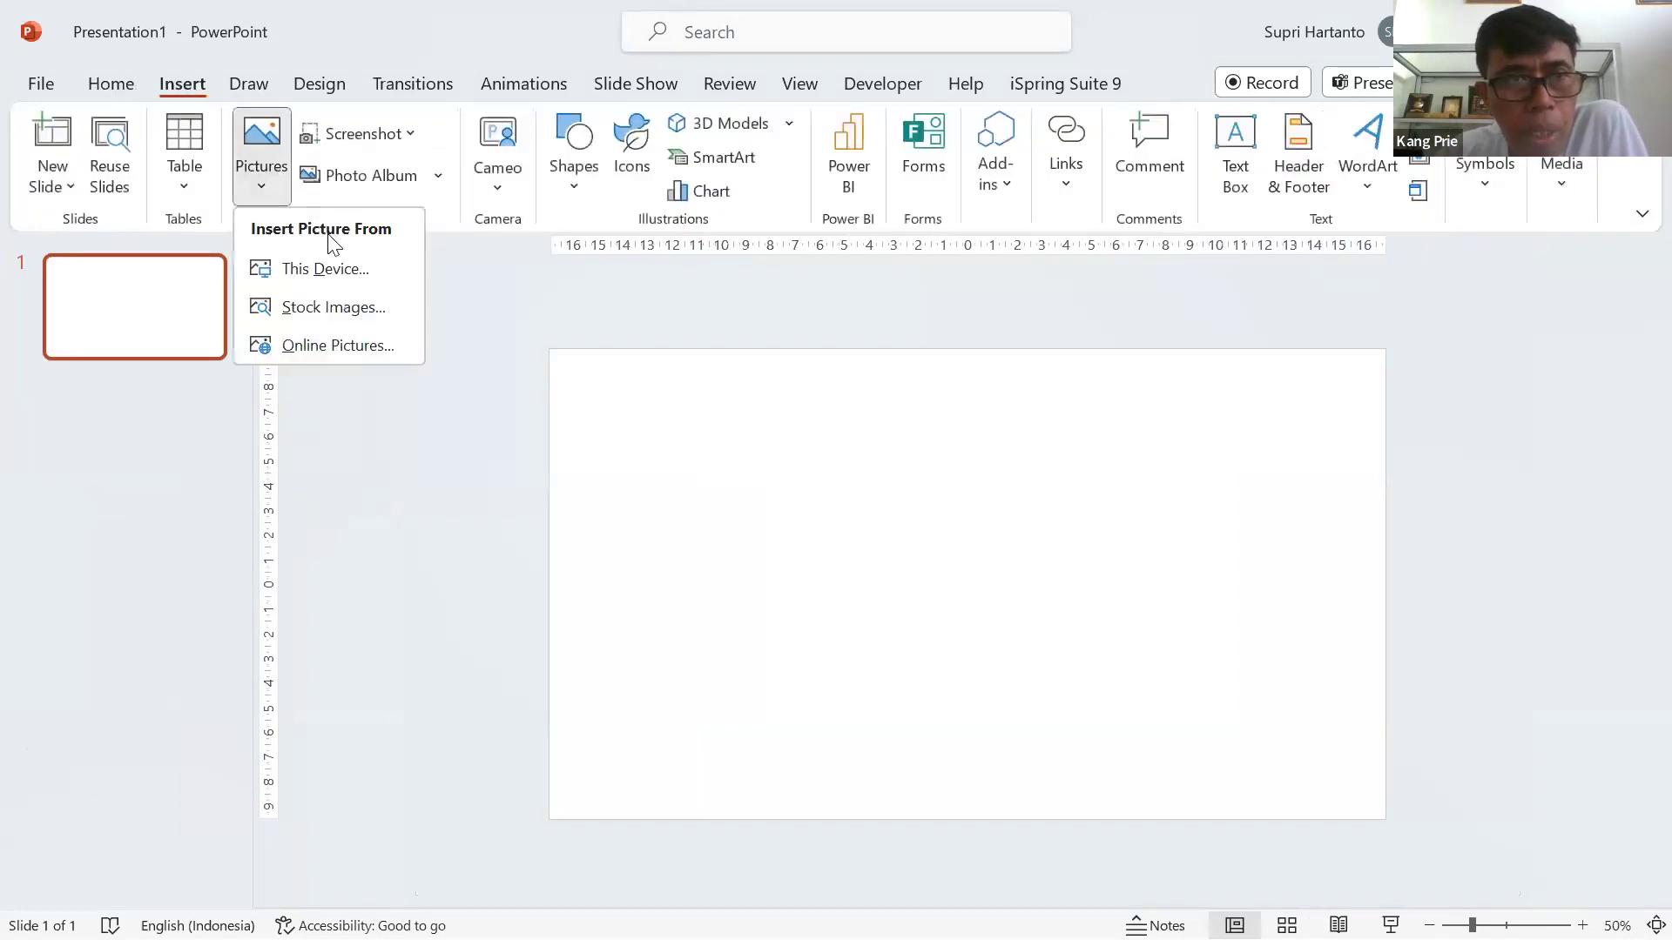
{"action": "left_click", "coordinate": [334, 272]}
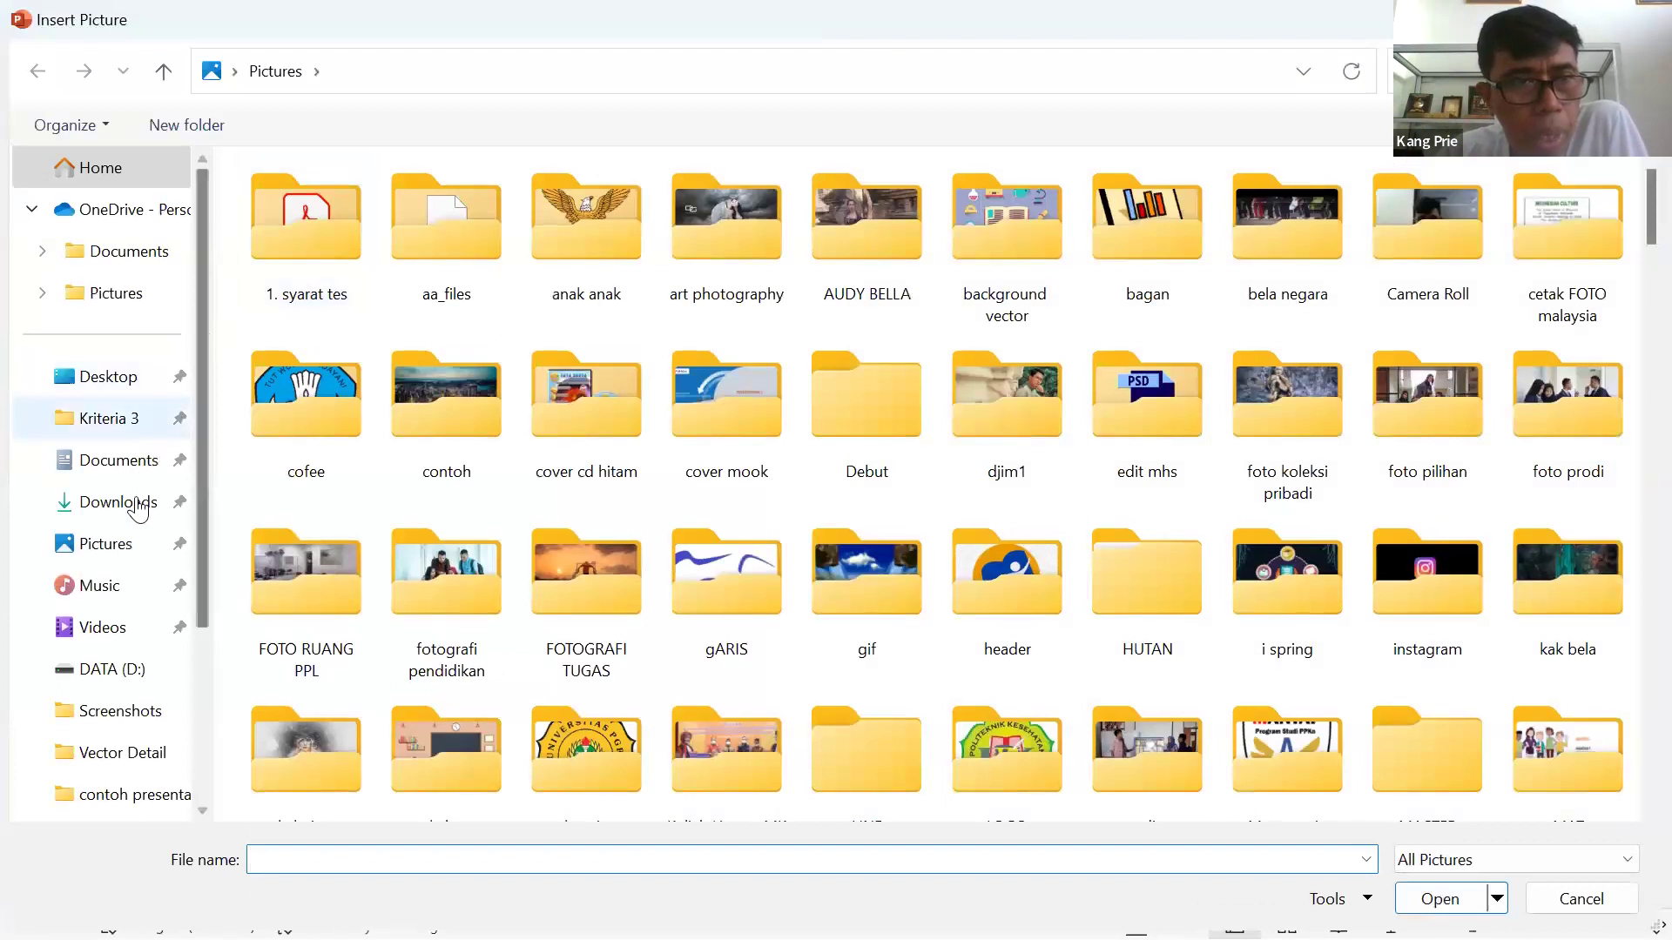
{"action": "left_click", "coordinate": [135, 505]}
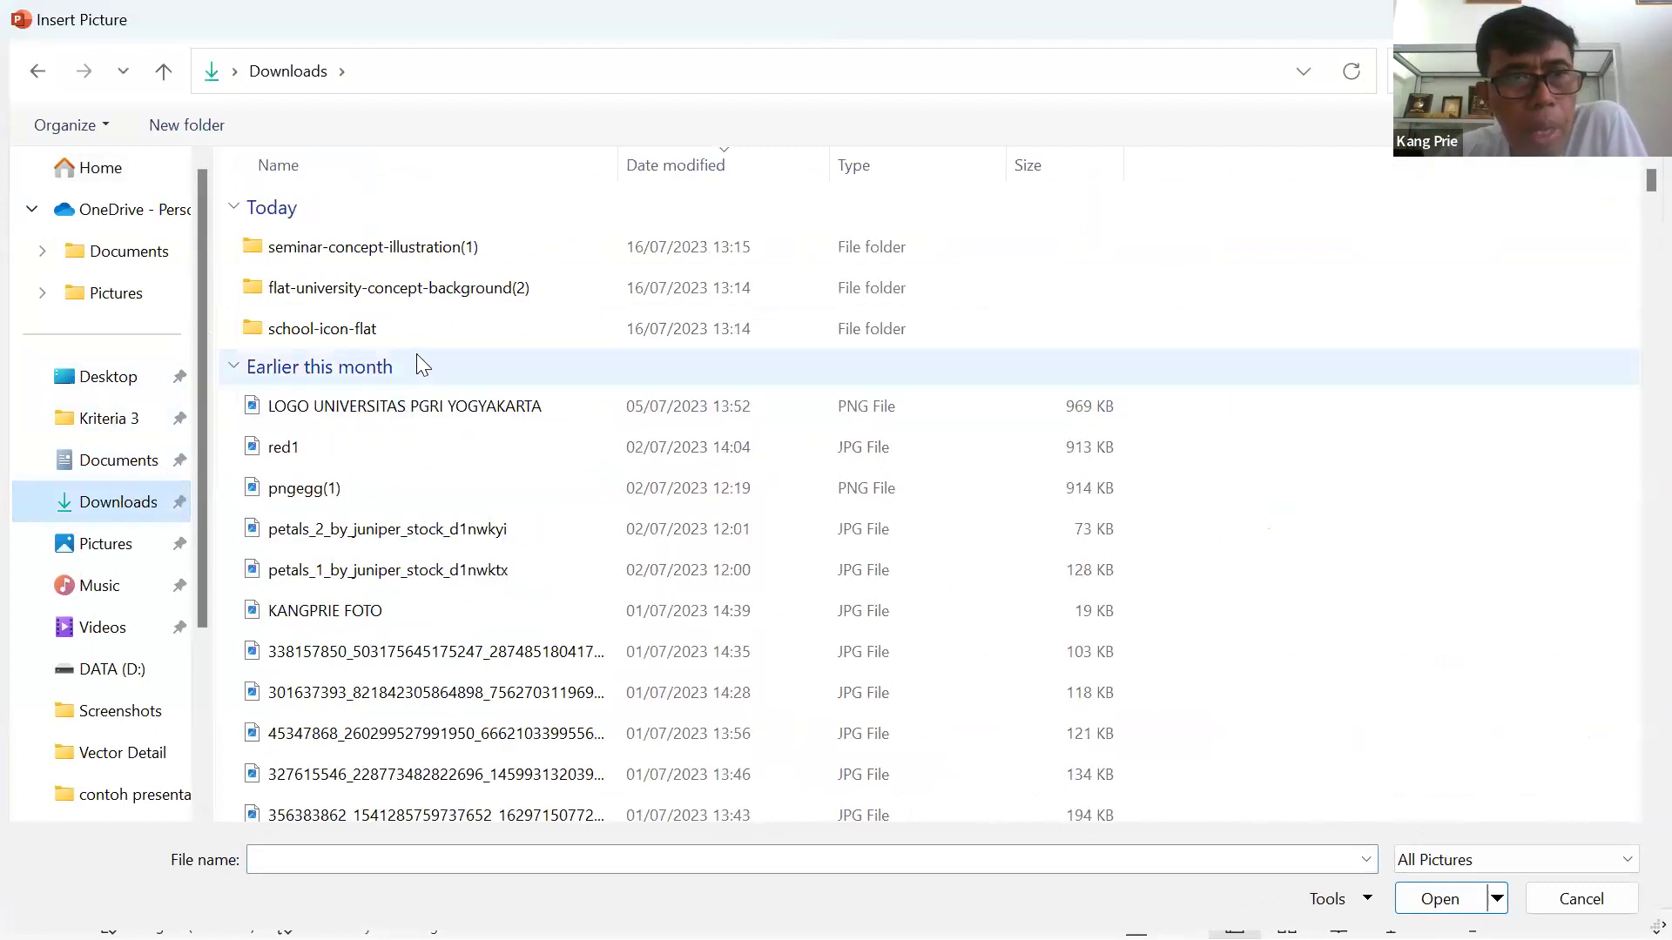
Preview the picture in the seminar-concept-illustration(1) folder as a thumbnail and return to the Downloads folder.
{"action": "left_click", "coordinate": [411, 327]}
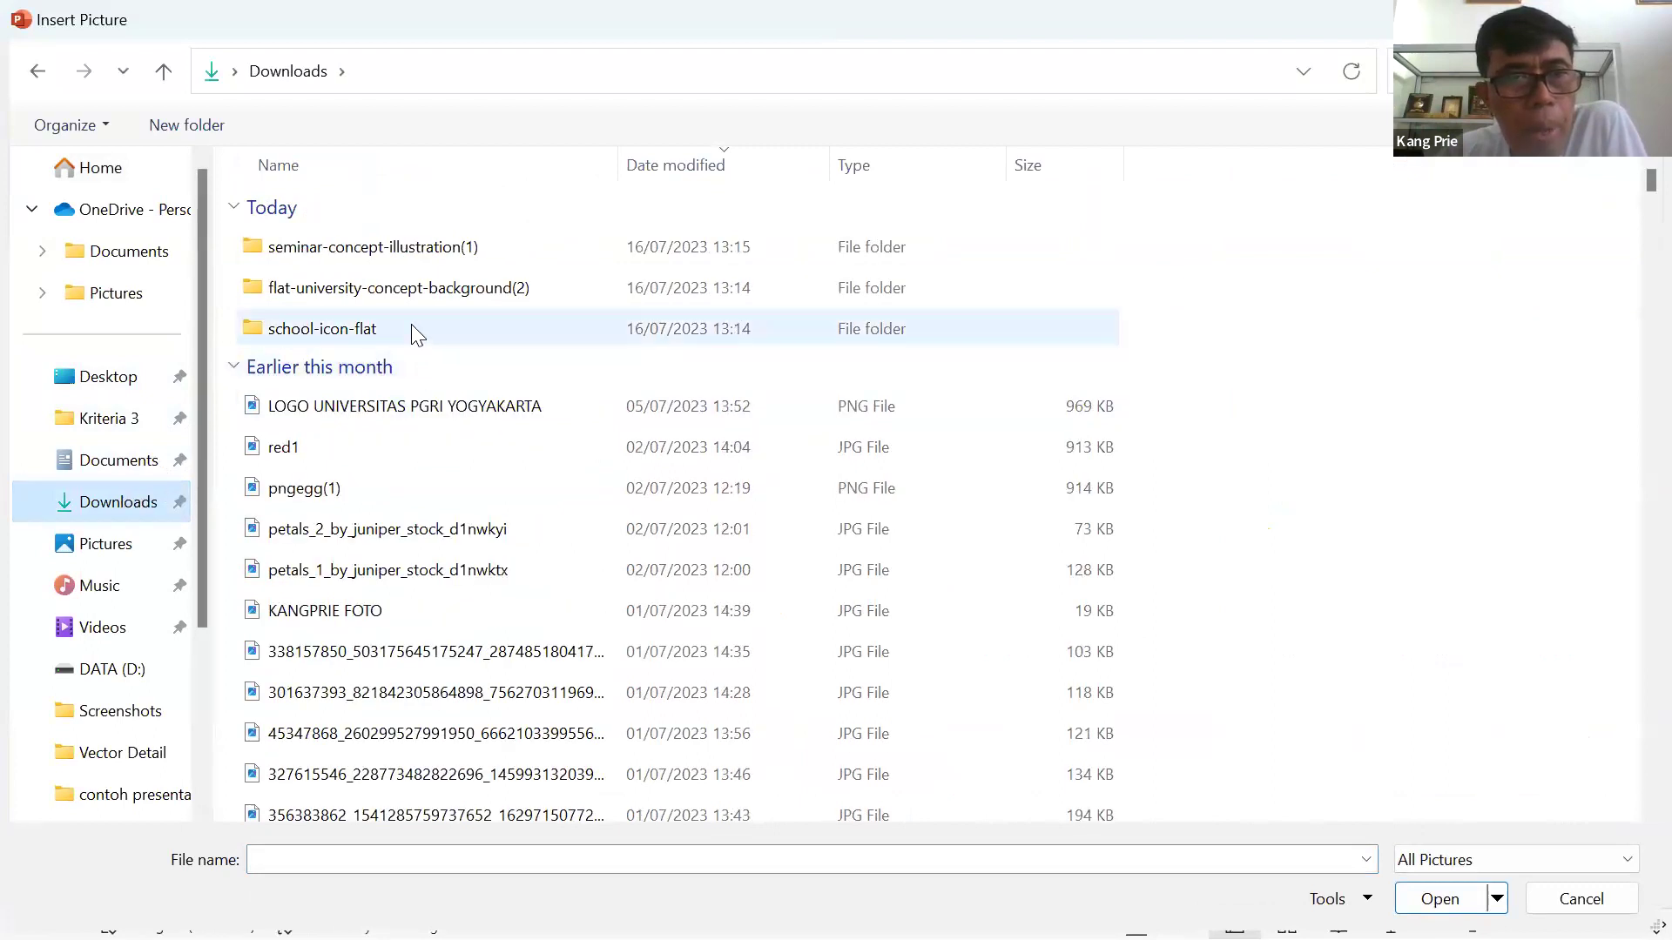
{"action": "left_click", "coordinate": [406, 256]}
{"action": "double_click", "coordinate": [407, 256]}
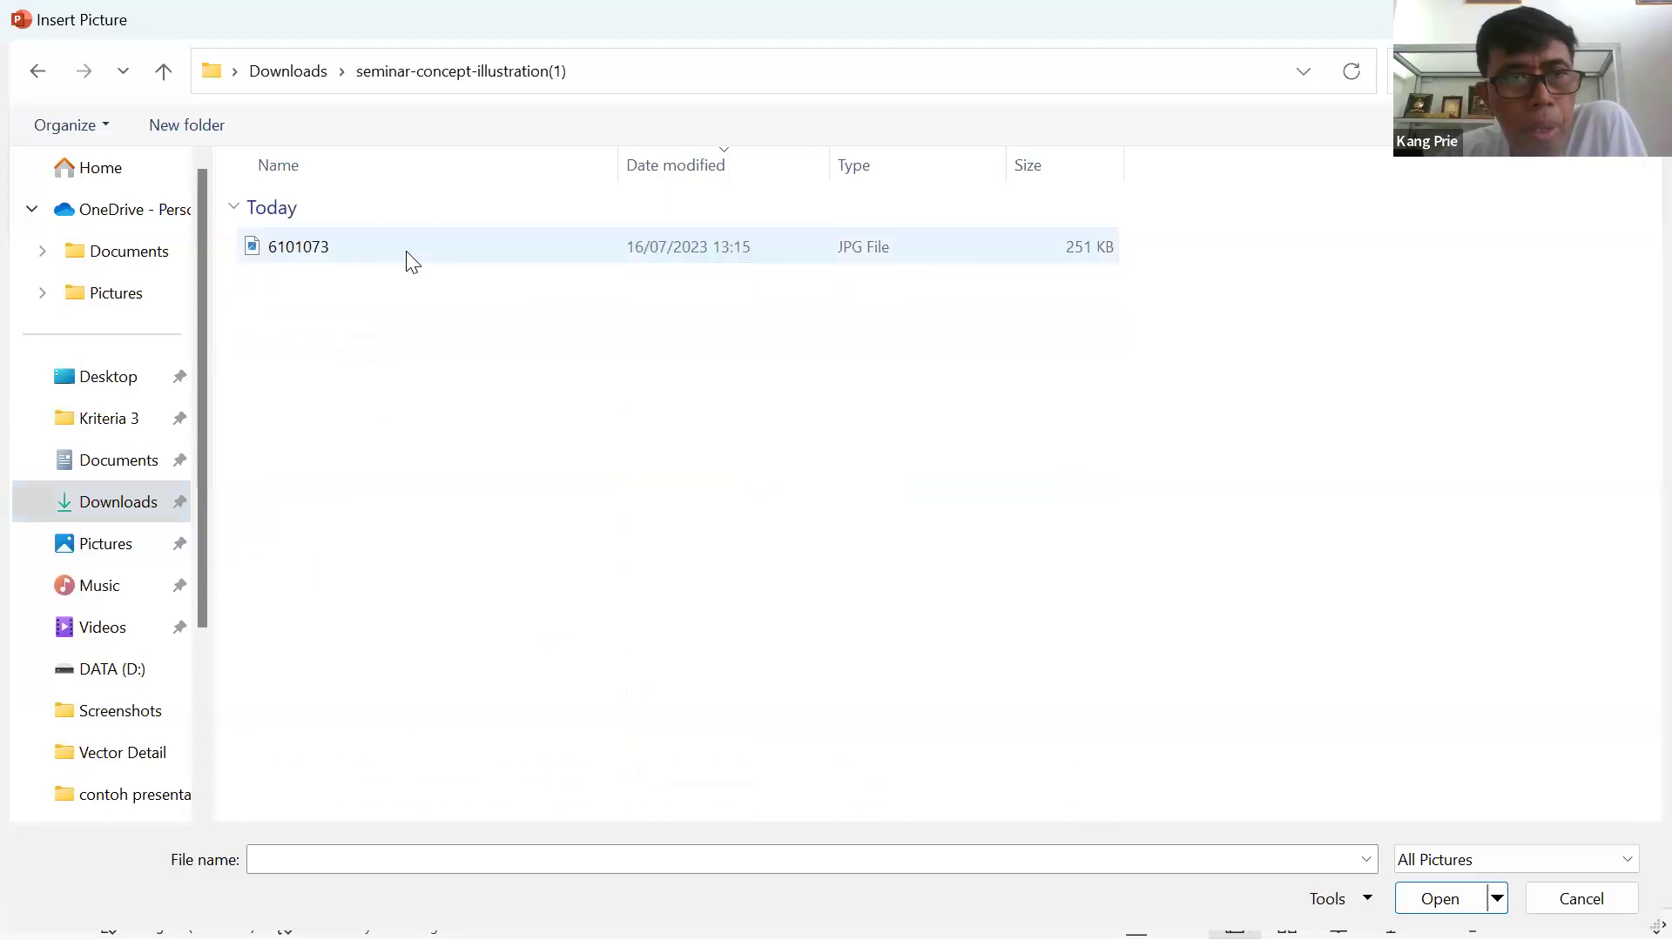
{"action": "right_click", "coordinate": [533, 389]}
{"action": "mouse_move", "coordinate": [585, 403]}
{"action": "left_click", "coordinate": [832, 414]}
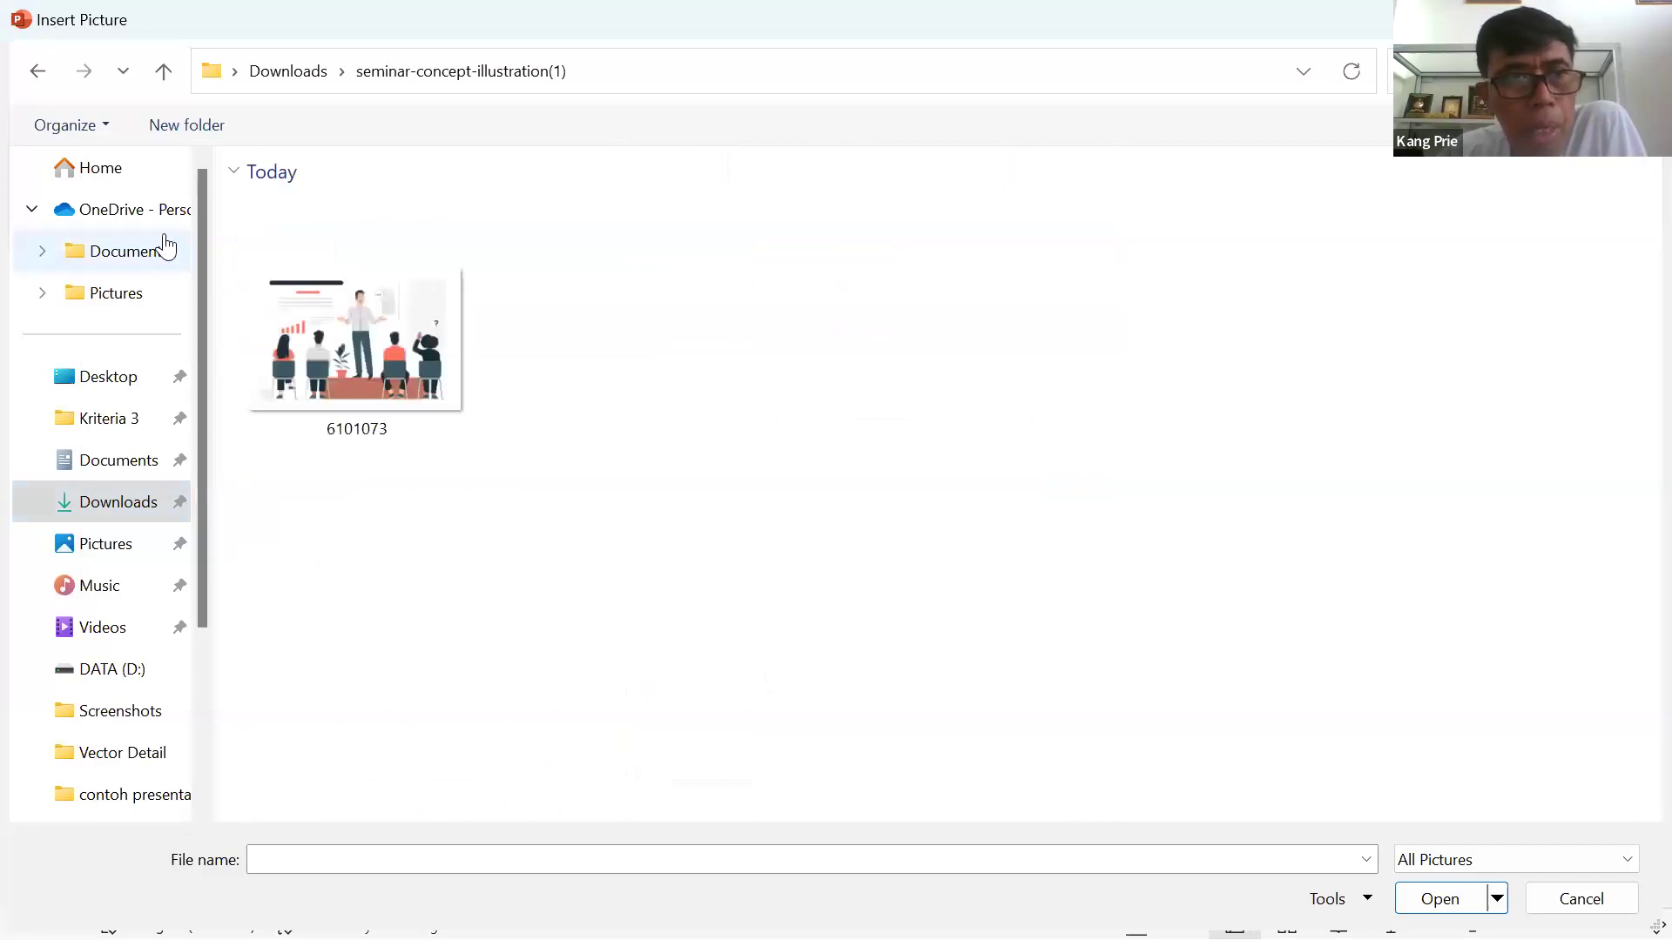
{"action": "left_click", "coordinate": [38, 75]}
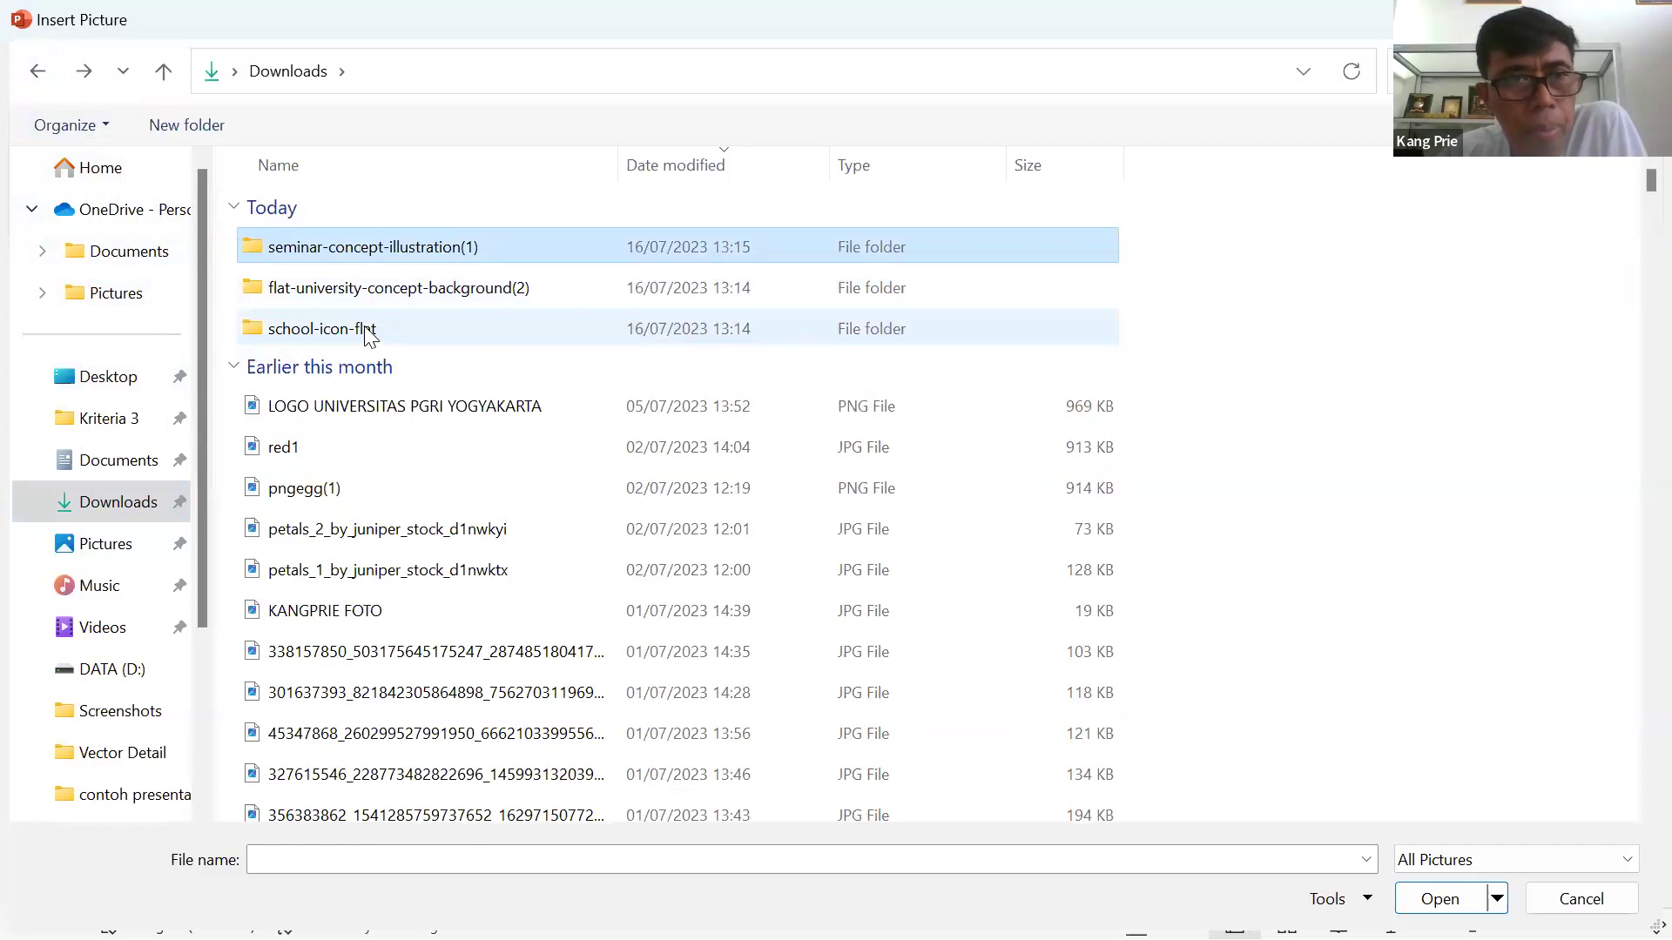
Show the flat-university-concept-background(2) folder as thumbnails and insert its picture 2377060 onto the slide.
{"action": "double_click", "coordinate": [372, 294]}
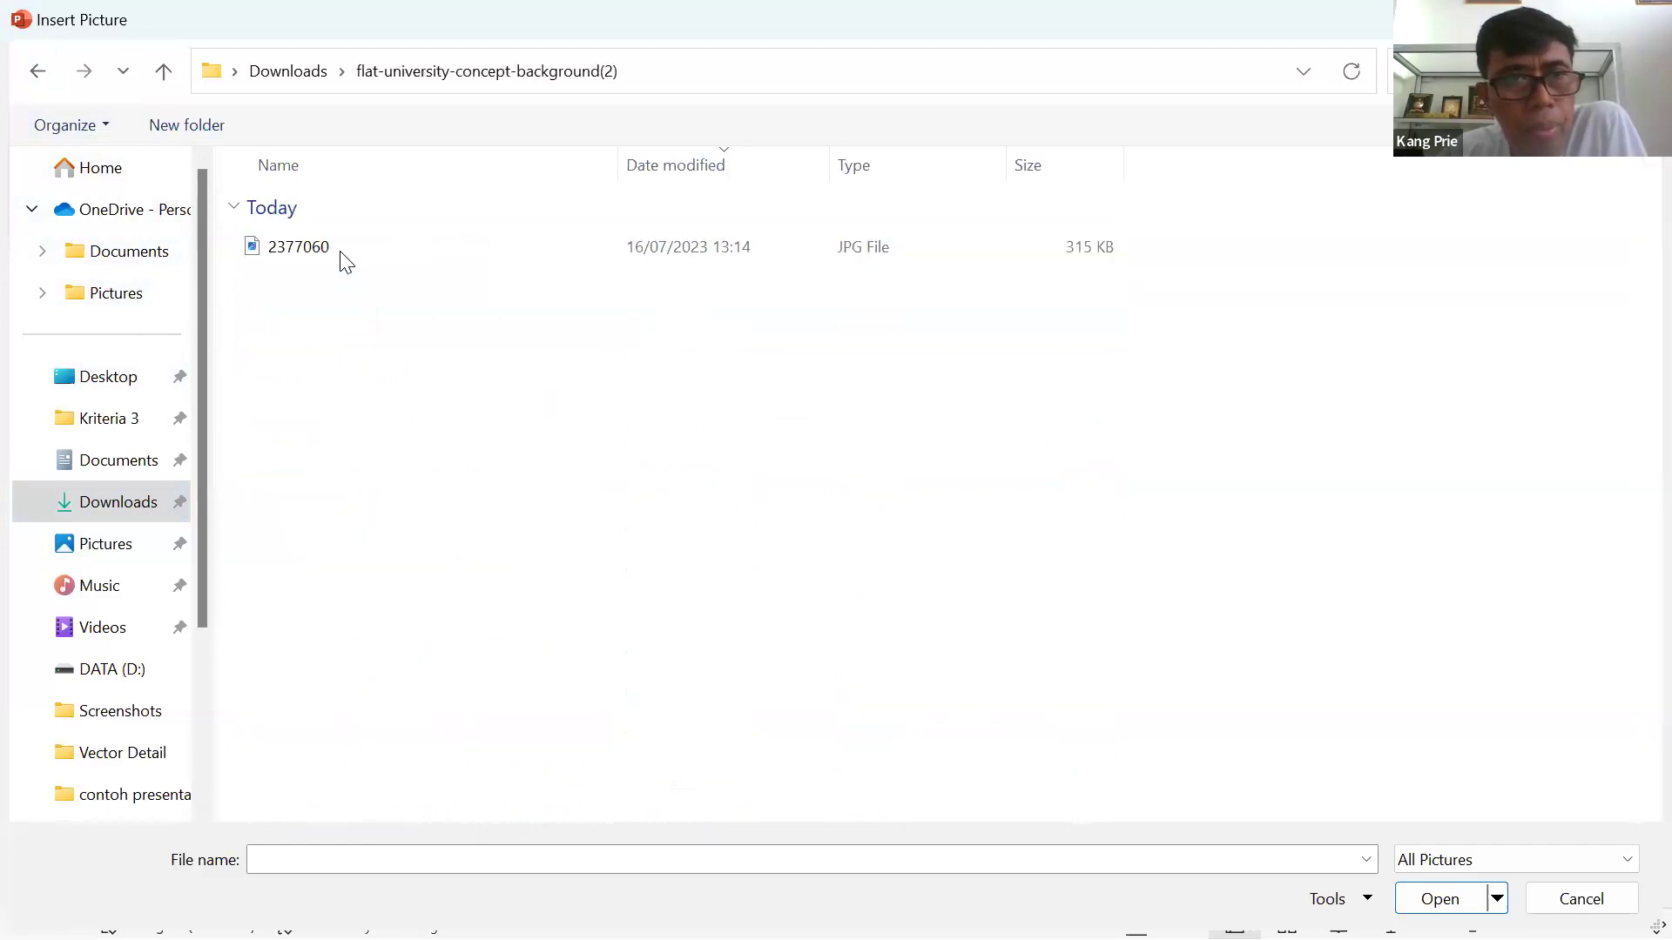
{"action": "right_click", "coordinate": [436, 328]}
{"action": "mouse_move", "coordinate": [514, 349]}
{"action": "left_click", "coordinate": [777, 347]}
{"action": "double_click", "coordinate": [357, 297]}
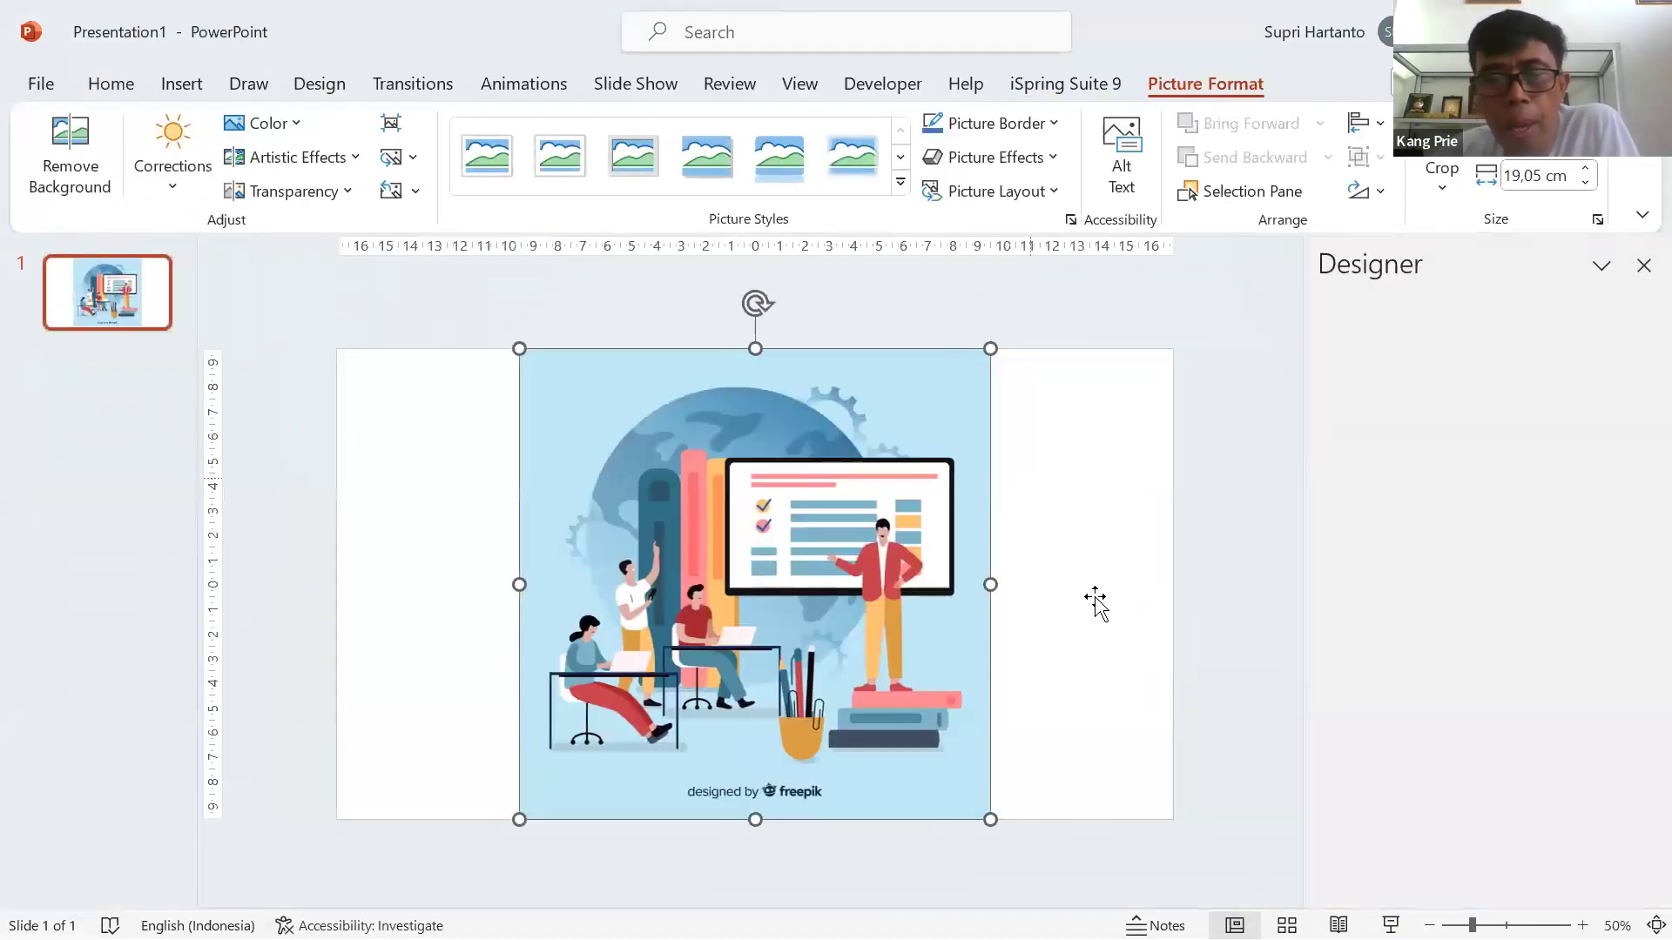
Move the inserted illustration to the slide's left edge, slightly past its border, and deselect it.
{"action": "left_click", "coordinate": [1096, 562]}
{"action": "left_click_drag", "start_coordinate": [871, 617], "coordinate": [701, 618]}
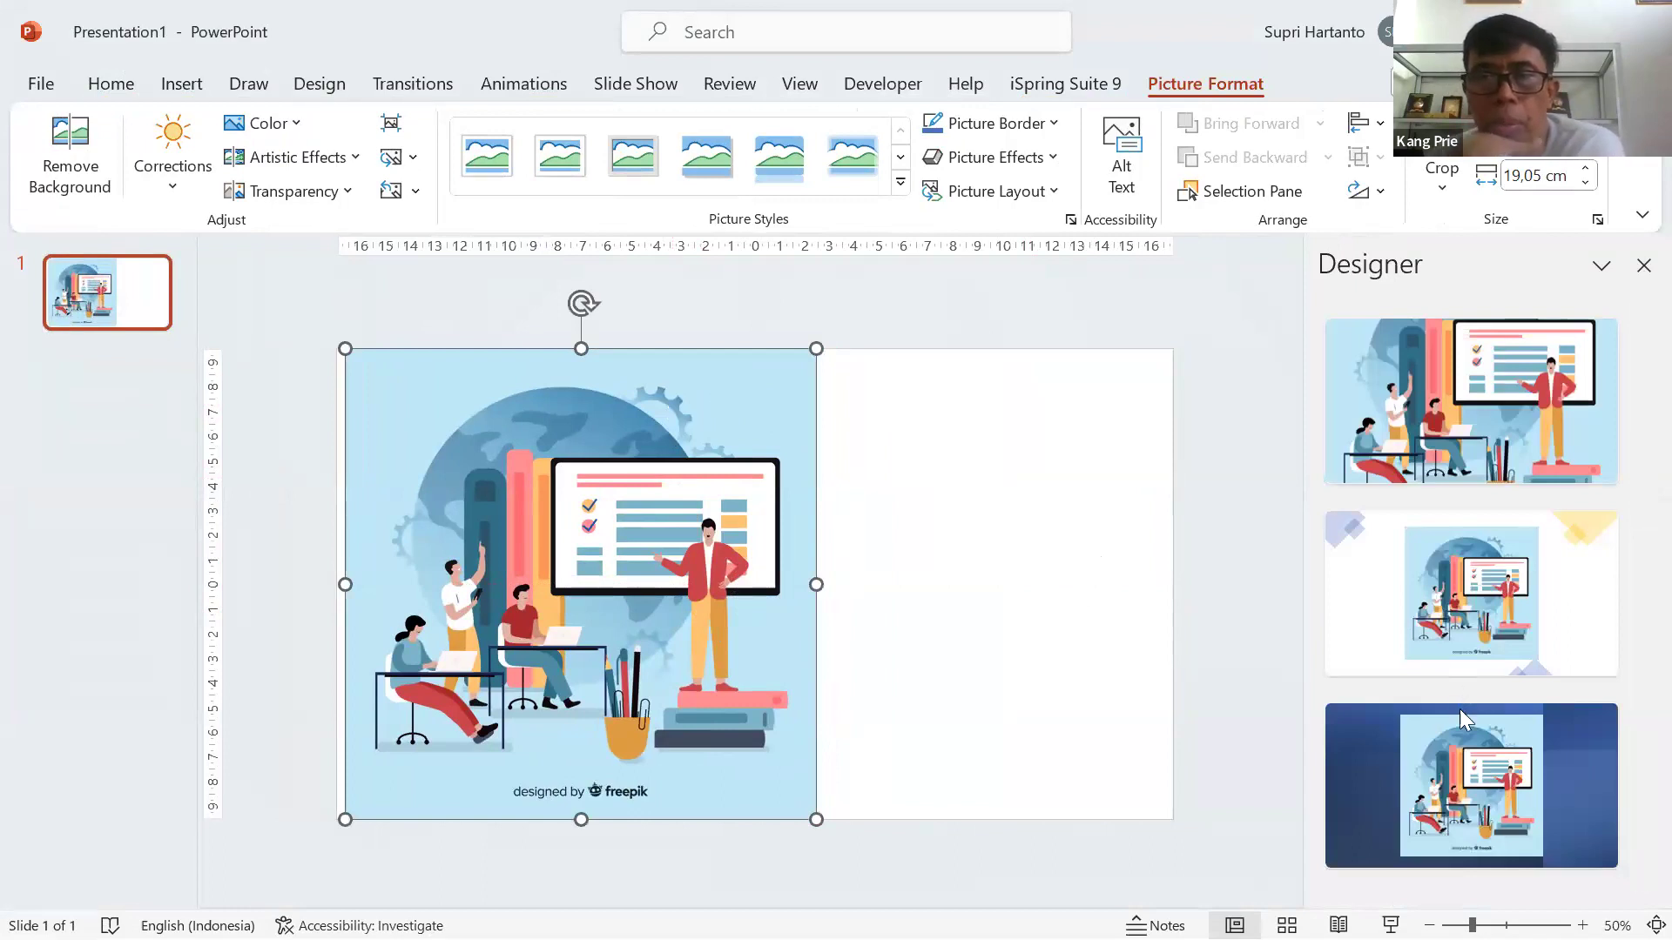
{"action": "scroll", "coordinate": [1519, 607], "scroll_direction": "down", "scroll_amount": 1}
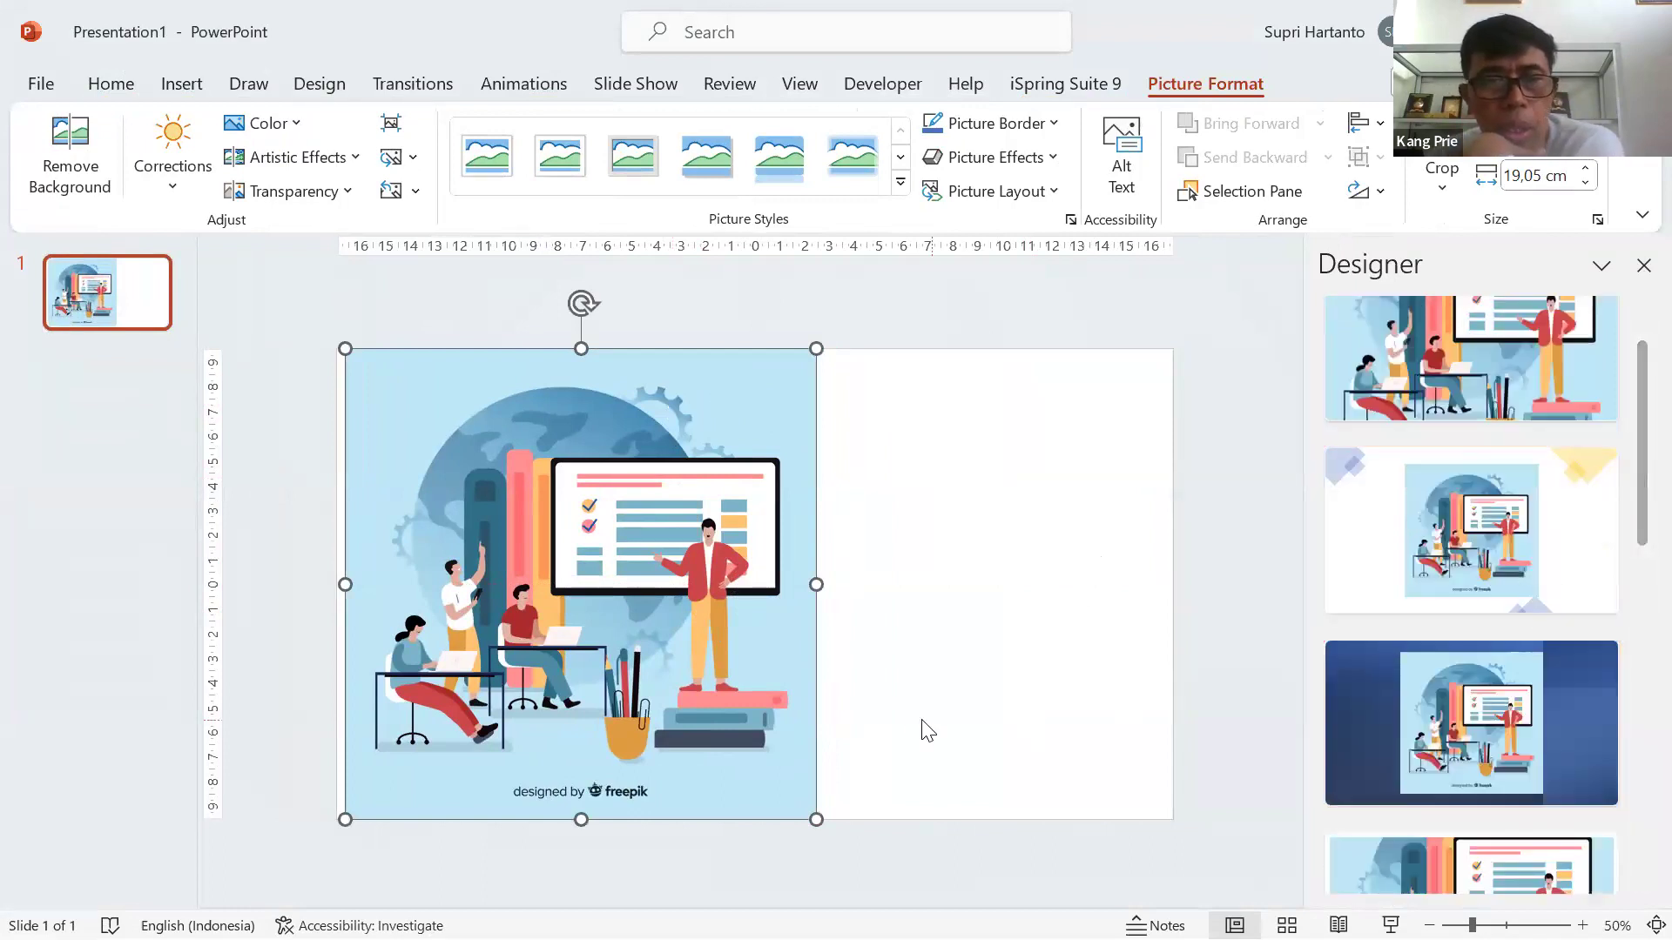
{"action": "left_click_drag", "start_coordinate": [799, 561], "coordinate": [781, 561]}
{"action": "left_click", "coordinate": [947, 540]}
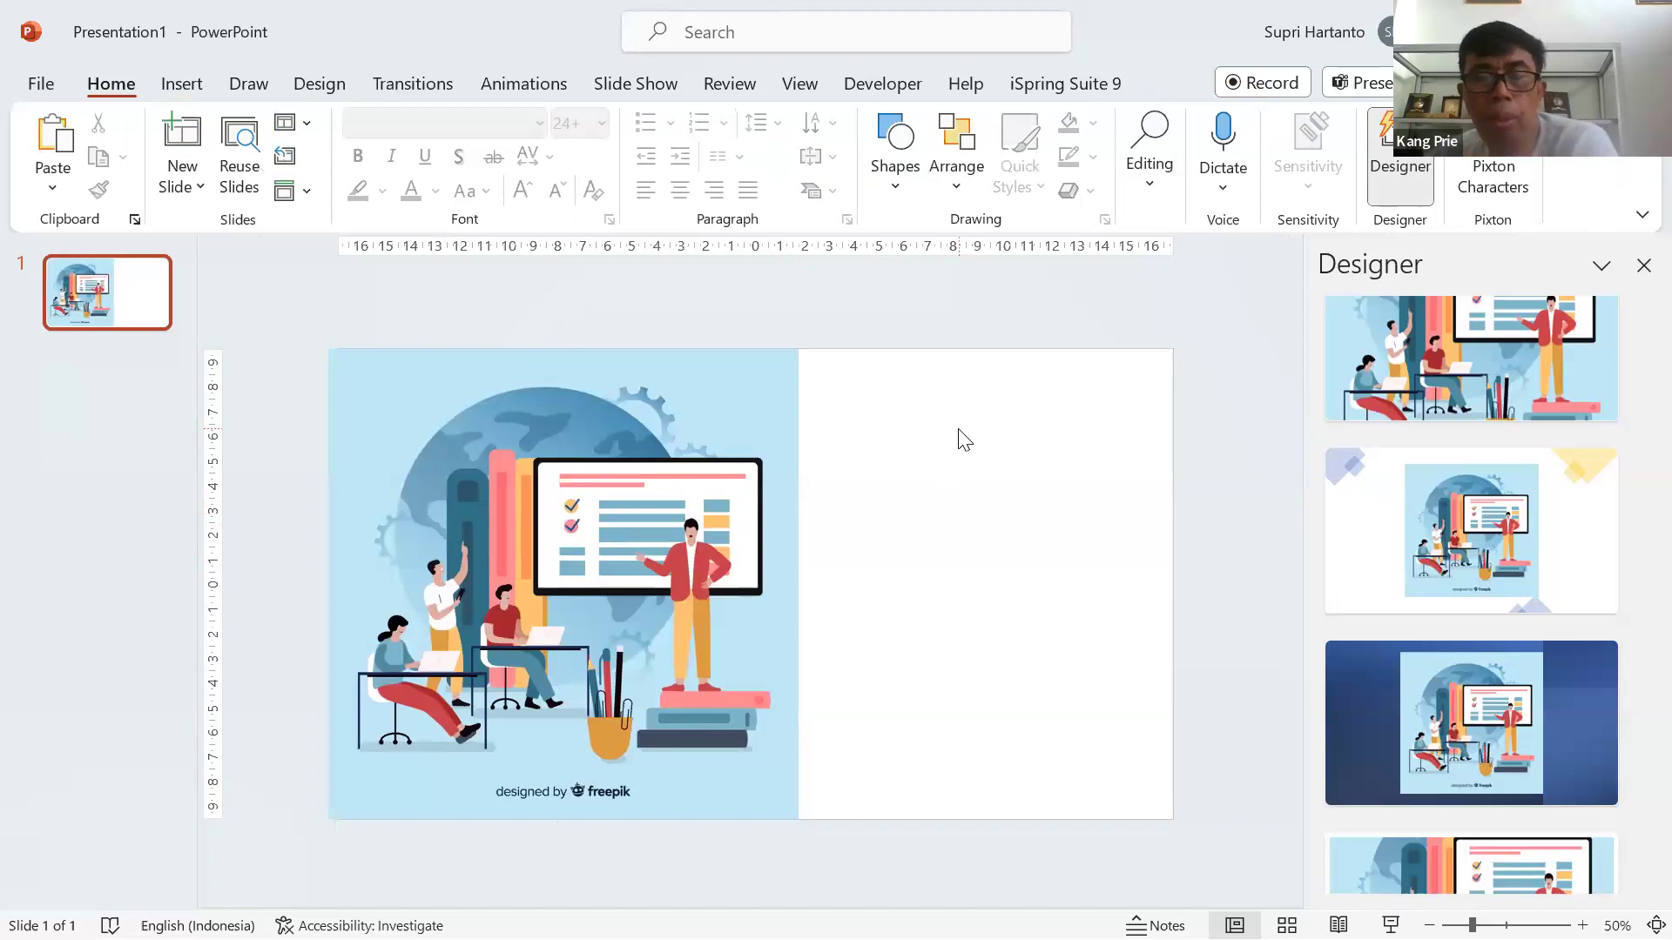
Shrink the illustration proportionally to about 15.17 cm wide and move it slightly up and to the left.
{"action": "left_click", "coordinate": [733, 429]}
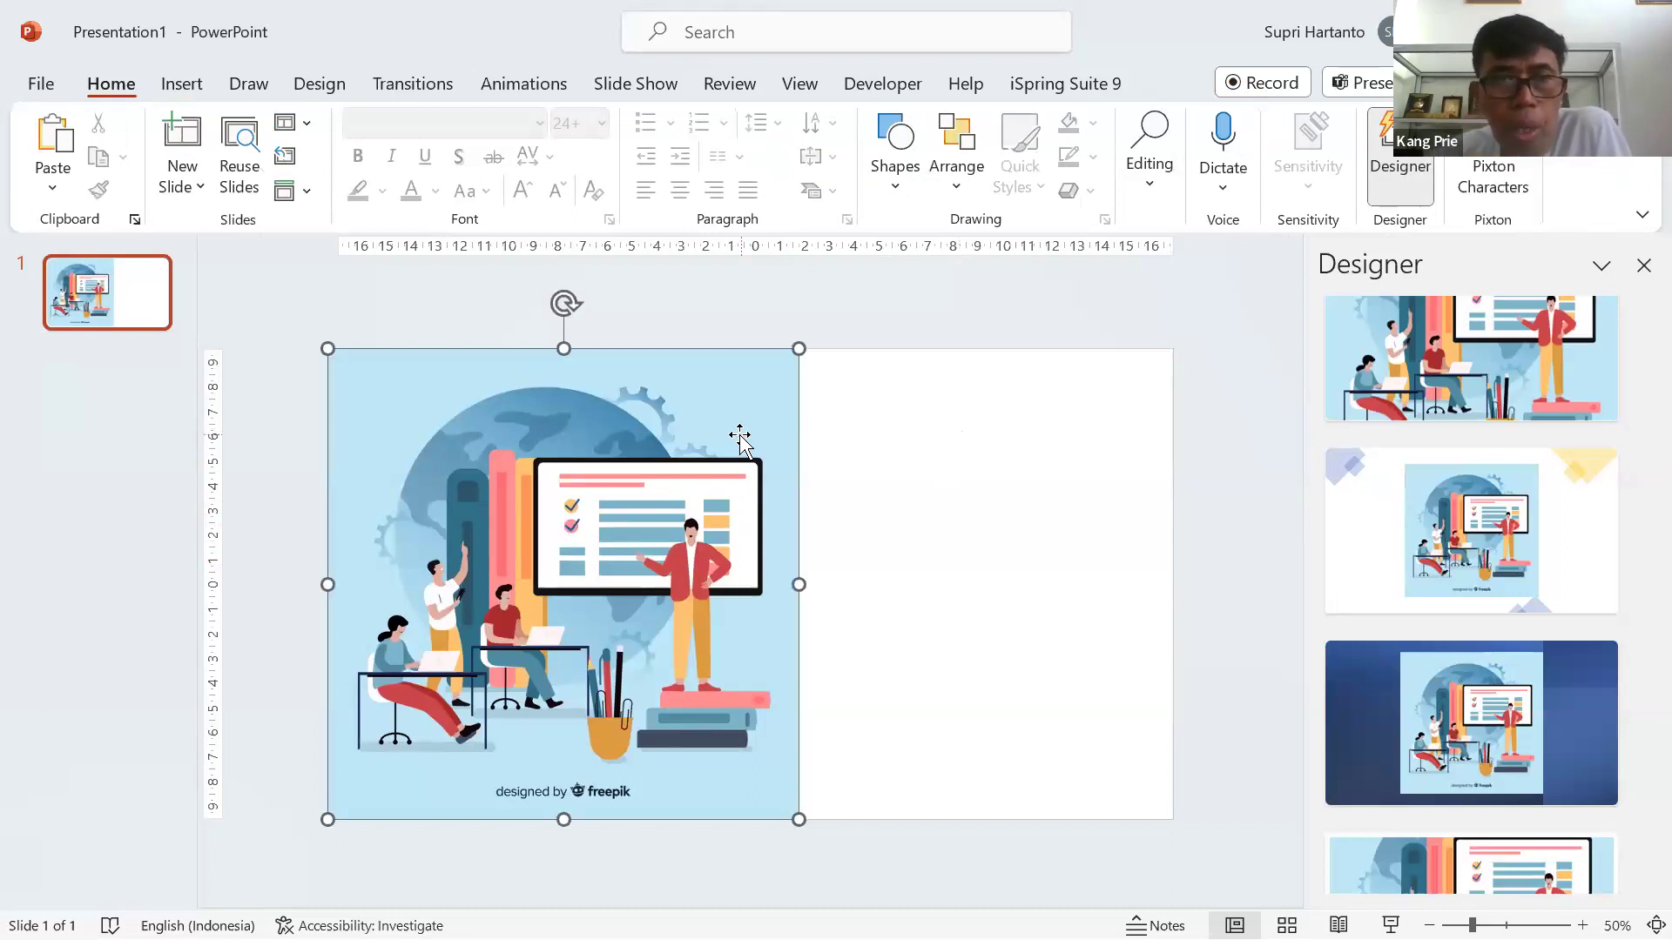
{"action": "left_click_drag", "start_coordinate": [788, 369], "coordinate": [702, 445]}
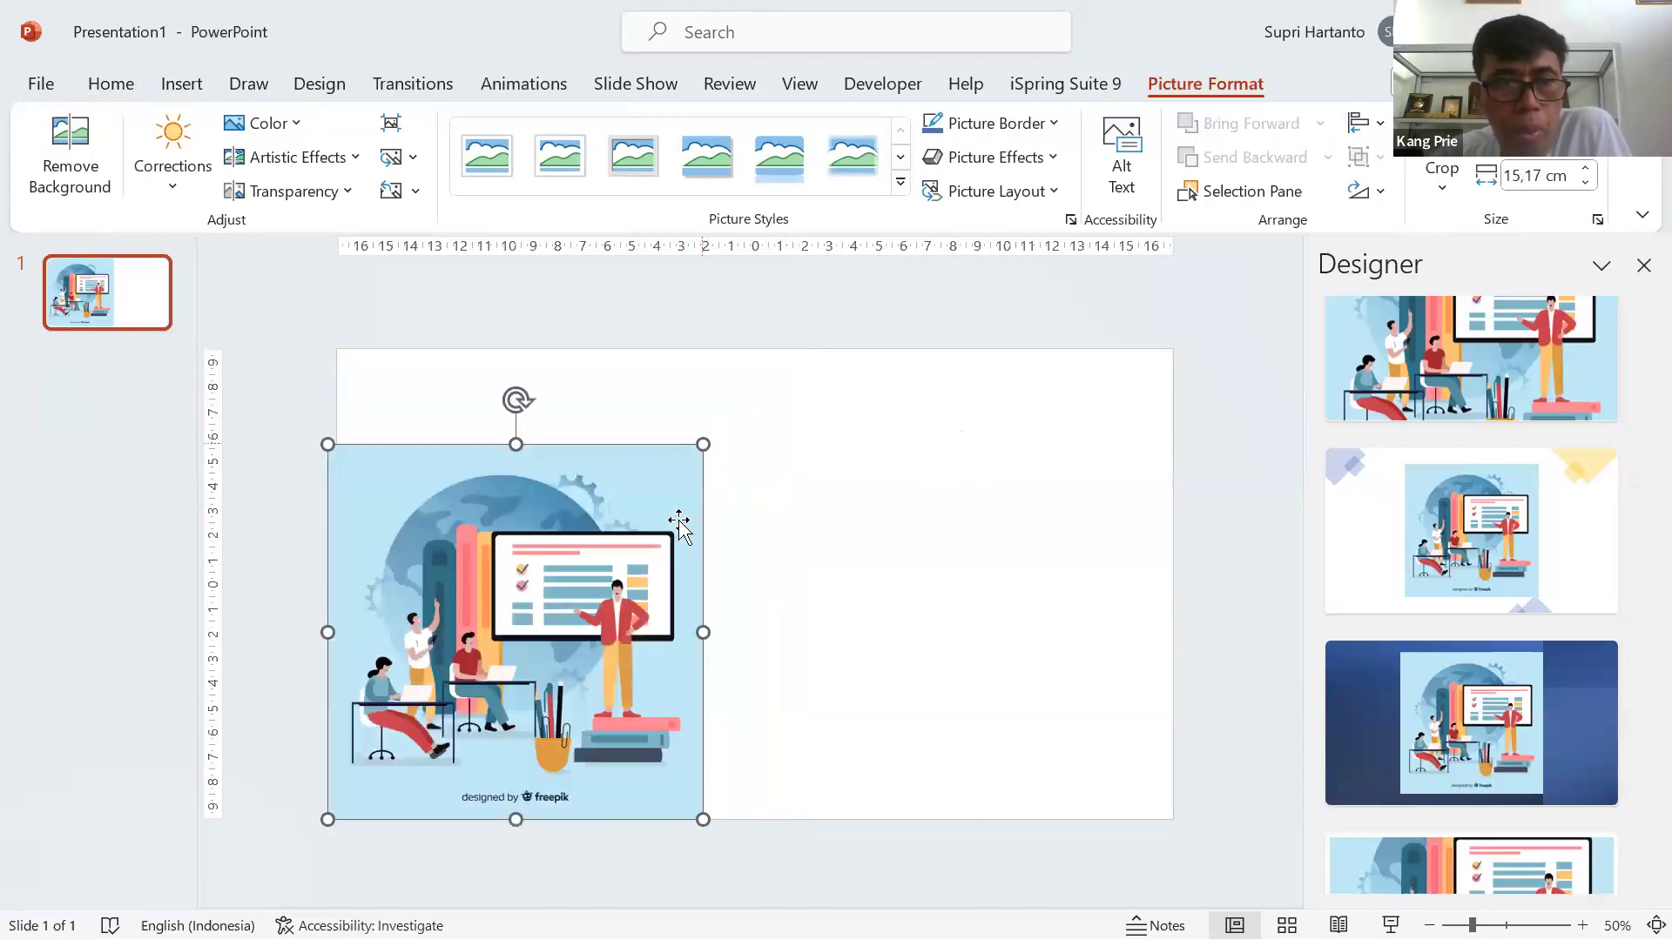
{"action": "left_click_drag", "start_coordinate": [676, 511], "coordinate": [664, 492]}
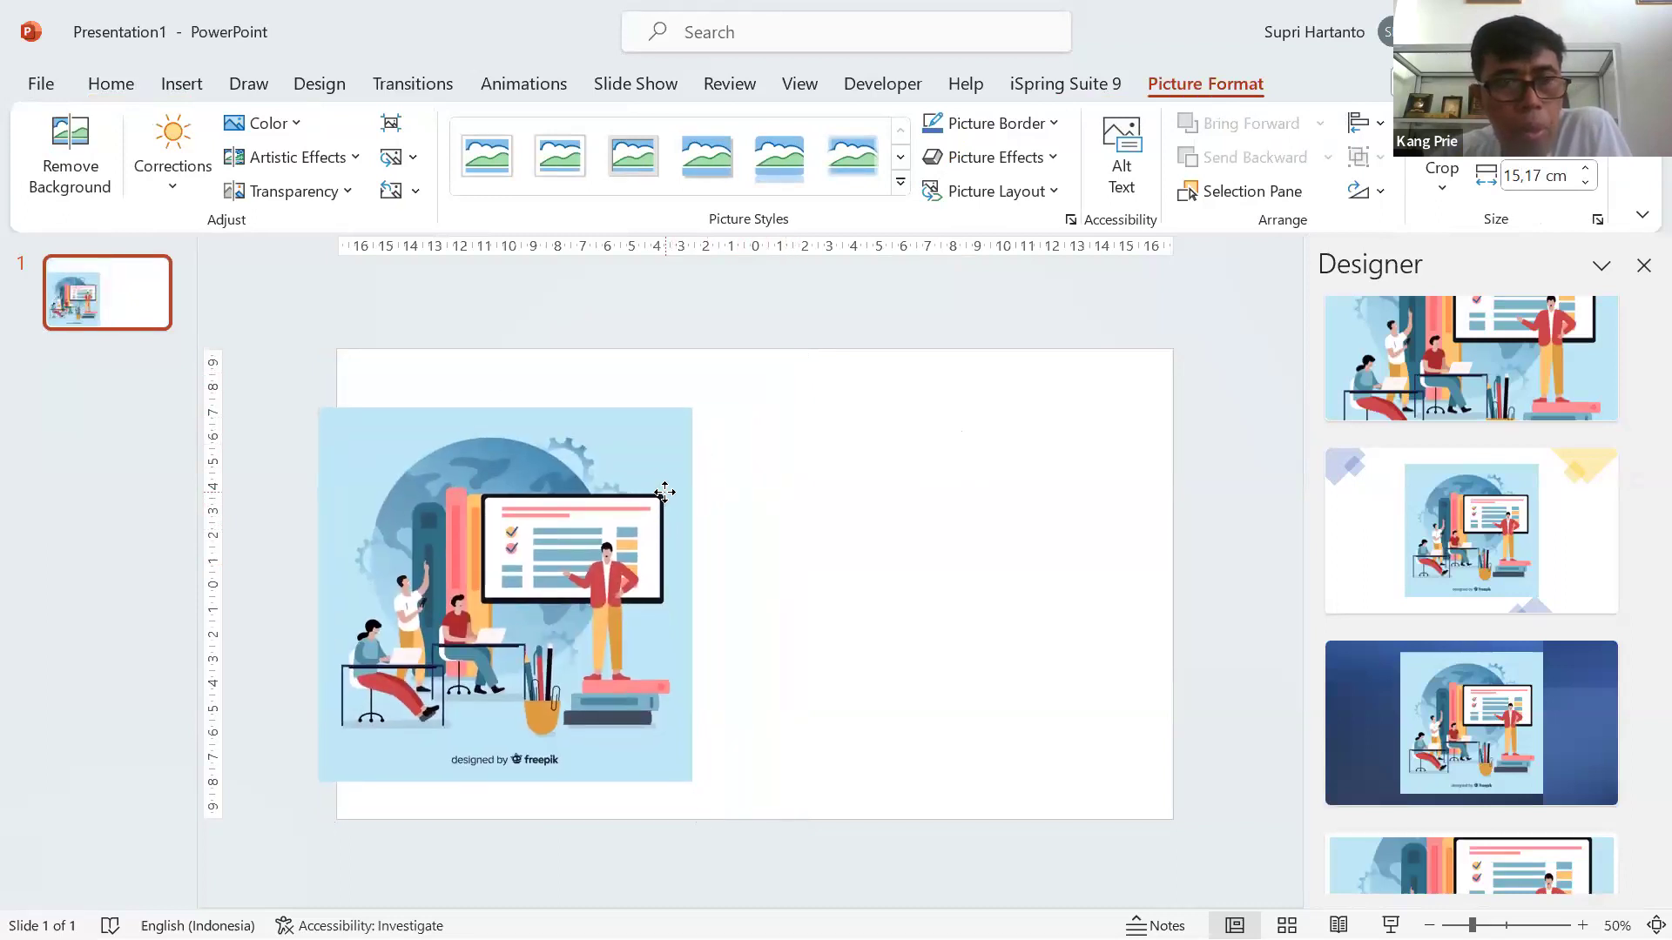
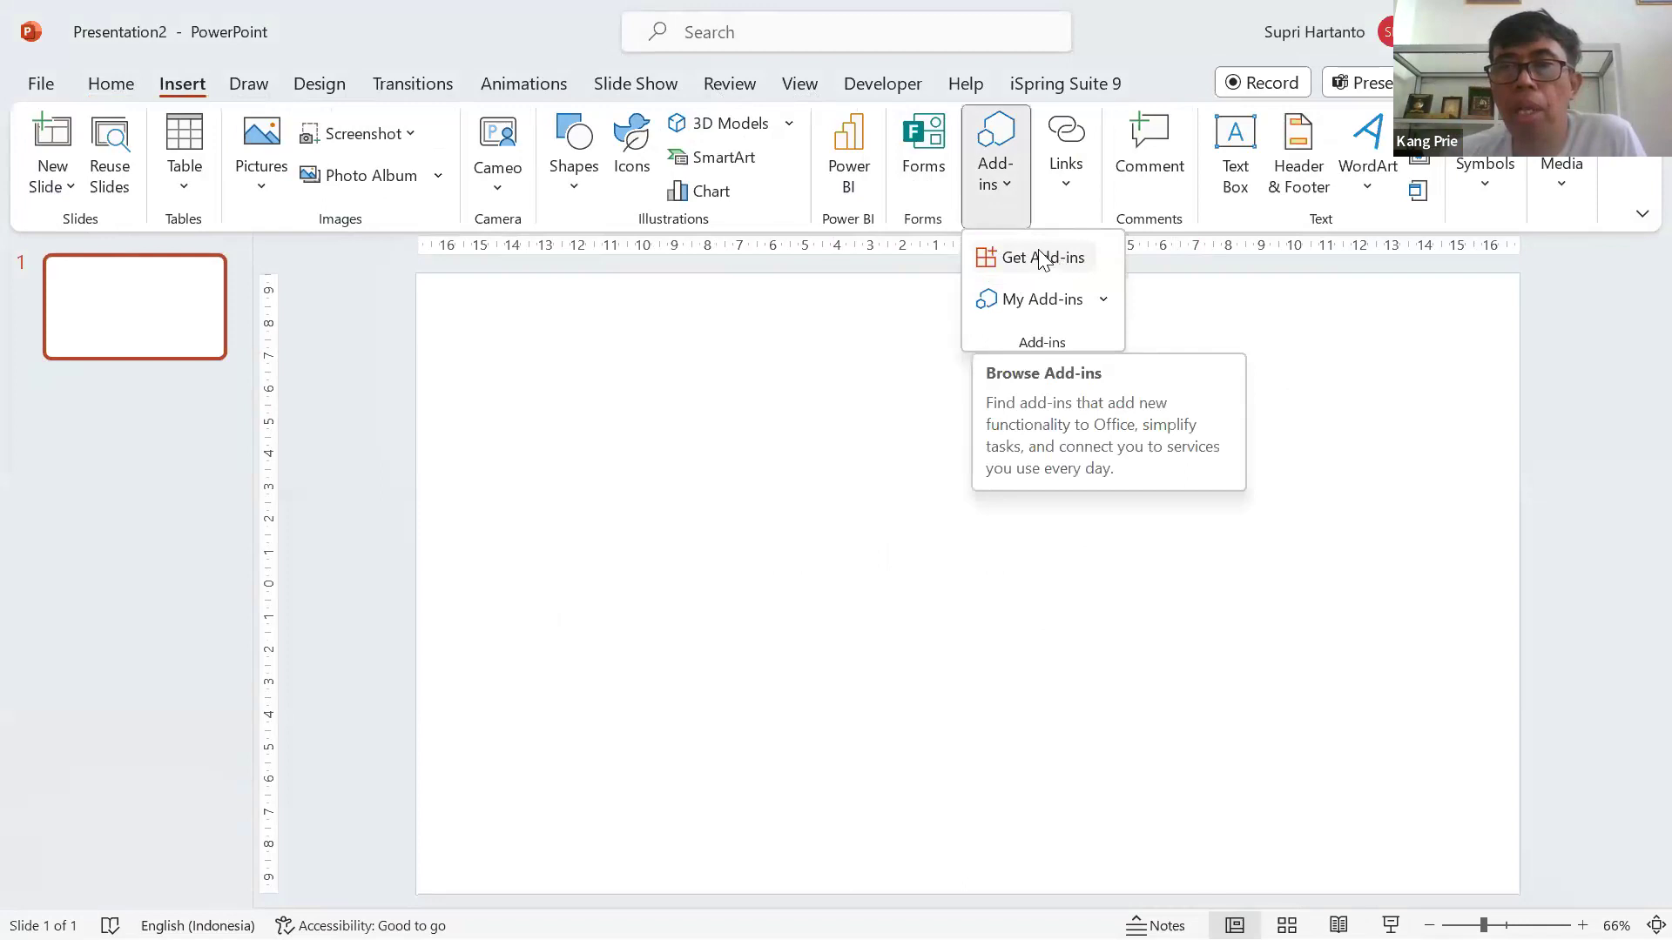
Open the Pixton Comic Characters add-in in the blank presentation and start its Quickstart character builder.
{"action": "left_click", "coordinate": [129, 91]}
{"action": "left_click", "coordinate": [127, 87]}
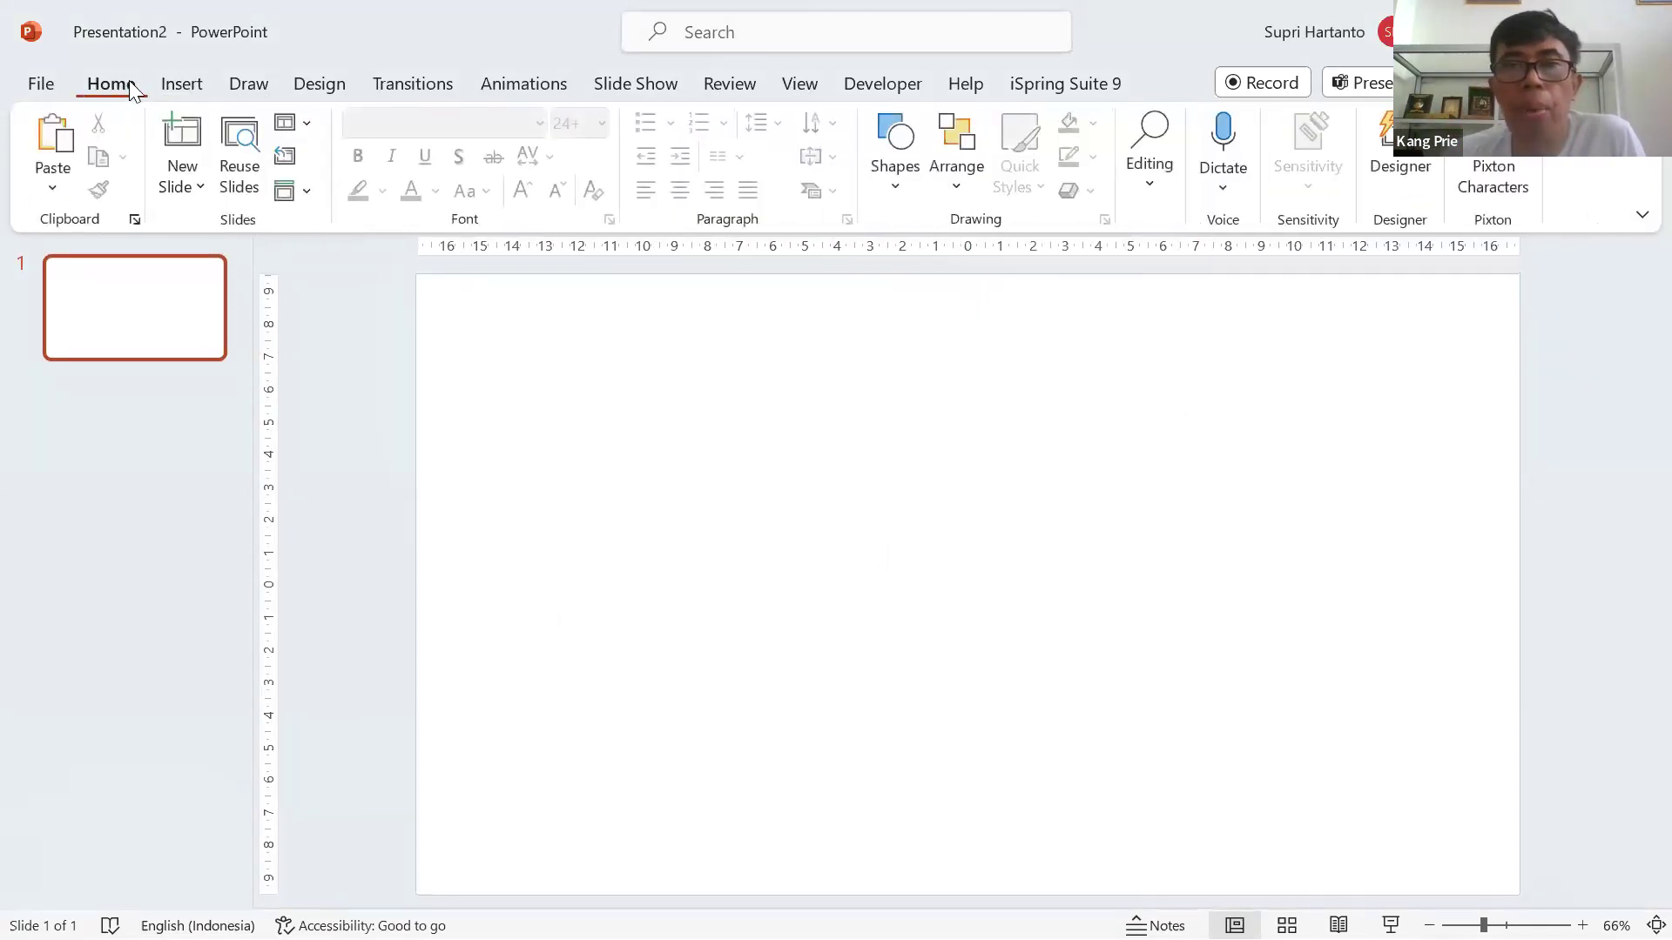
{"action": "left_click", "coordinate": [1484, 169]}
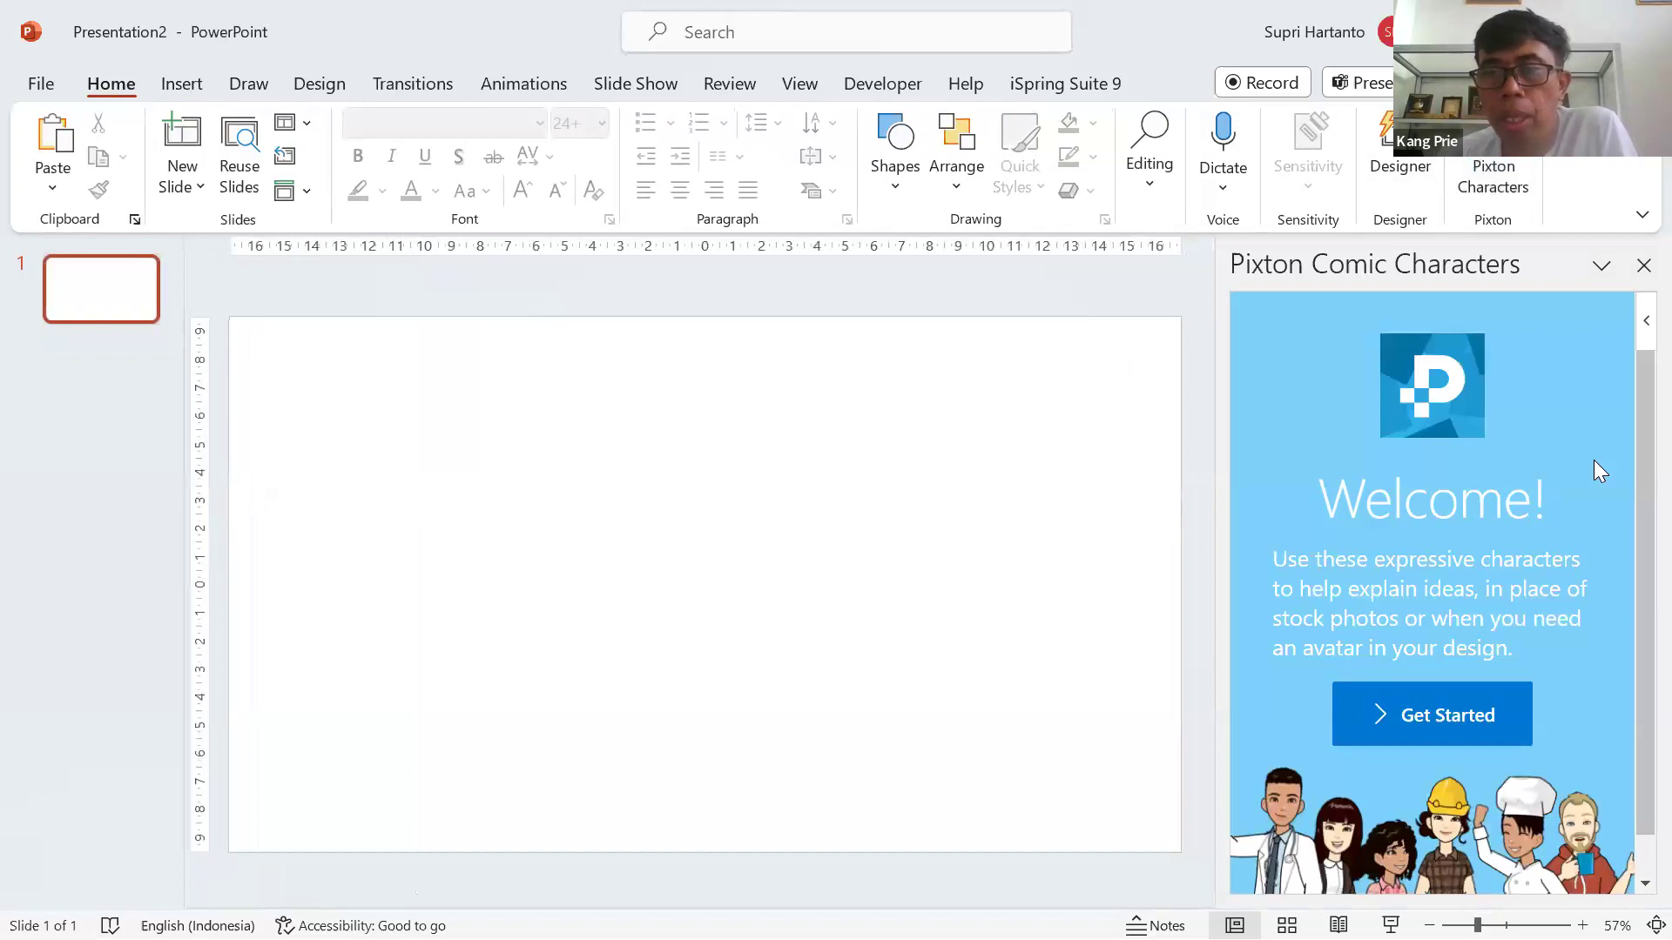
{"action": "scroll", "coordinate": [1614, 549], "scroll_direction": "down", "scroll_amount": 1}
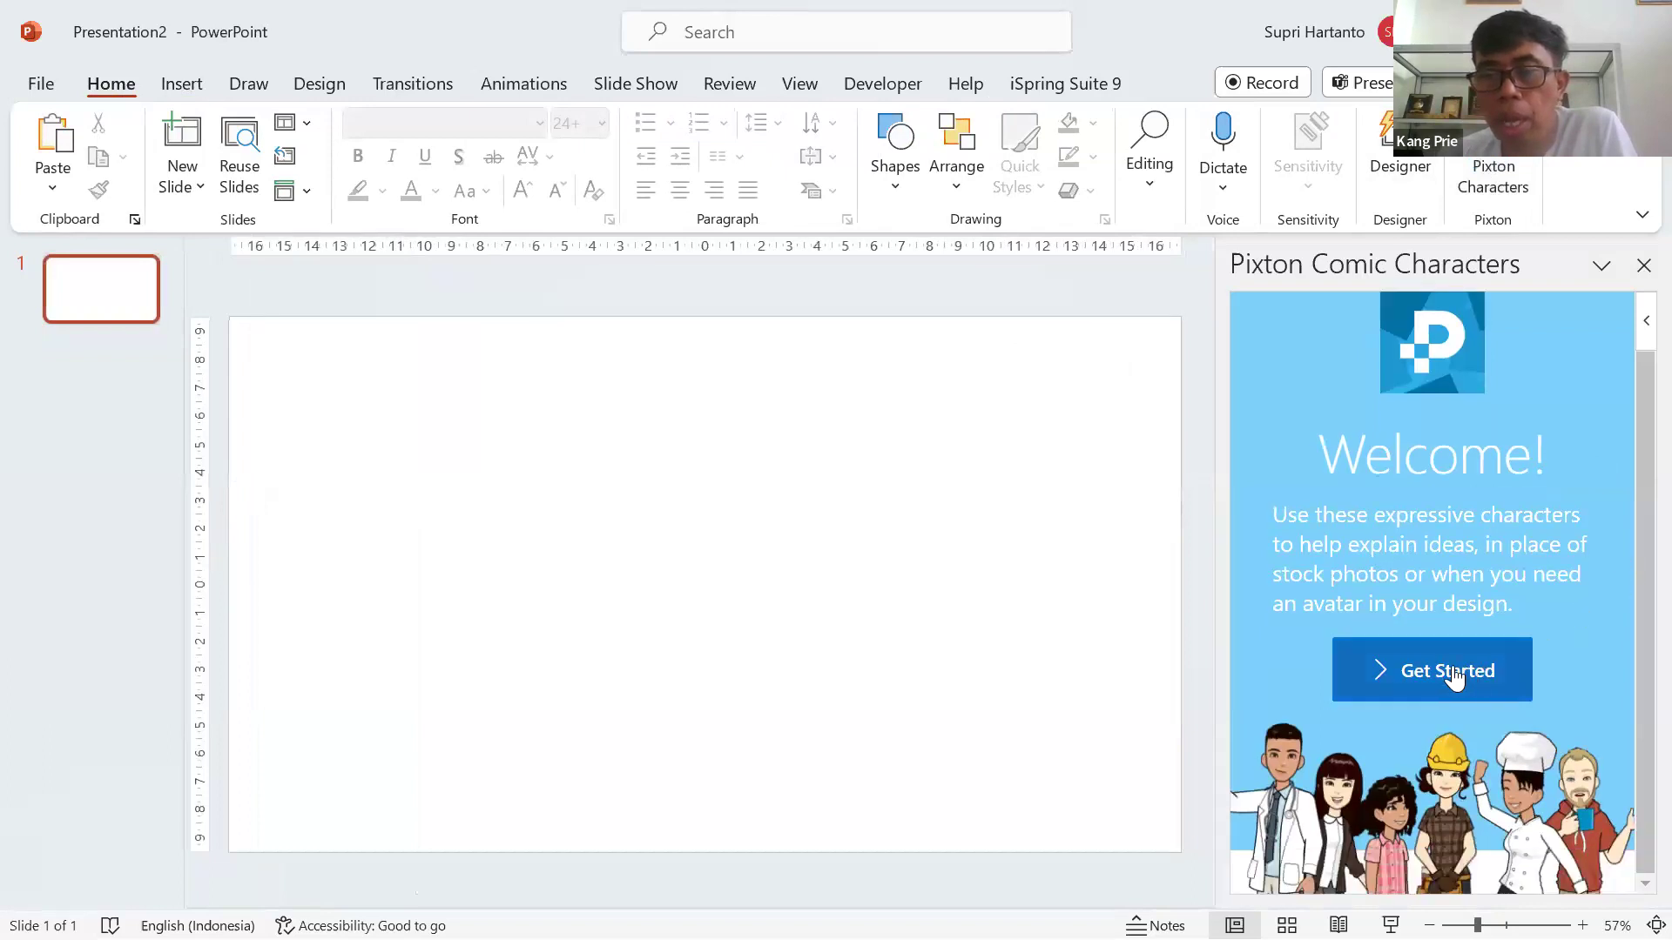
{"action": "left_click", "coordinate": [1453, 677]}
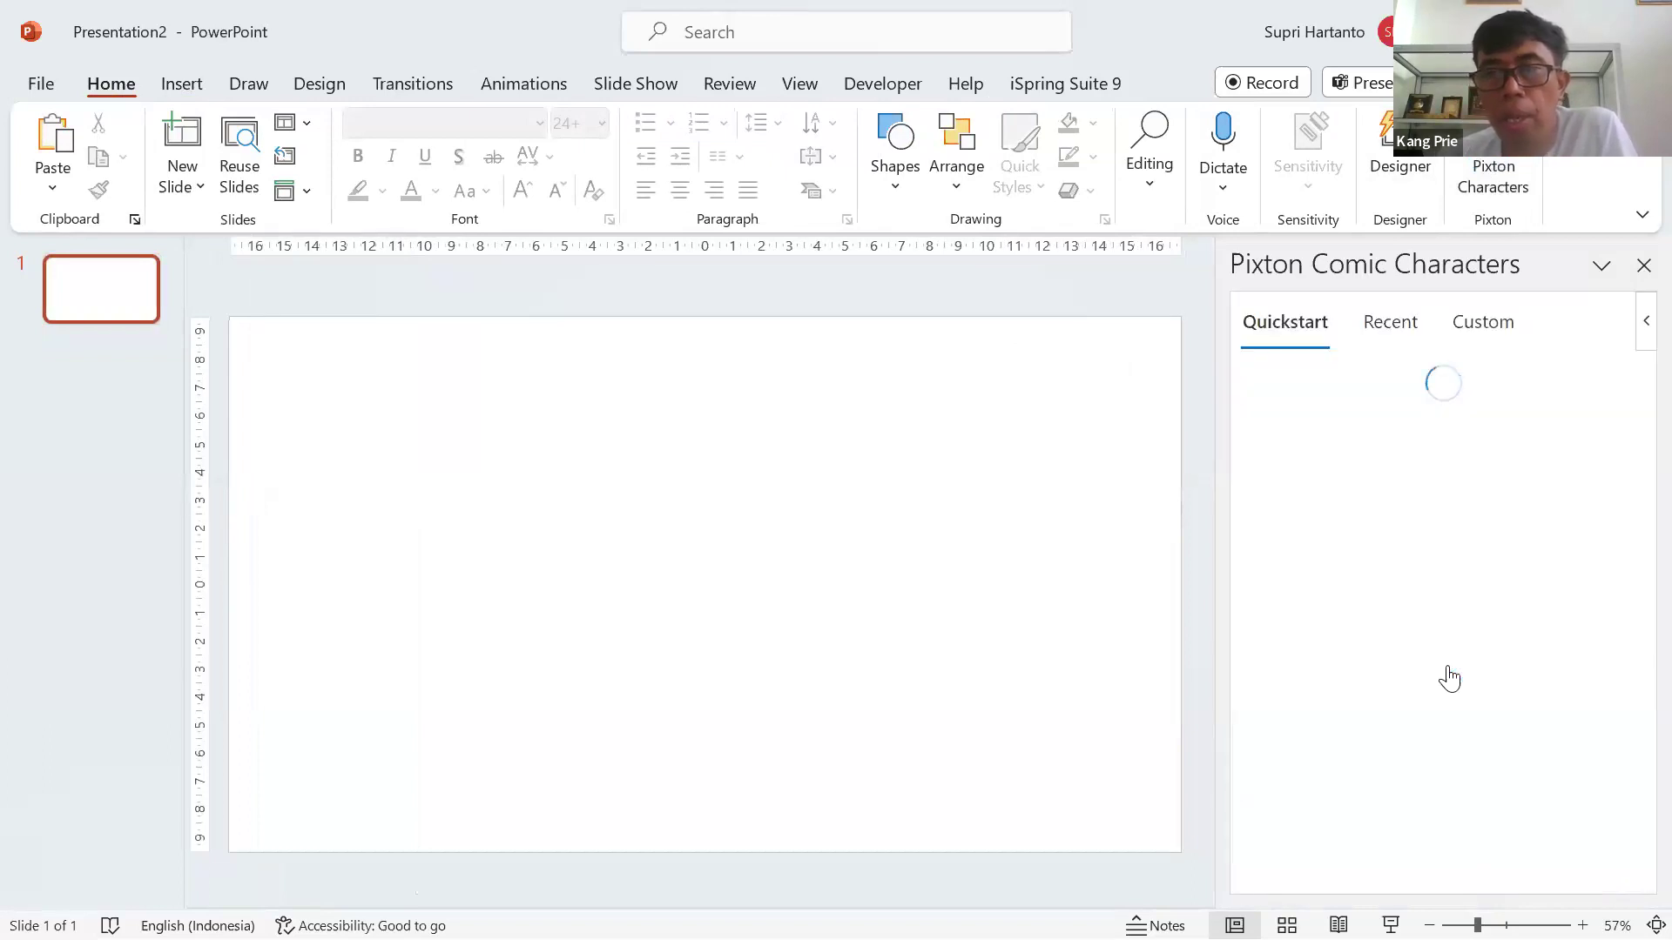
Choose the first slim, short-haired body type, light skin with very dark hair and blue-grey eyes, and the short swept-up hairstyle.
{"action": "left_click_drag", "start_coordinate": [1630, 425], "coordinate": [1630, 462]}
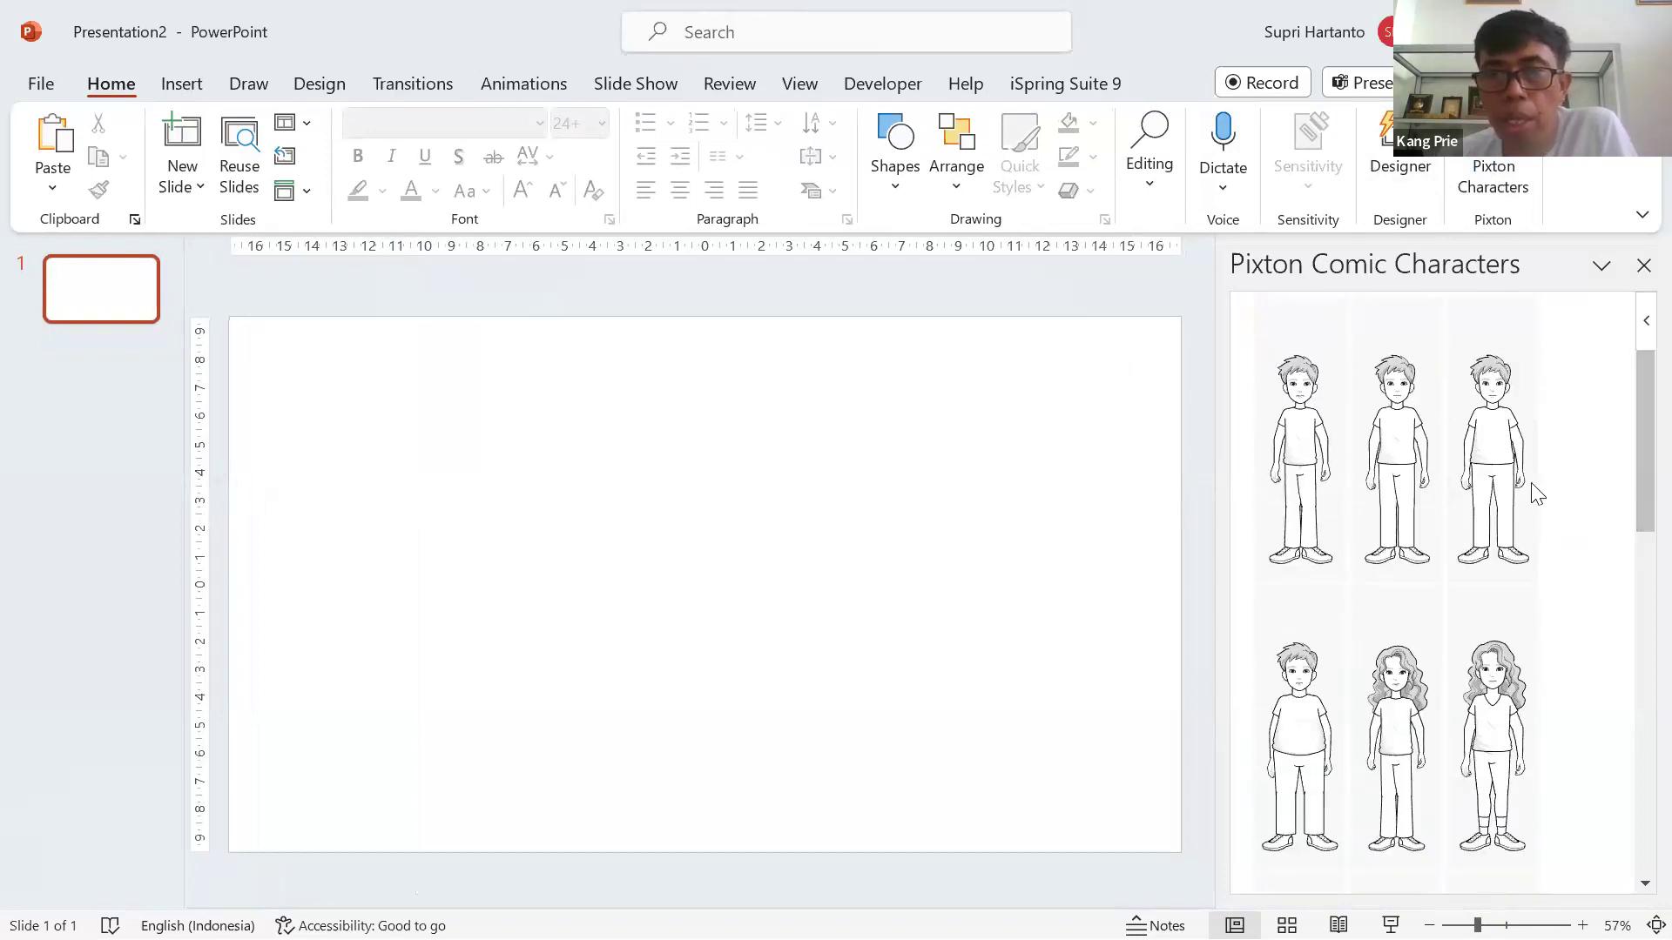
{"action": "left_click", "coordinate": [1299, 469]}
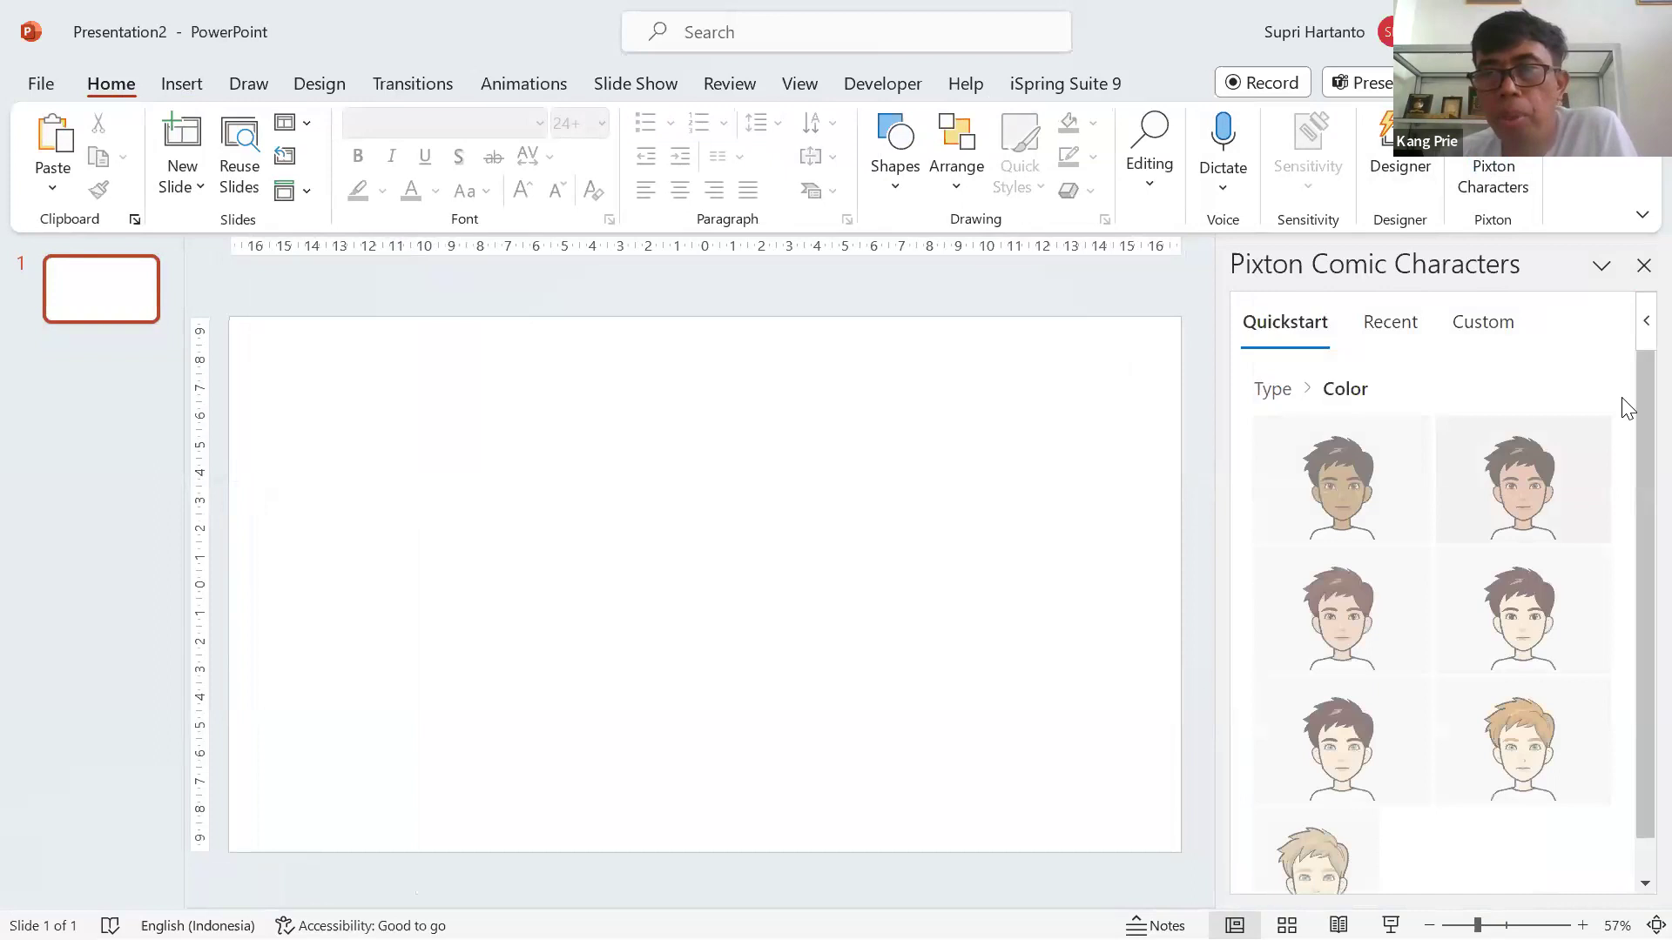
{"action": "left_click_drag", "start_coordinate": [1630, 449], "coordinate": [1630, 517]}
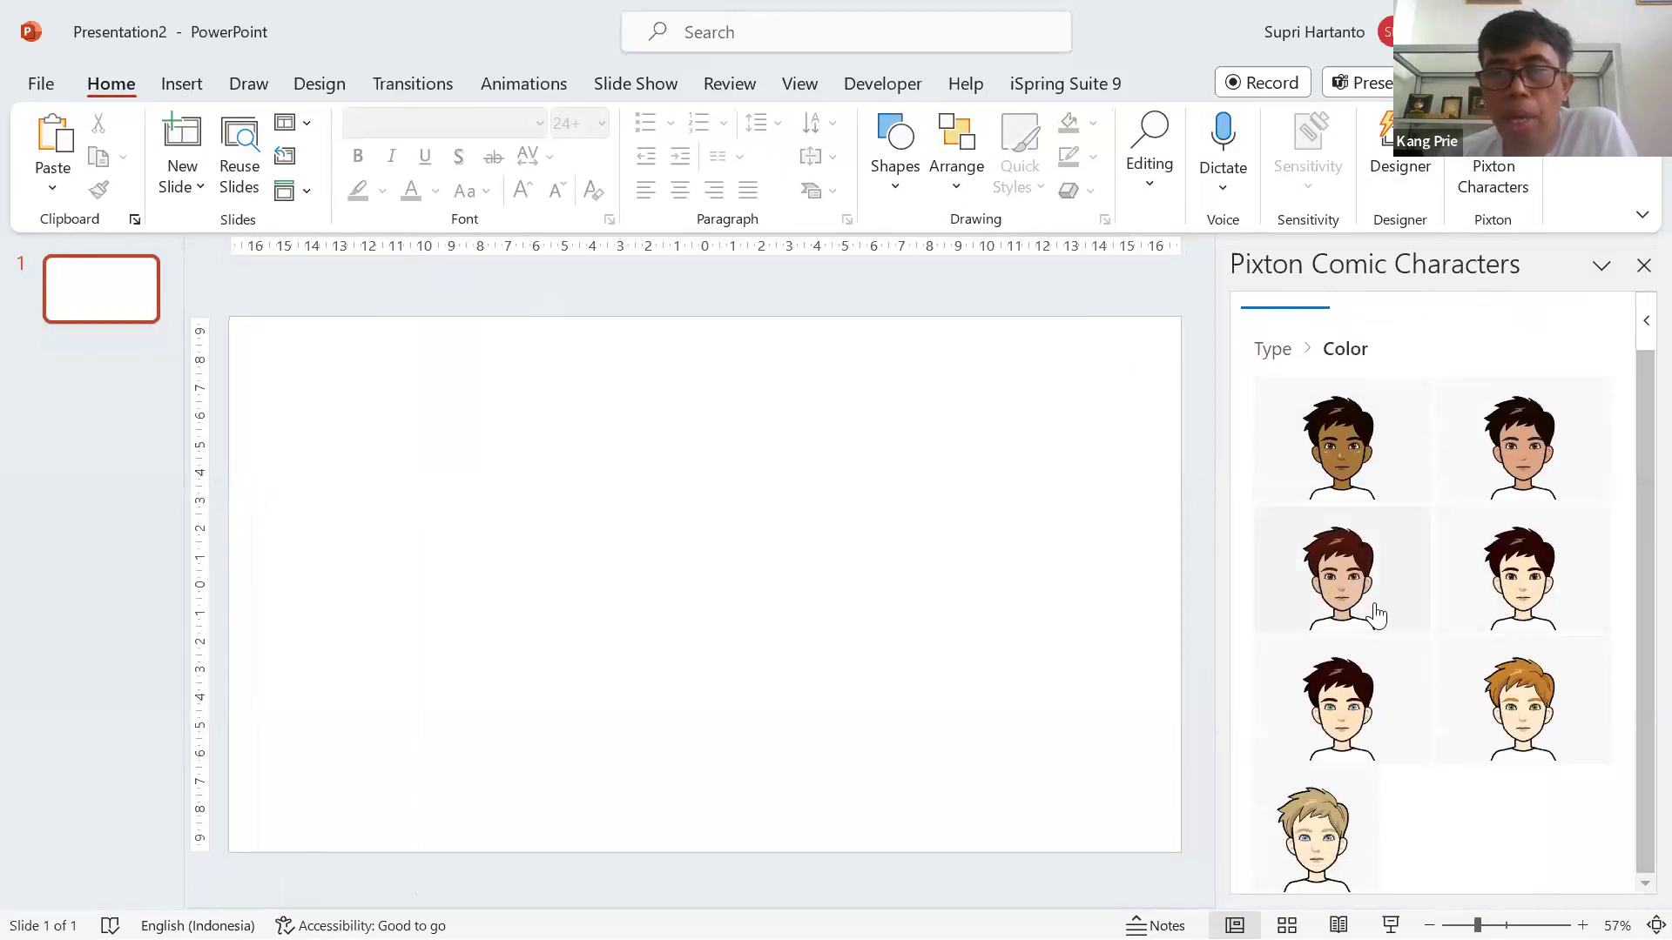
{"action": "left_click", "coordinate": [1372, 707]}
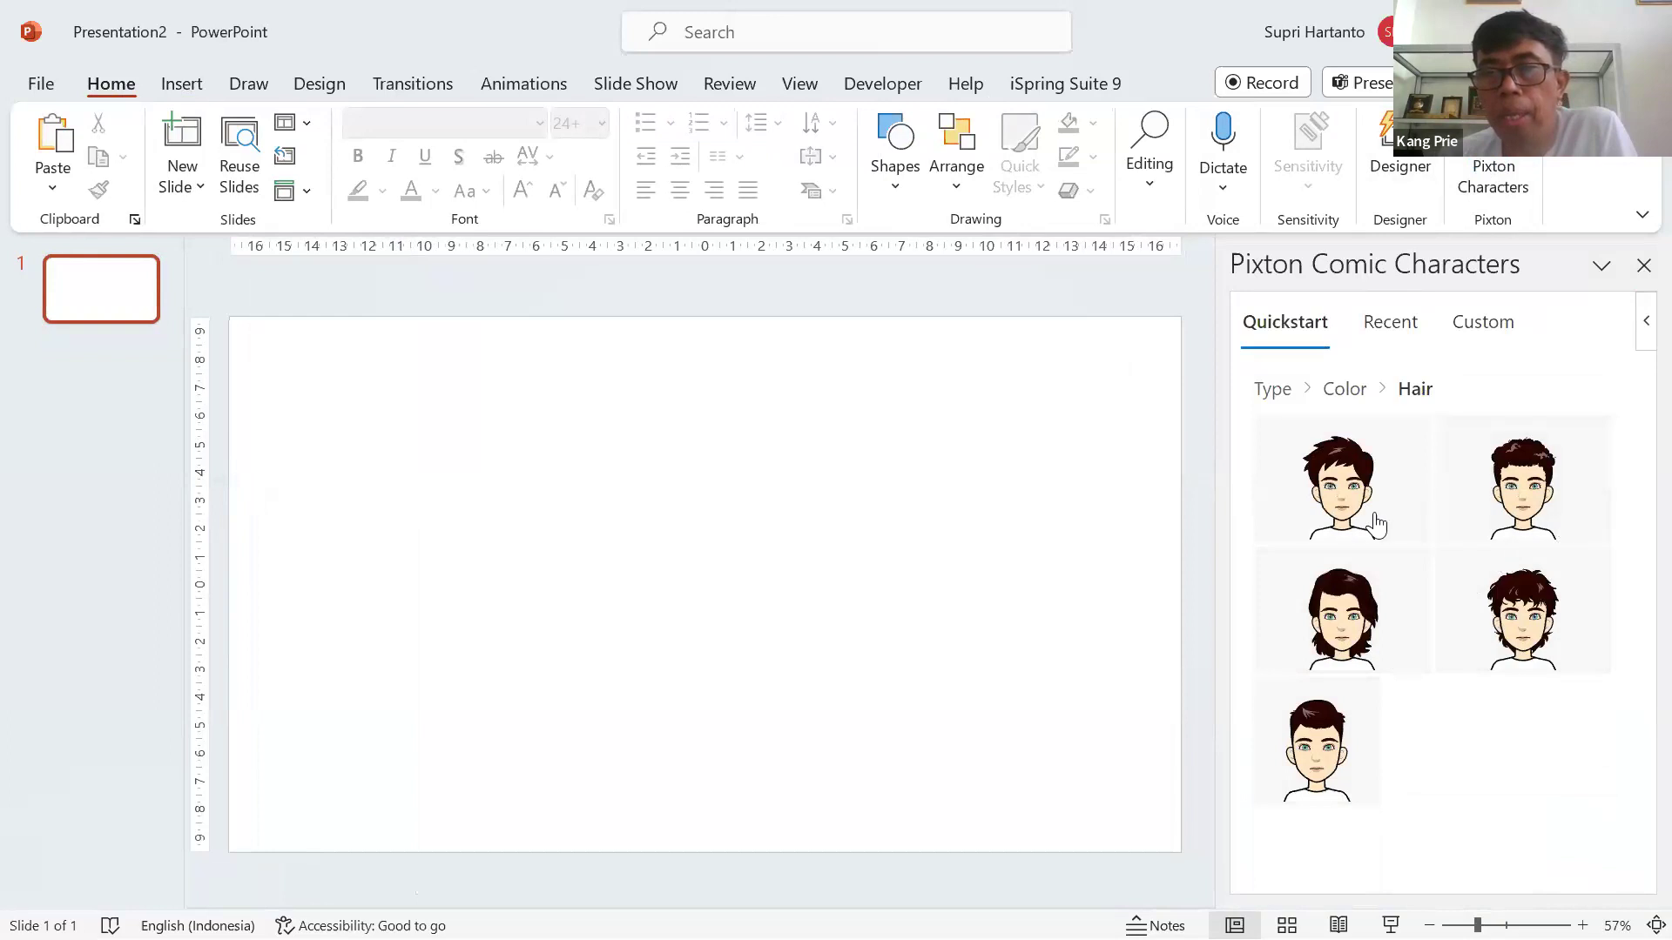
{"action": "left_click", "coordinate": [1329, 763]}
Dress the character in the dark open jacket over a gray shirt, black trousers and black sneakers.
{"action": "scroll", "coordinate": [1452, 610], "scroll_direction": "down", "scroll_amount": 2}
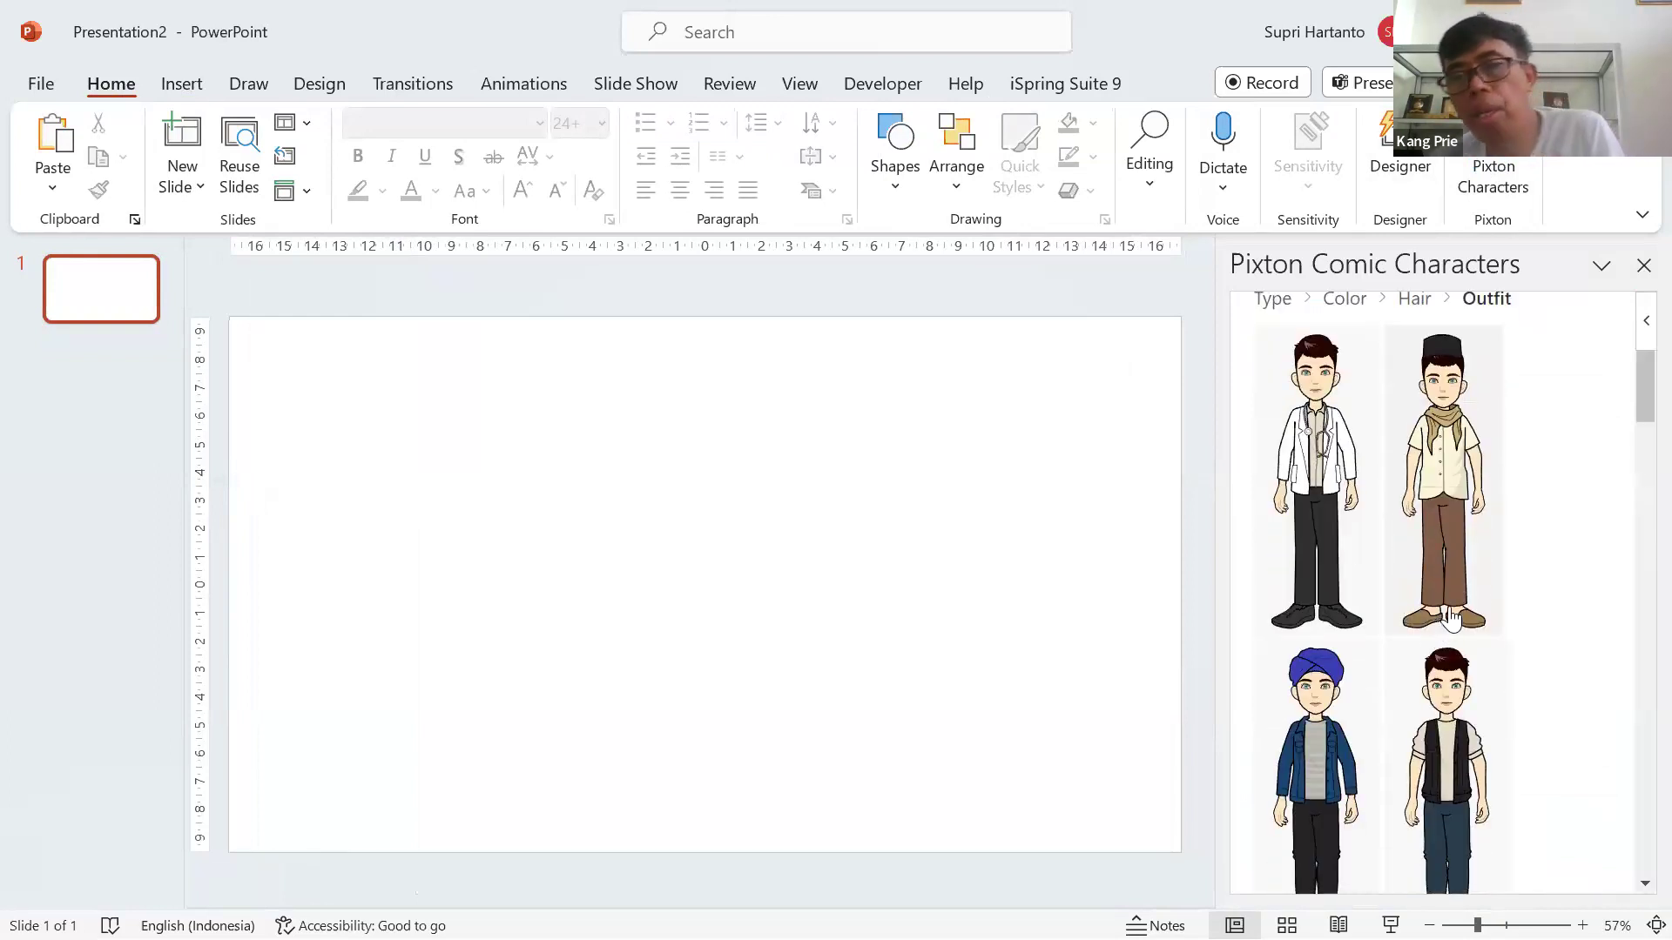
{"action": "scroll", "coordinate": [1453, 610], "scroll_direction": "down", "scroll_amount": 2}
{"action": "scroll", "coordinate": [1452, 609], "scroll_direction": "down", "scroll_amount": 4}
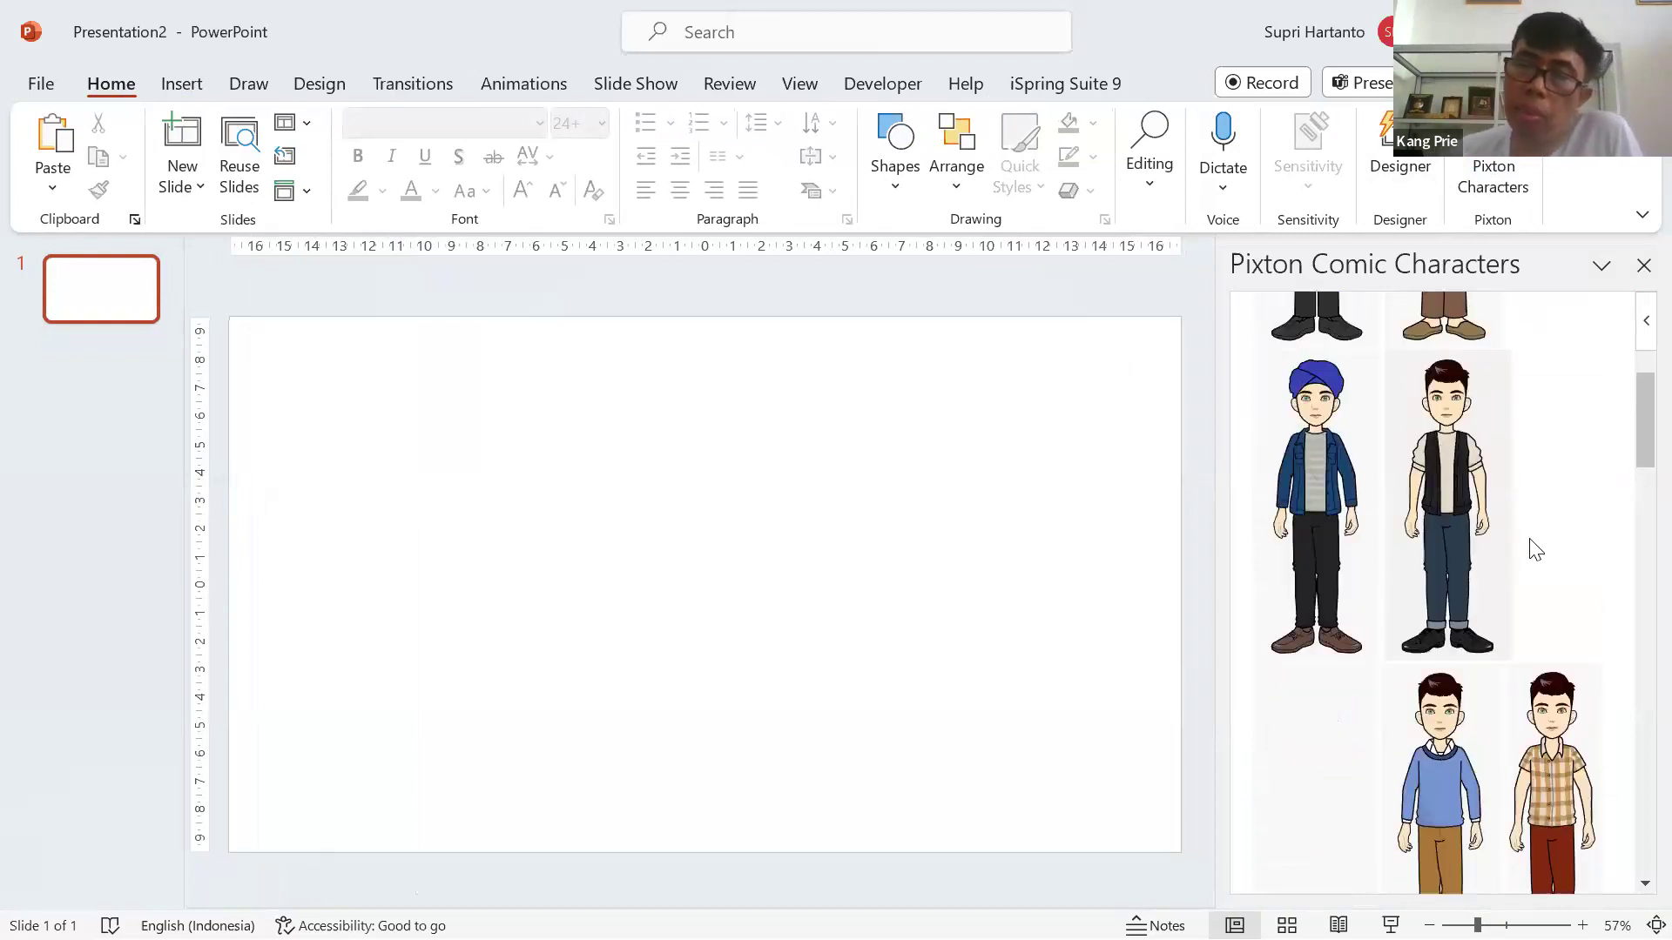
{"action": "scroll", "coordinate": [1535, 548], "scroll_direction": "down", "scroll_amount": 1}
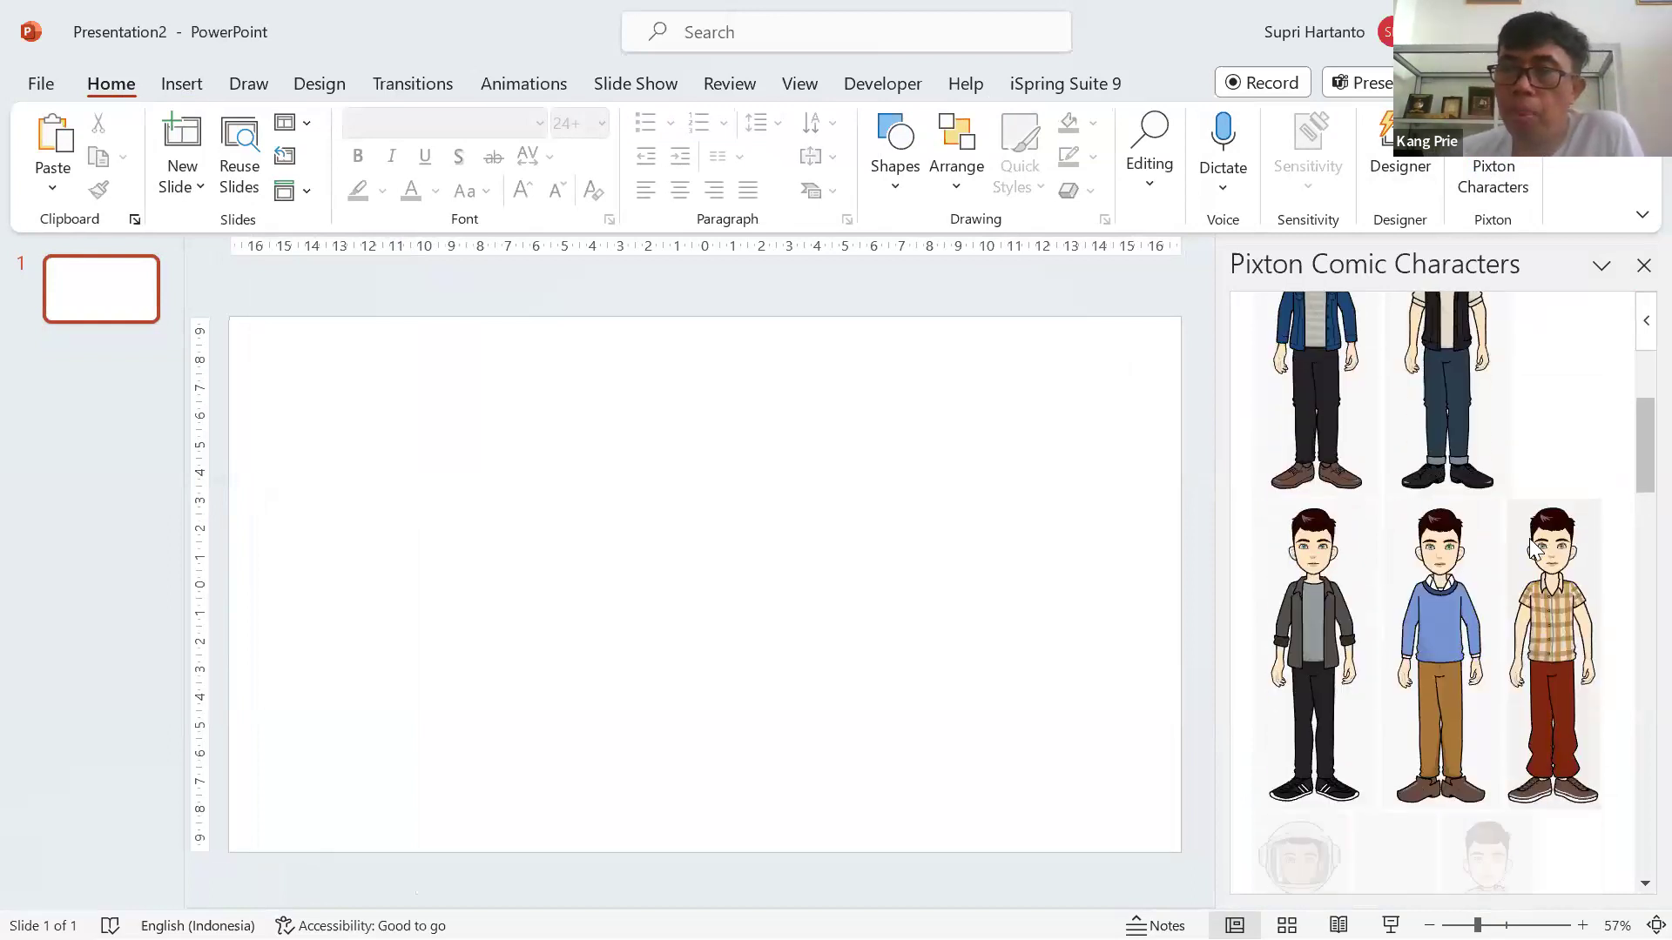
{"action": "left_click", "coordinate": [1346, 631]}
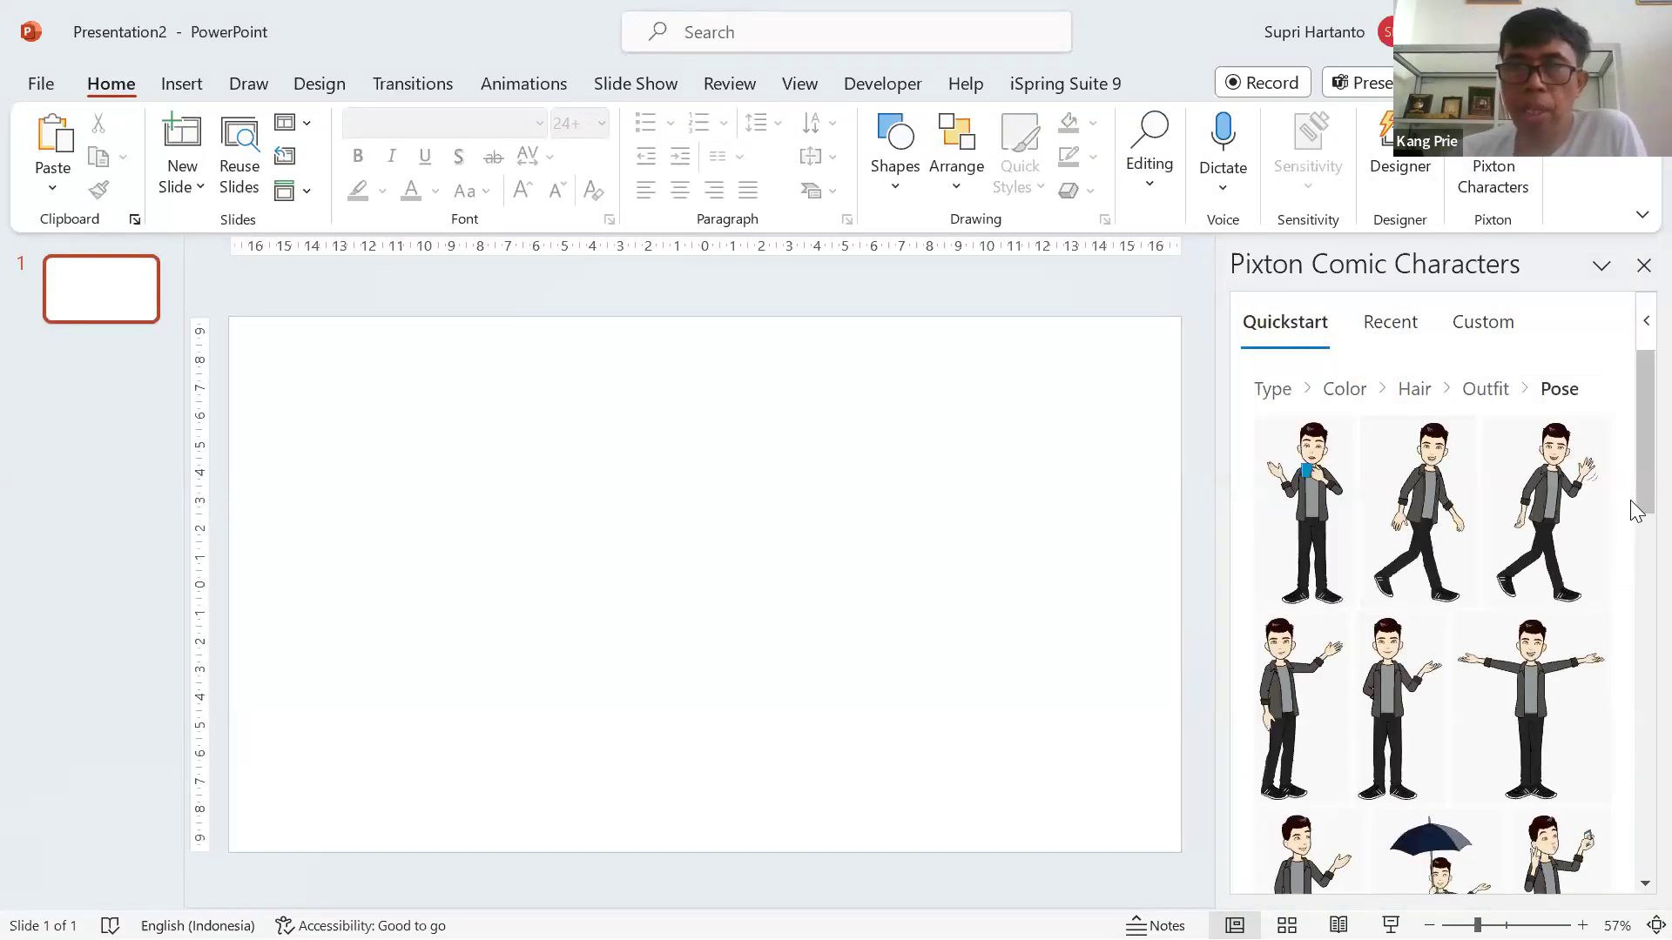
Browse the character poses and insert the one holding a blue mug with the other hand raised.
{"action": "scroll", "coordinate": [1631, 540], "scroll_direction": "down", "scroll_amount": 2}
{"action": "scroll", "coordinate": [1632, 547], "scroll_direction": "up", "scroll_amount": 2}
{"action": "scroll", "coordinate": [1631, 609], "scroll_direction": "down", "scroll_amount": 6}
{"action": "scroll", "coordinate": [1633, 540], "scroll_direction": "up", "scroll_amount": 4}
{"action": "scroll", "coordinate": [1631, 523], "scroll_direction": "up", "scroll_amount": 2}
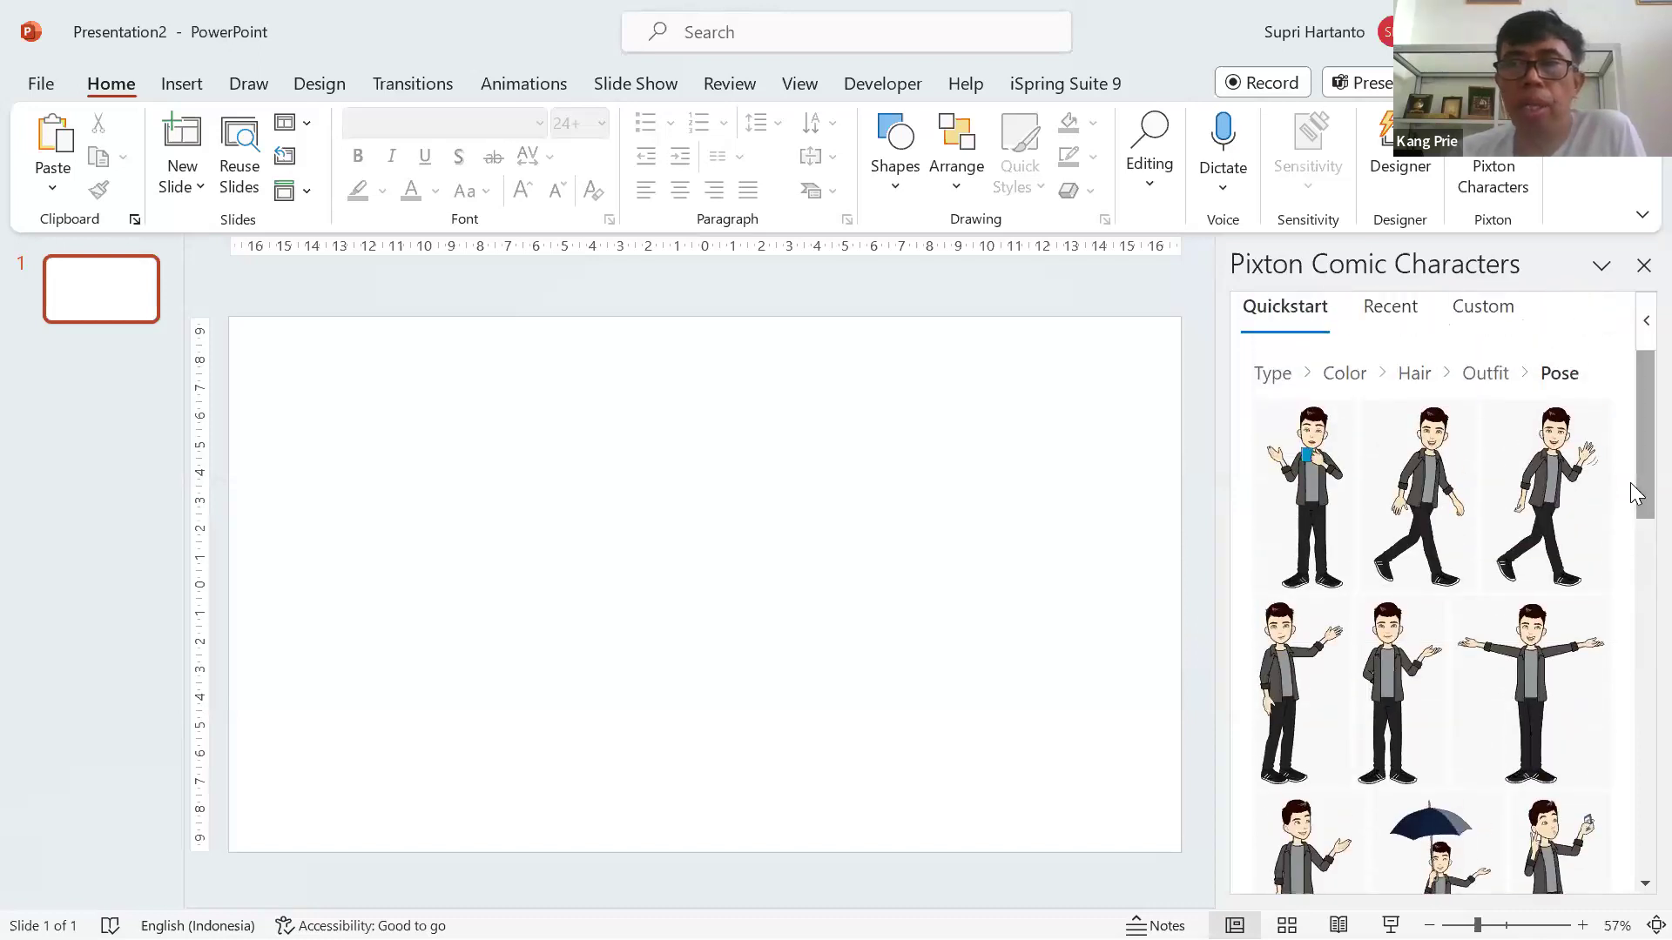
{"action": "left_click", "coordinate": [1332, 516]}
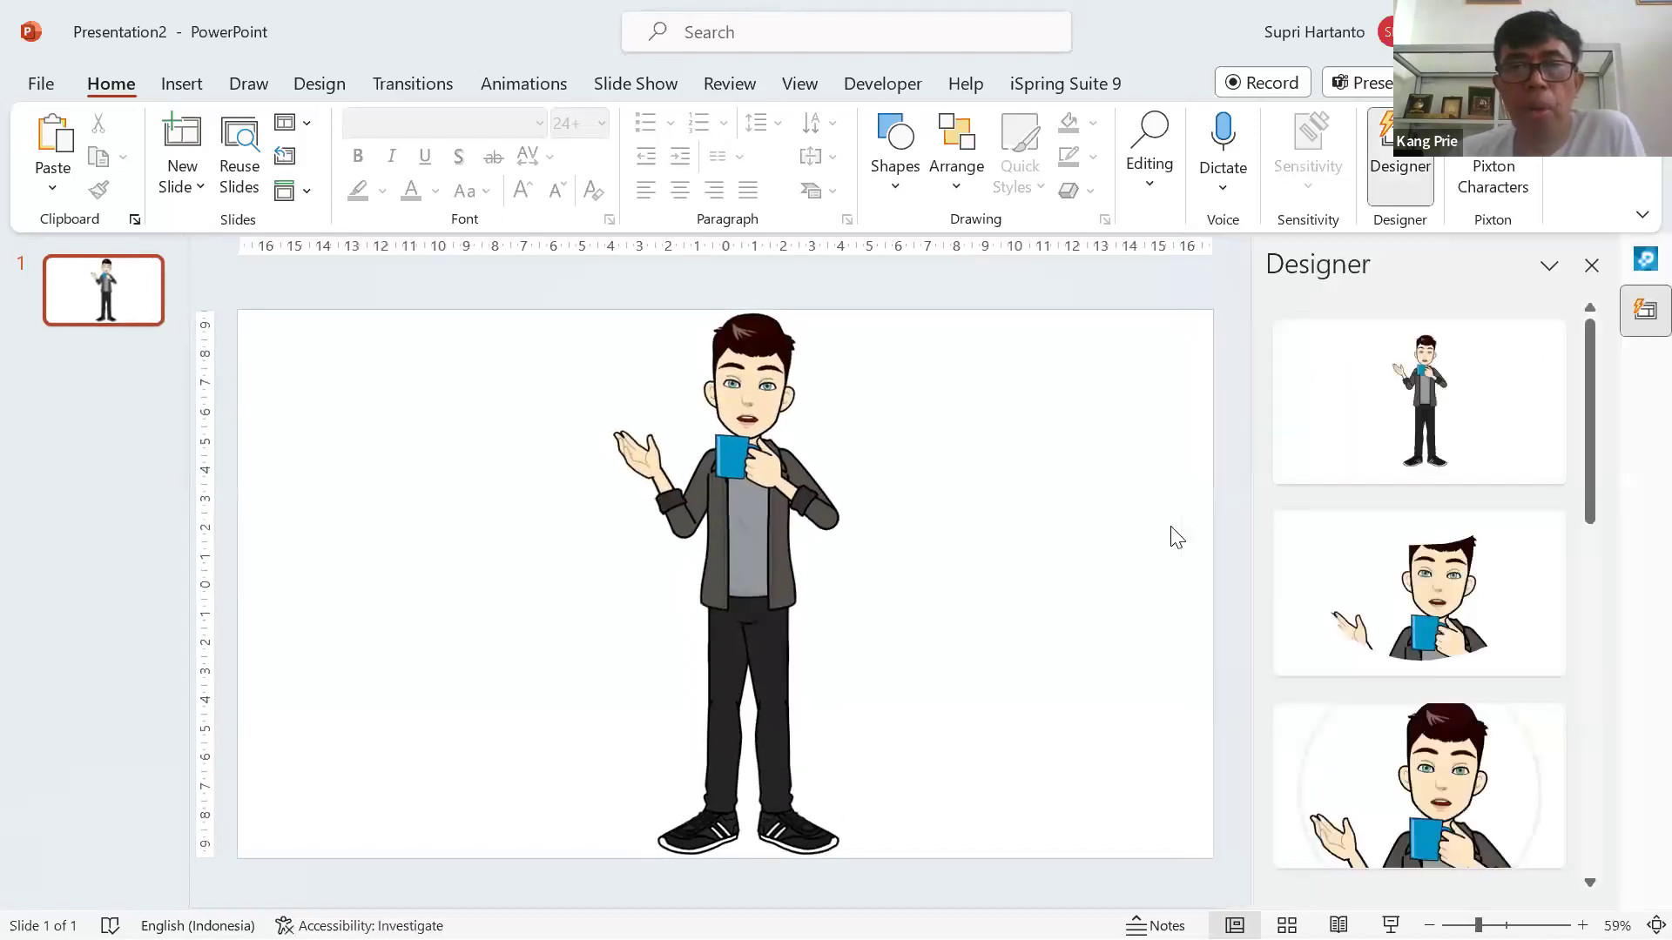
Shrink the mug-holding character to about four-fifths of its size, keeping its feet near the slide's lower edge.
{"action": "left_click", "coordinate": [780, 409]}
{"action": "left_click_drag", "start_coordinate": [849, 330], "coordinate": [802, 438]}
{"action": "left_click", "coordinate": [1140, 422]}
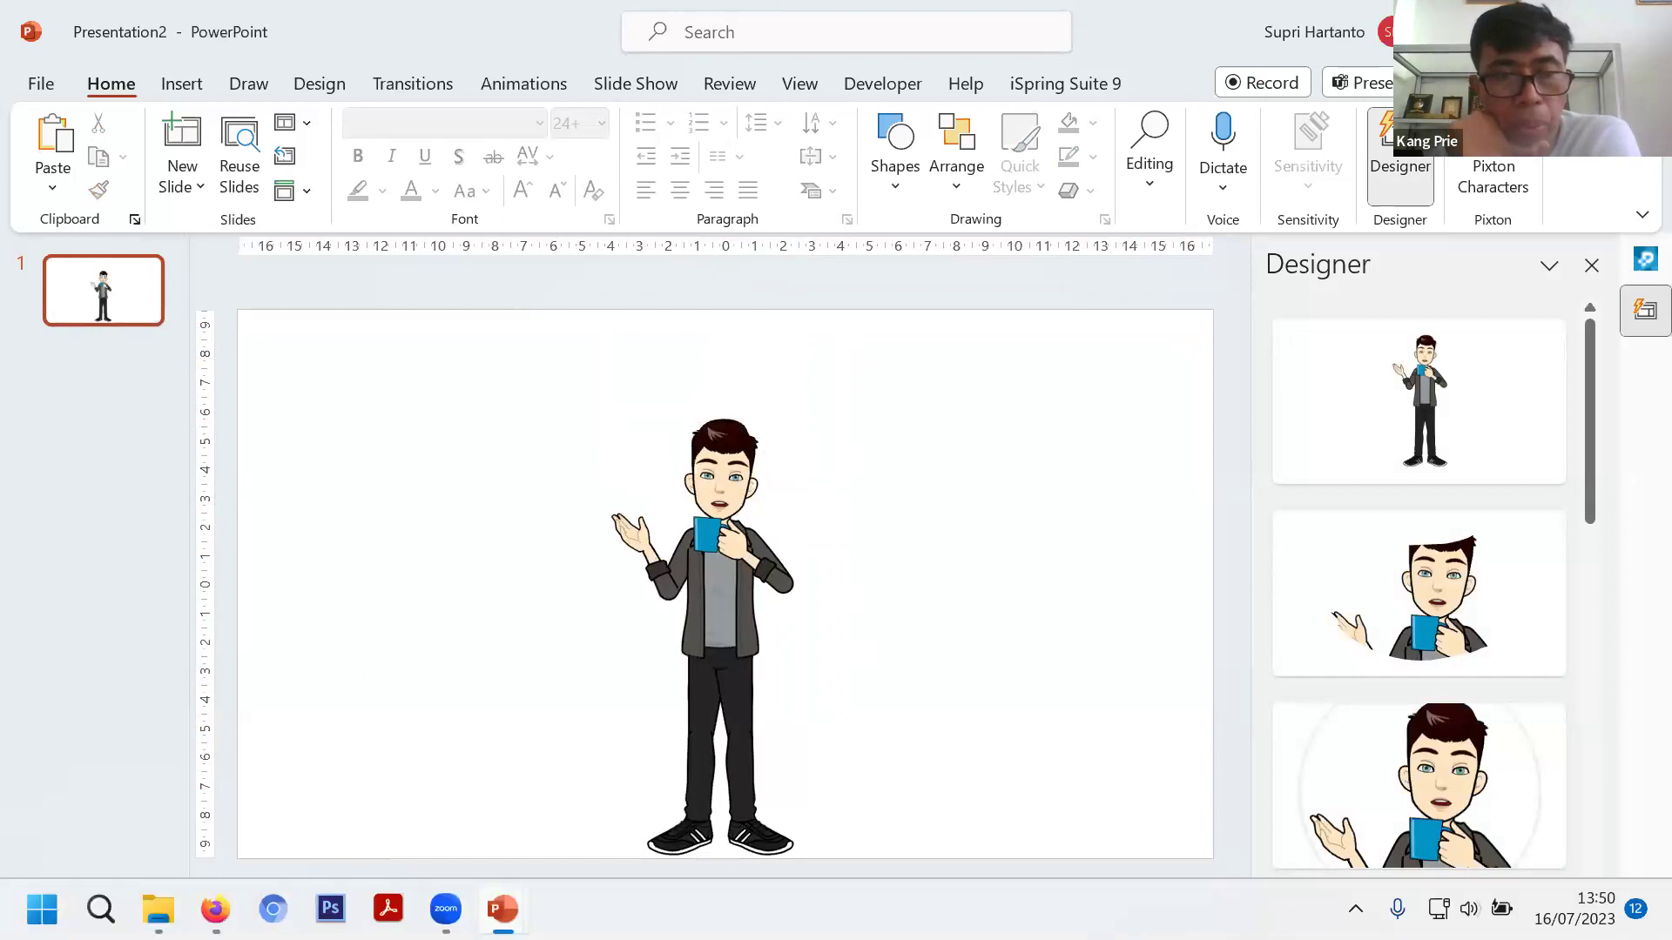
Switch to File Explorer, return to the contoh presentasi folder, and open the KOMEDI comic flipbook from the magazine folder.
{"action": "mouse_move", "coordinate": [502, 910]}
{"action": "mouse_move", "coordinate": [158, 910]}
{"action": "left_click", "coordinate": [116, 784]}
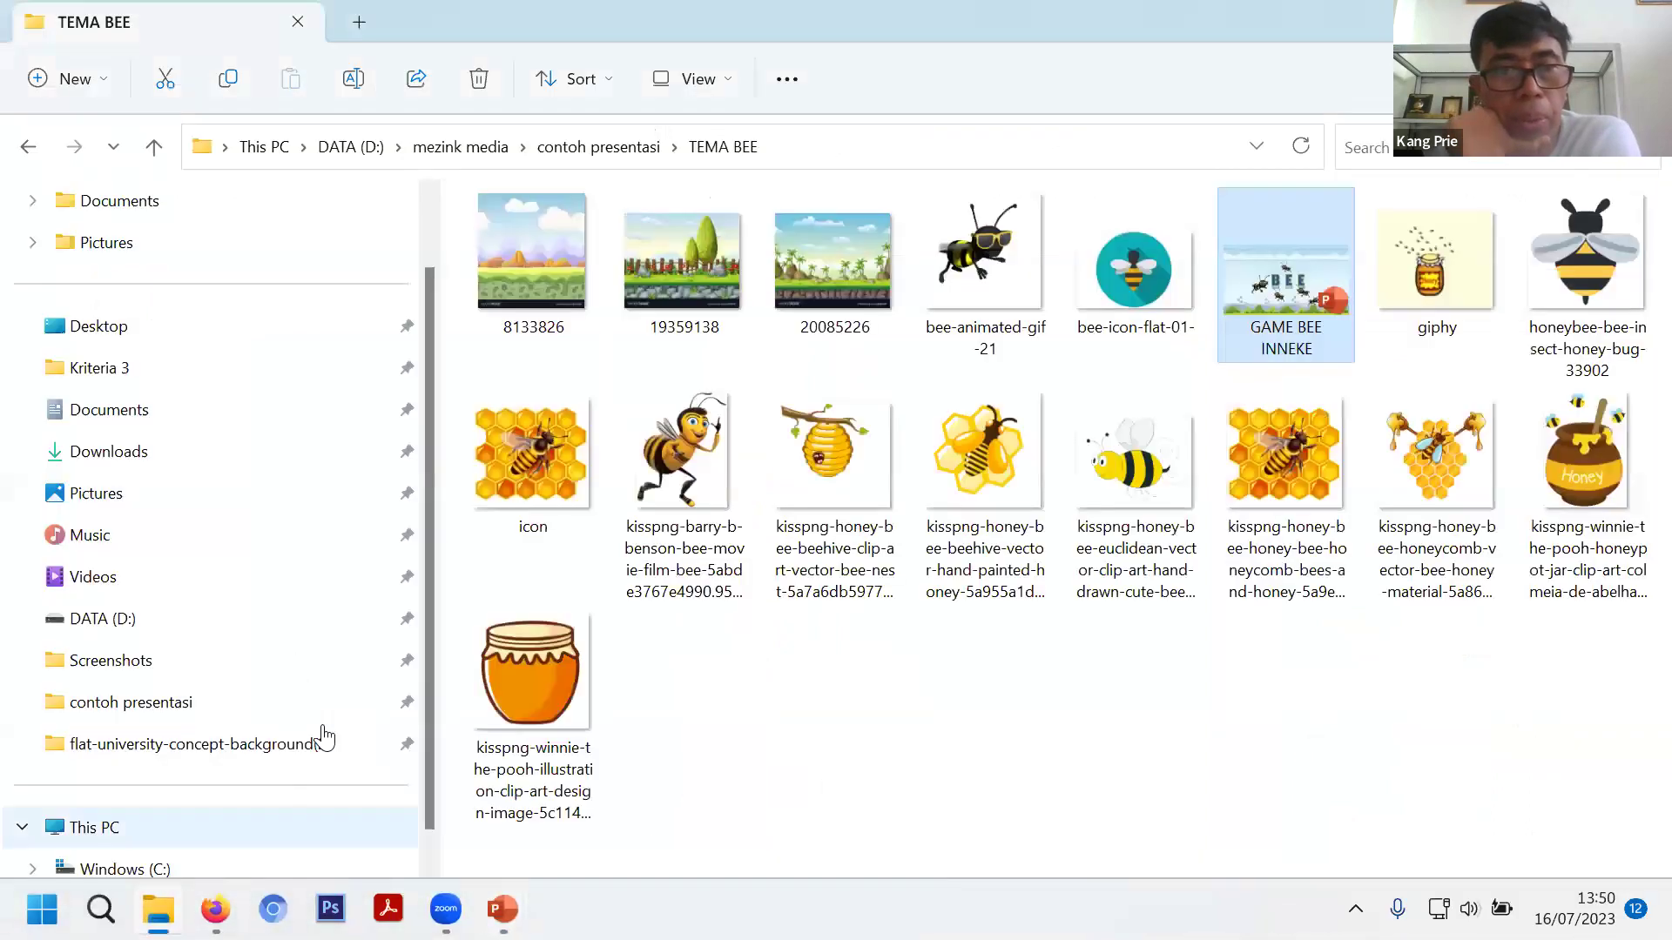
{"action": "left_click", "coordinate": [28, 146]}
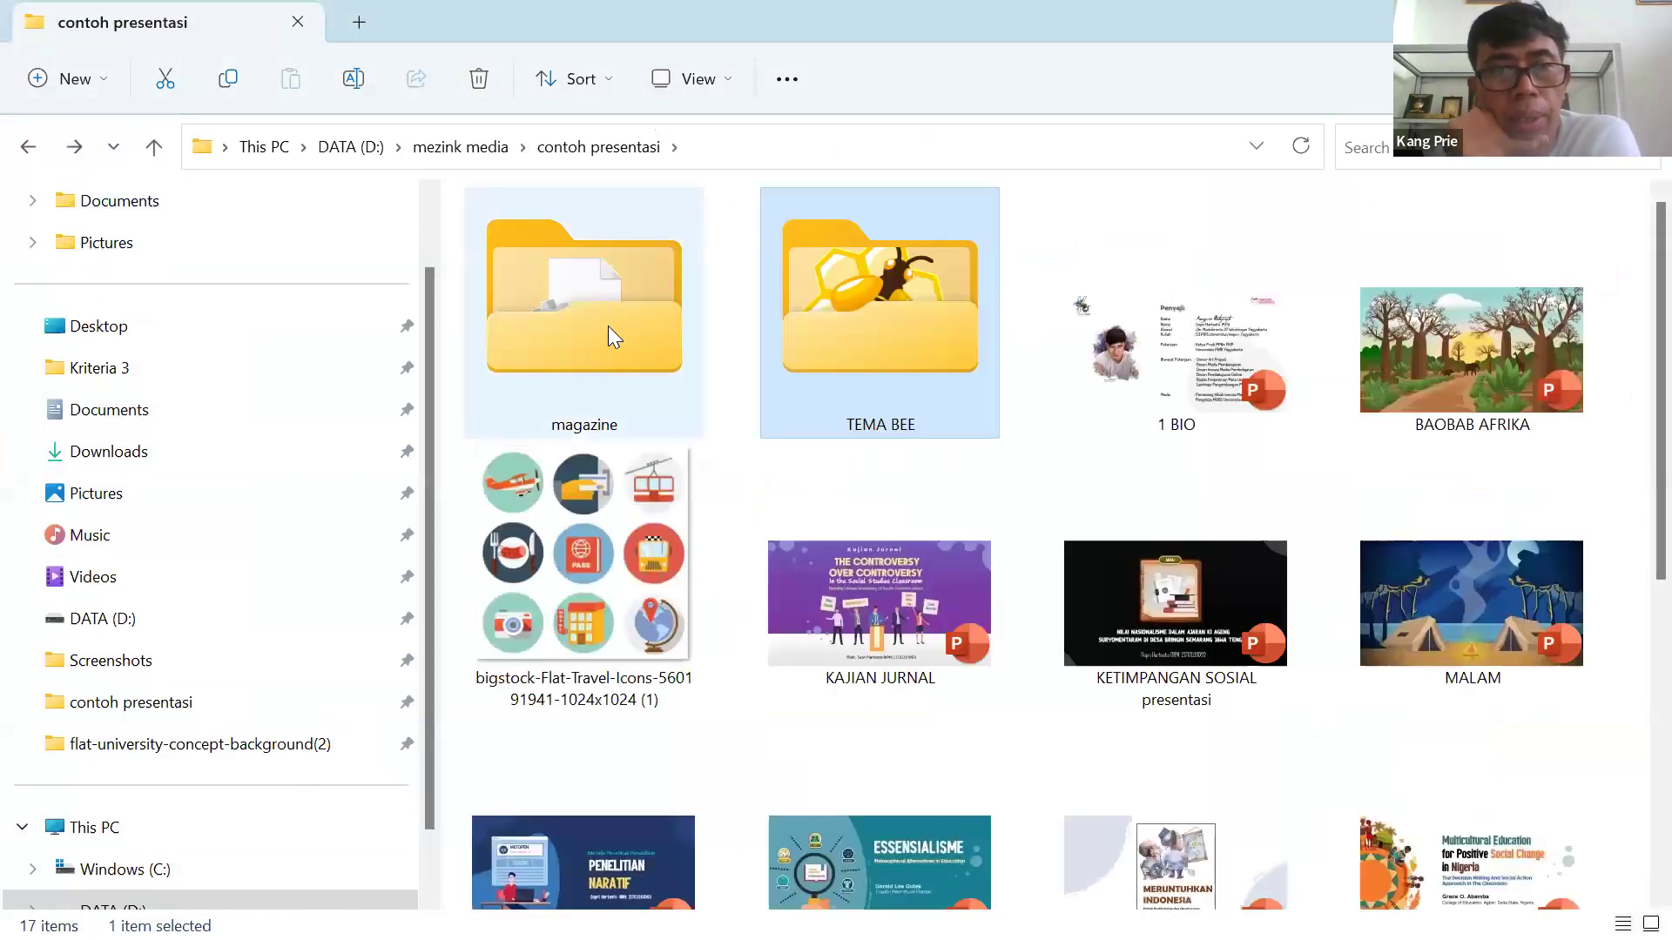
{"action": "double_click", "coordinate": [608, 326]}
{"action": "double_click", "coordinate": [608, 326]}
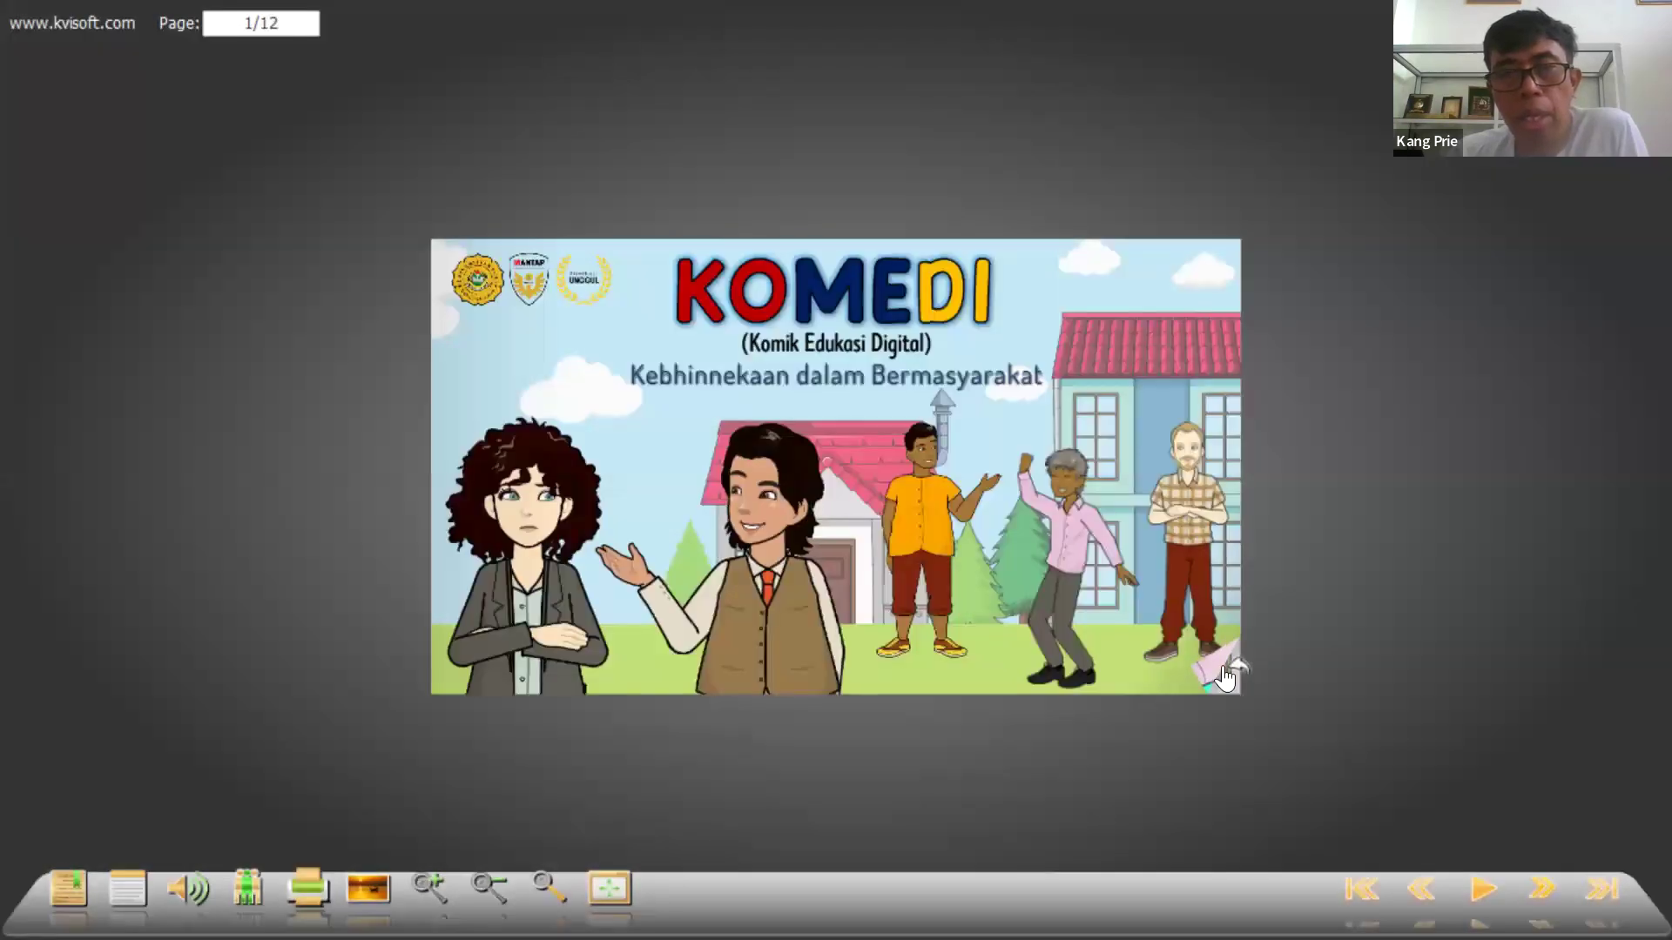
Page through the KOMEDI comic to pages 10-11 and back to pages 4-5, examining its characters and scenes.
{"action": "left_click", "coordinate": [1225, 677]}
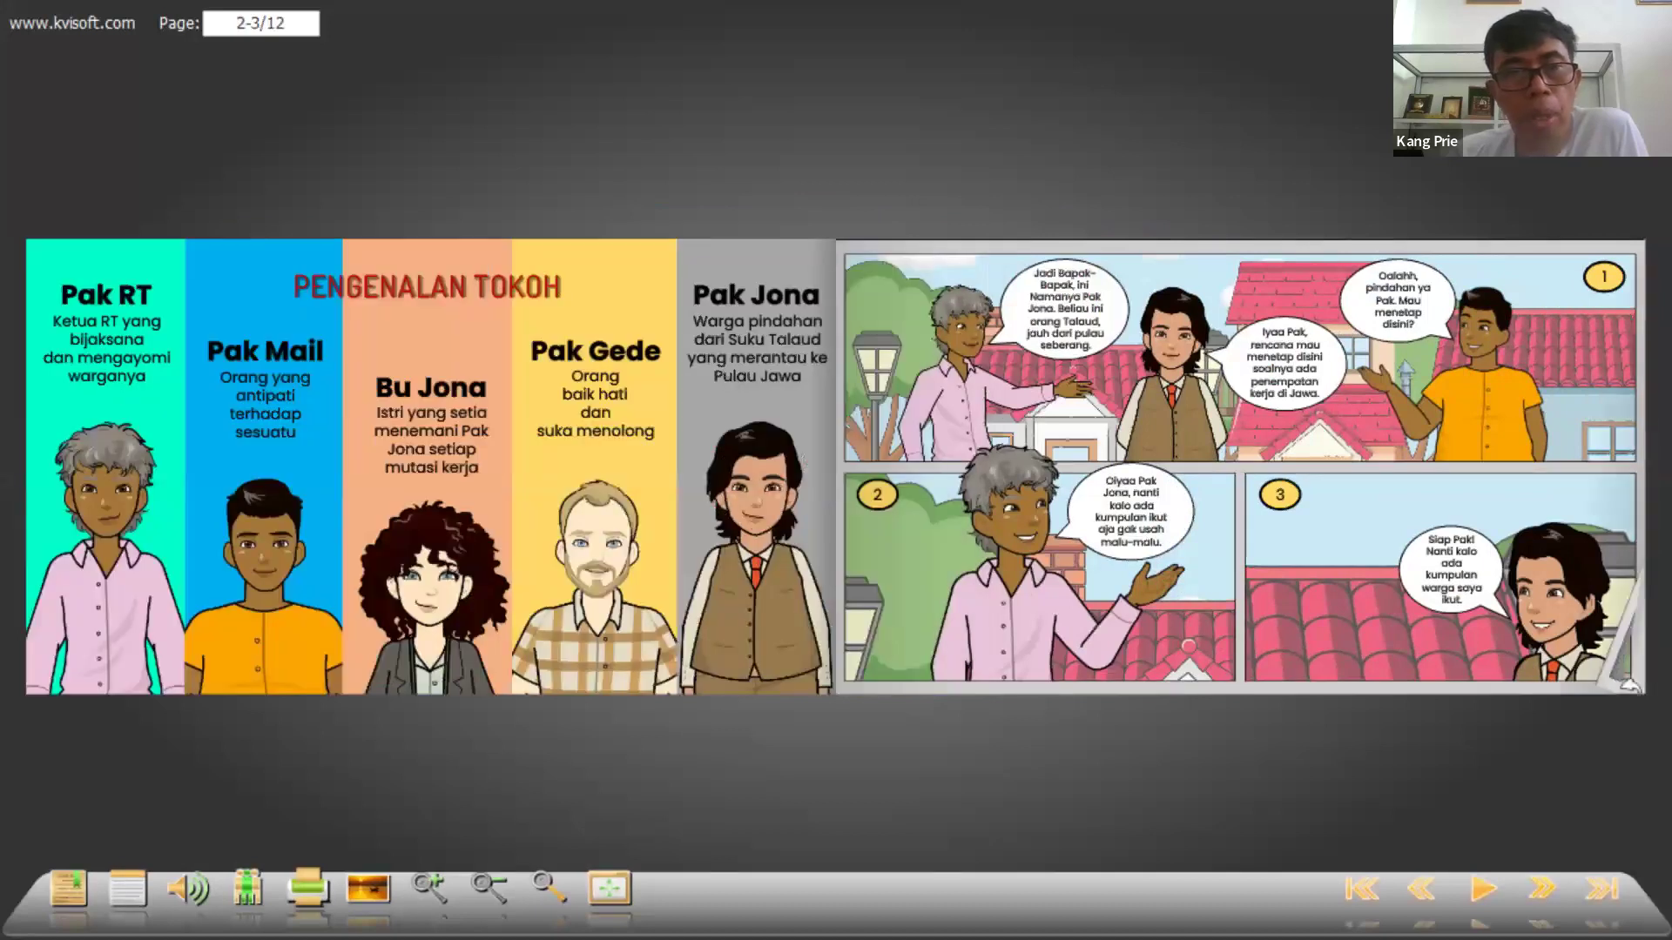
{"action": "left_click", "coordinate": [1620, 688]}
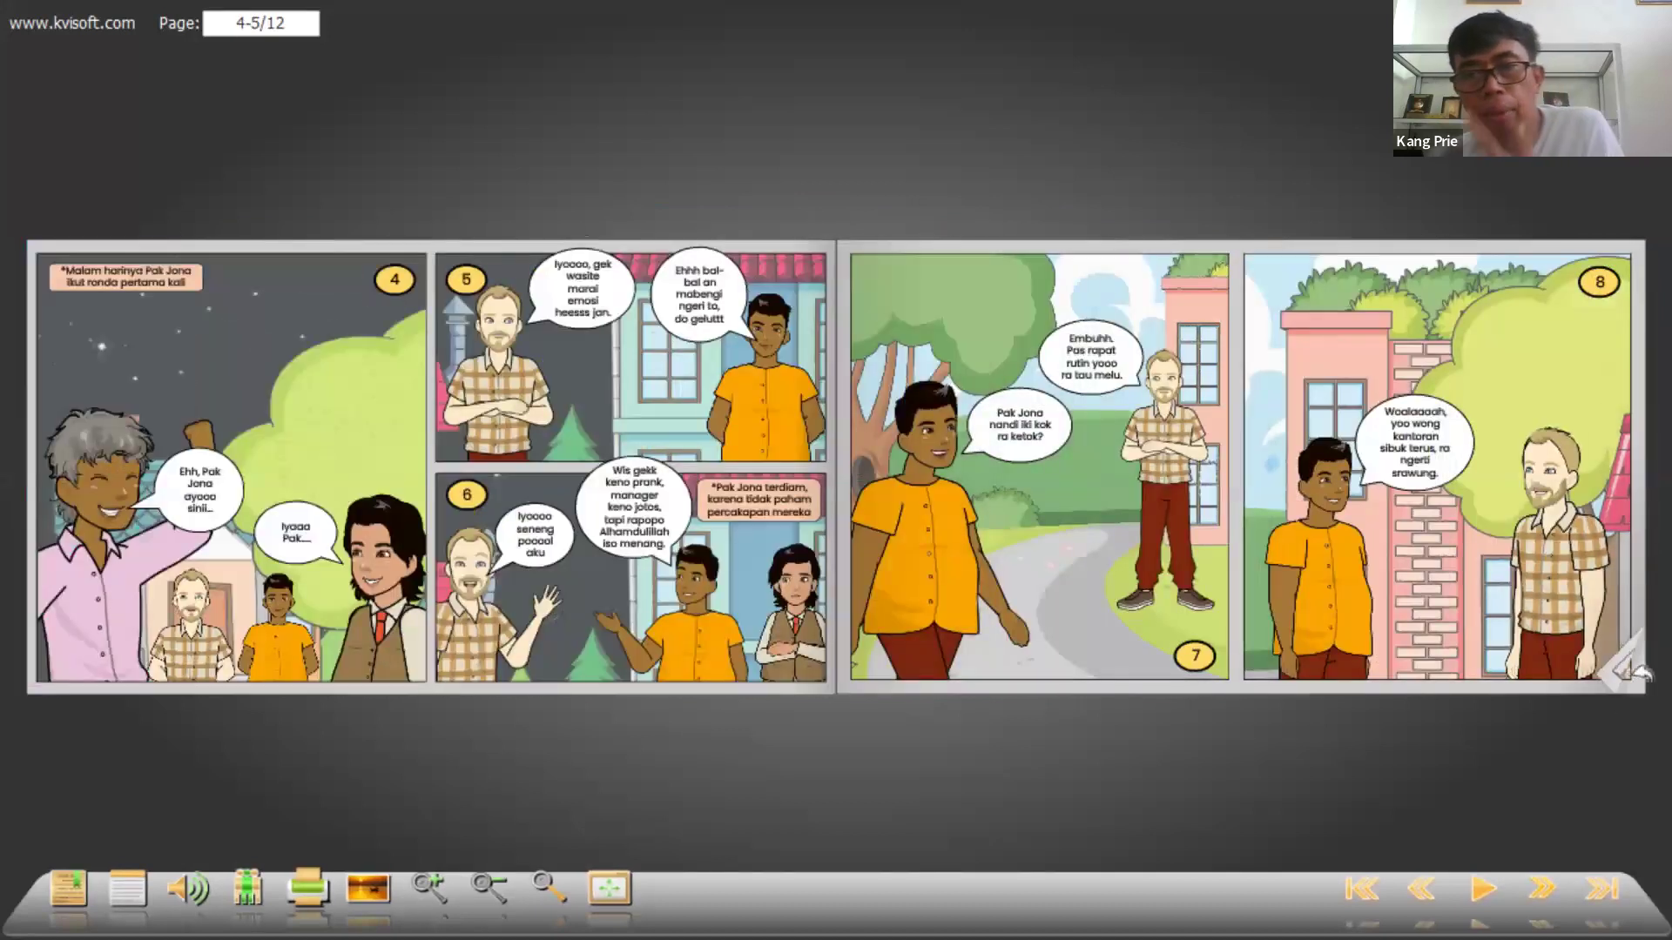
{"action": "left_click", "coordinate": [1630, 670]}
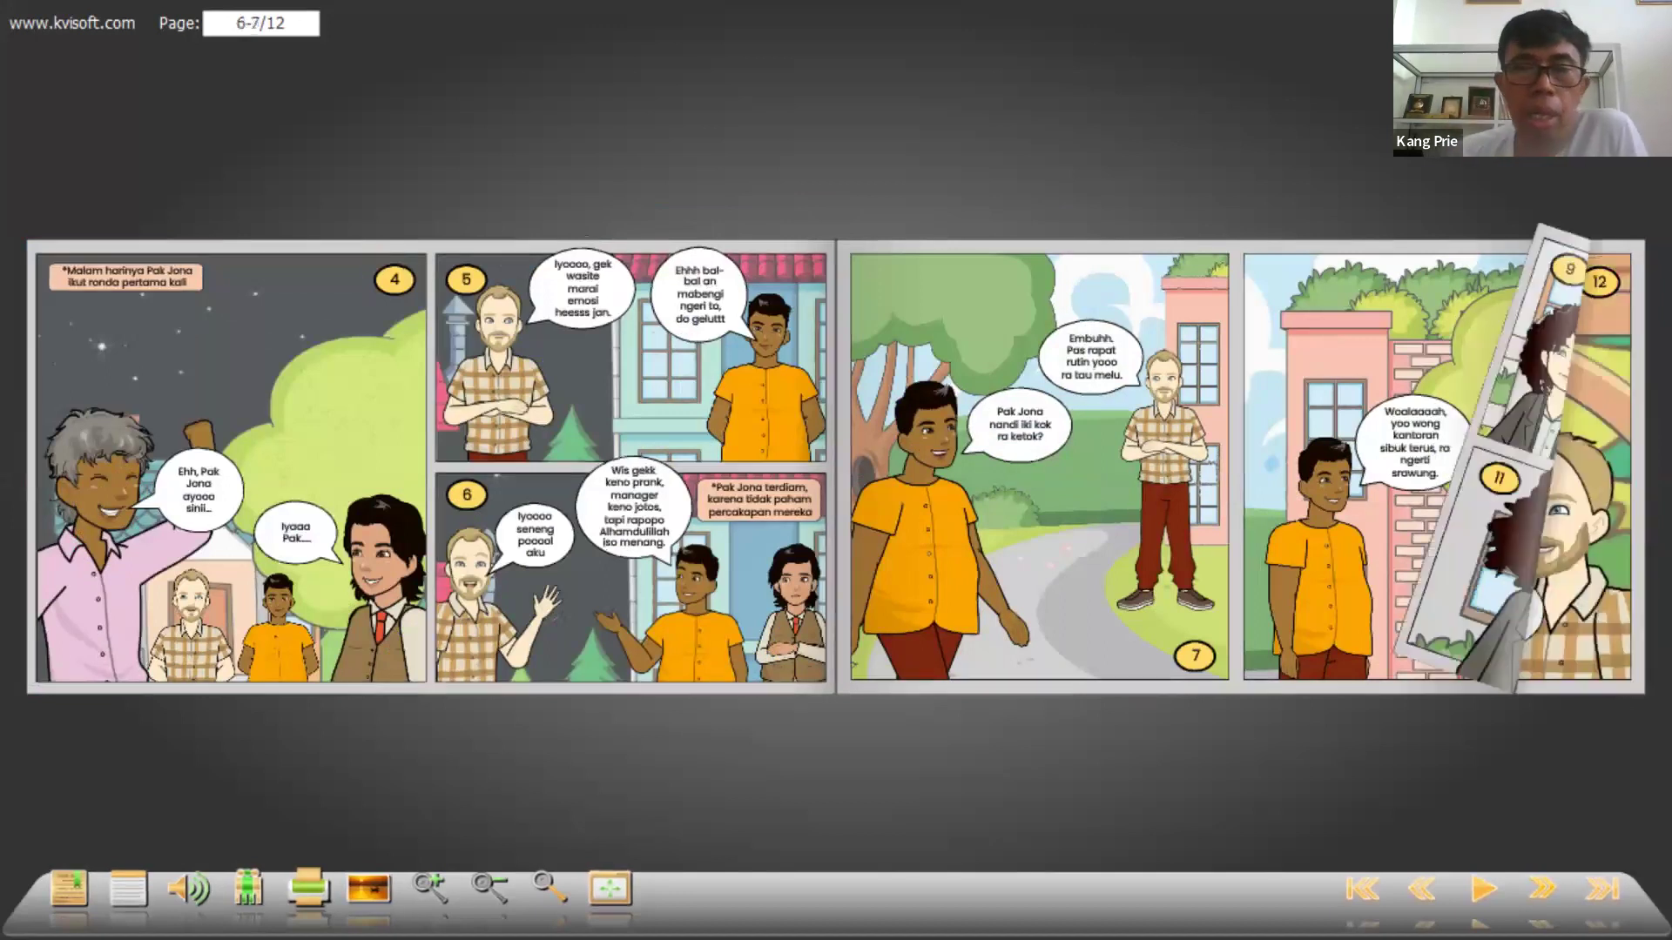
{"action": "left_click", "coordinate": [1630, 669]}
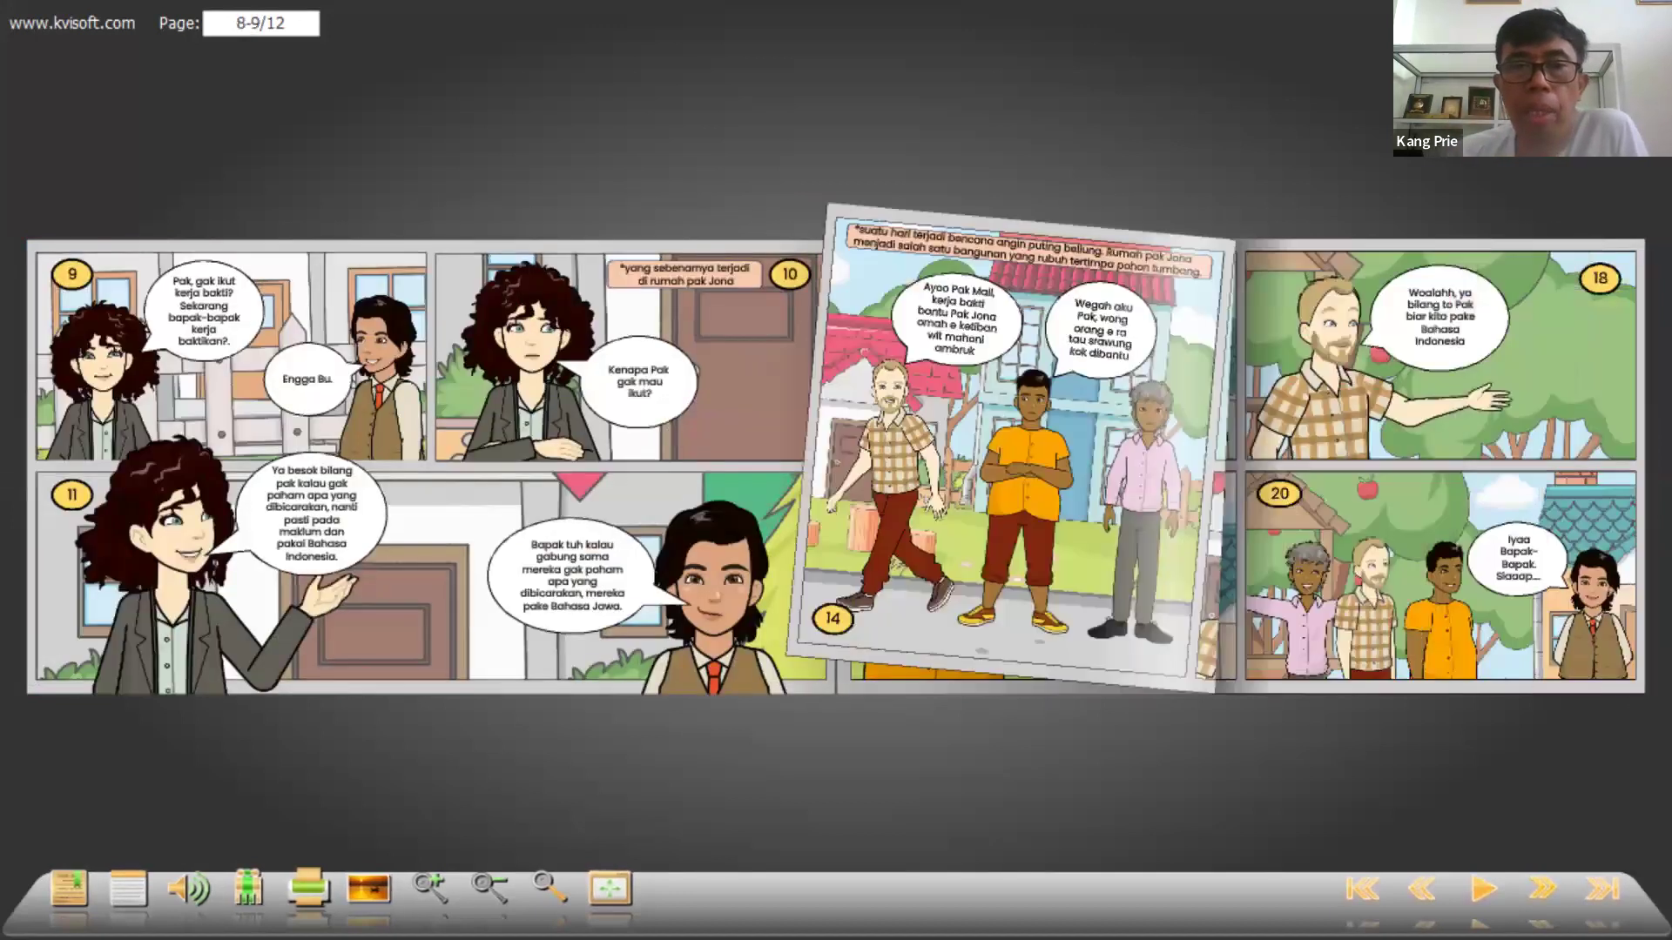
{"action": "left_click", "coordinate": [1620, 671]}
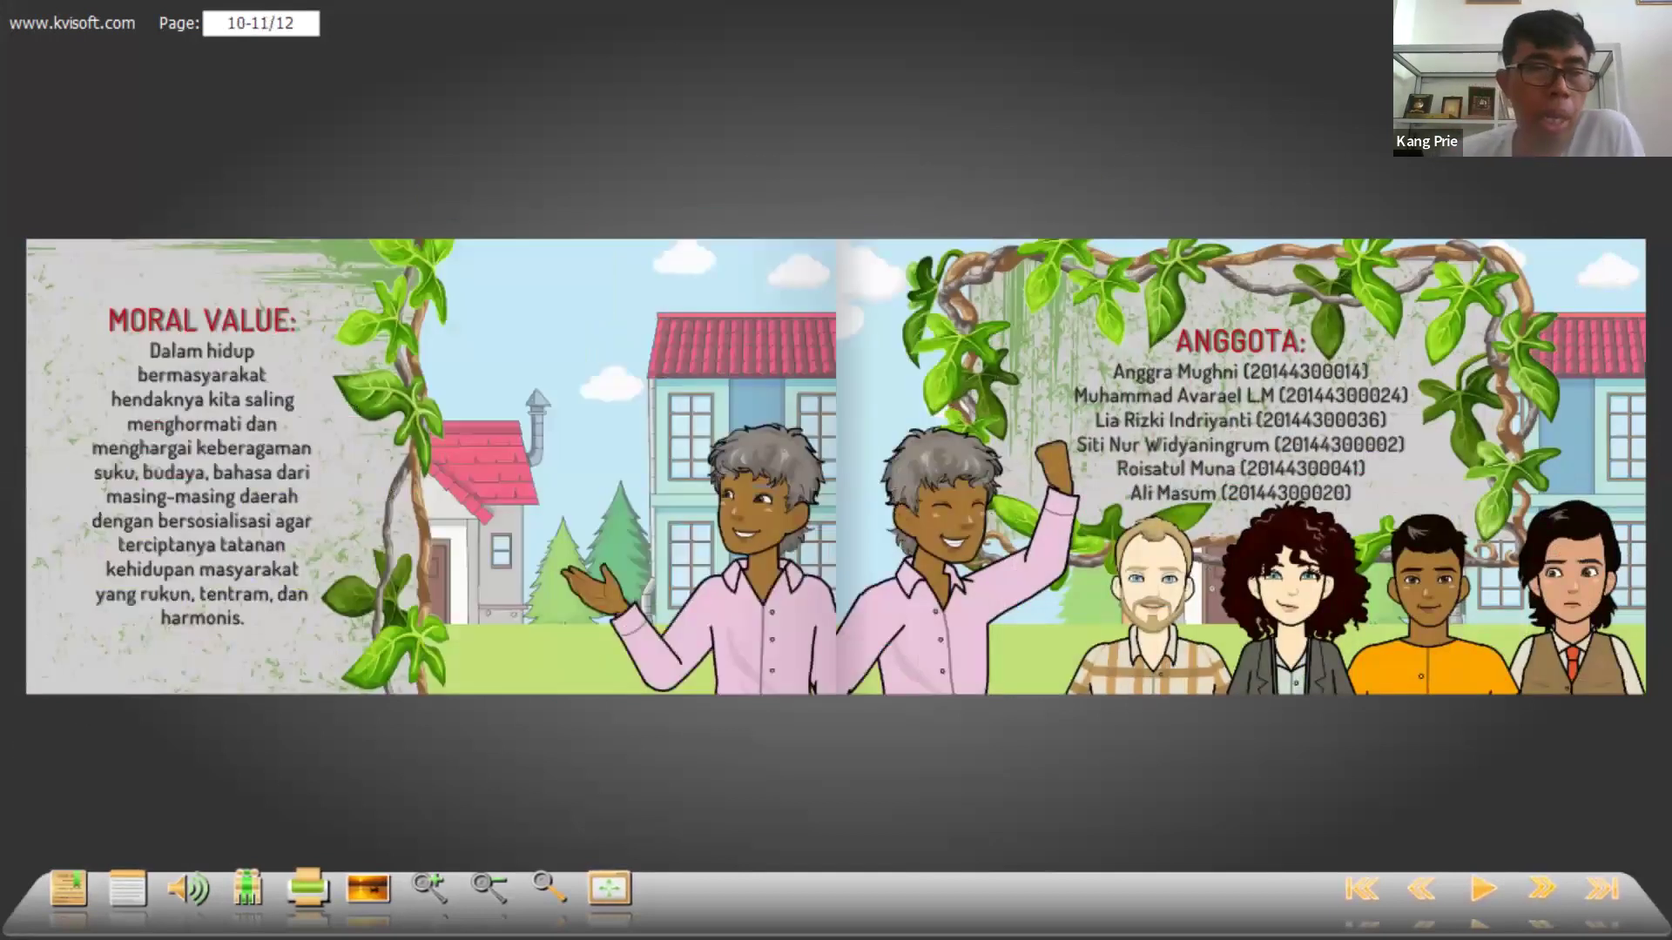
{"action": "left_click", "coordinate": [48, 683]}
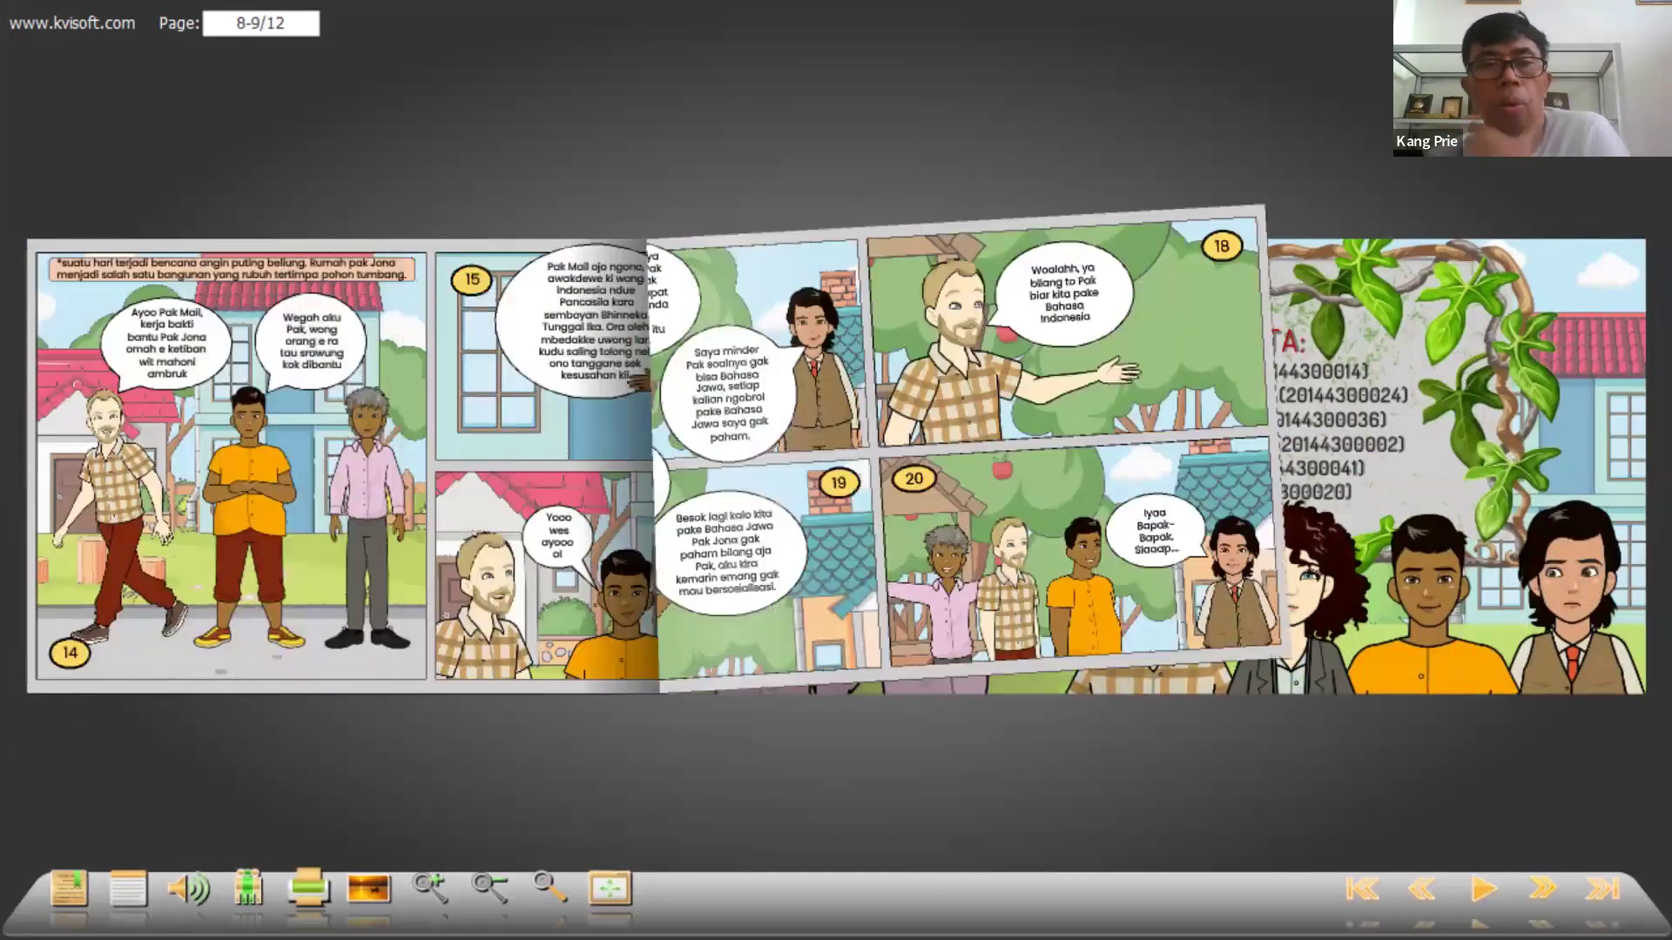
{"action": "left_click", "coordinate": [42, 670]}
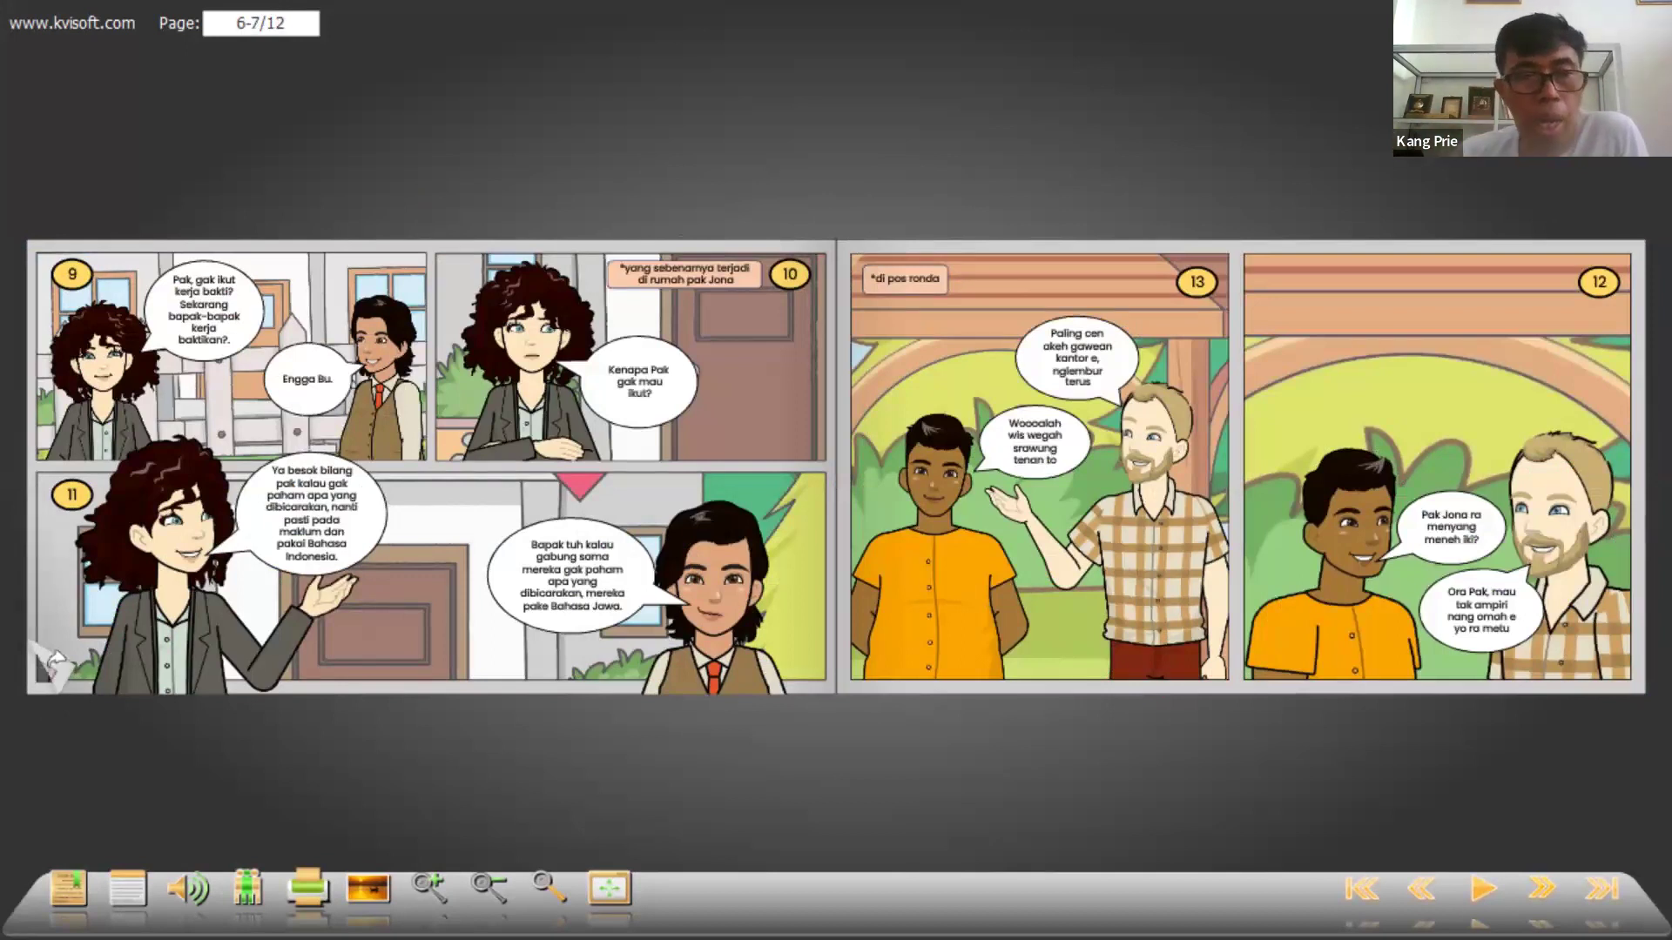
{"action": "left_click", "coordinate": [48, 680]}
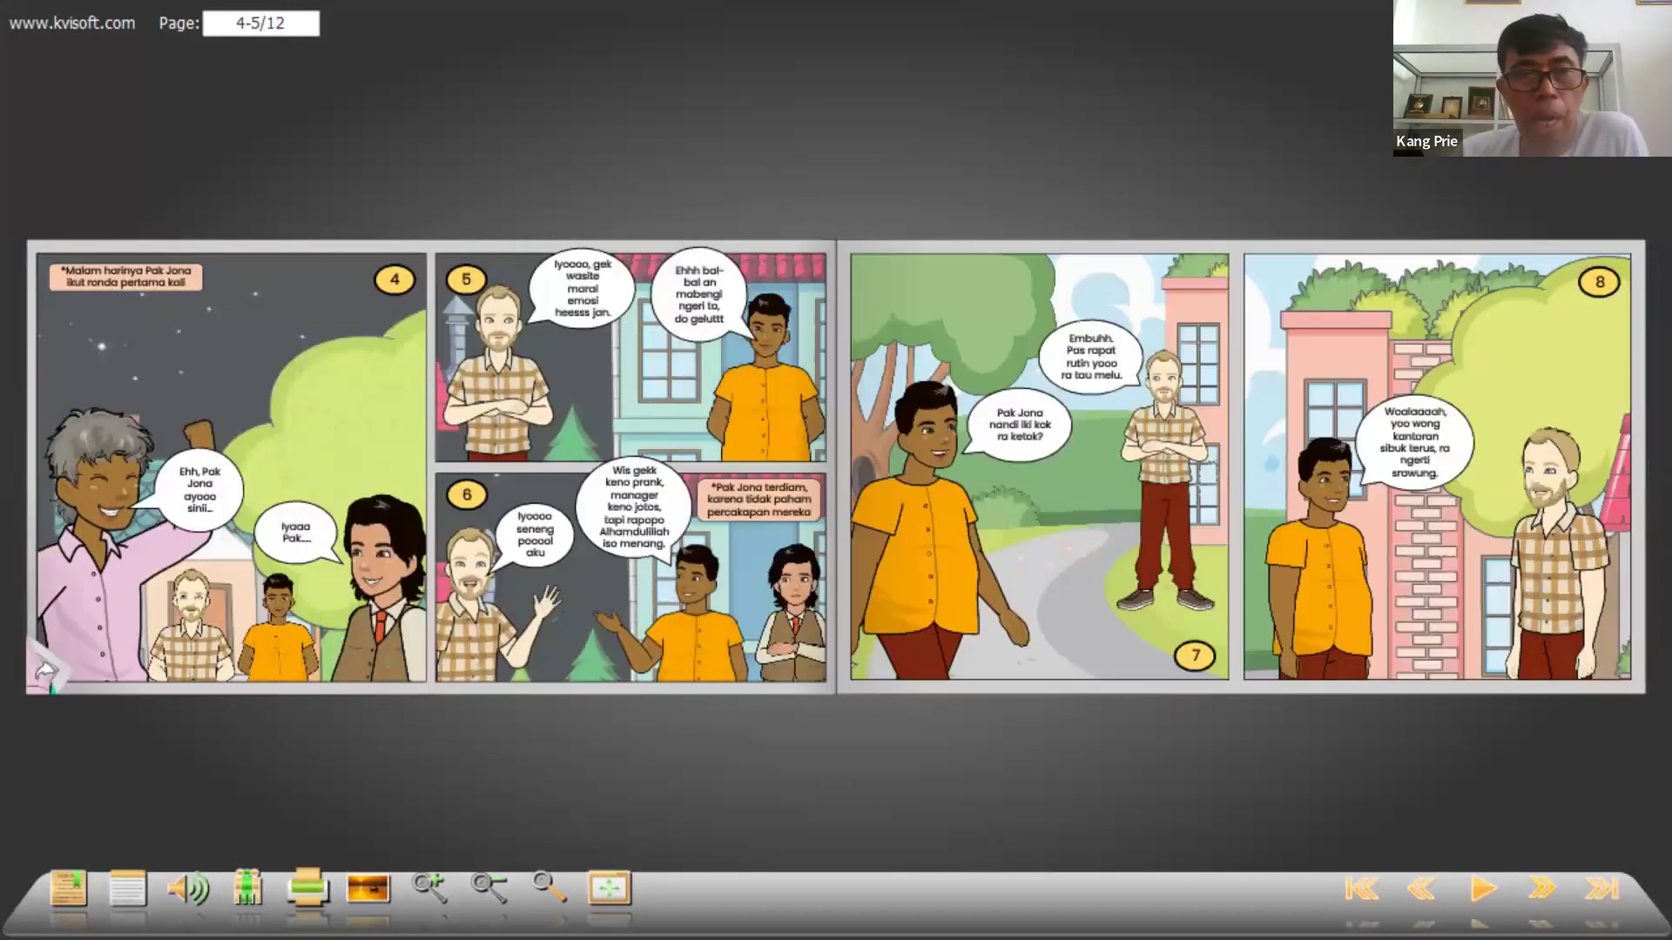
Page back to the KOMEDI comic's cover and read forward through its scenes to pages 10-11.
{"action": "left_click", "coordinate": [66, 677]}
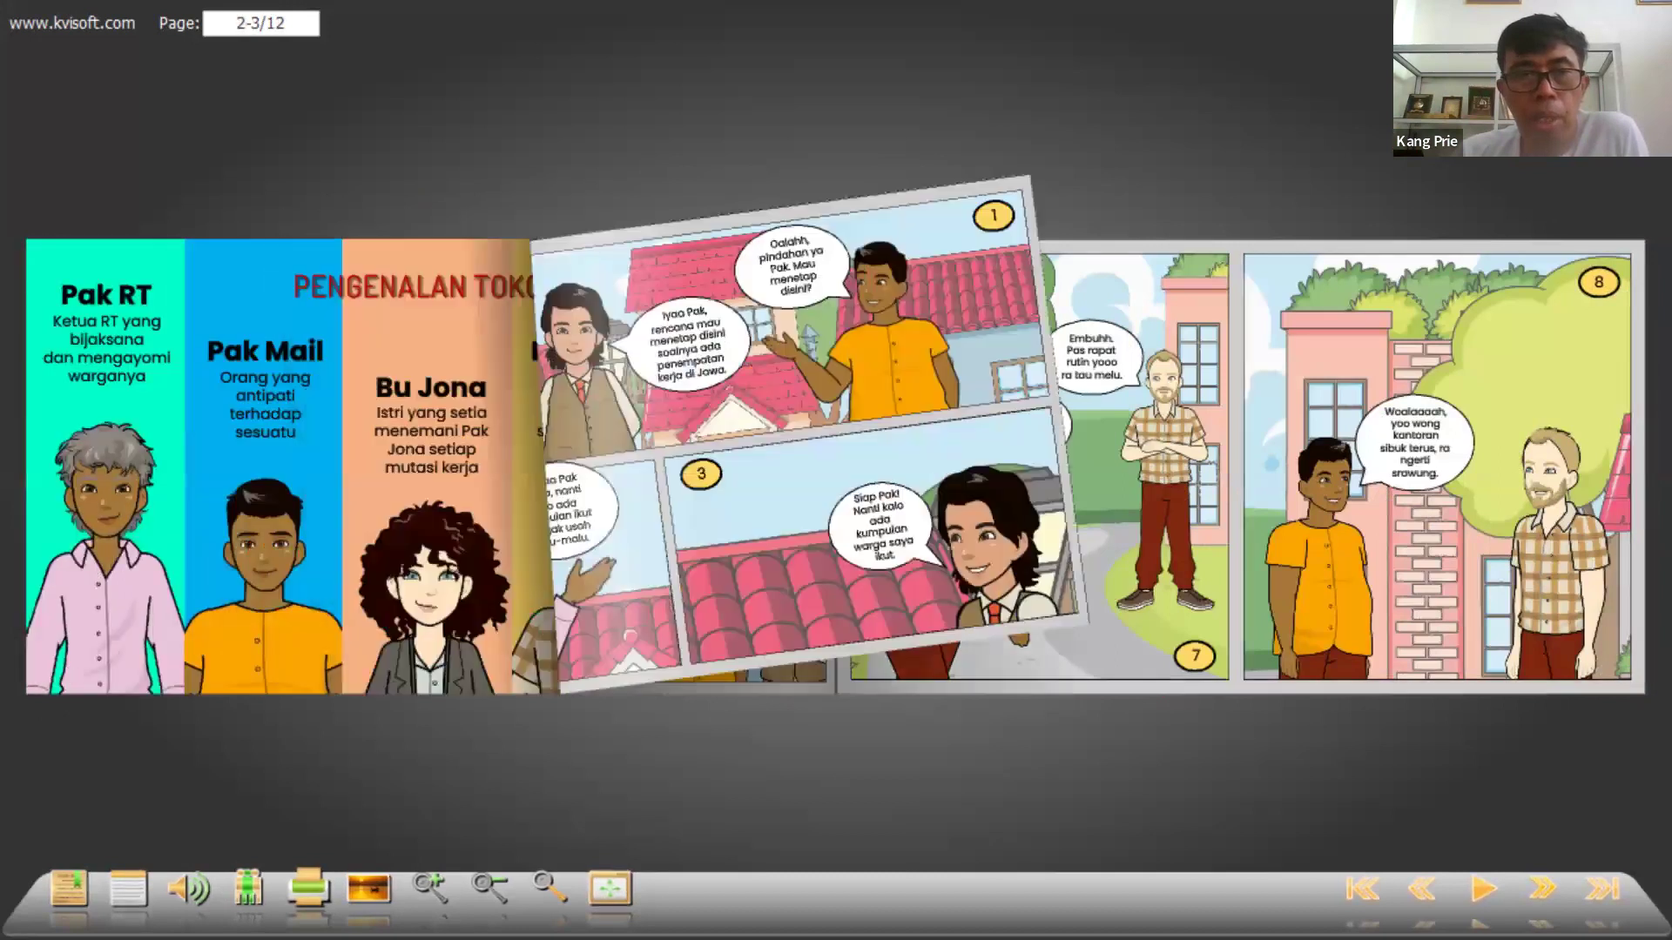
{"action": "left_click", "coordinate": [61, 668]}
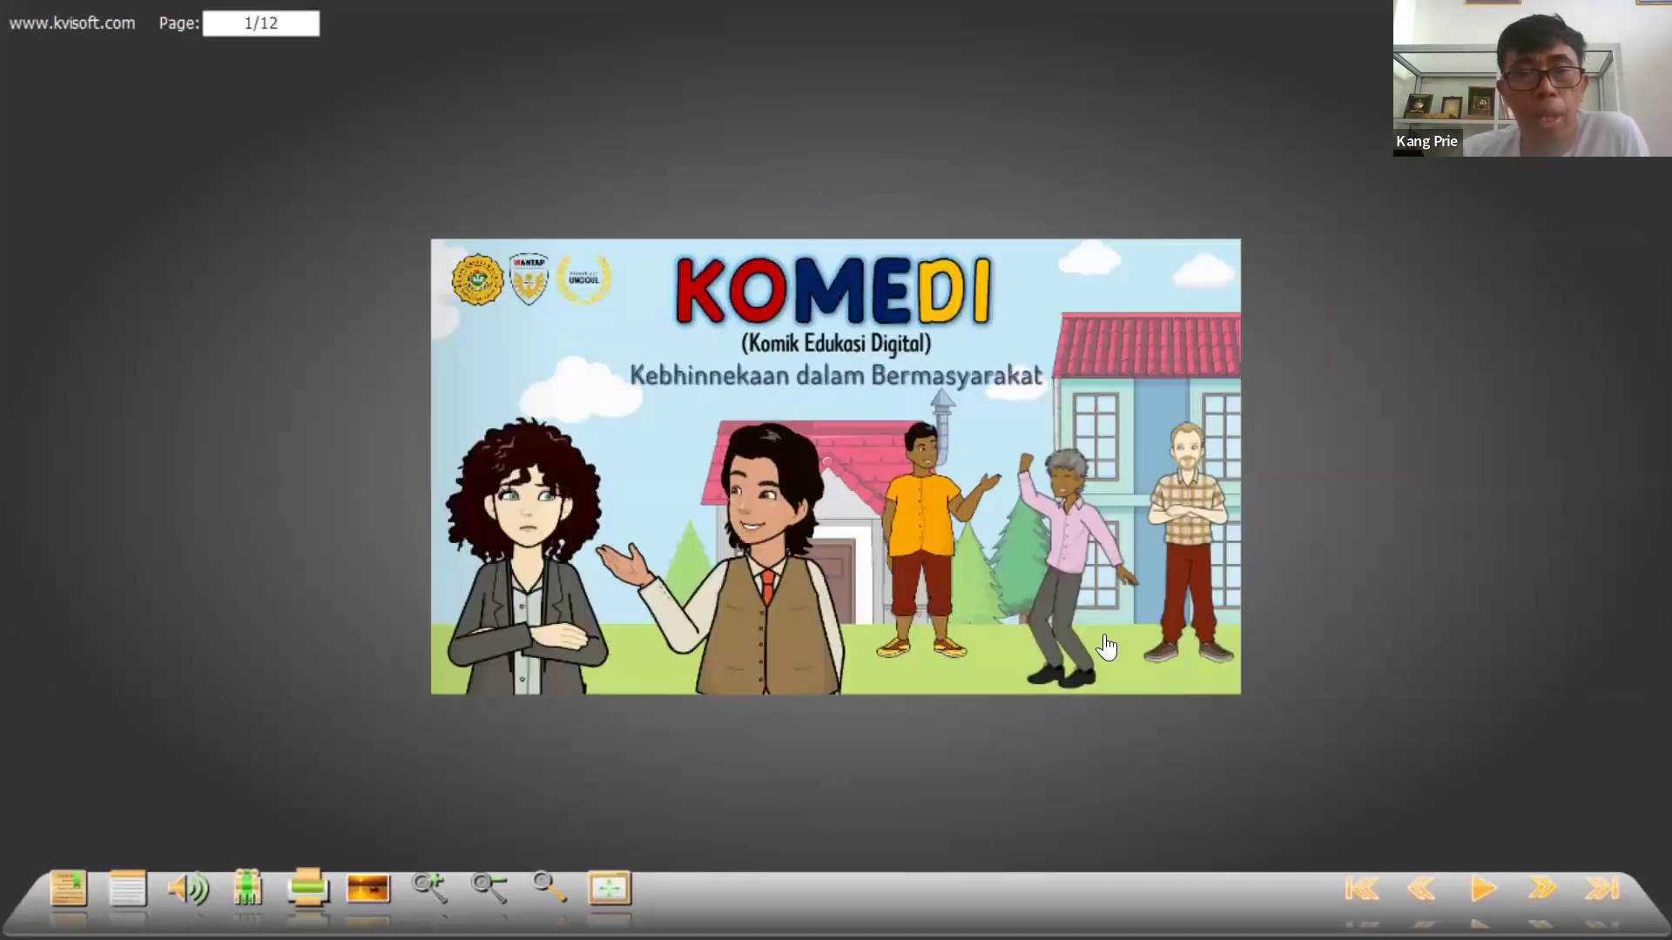
{"action": "left_click", "coordinate": [1217, 644]}
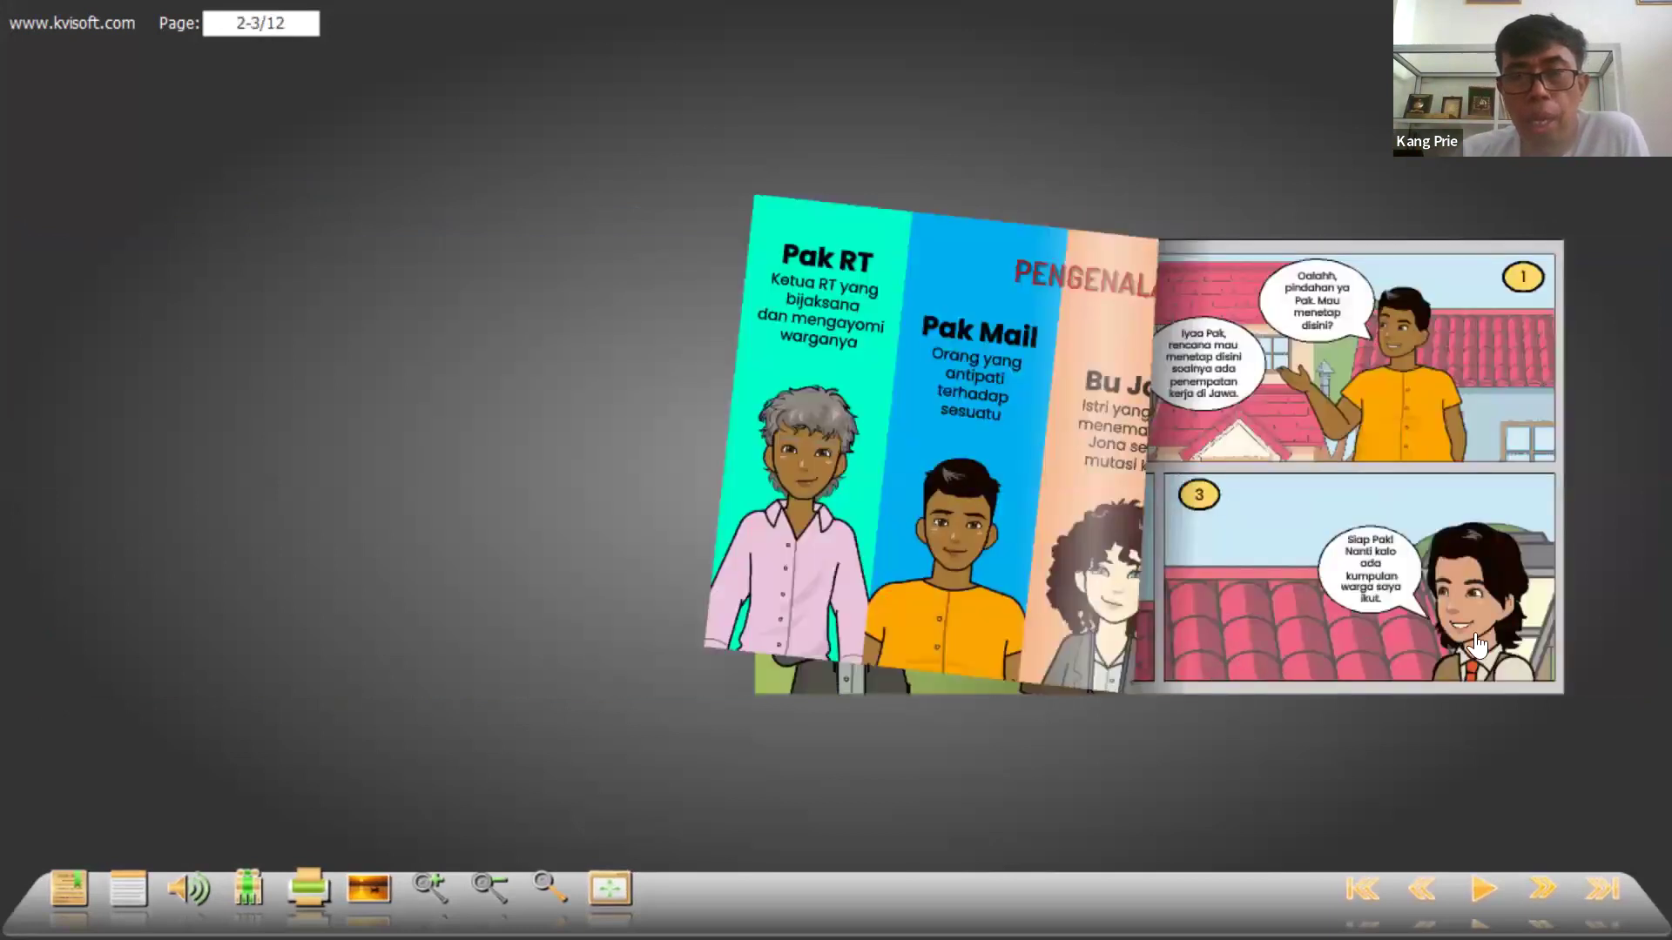
{"action": "left_click", "coordinate": [1624, 678]}
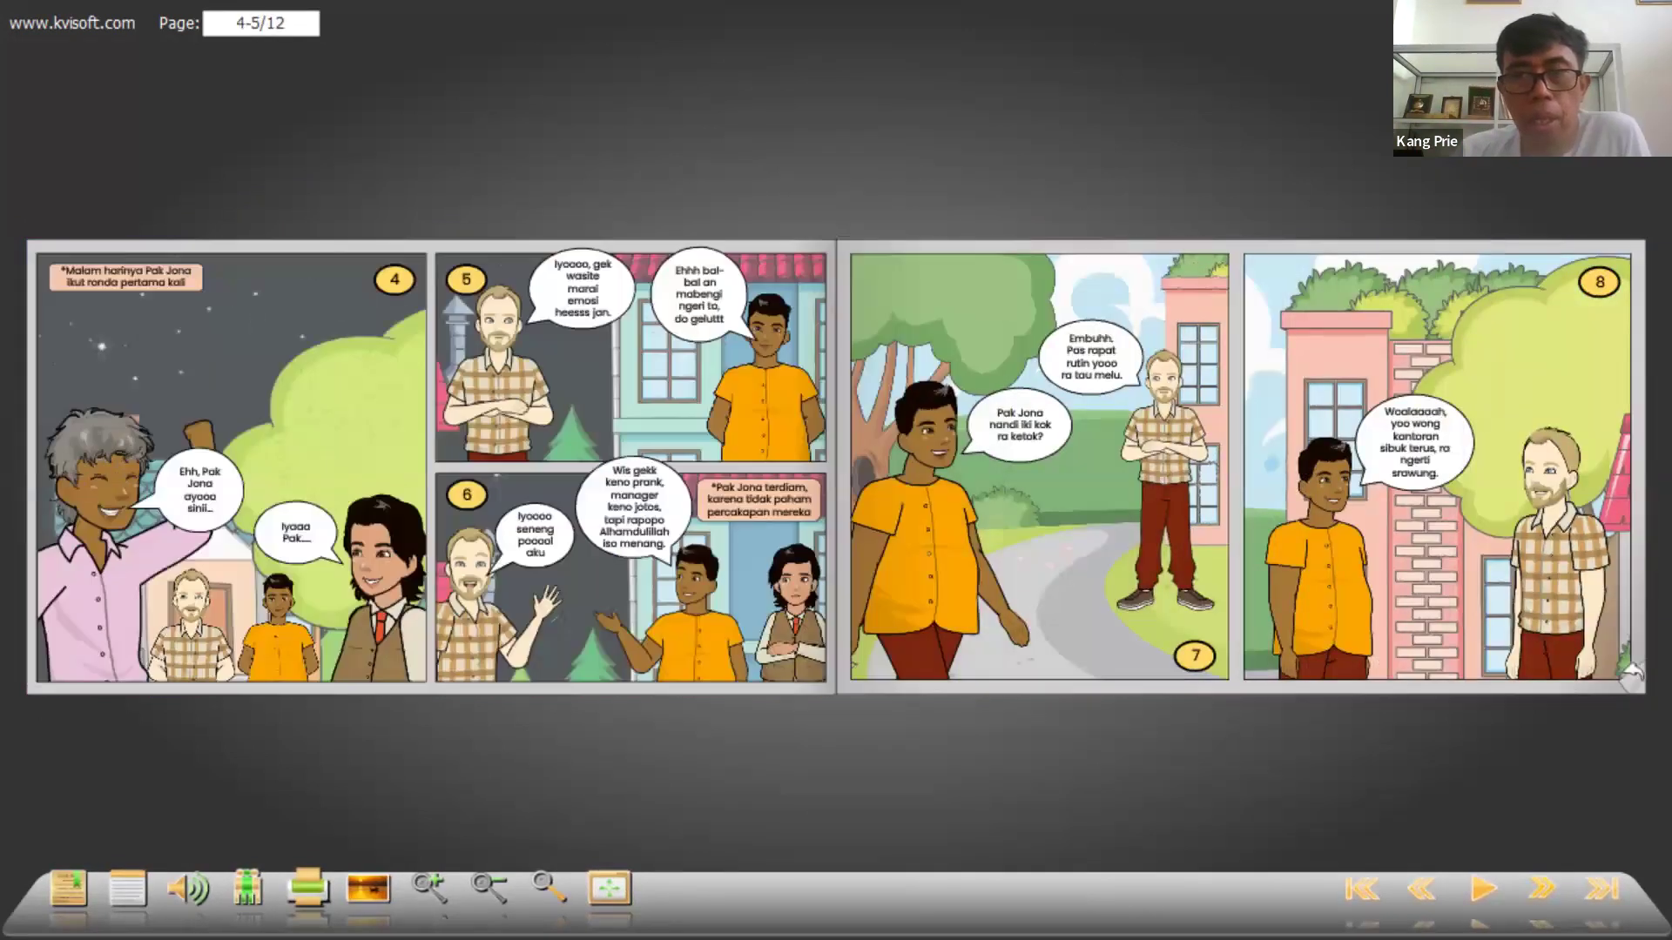
{"action": "left_click", "coordinate": [1621, 680]}
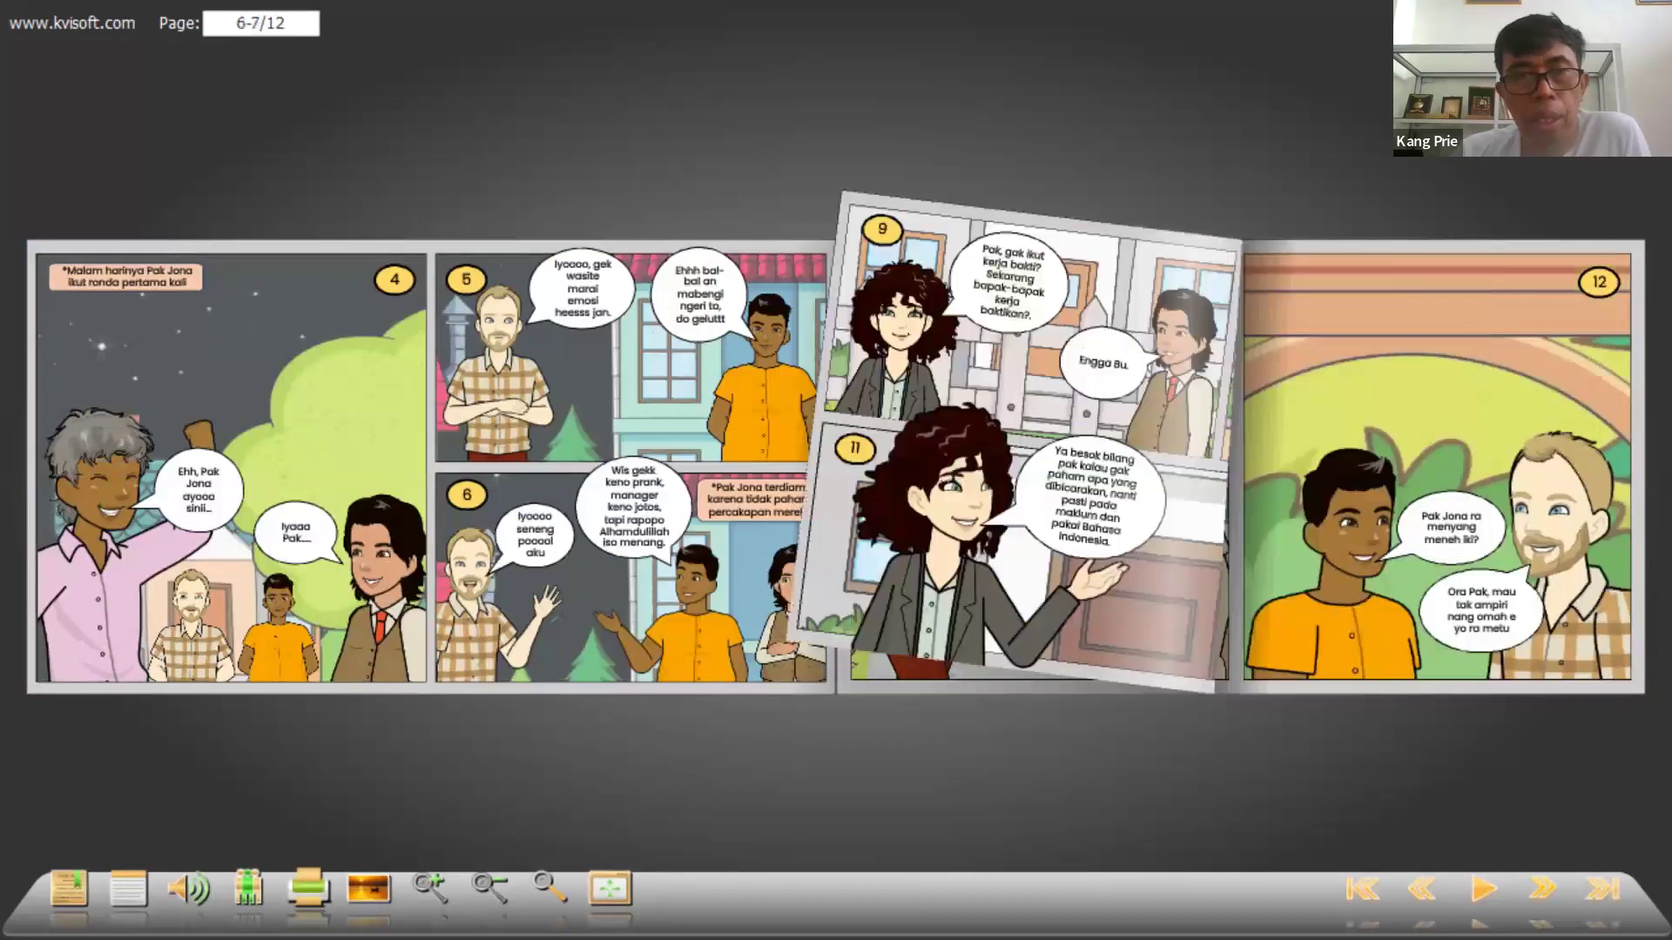
{"action": "left_click", "coordinate": [1620, 680]}
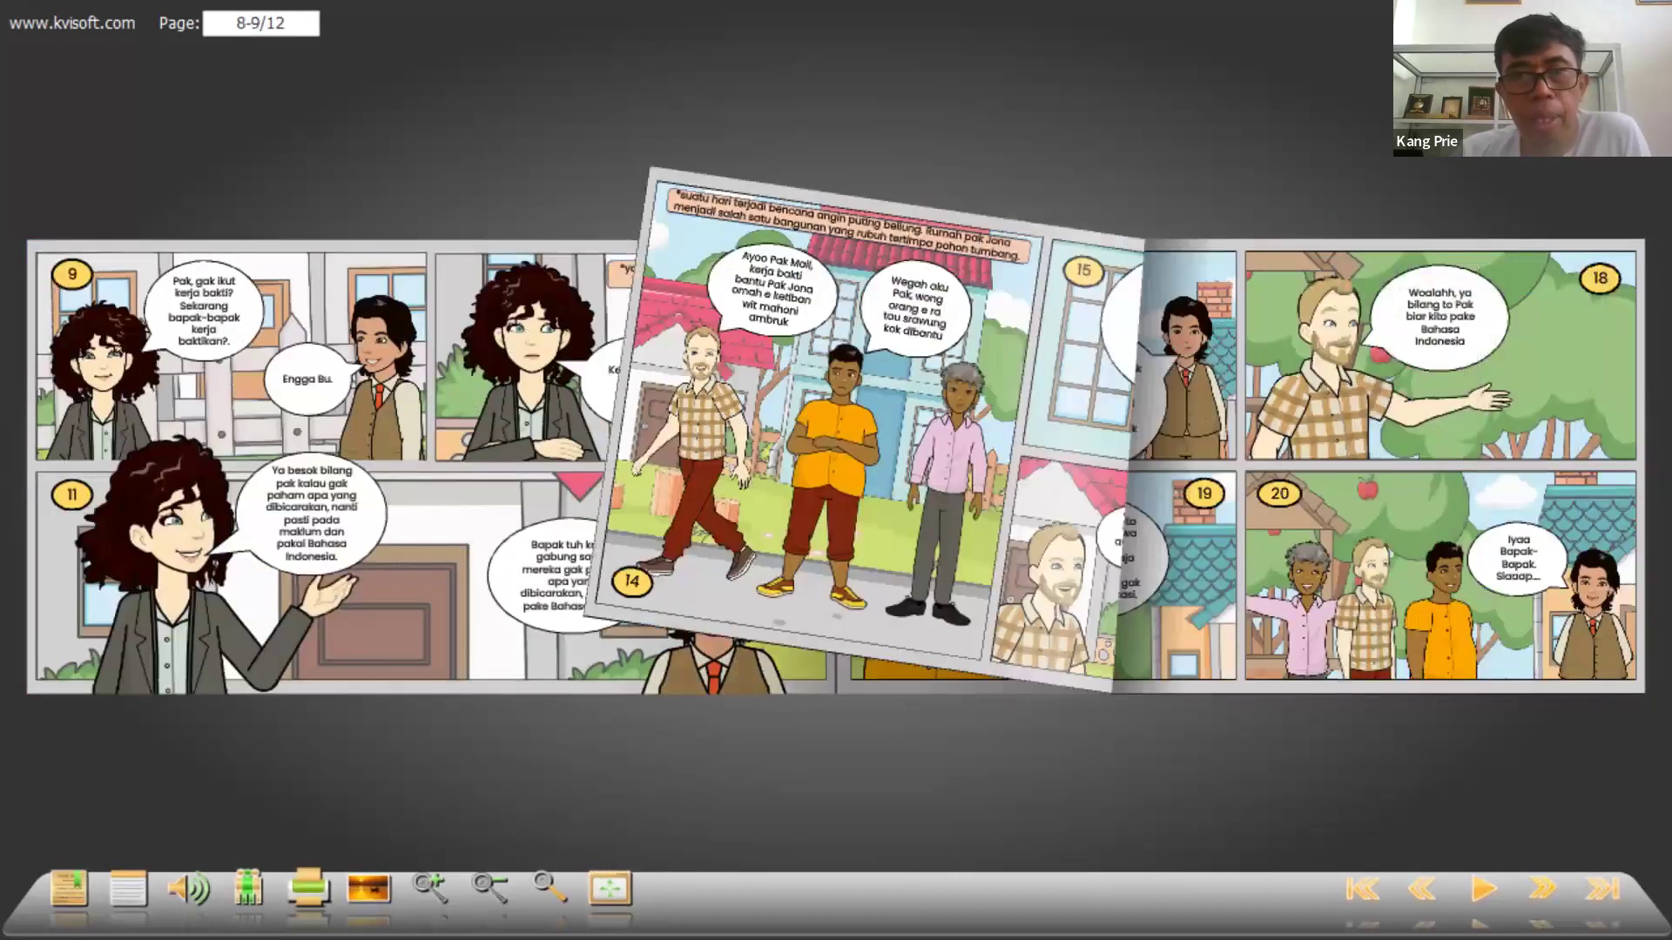
{"action": "left_click", "coordinate": [1616, 681]}
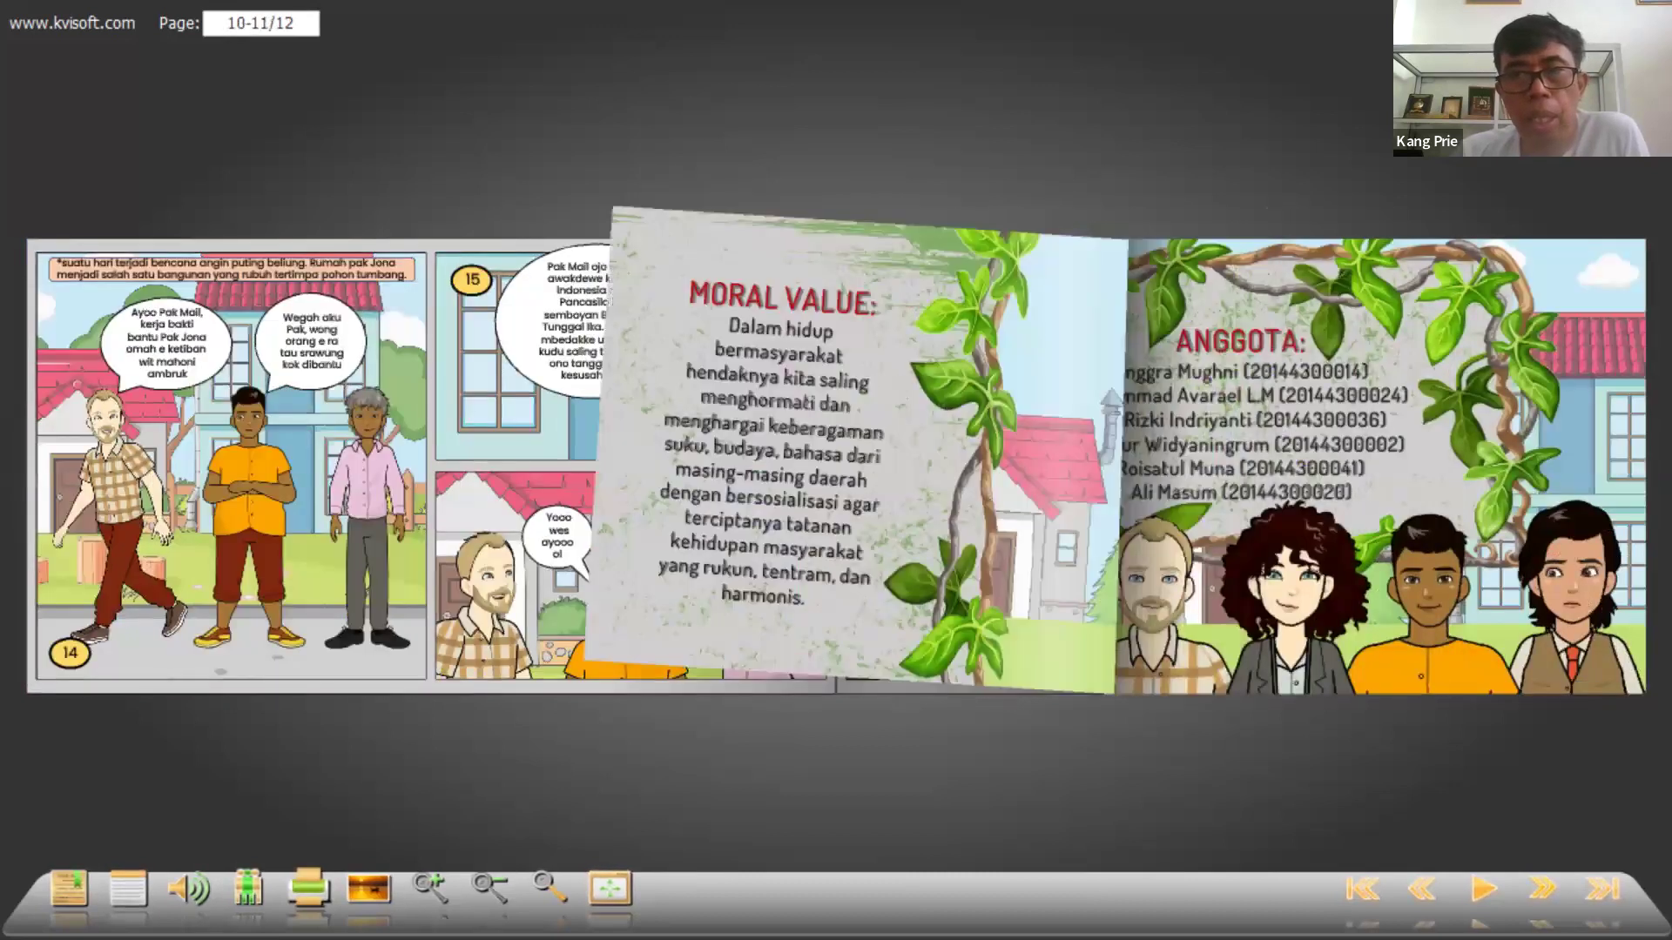
Leaf back spread by spread to the comic's cover, examining the dialogue panels, and return to pages 4-5.
{"action": "left_click", "coordinate": [45, 672]}
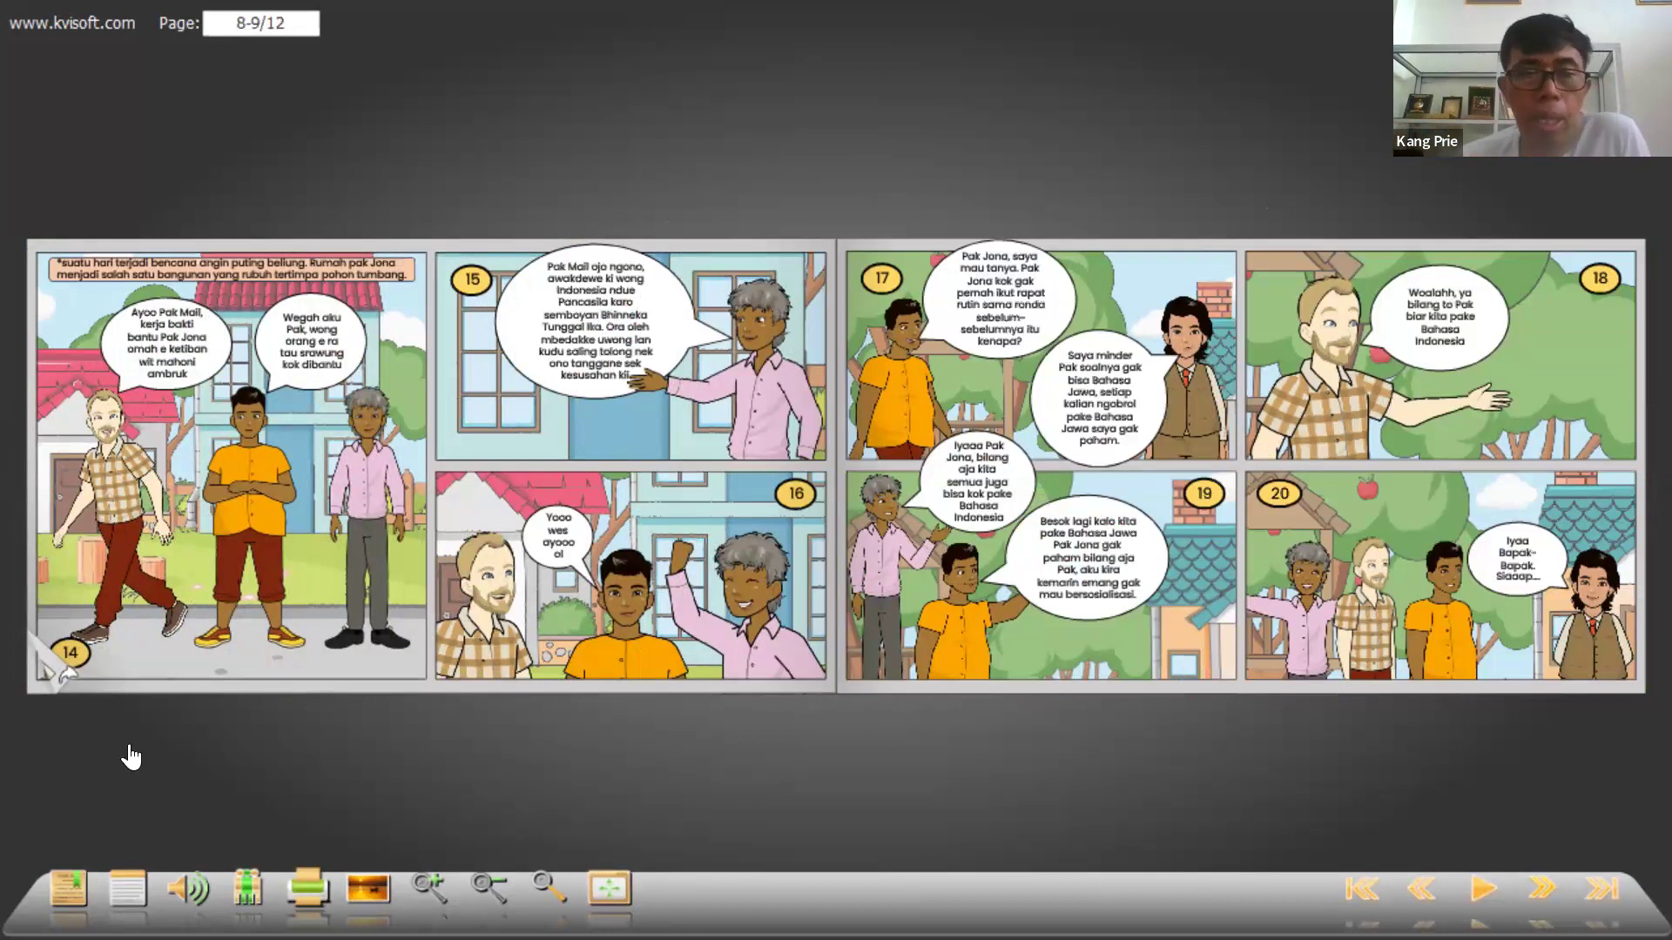
{"action": "left_click", "coordinate": [42, 636]}
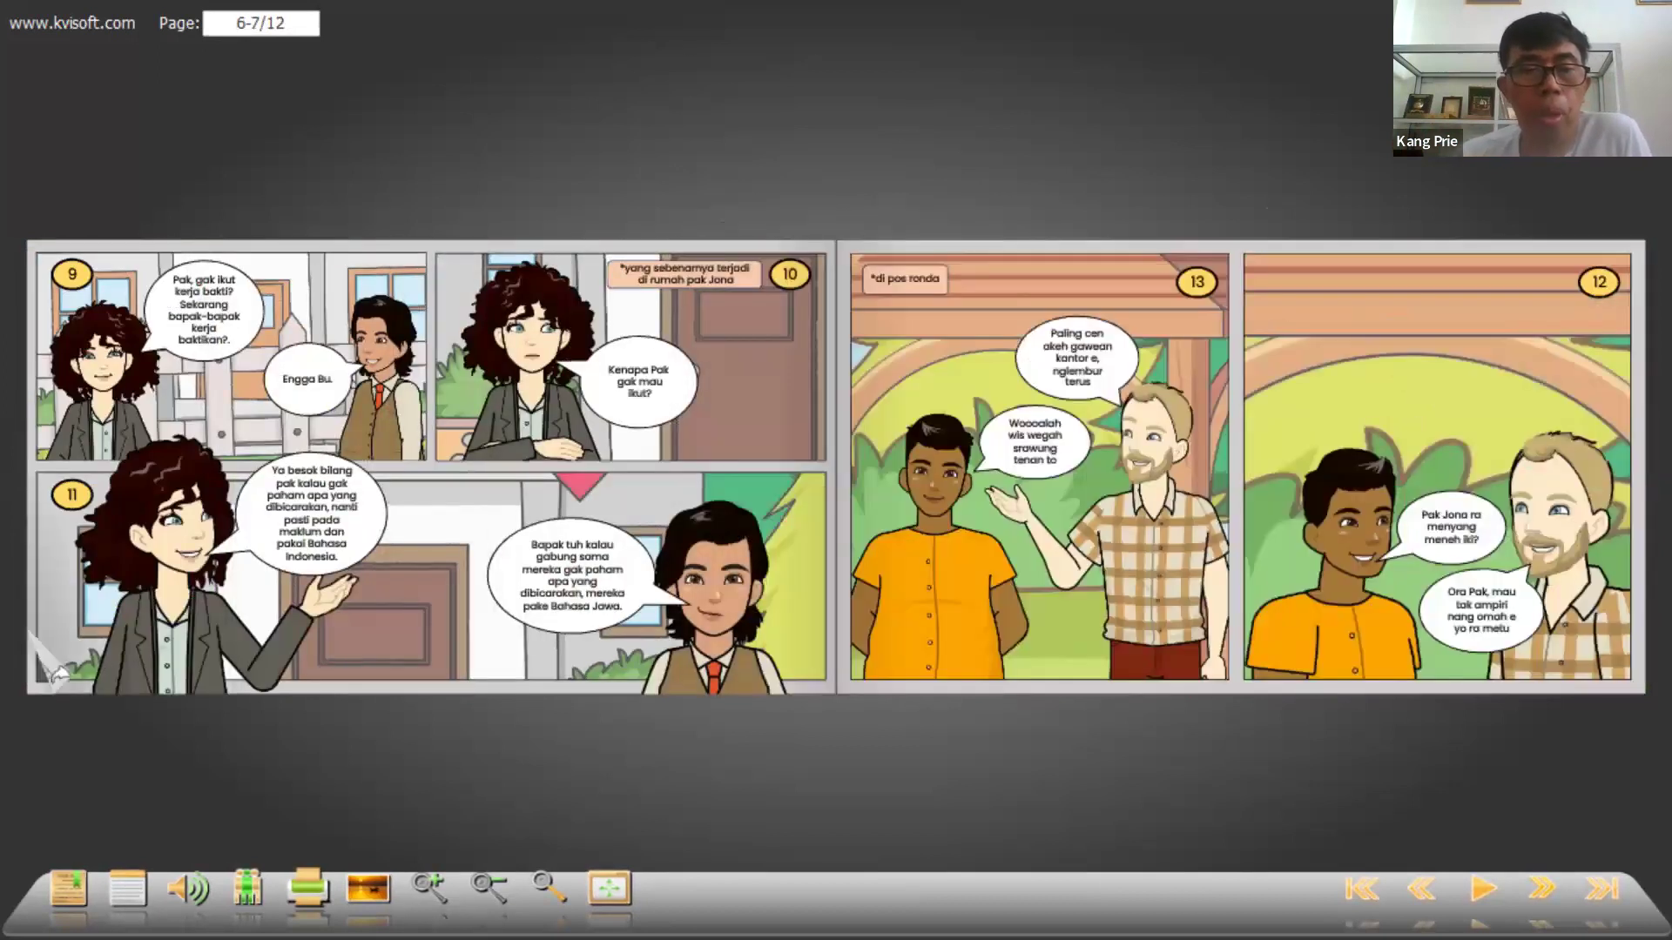
{"action": "left_click", "coordinate": [39, 671]}
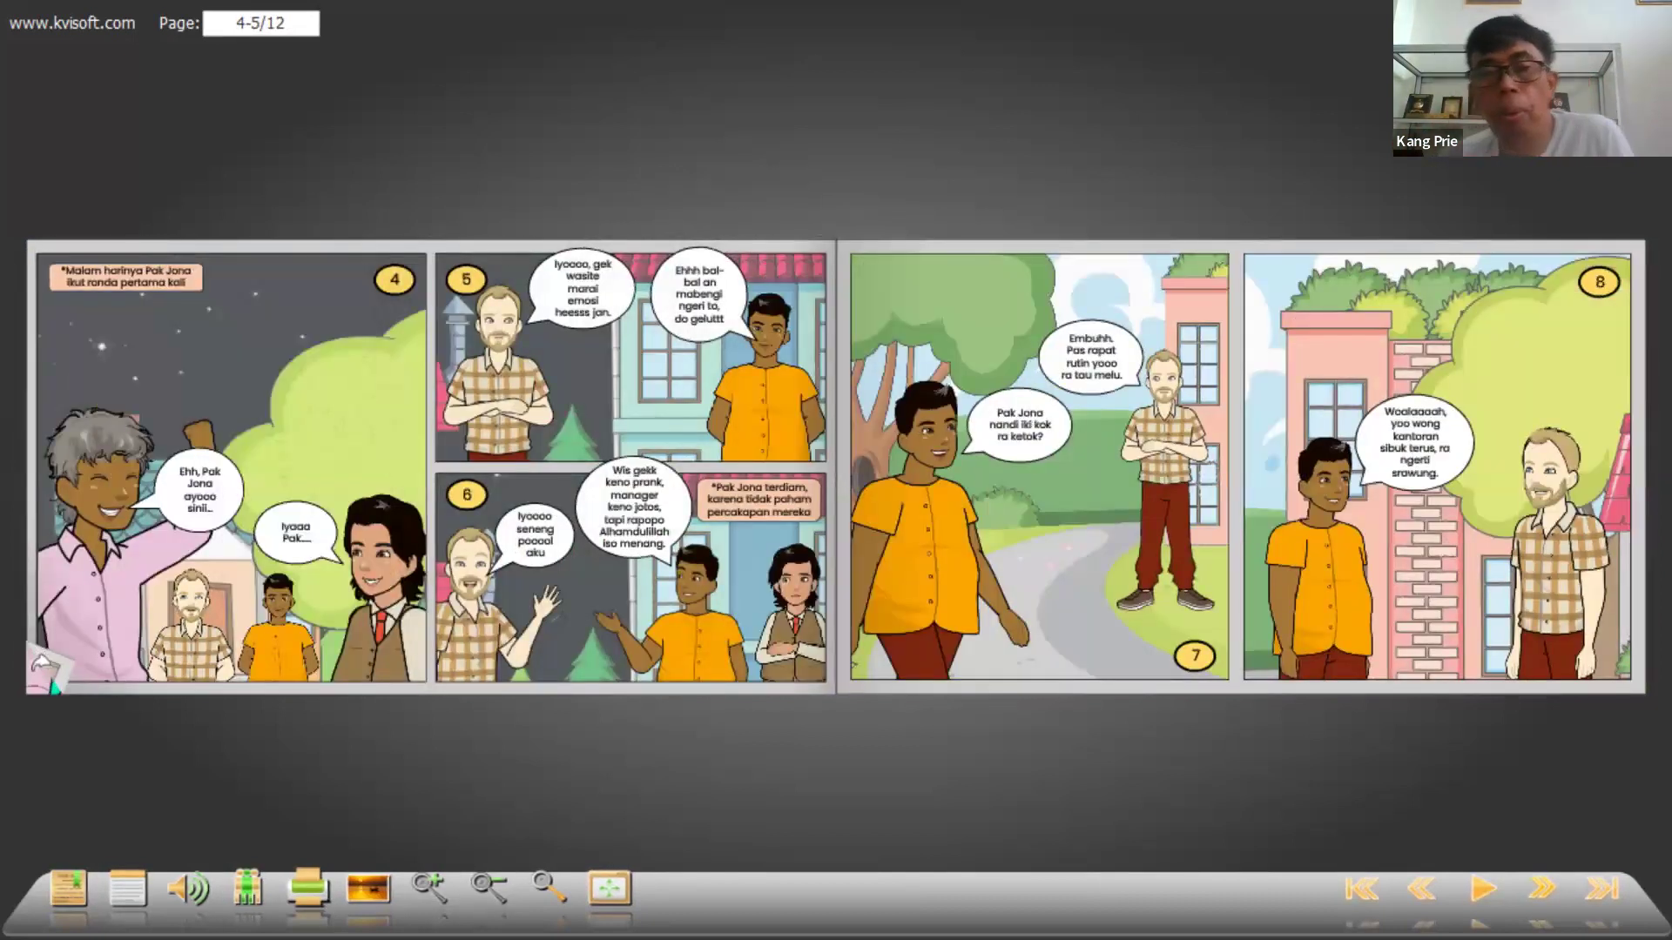
{"action": "left_click", "coordinate": [41, 673]}
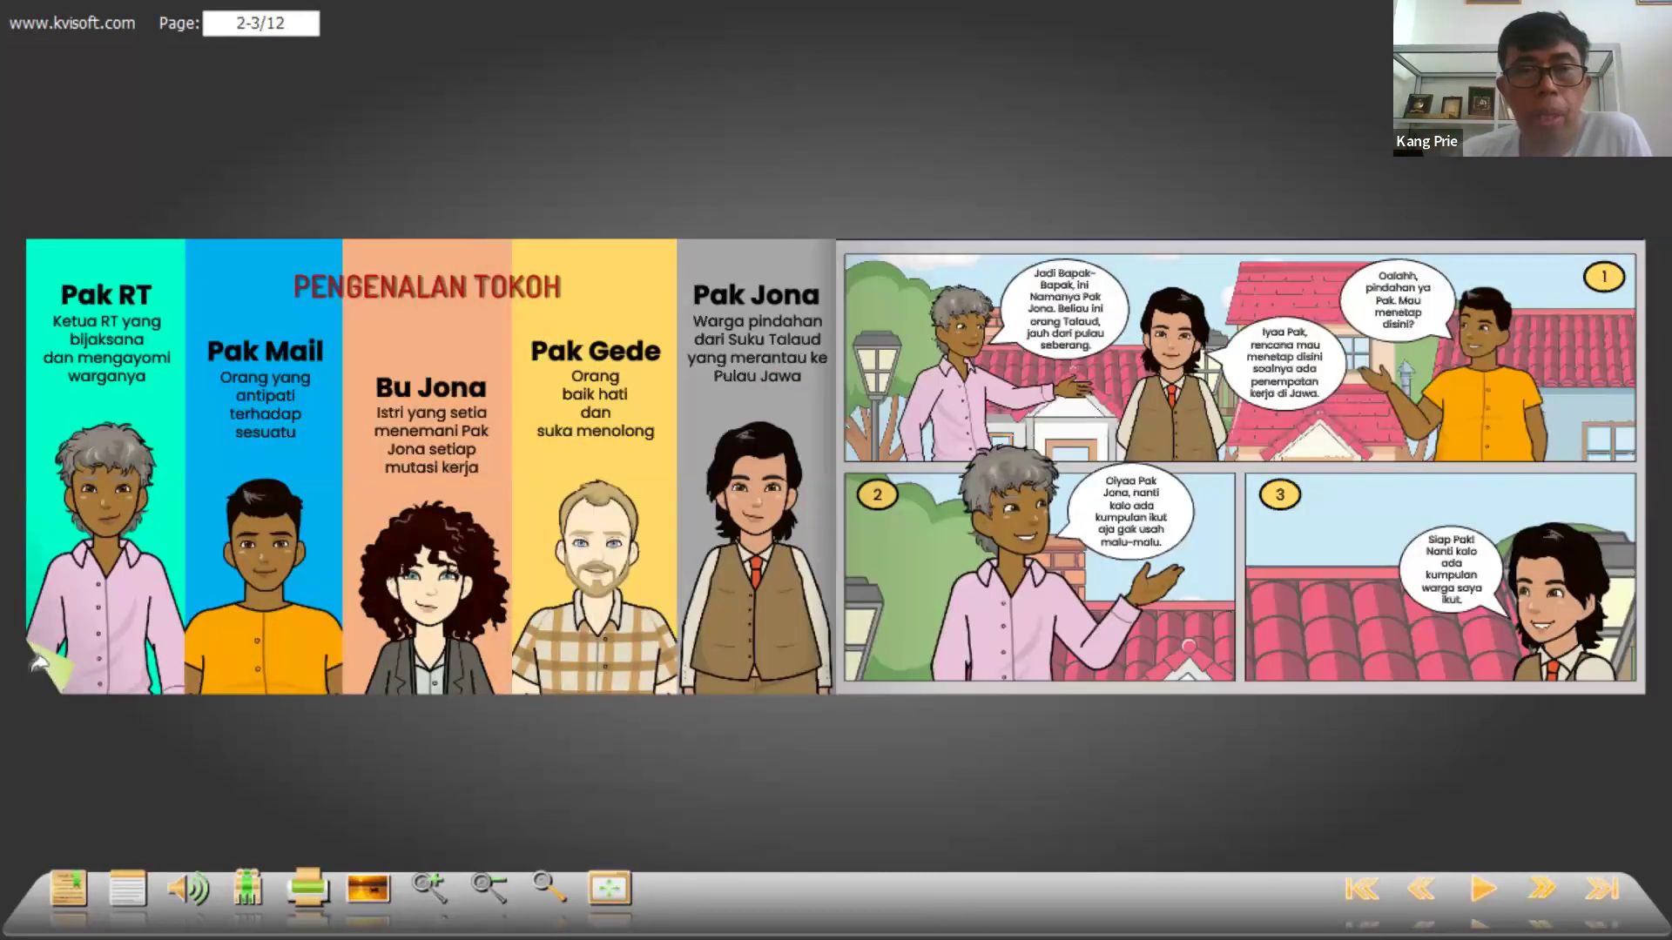
{"action": "left_click", "coordinate": [44, 671]}
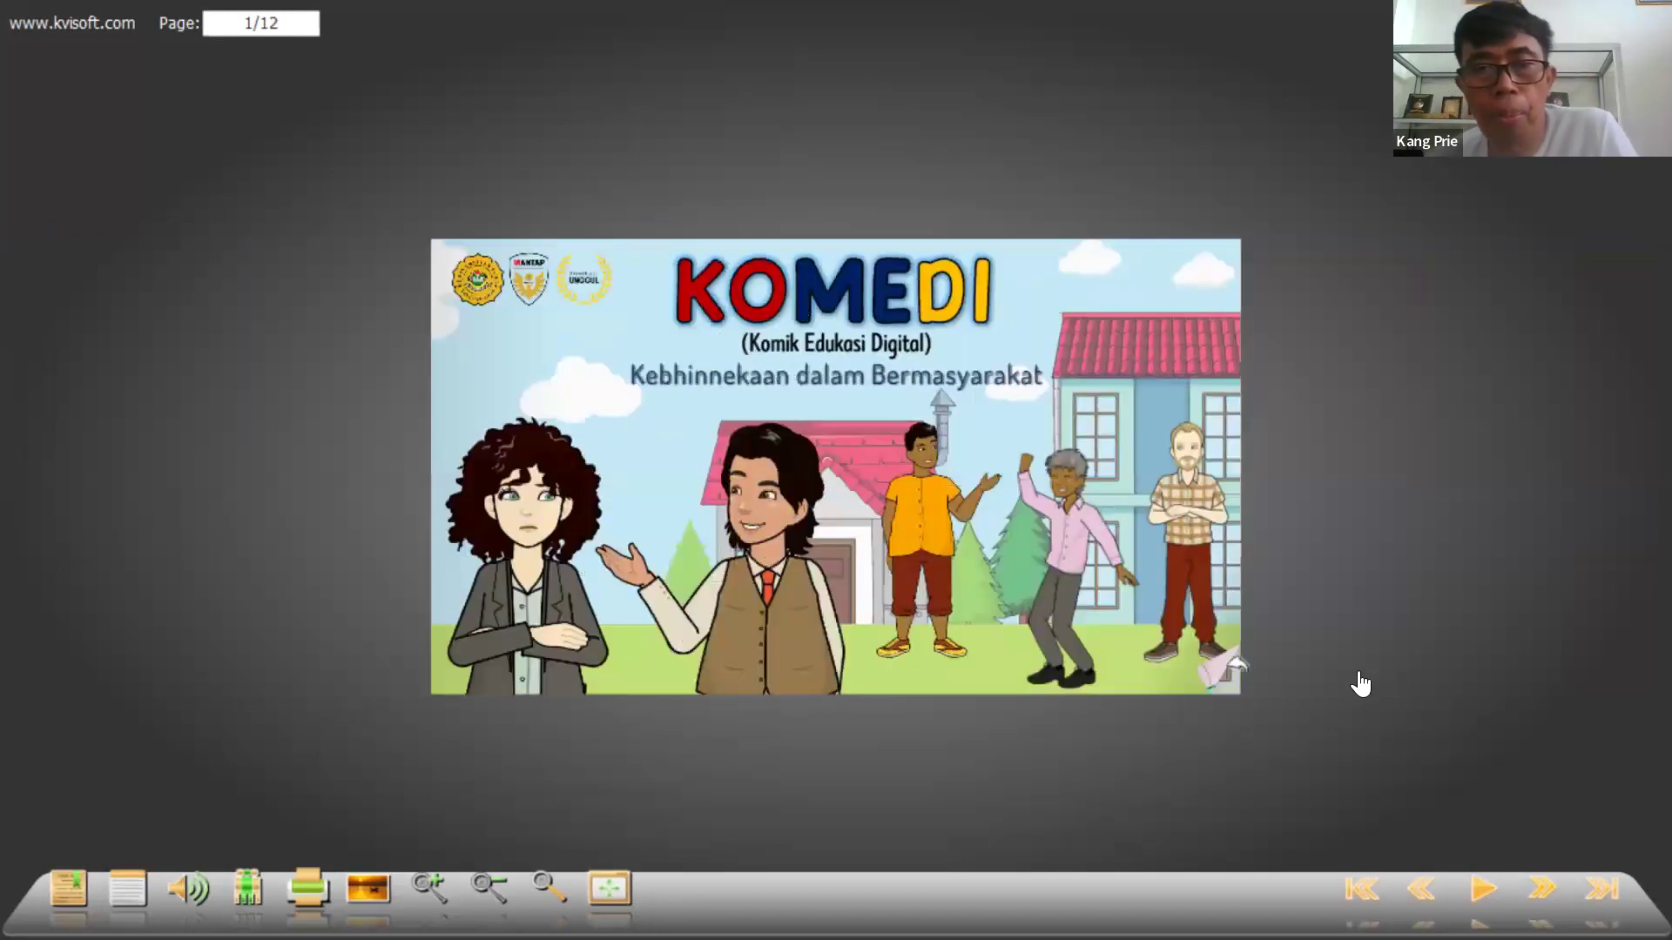
{"action": "left_click", "coordinate": [1220, 680]}
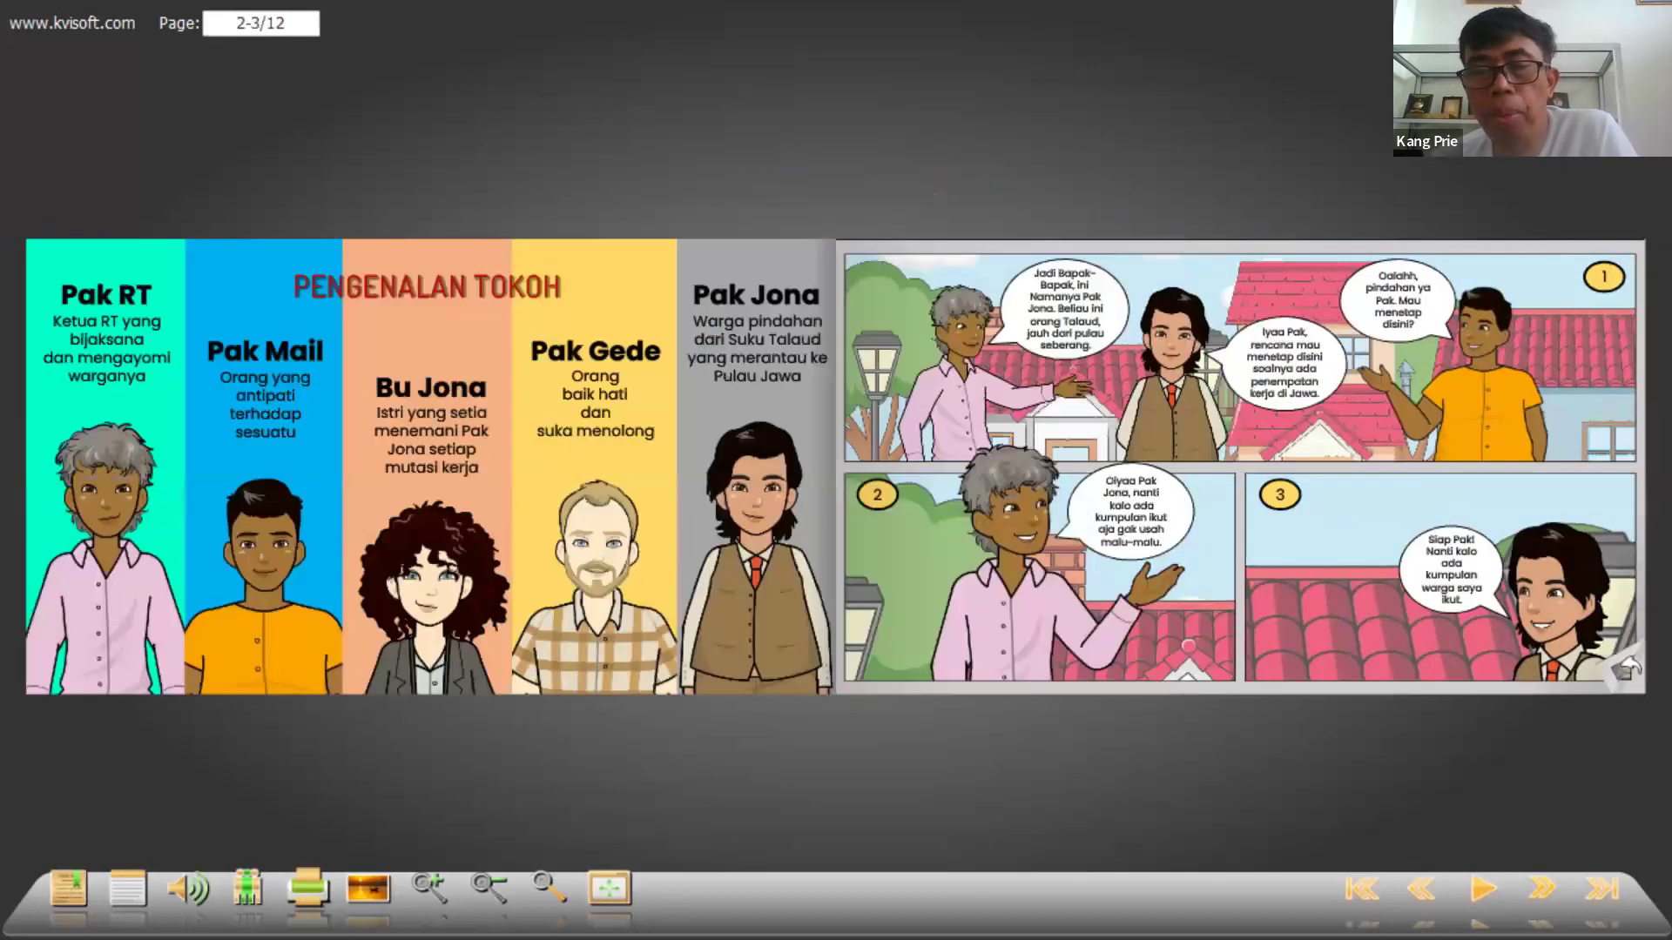
{"action": "left_click", "coordinate": [1619, 675]}
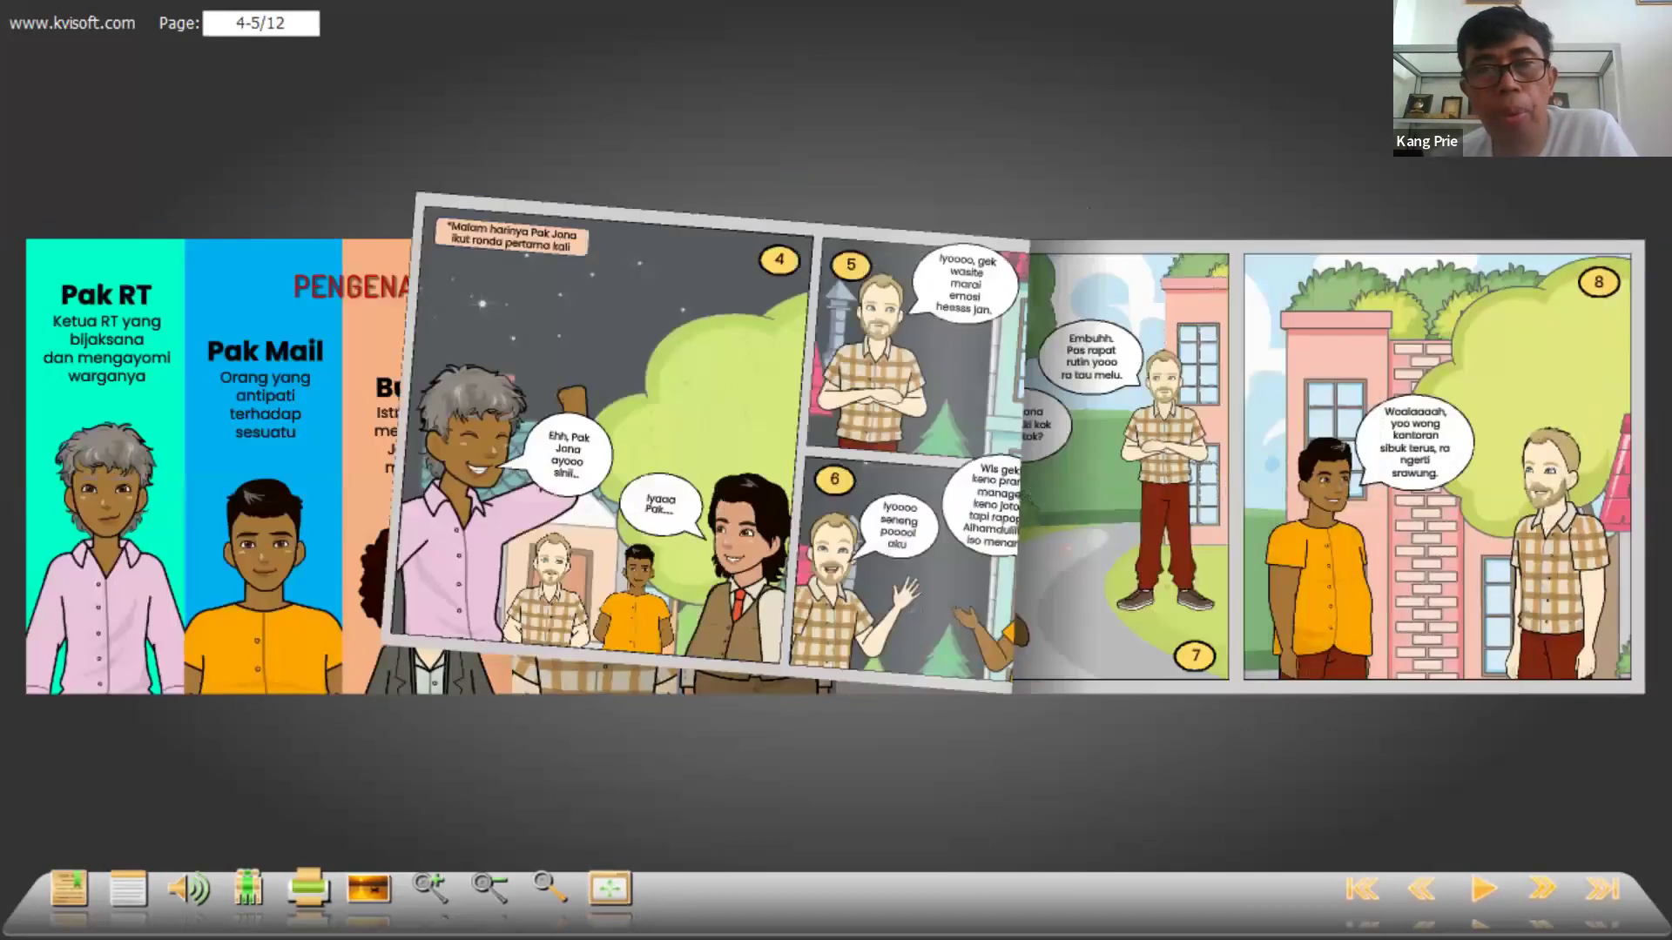
Close the comic flipbook and open the KAJIAN JURNAL presentation from the contoh presentasi folder.
{"action": "key", "text": "Escape"}
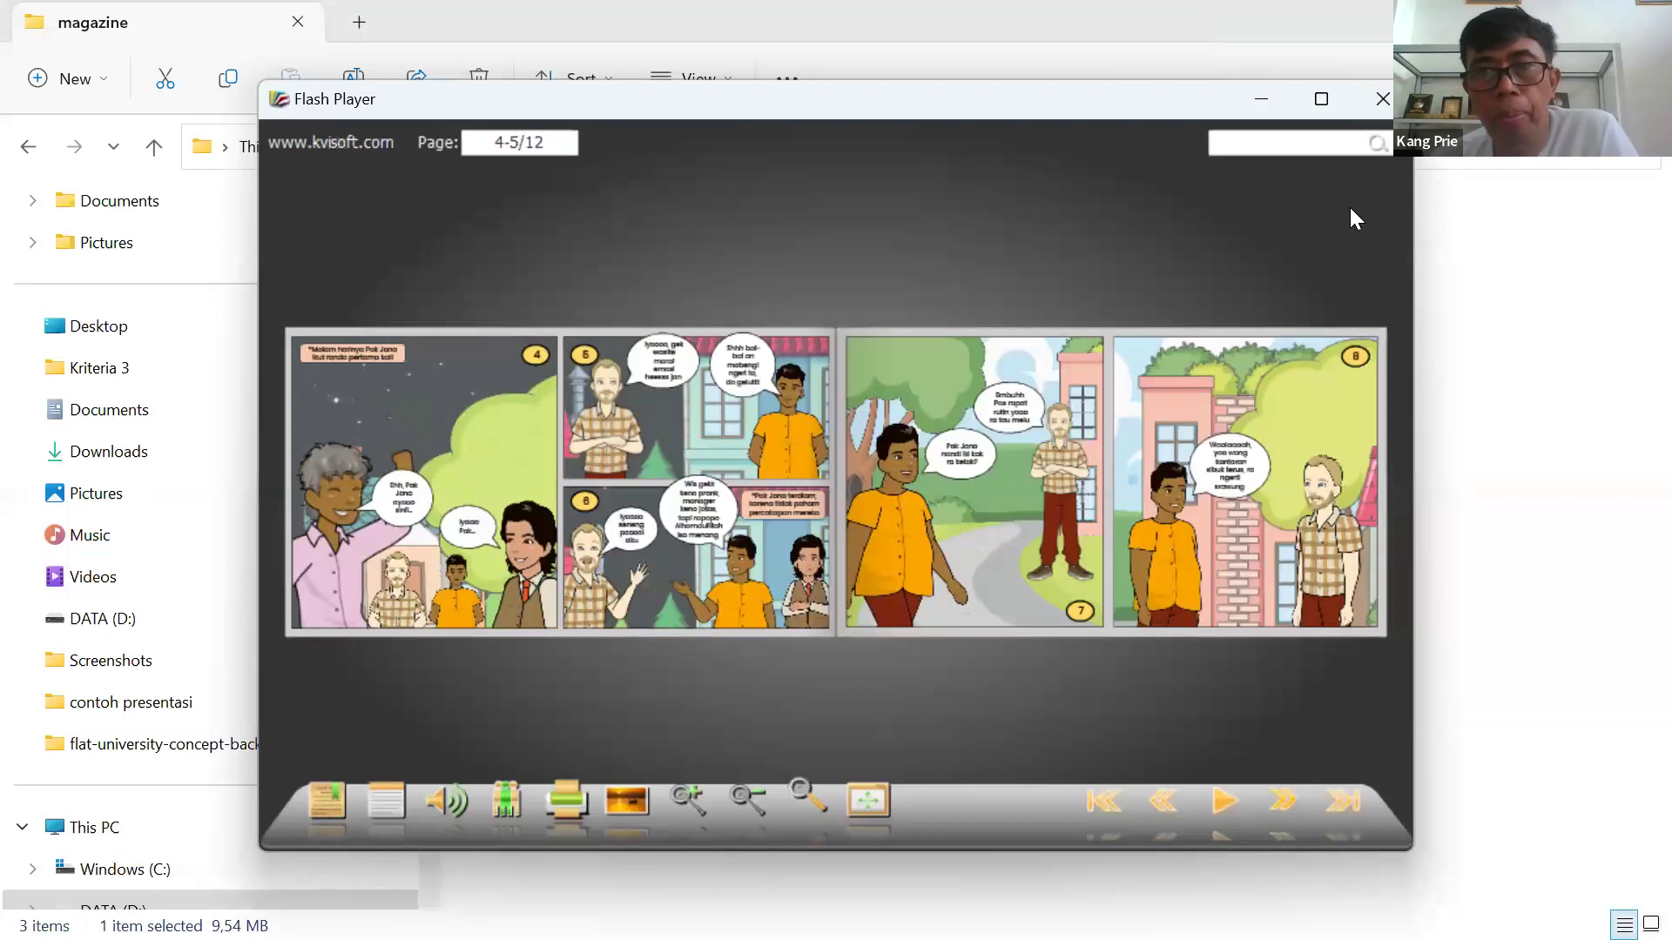
{"action": "left_click", "coordinate": [1382, 98]}
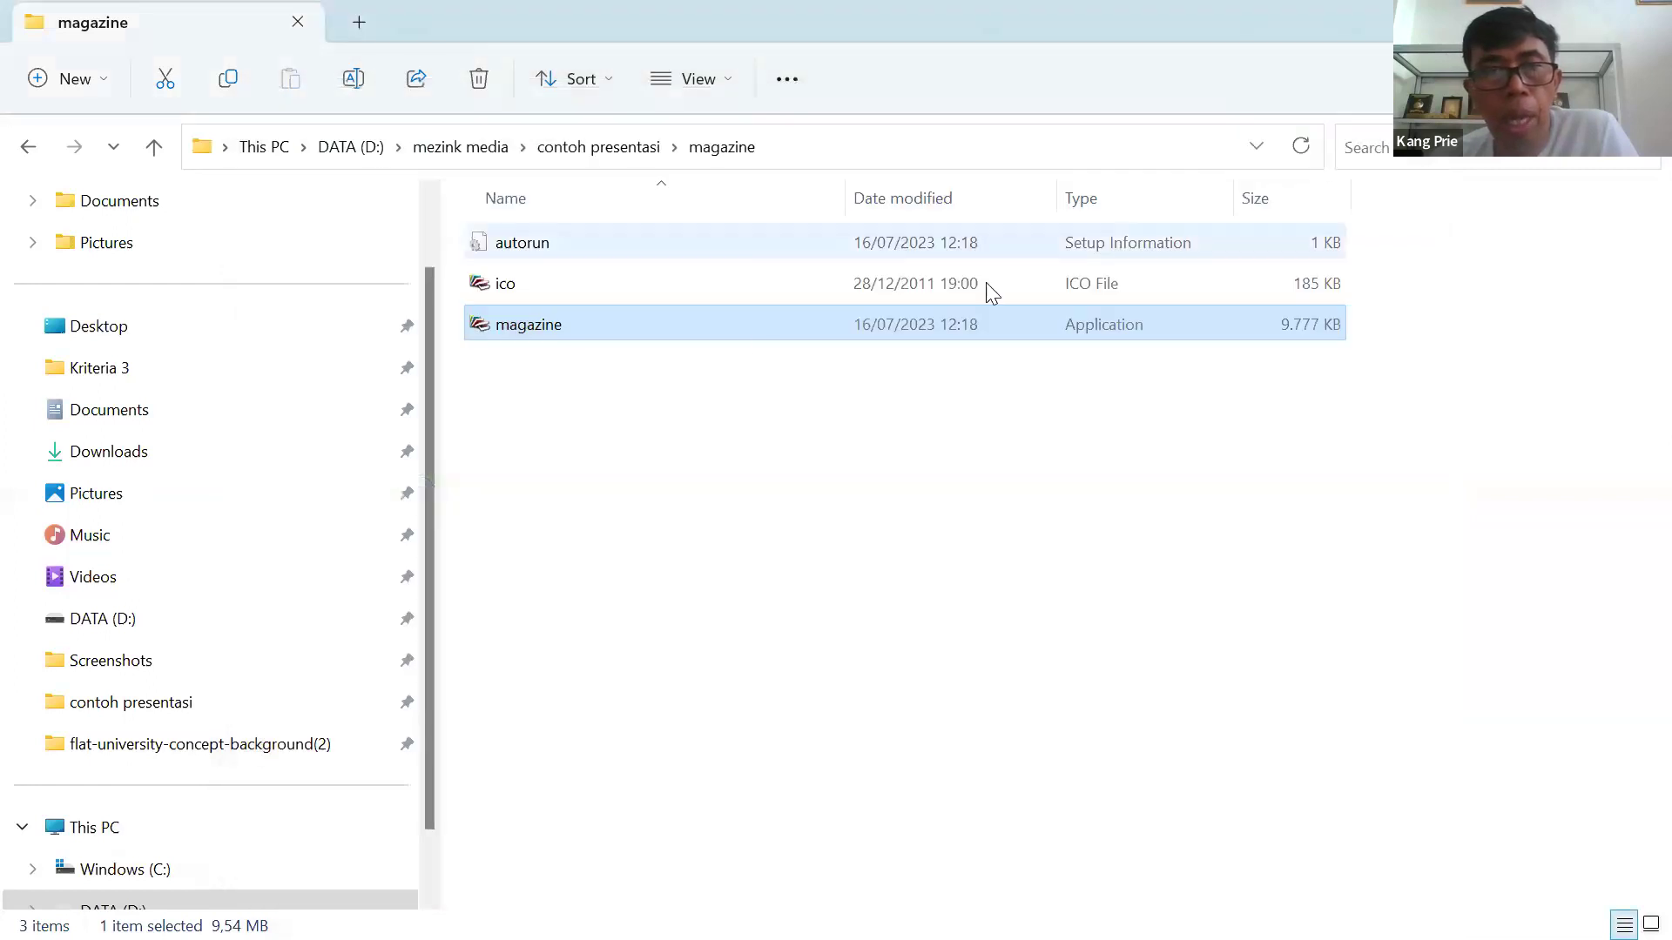
{"action": "left_click", "coordinate": [28, 147]}
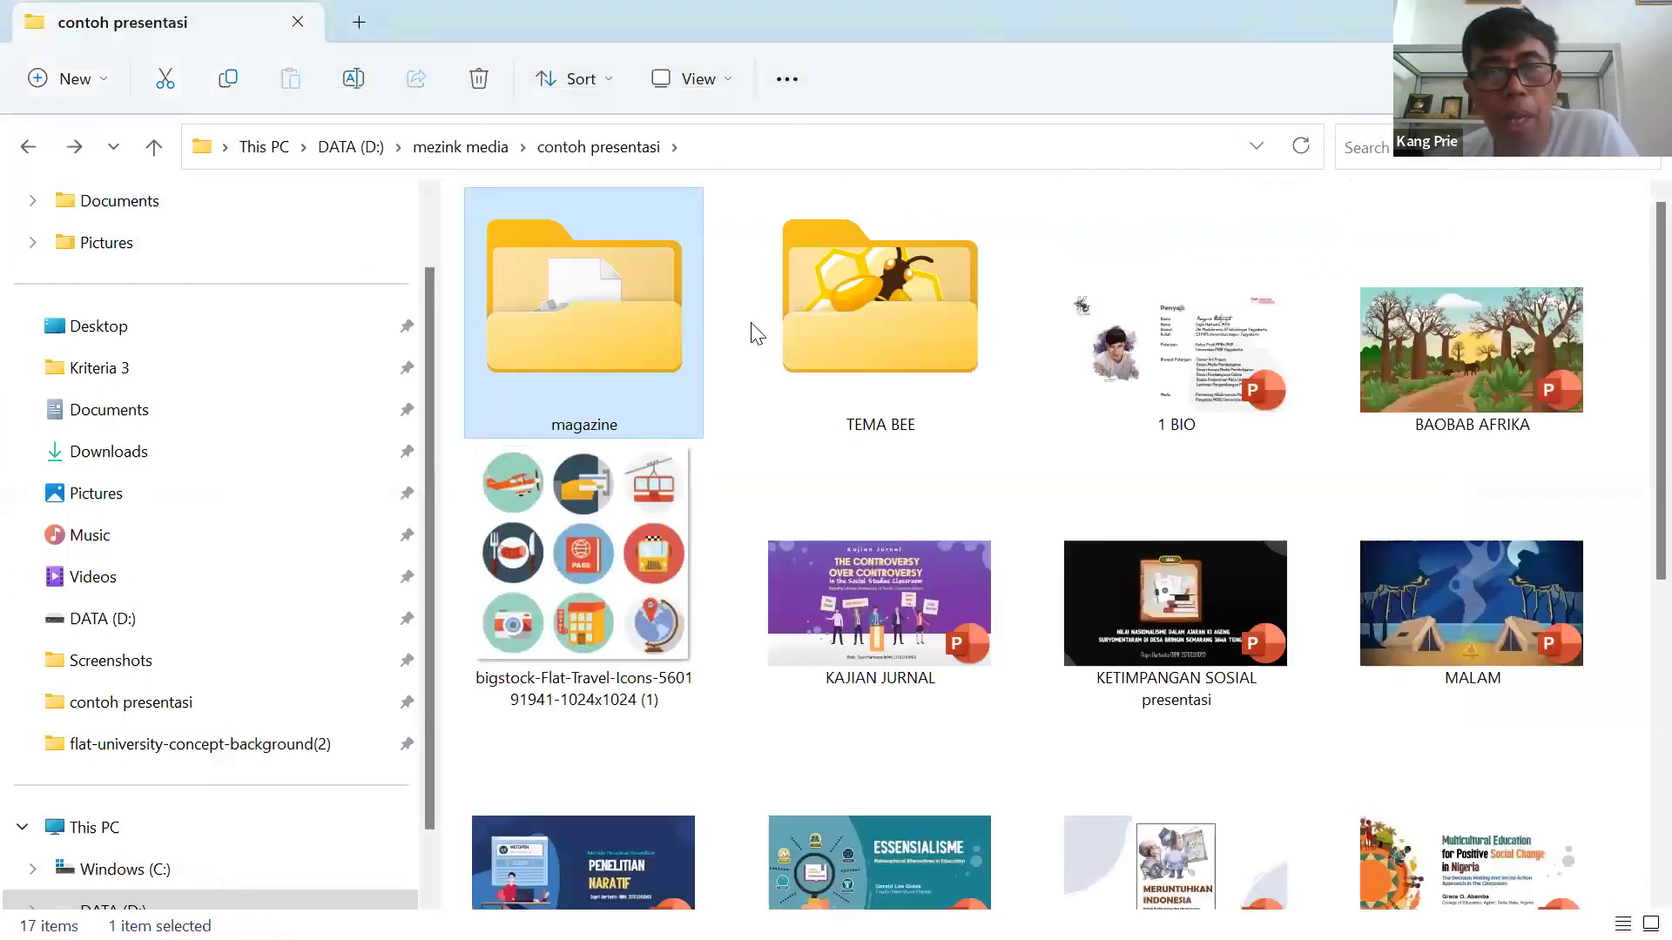
{"action": "scroll", "coordinate": [870, 479], "scroll_direction": "down", "scroll_amount": 1}
{"action": "double_click", "coordinate": [914, 533]}
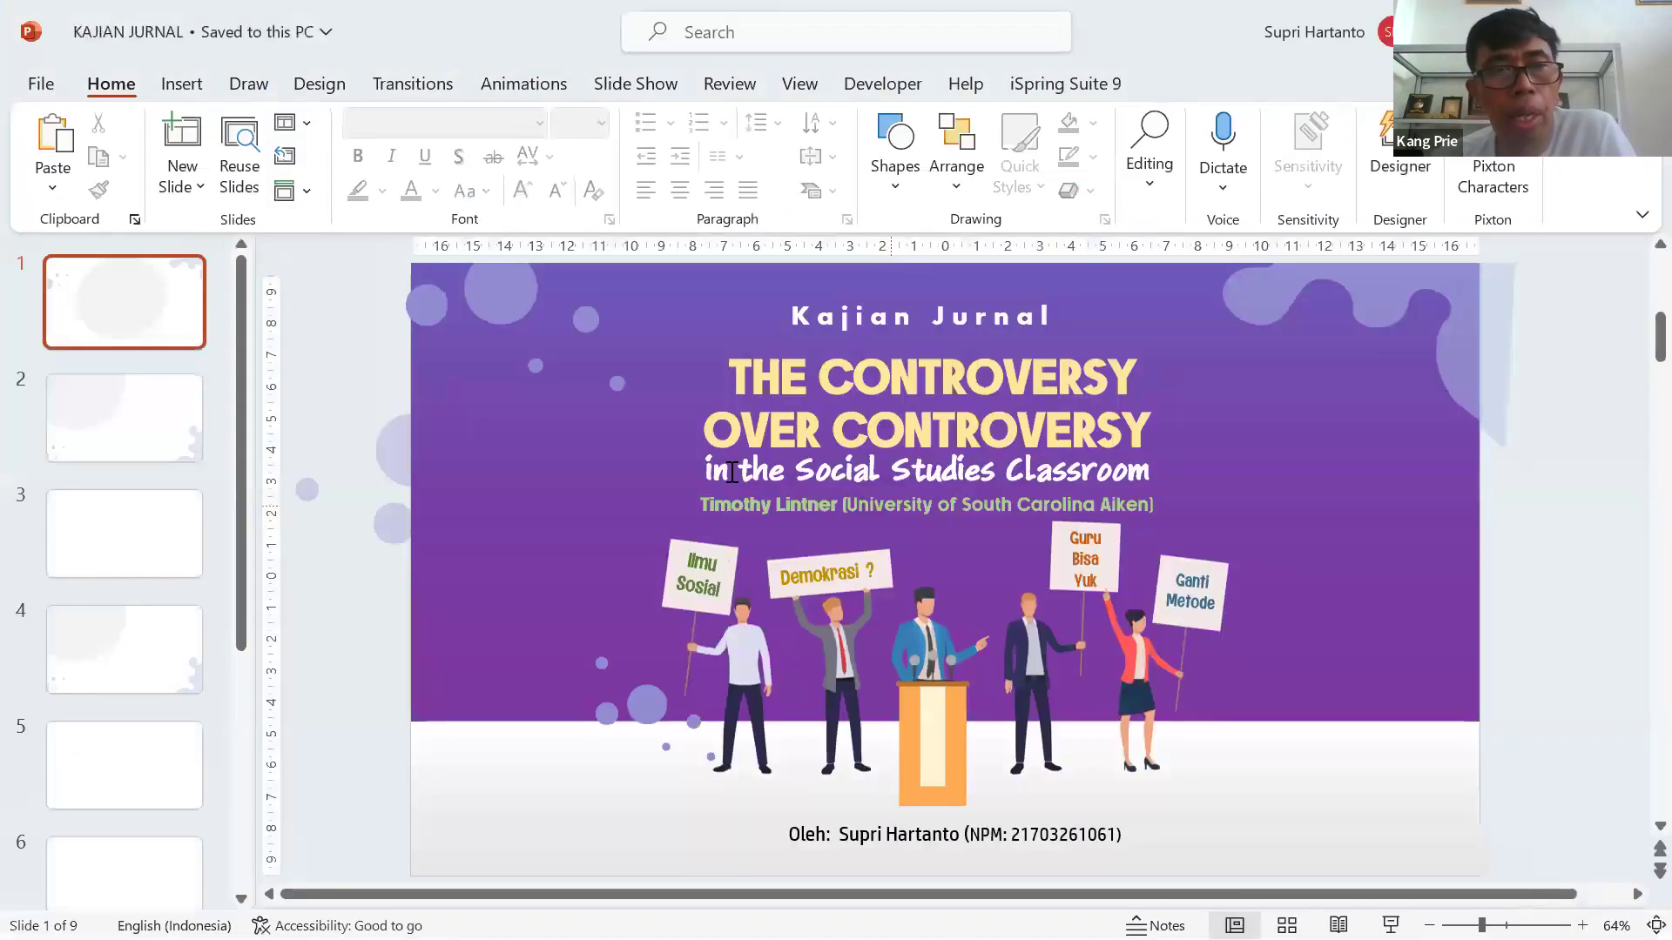
Save a copy of the KAJIAN JURNAL presentation as a PDF in the contoh presentasi folder.
{"action": "left_click", "coordinate": [40, 87]}
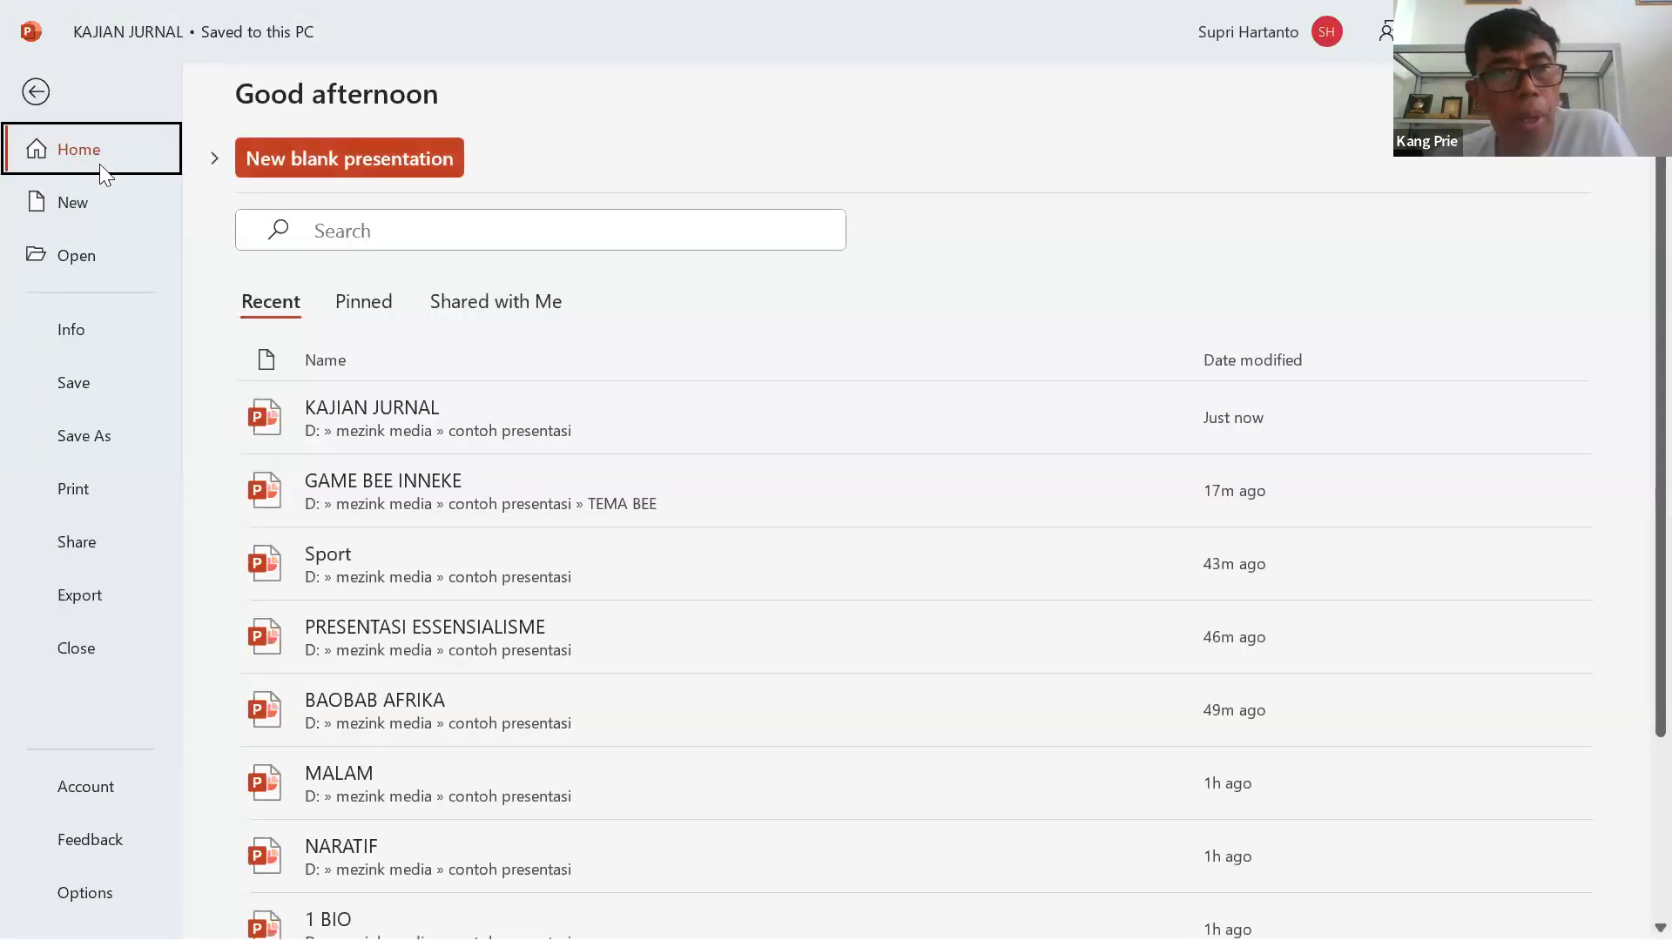
{"action": "left_click", "coordinate": [107, 435]}
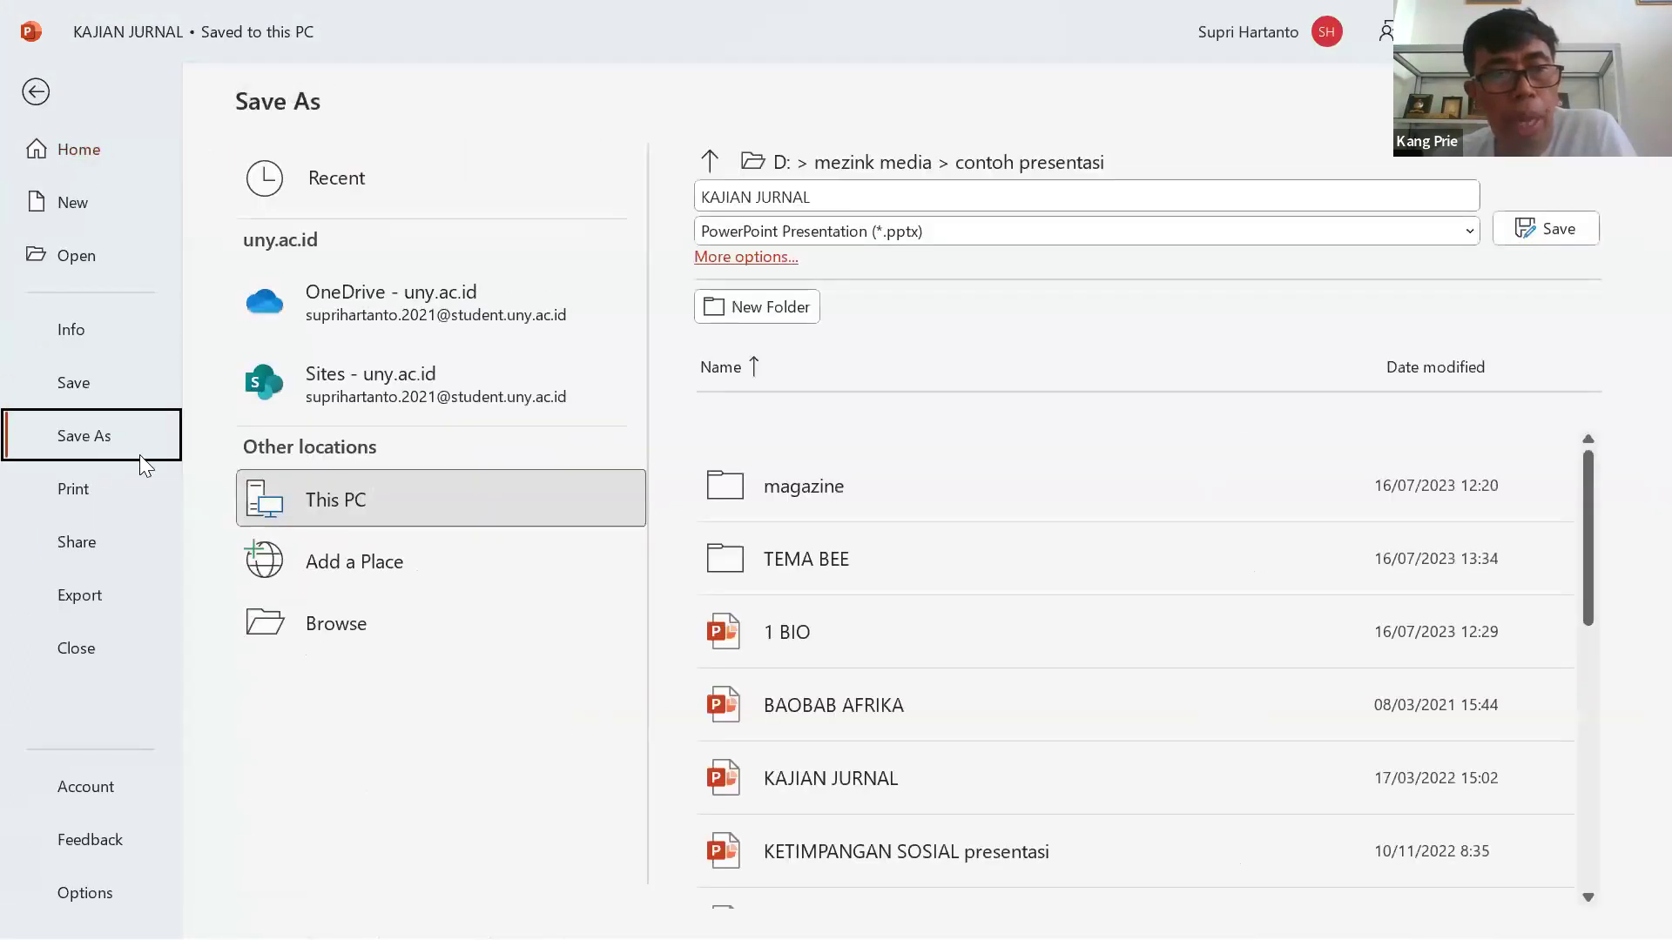
{"action": "left_click", "coordinate": [350, 620]}
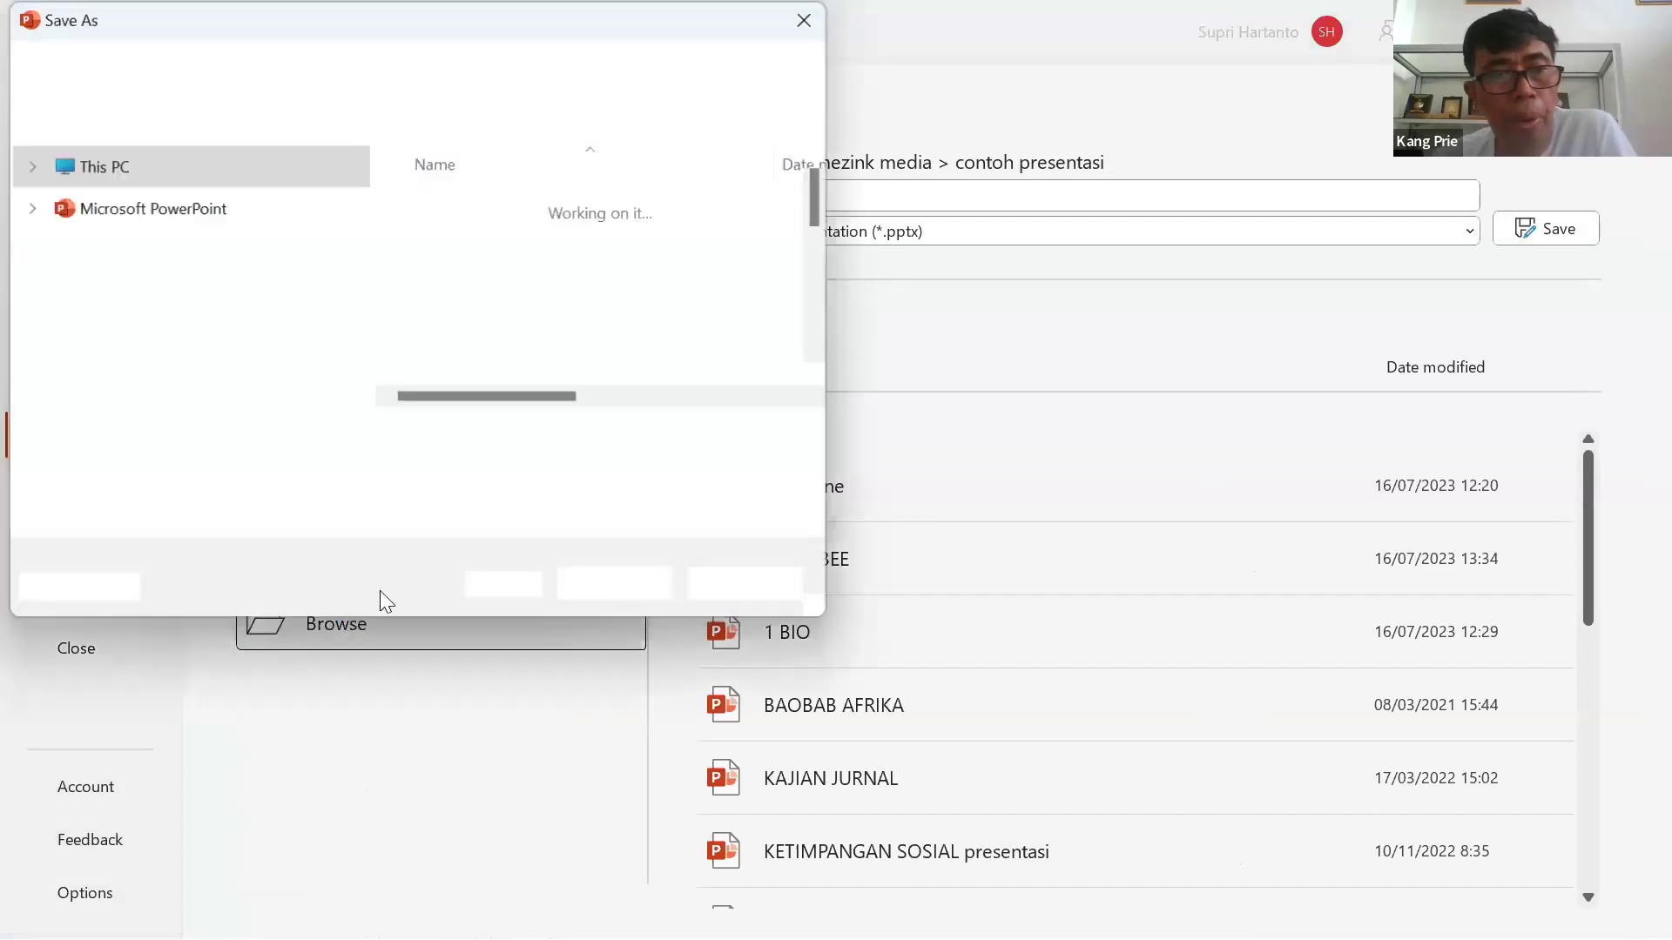
{"action": "left_click", "coordinate": [443, 474]}
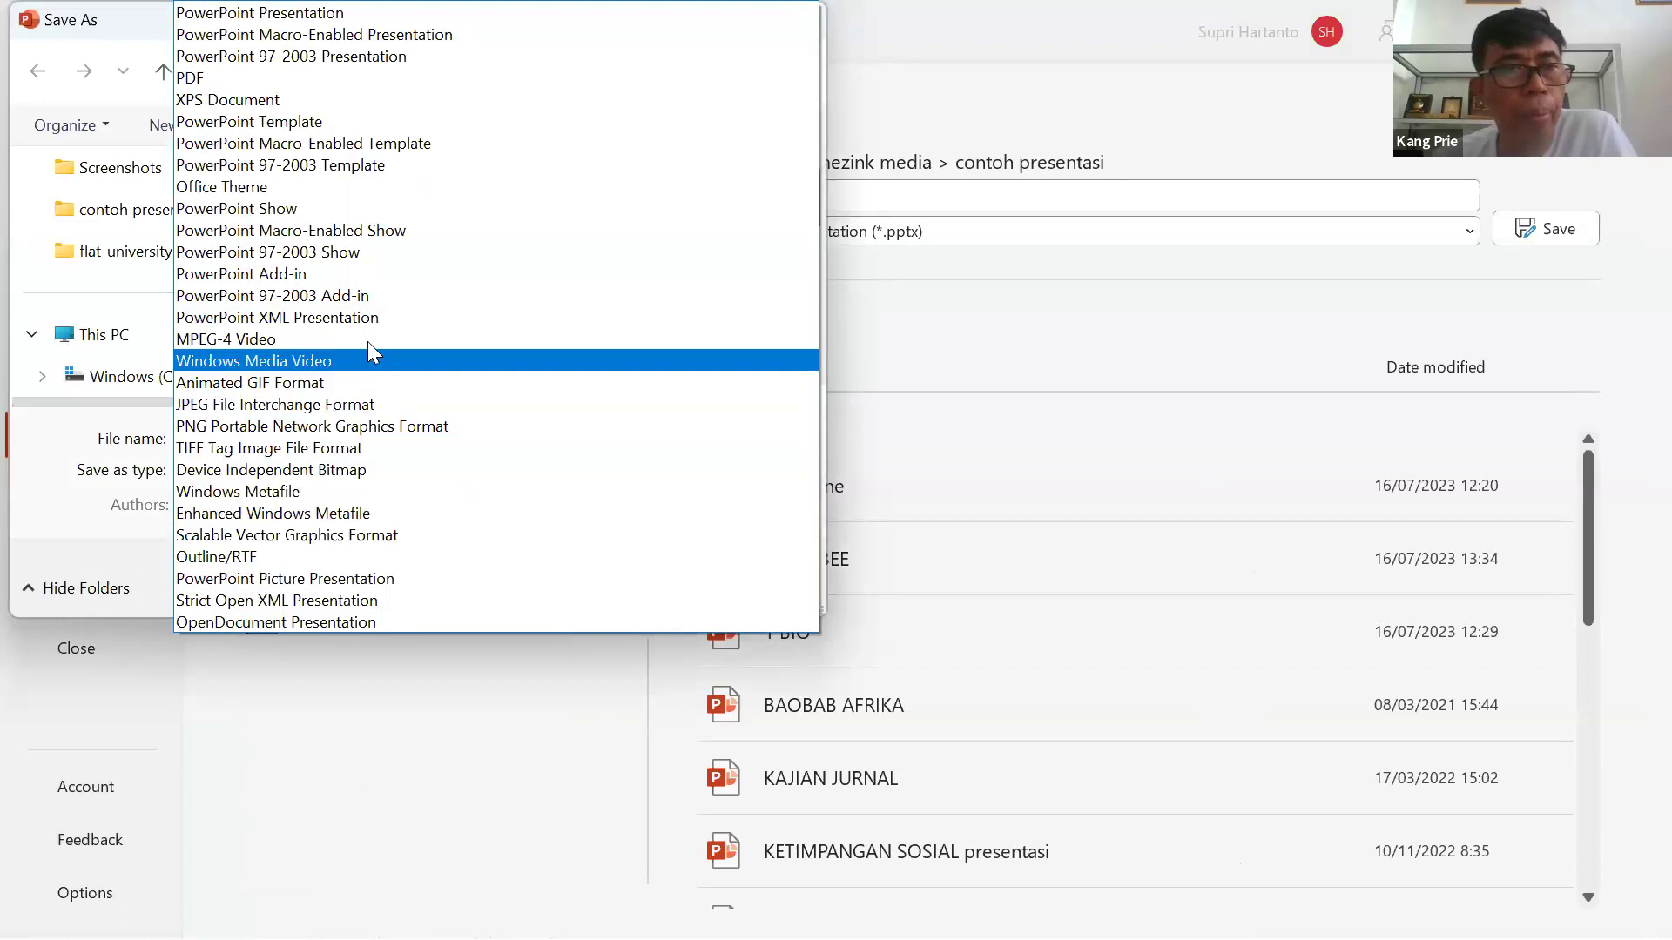
{"action": "left_click", "coordinate": [283, 80]}
{"action": "left_click", "coordinate": [618, 690]}
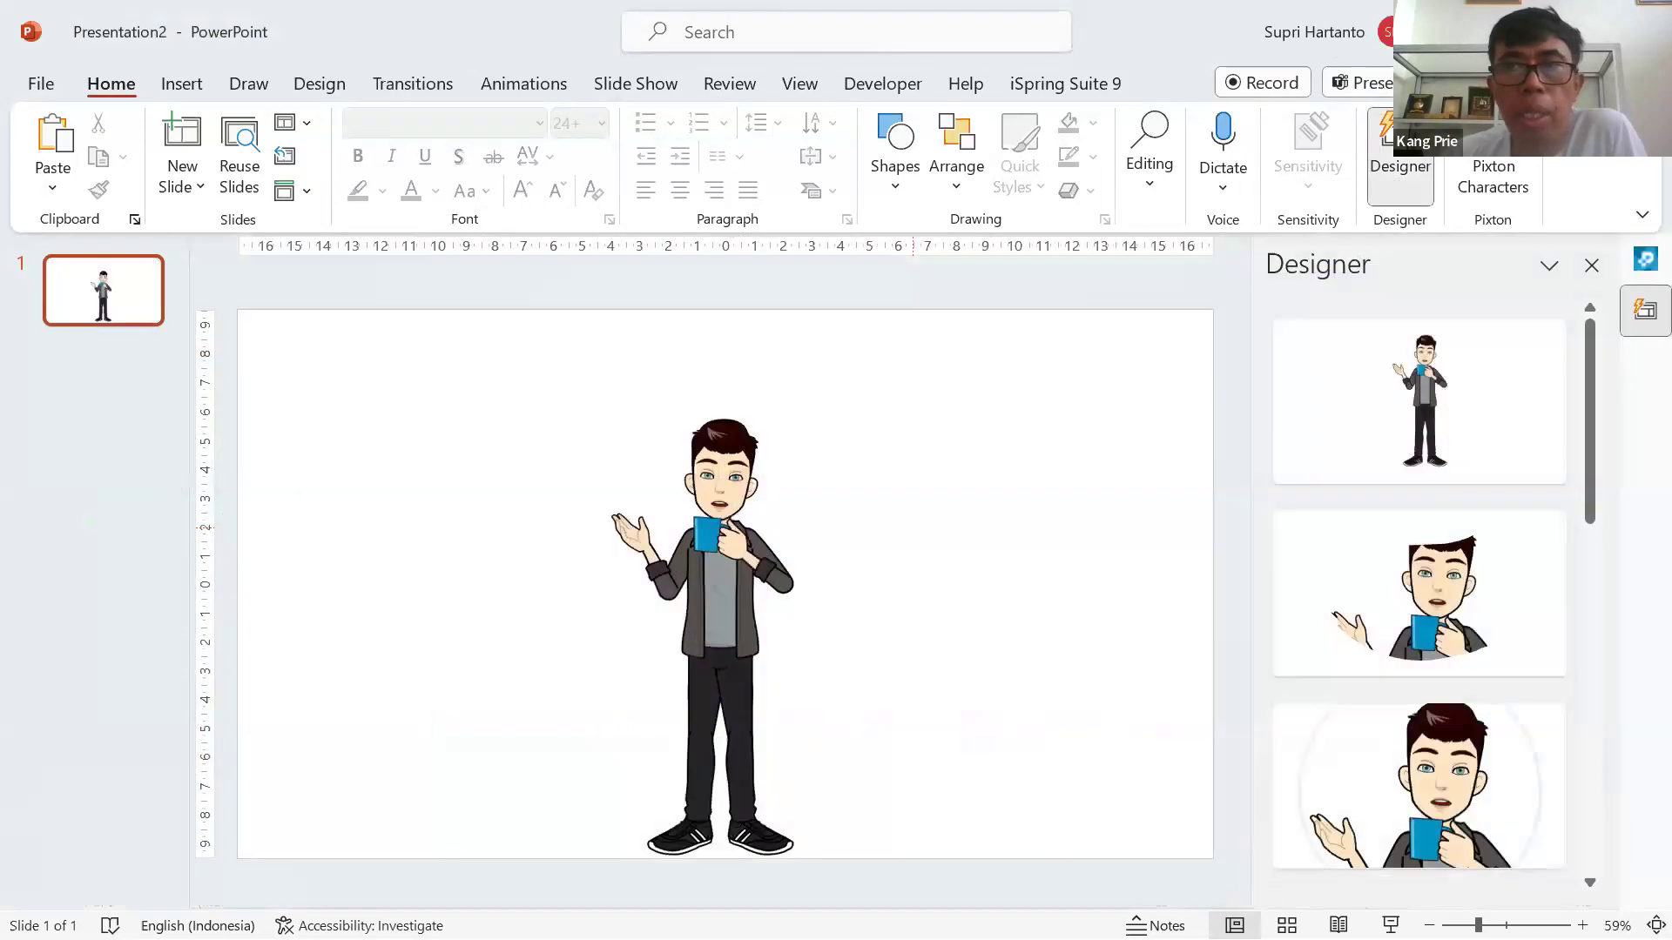
Close Presentation2 and Presentation1 without saving, and close the GAME BEE INNEKE presentation.
{"action": "key", "text": "alt+F4"}
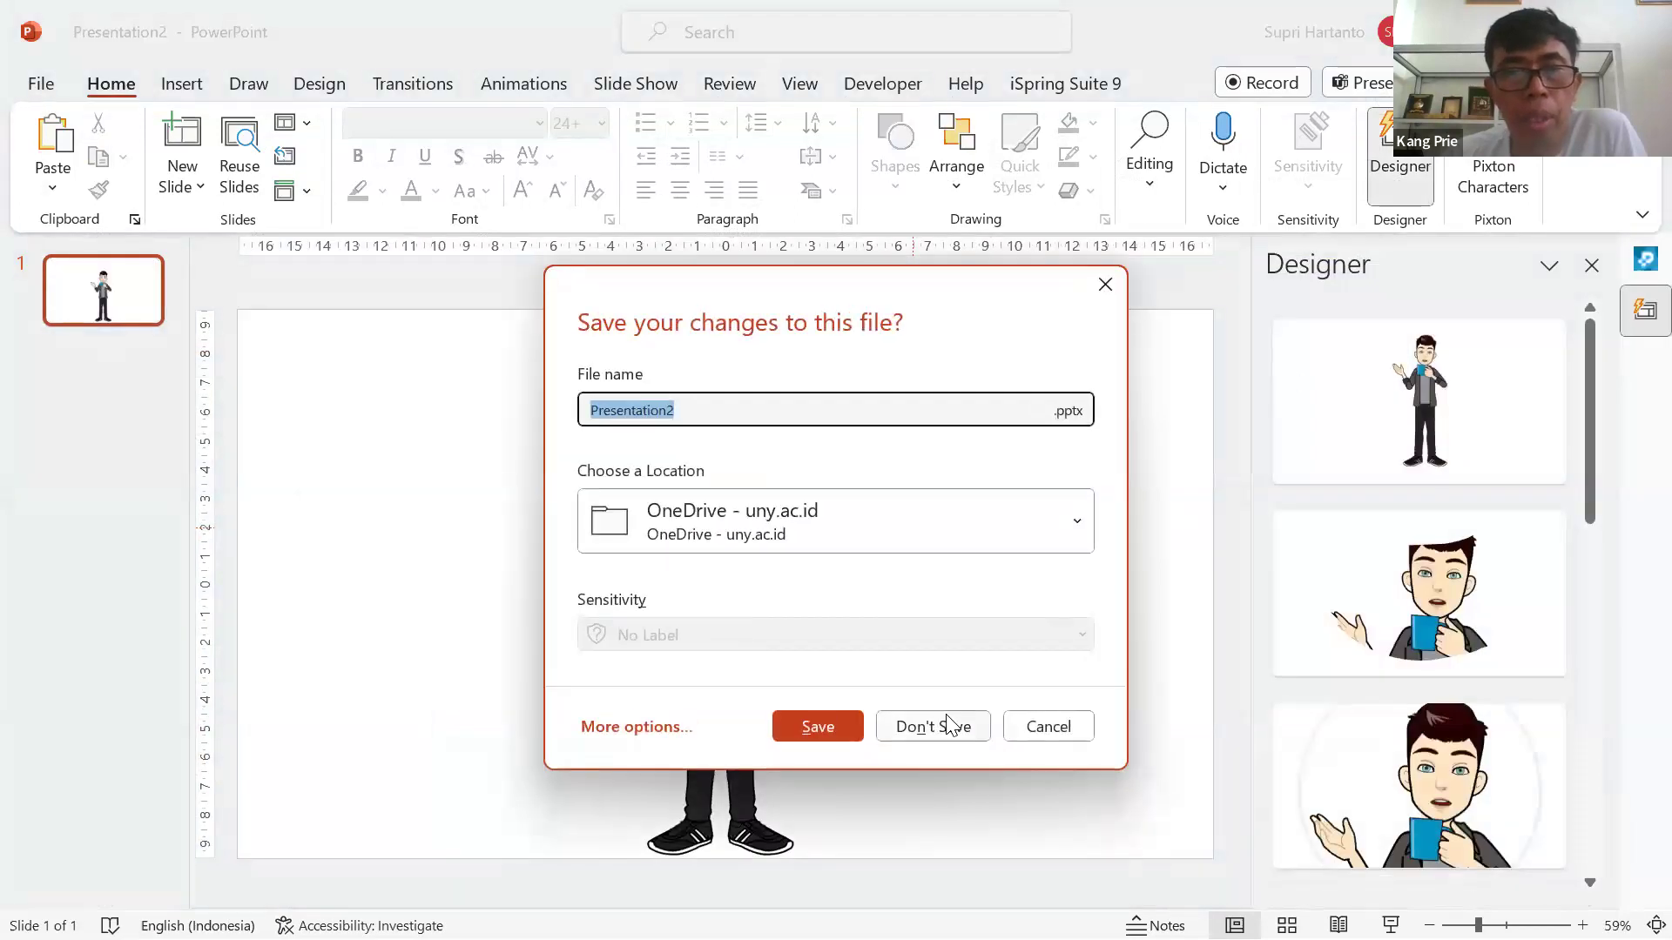
{"action": "left_click", "coordinate": [947, 721]}
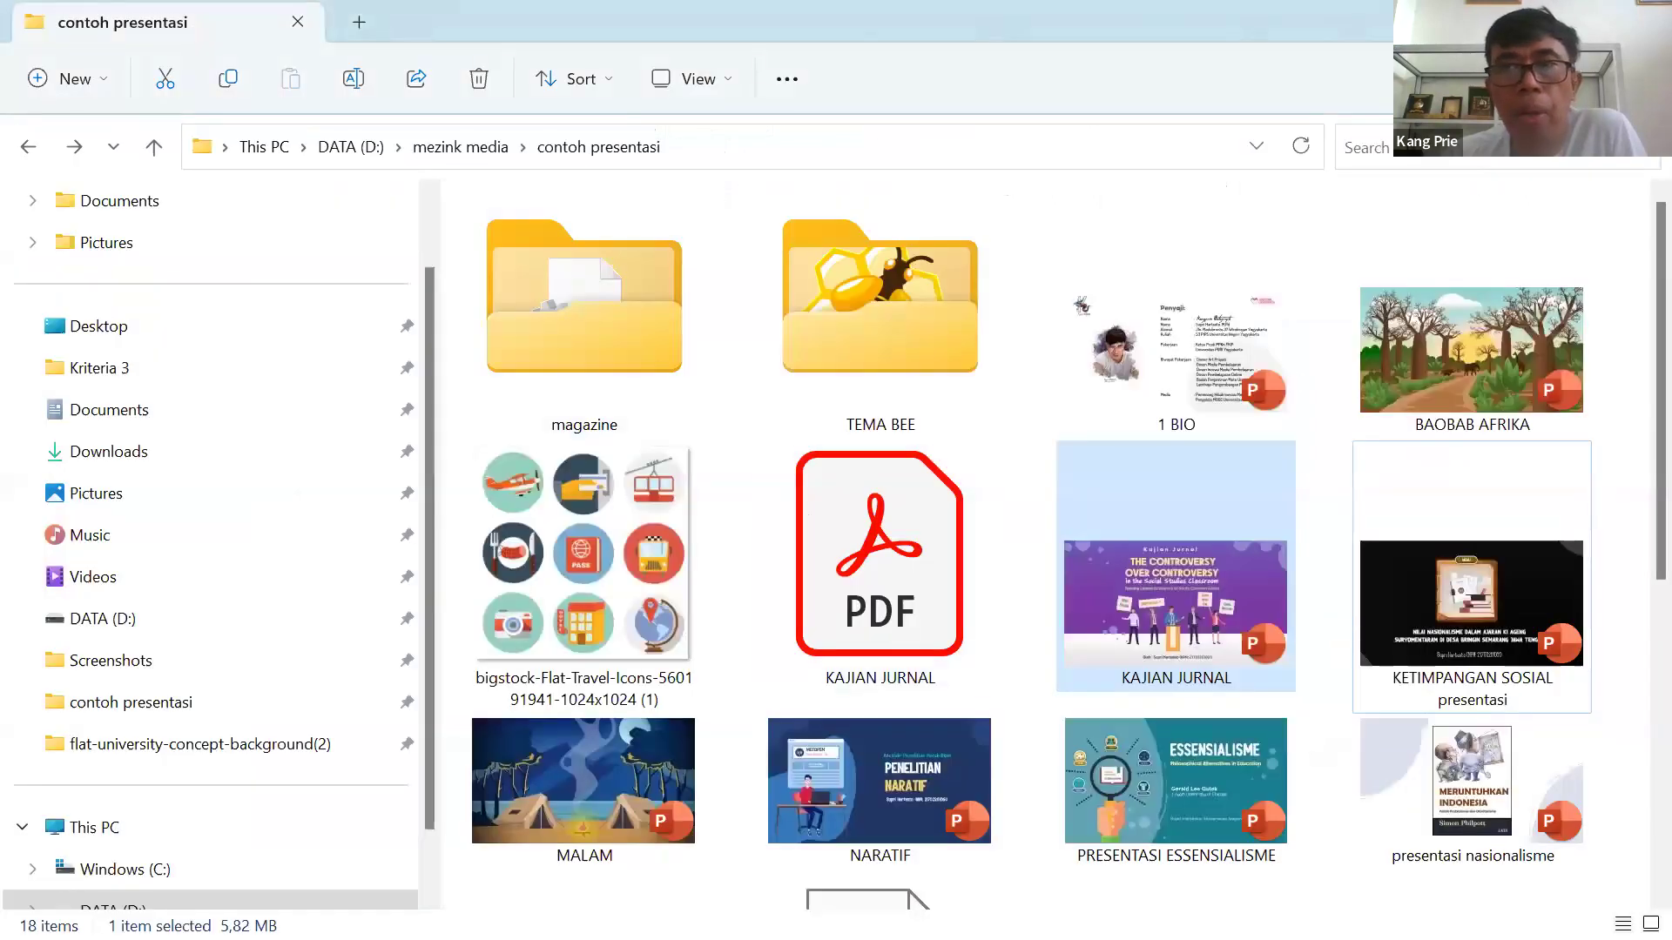
{"action": "key", "text": "alt+Tab"}
{"action": "key", "text": "alt+F4"}
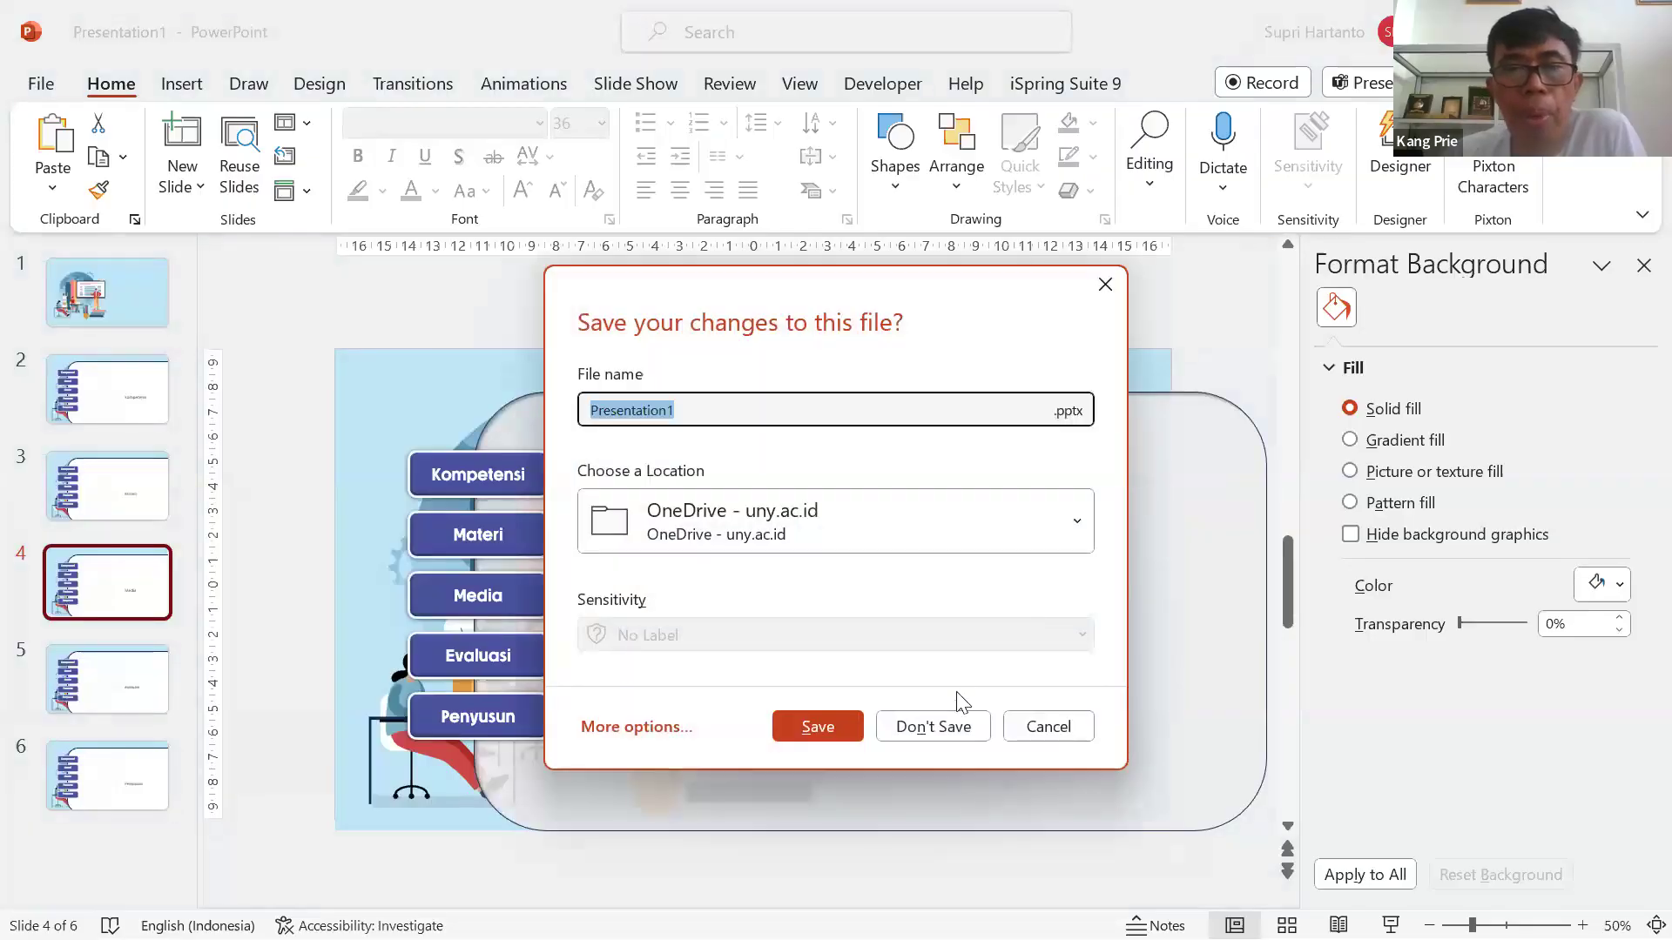
{"action": "left_click", "coordinate": [958, 728]}
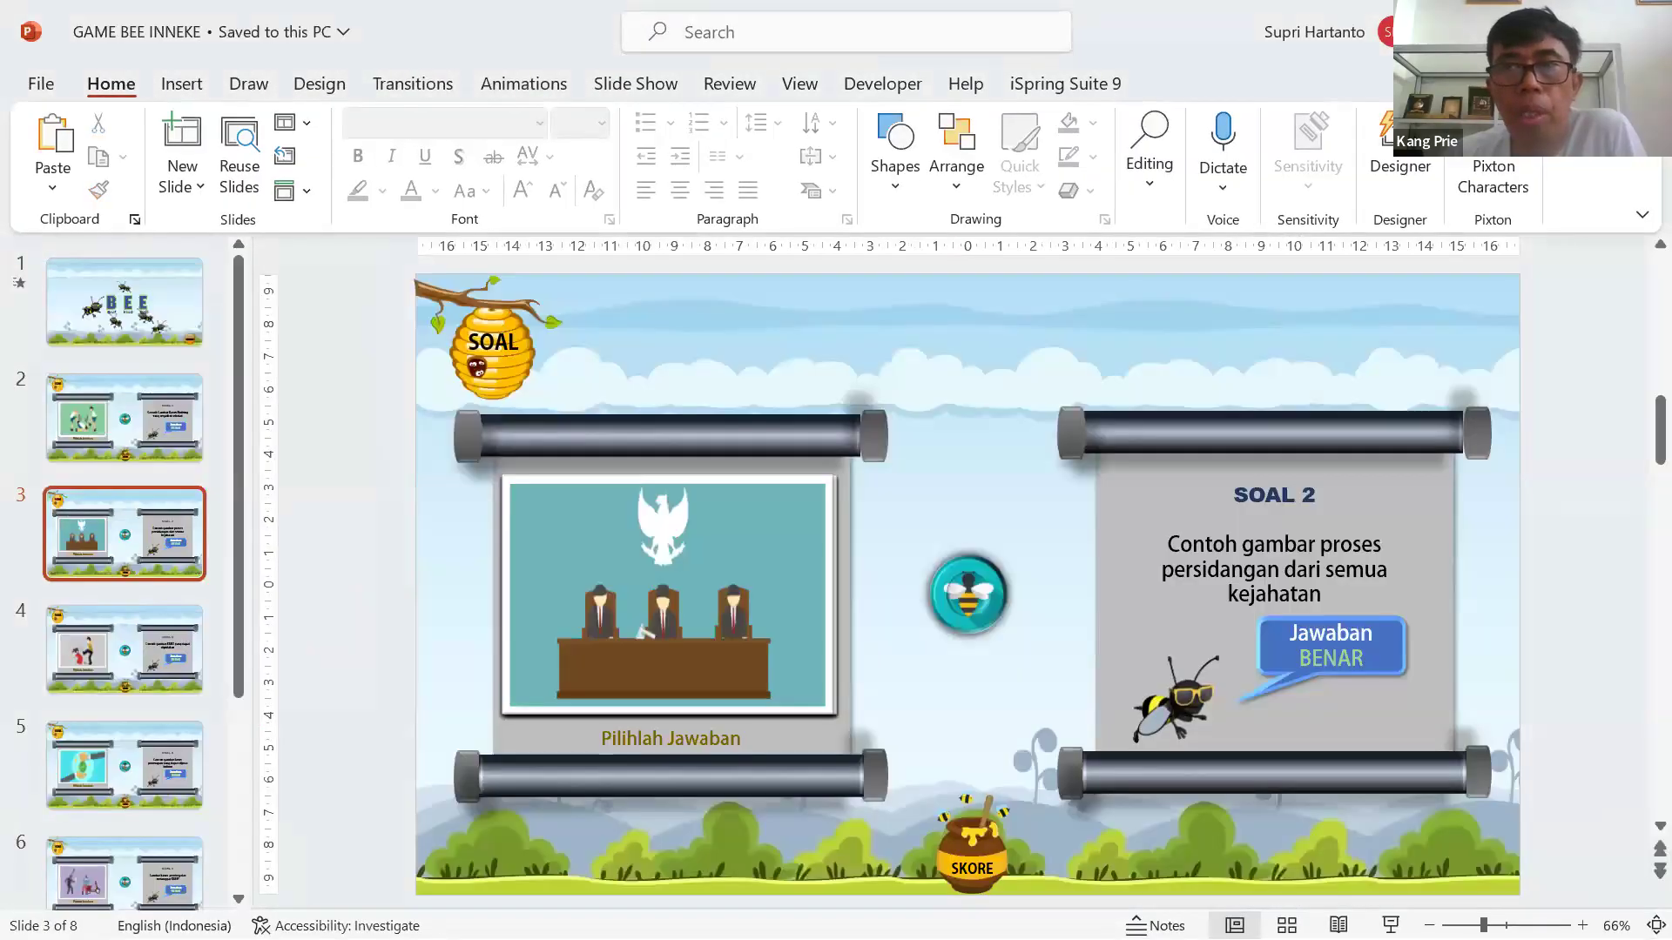
{"action": "key", "text": "alt+F4"}
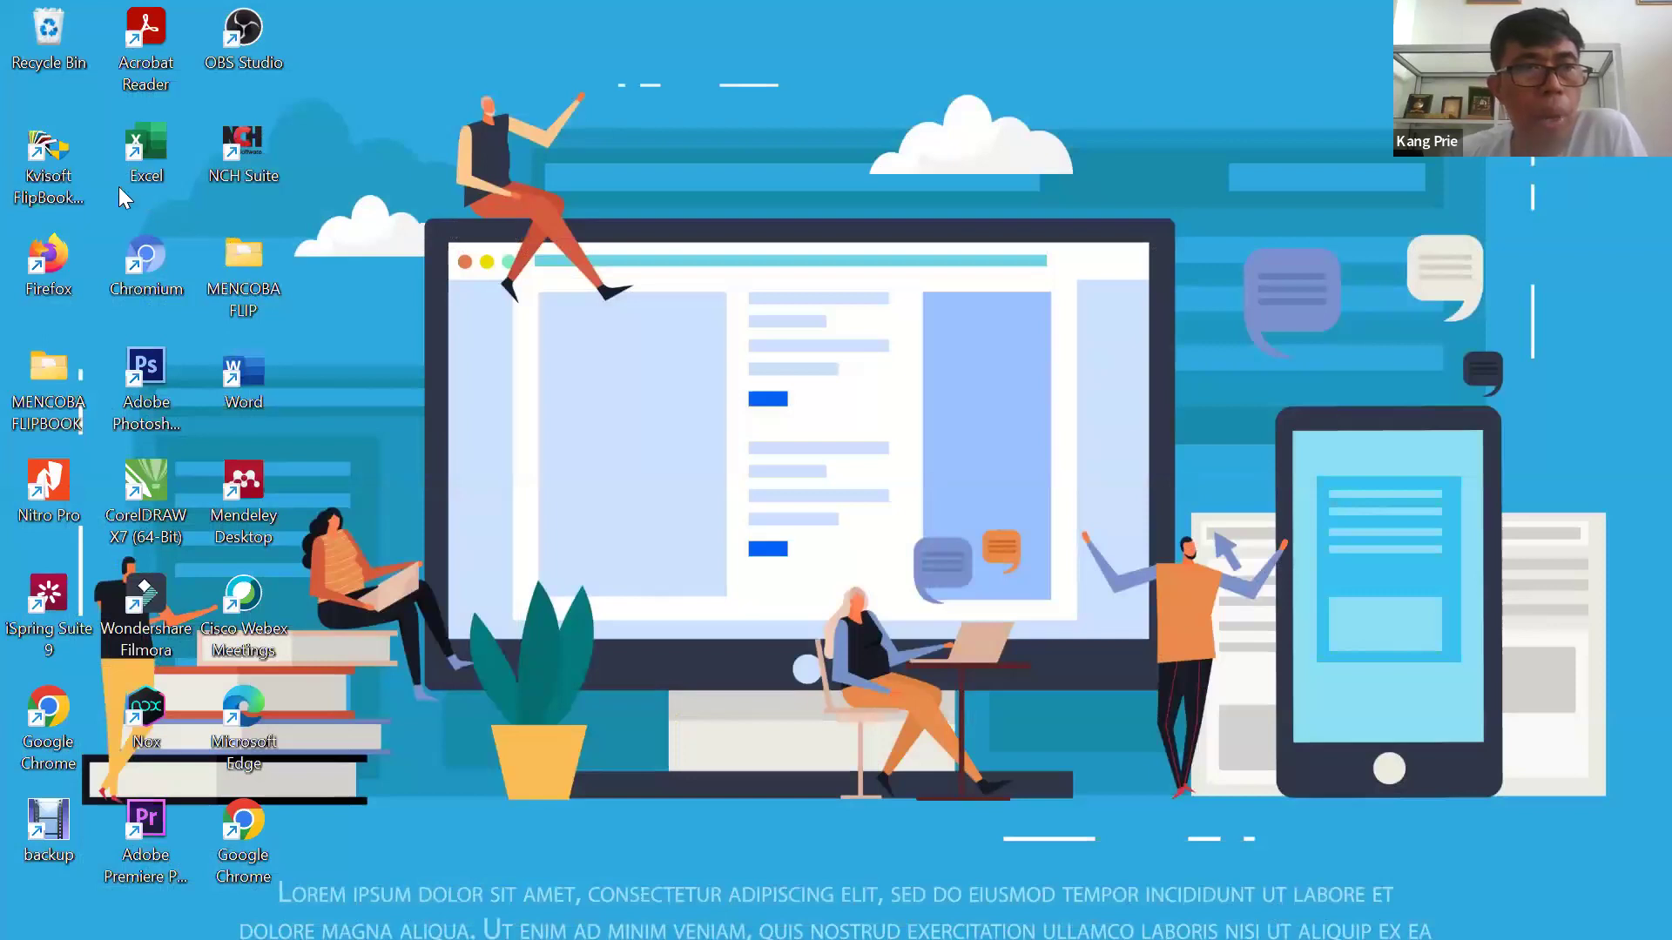
Launch Kvisoft FlipBook Maker Pro from the desktop and import all pages of KAJIAN JURNAL.pdf.
{"action": "left_click", "coordinate": [60, 179]}
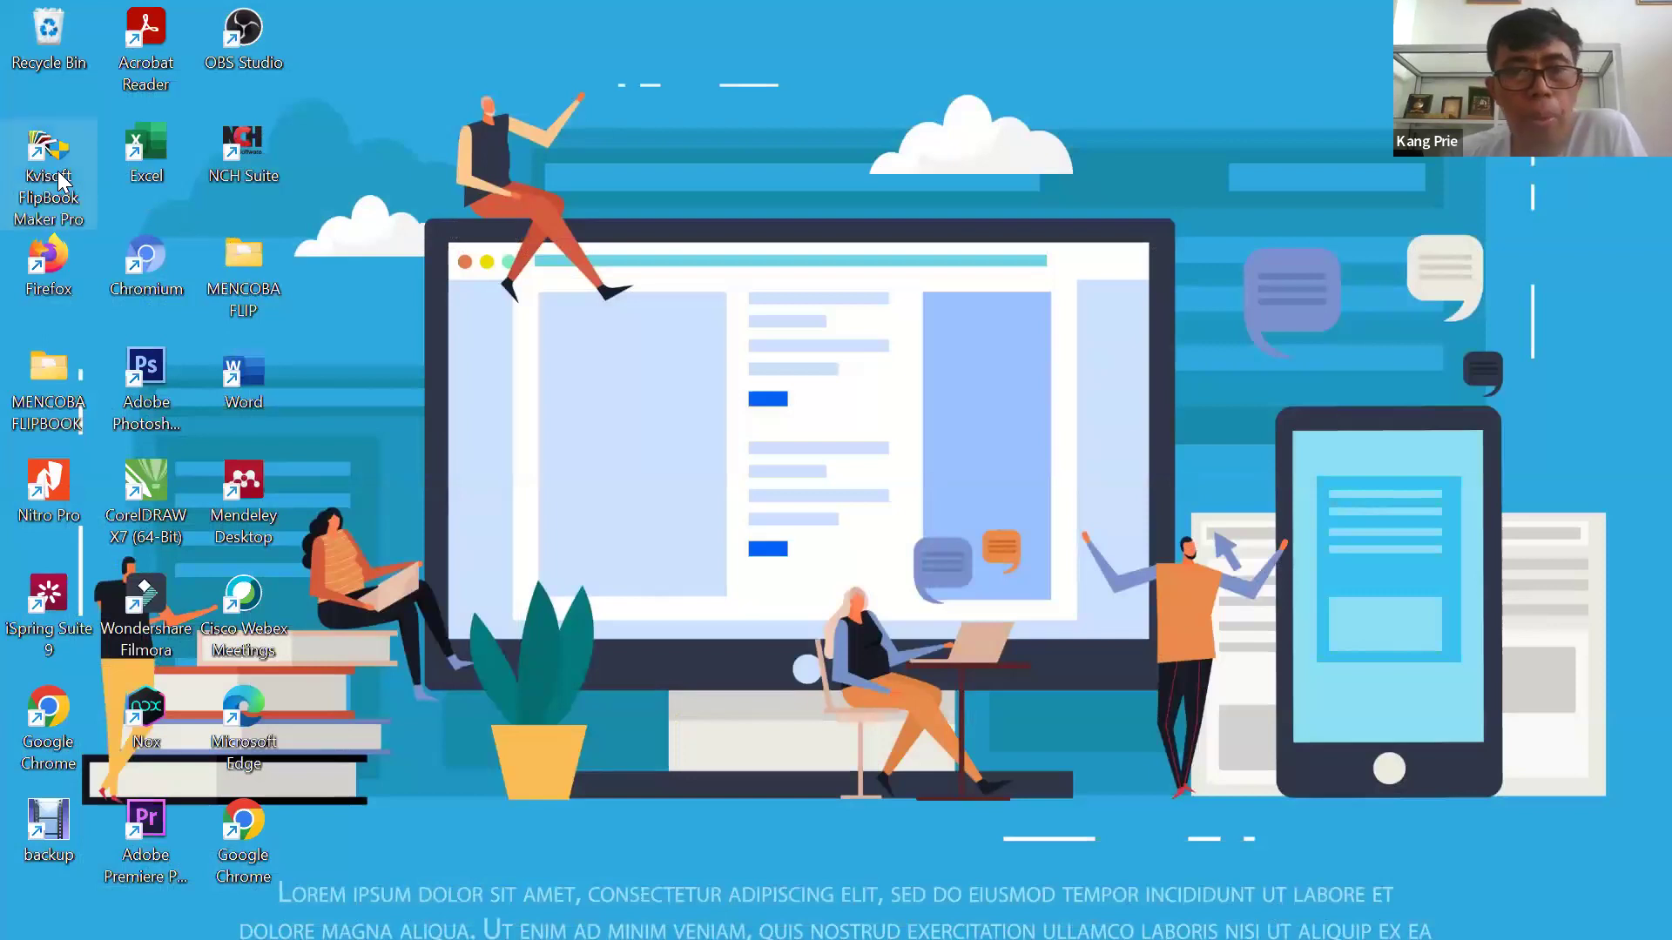
{"action": "double_click", "coordinate": [59, 179]}
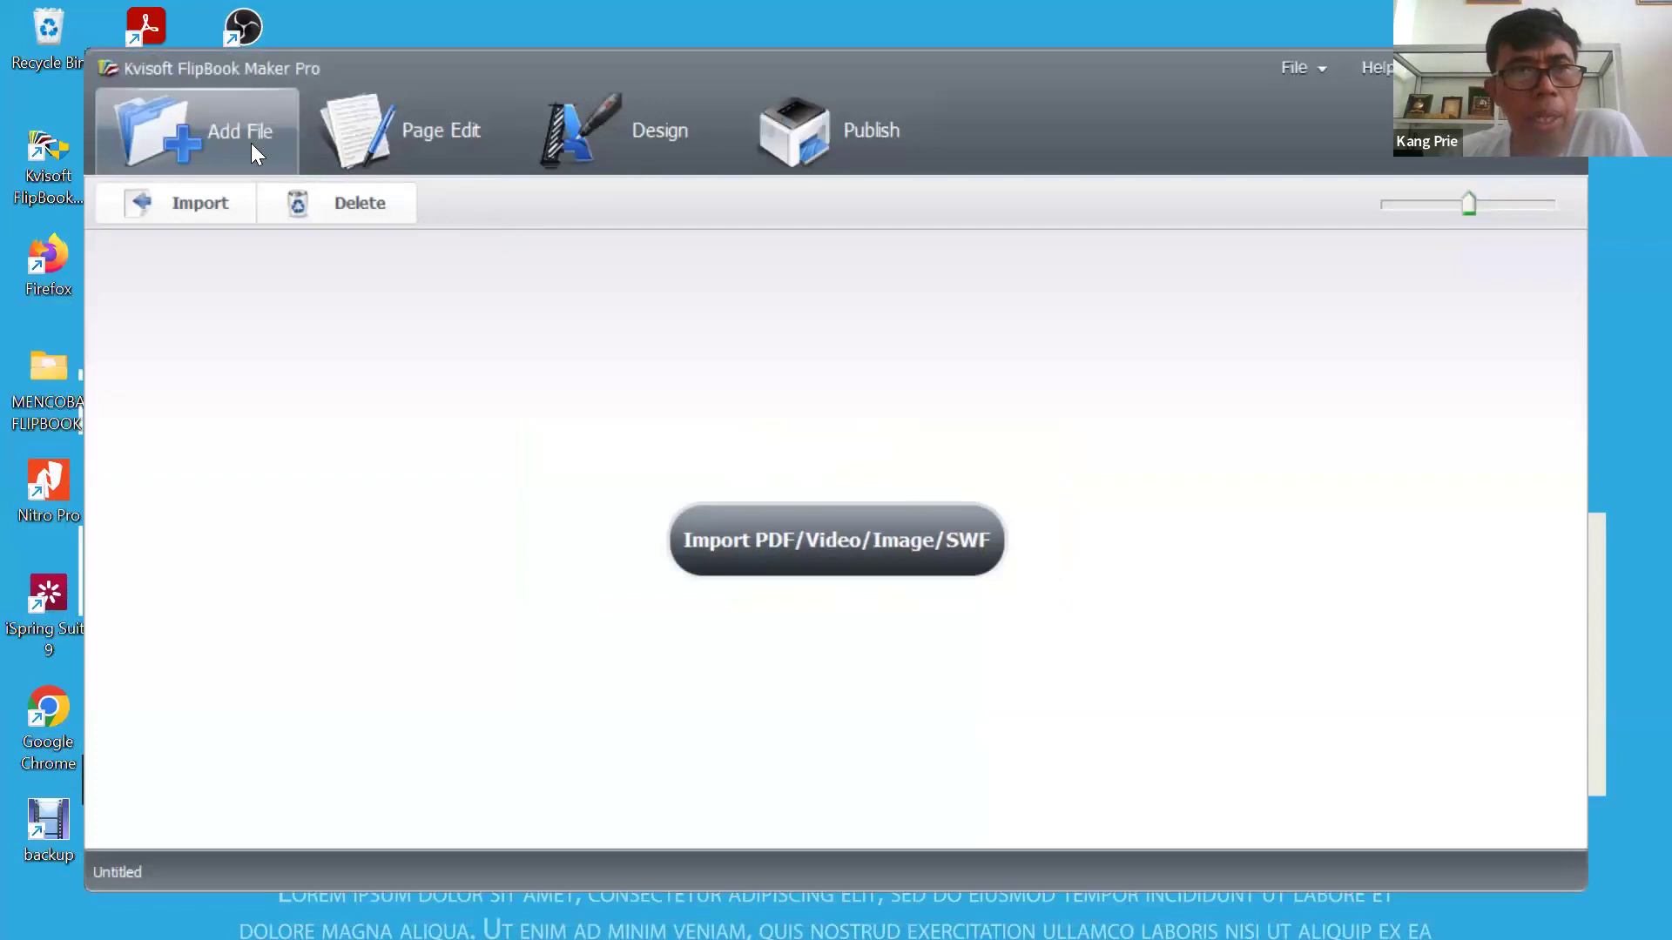
{"action": "left_click", "coordinate": [215, 208]}
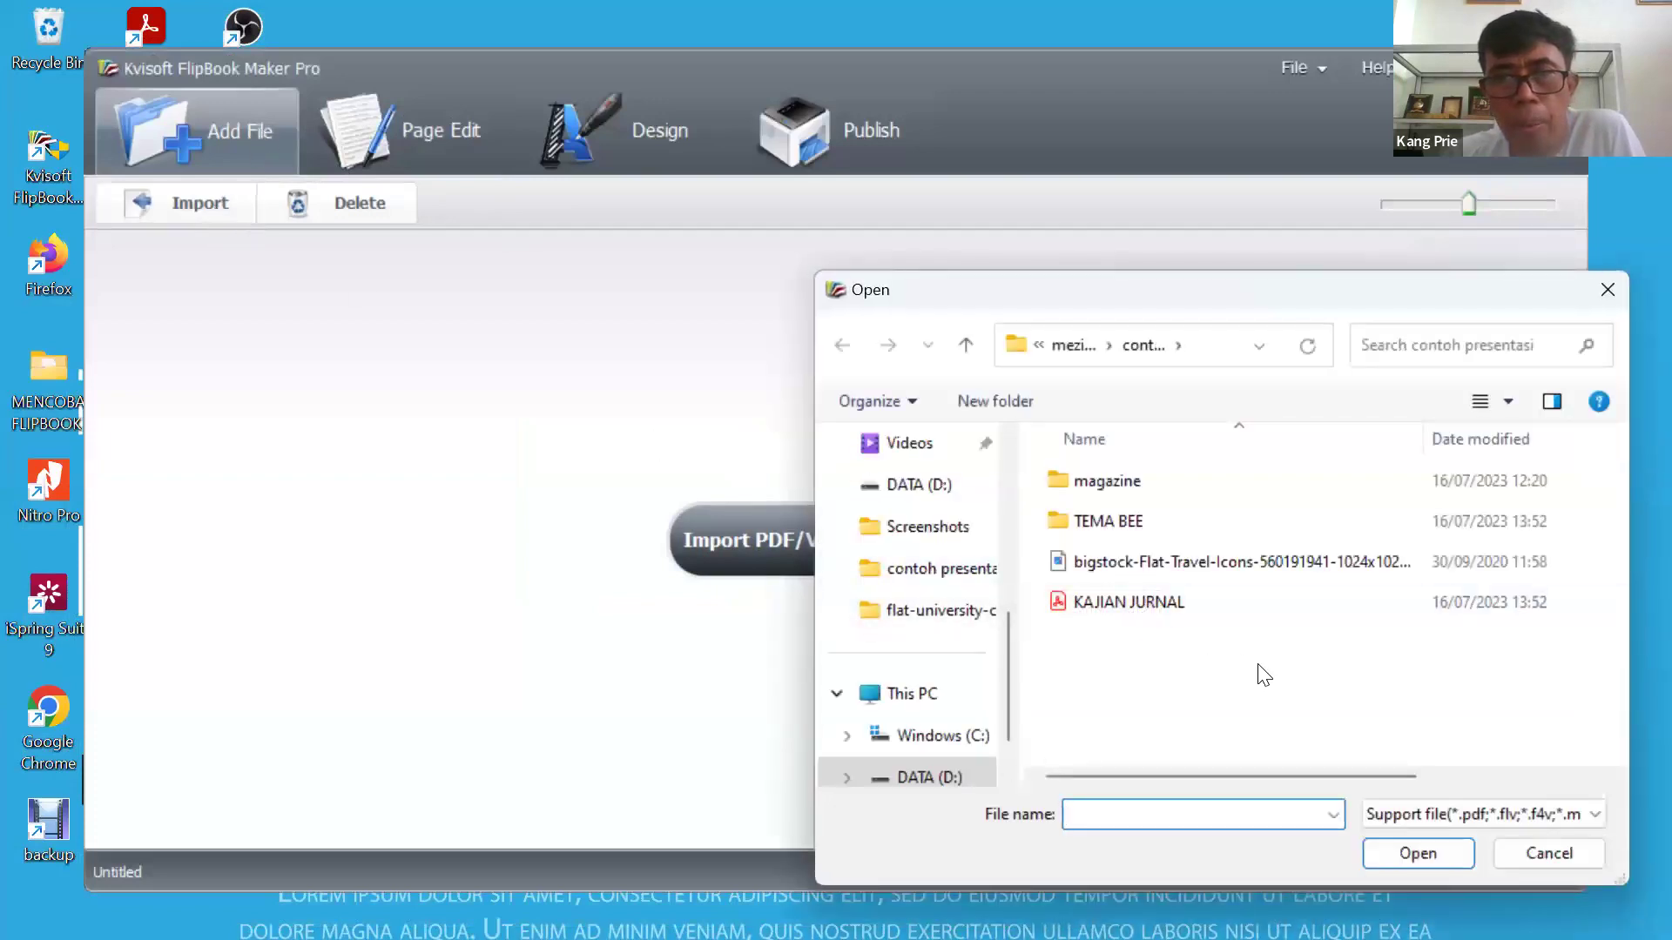
{"action": "double_click", "coordinate": [1148, 601]}
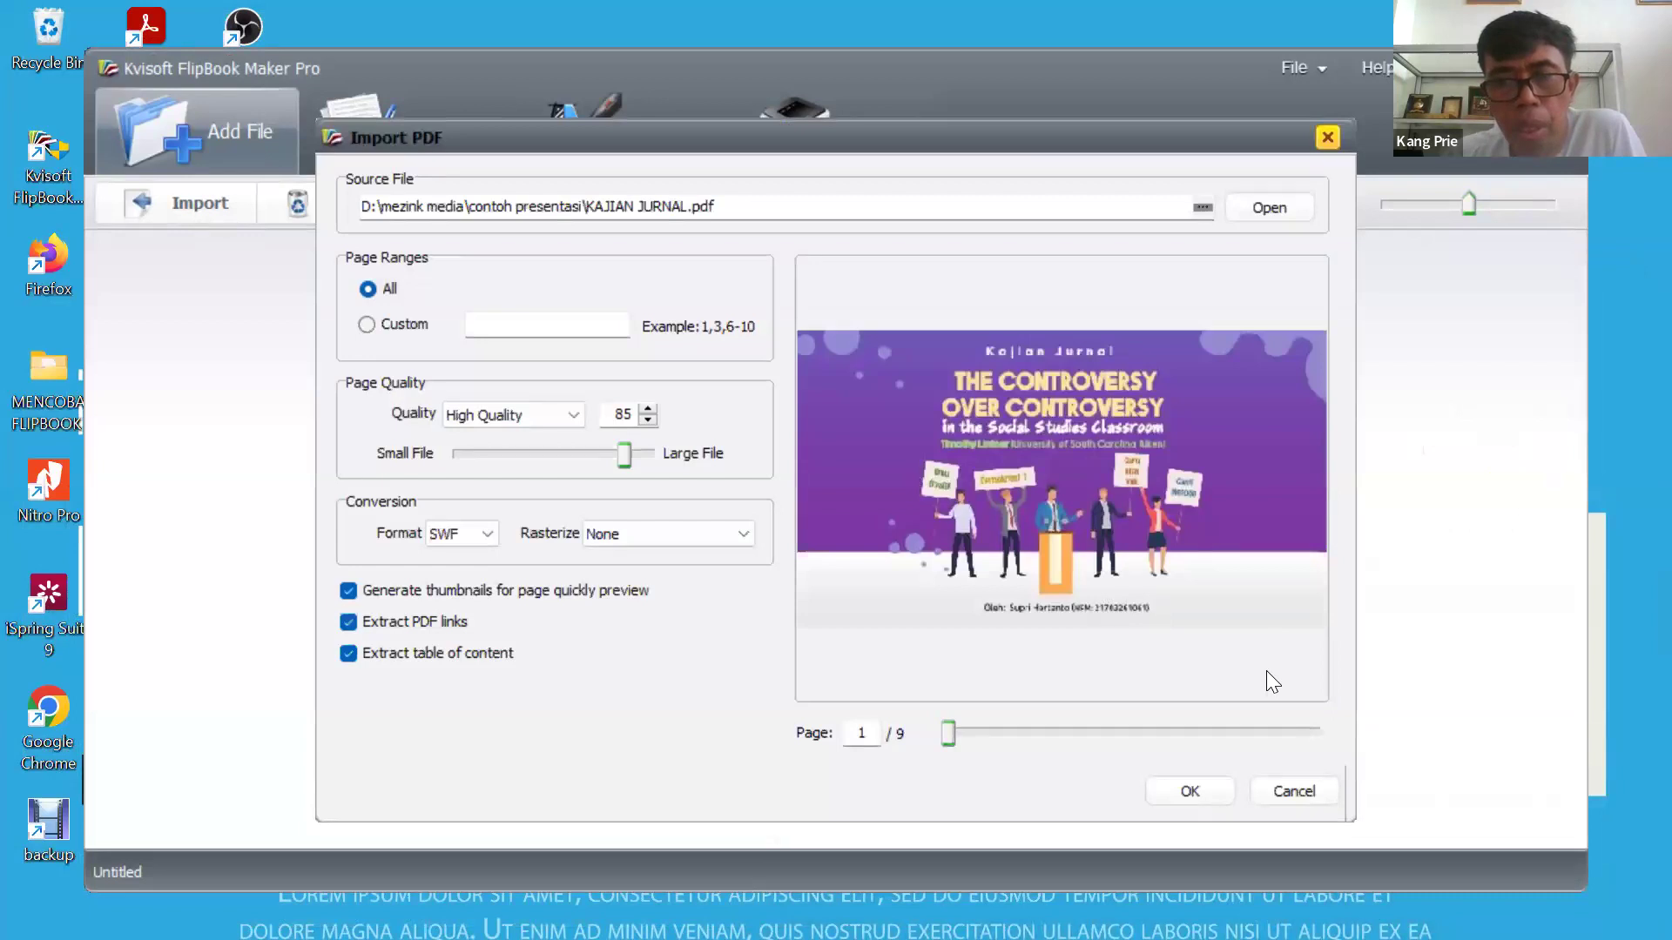
{"action": "left_click", "coordinate": [1190, 791]}
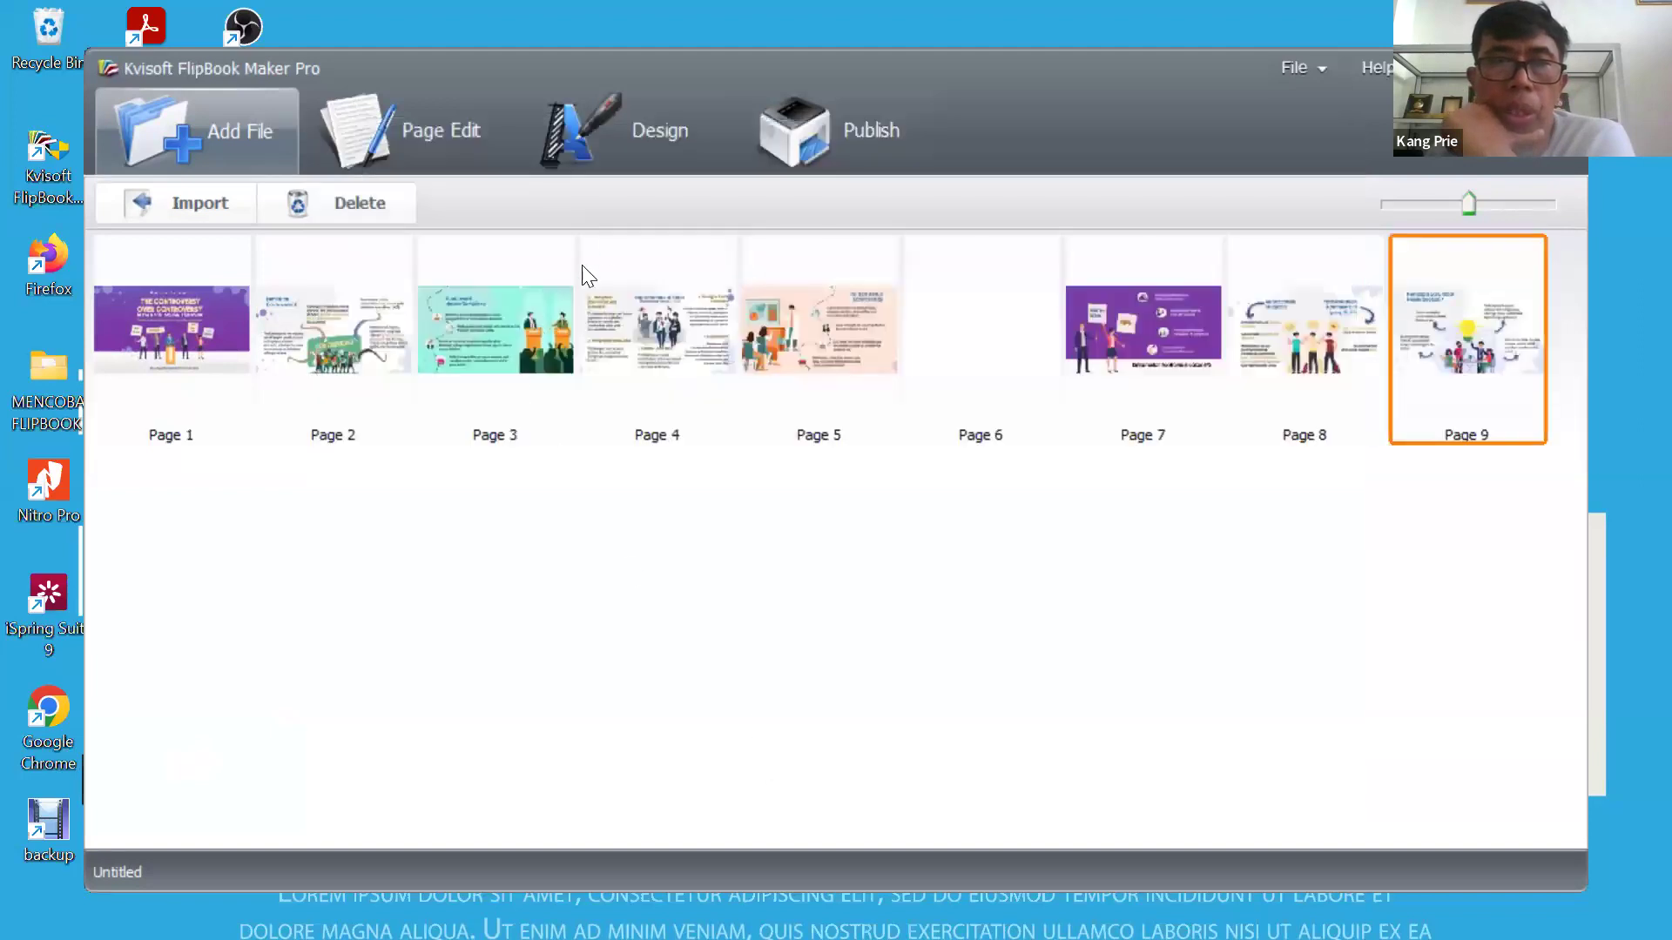
Publish the flipbook as an EXE named magazine to the Desktop.
{"action": "left_click", "coordinate": [829, 132]}
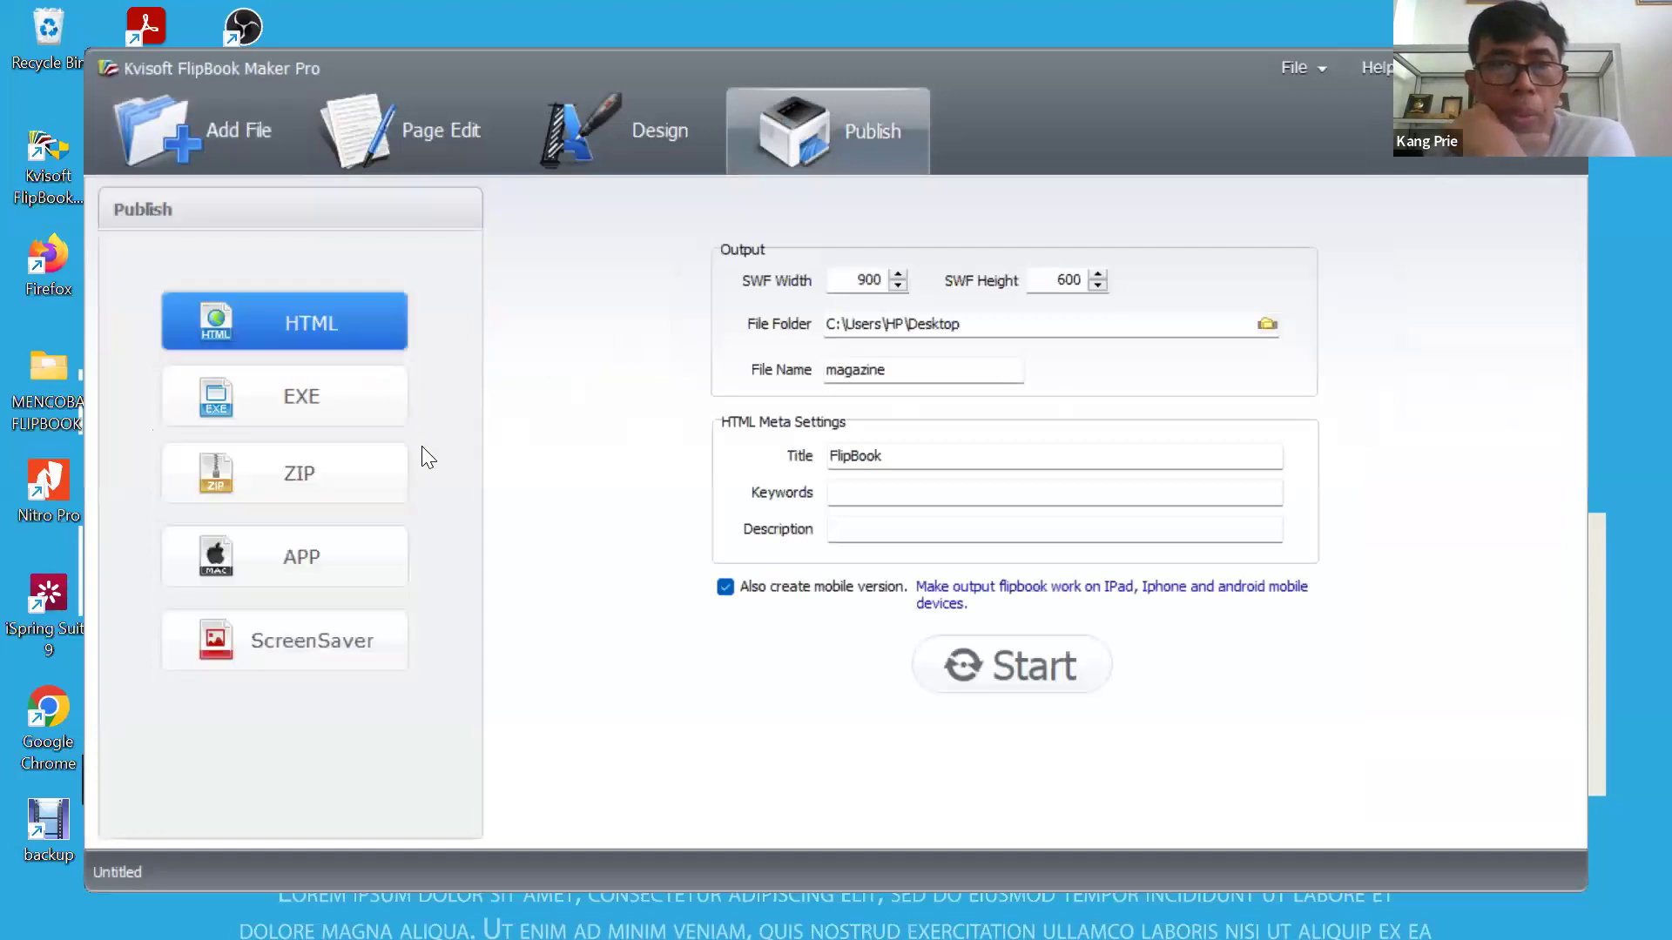
{"action": "left_click", "coordinate": [287, 394]}
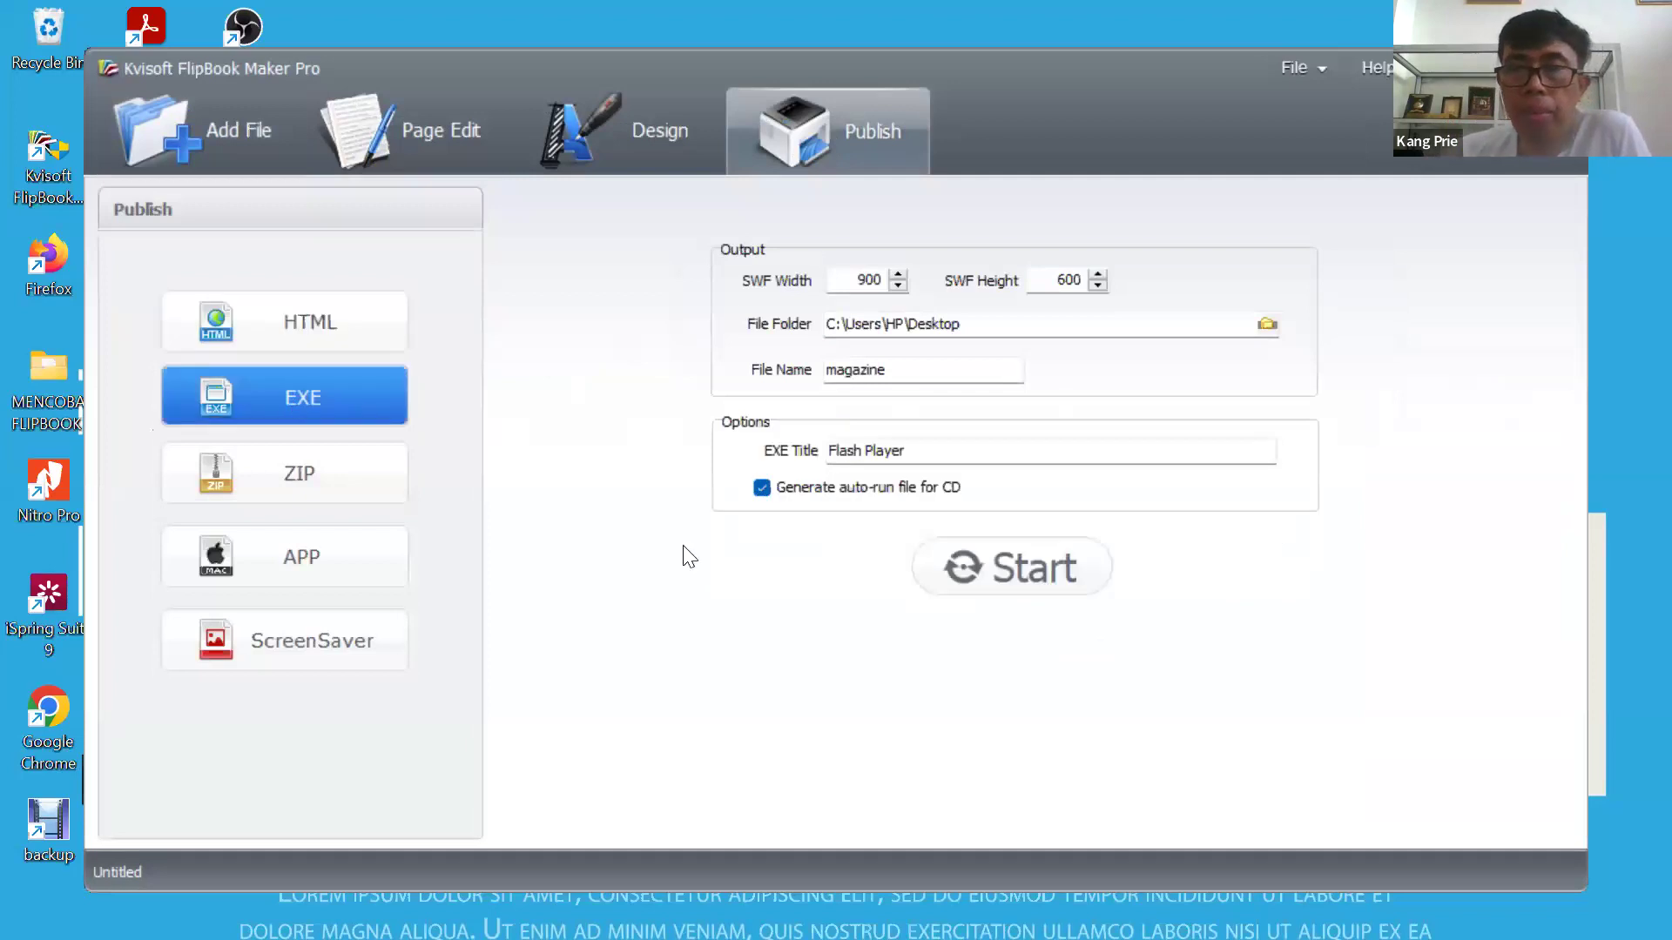
{"action": "left_click", "coordinate": [1095, 554]}
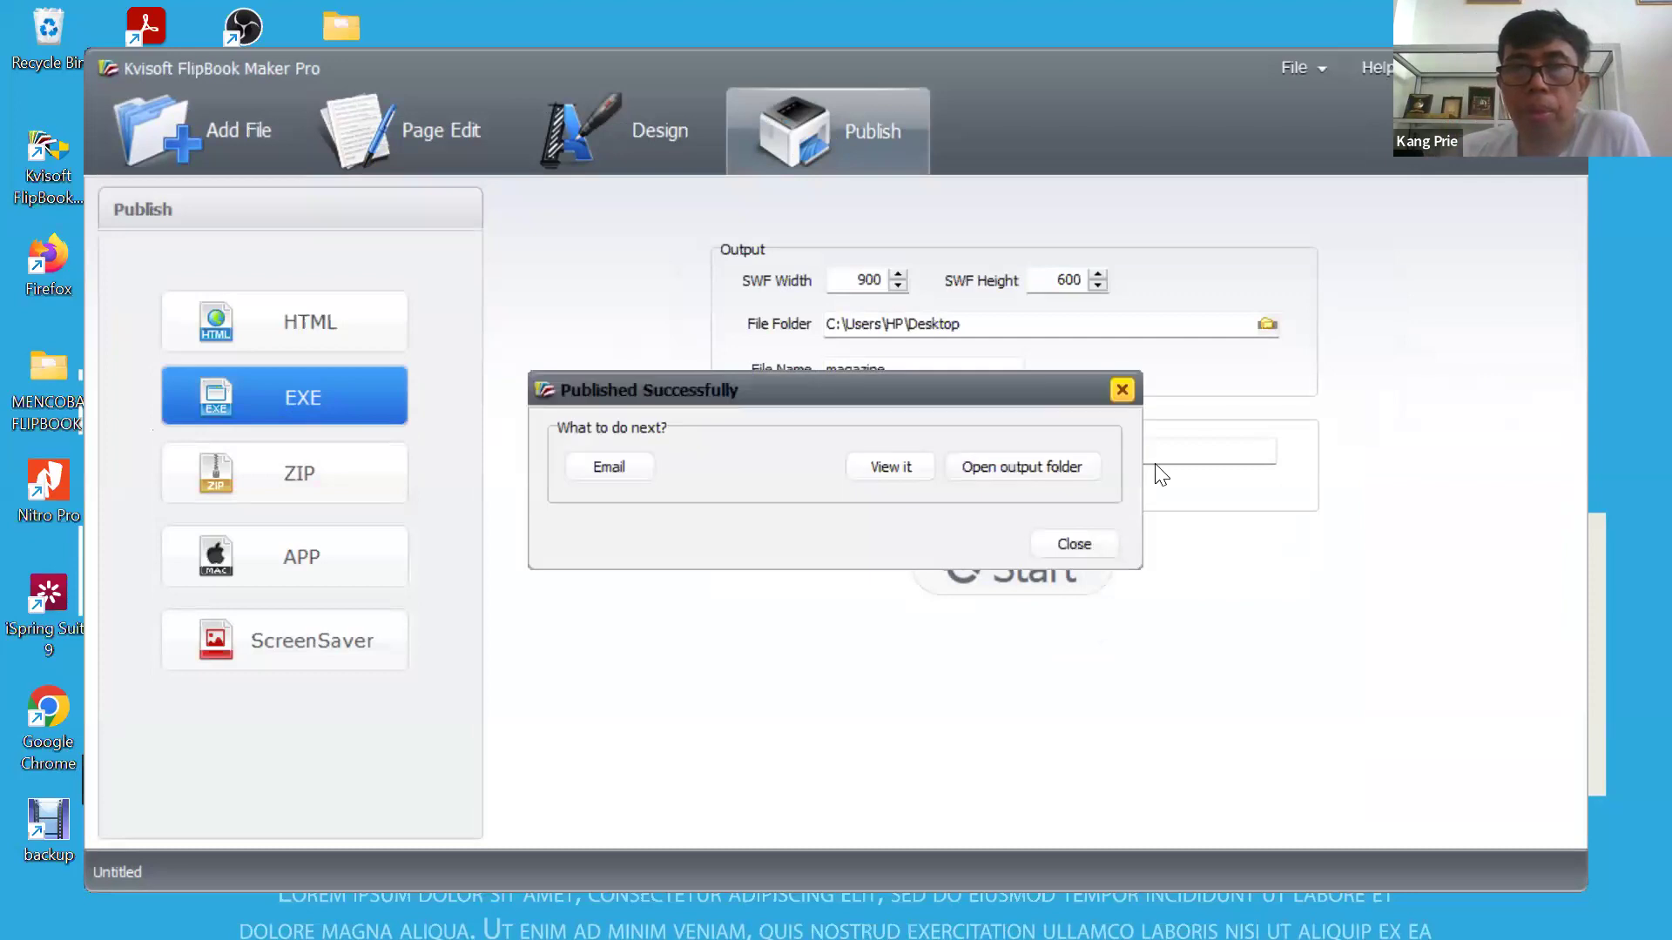
Open the output folder of the published flipbook and run the magazine application.
{"action": "left_click", "coordinate": [1006, 466]}
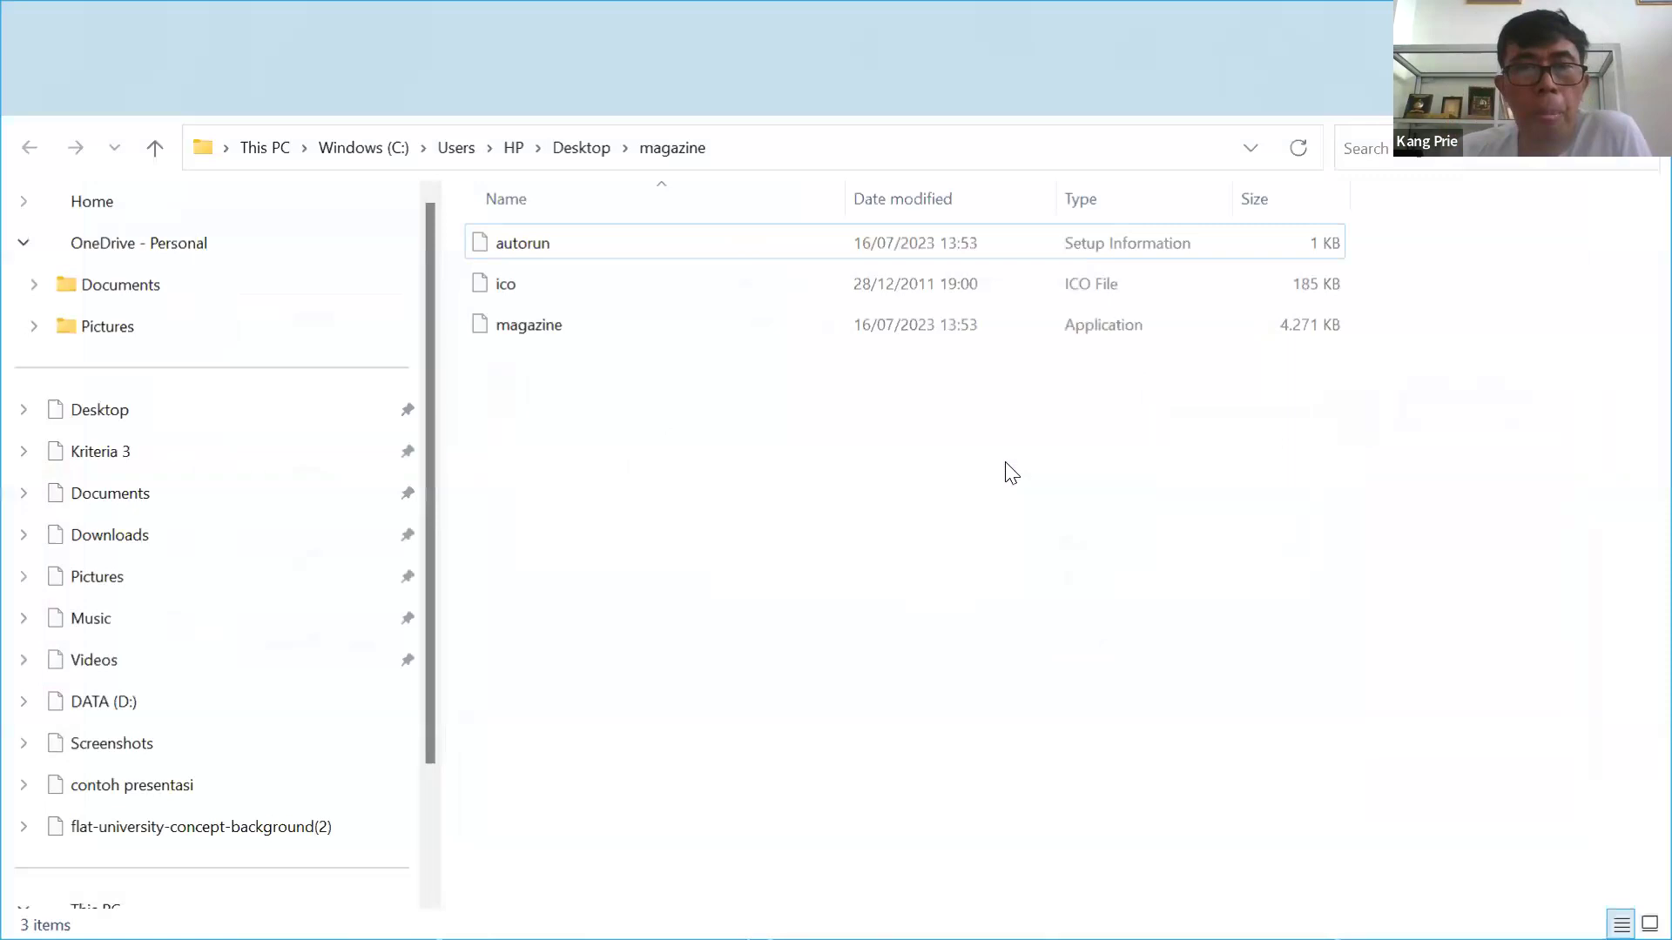
{"action": "left_click", "coordinate": [586, 338]}
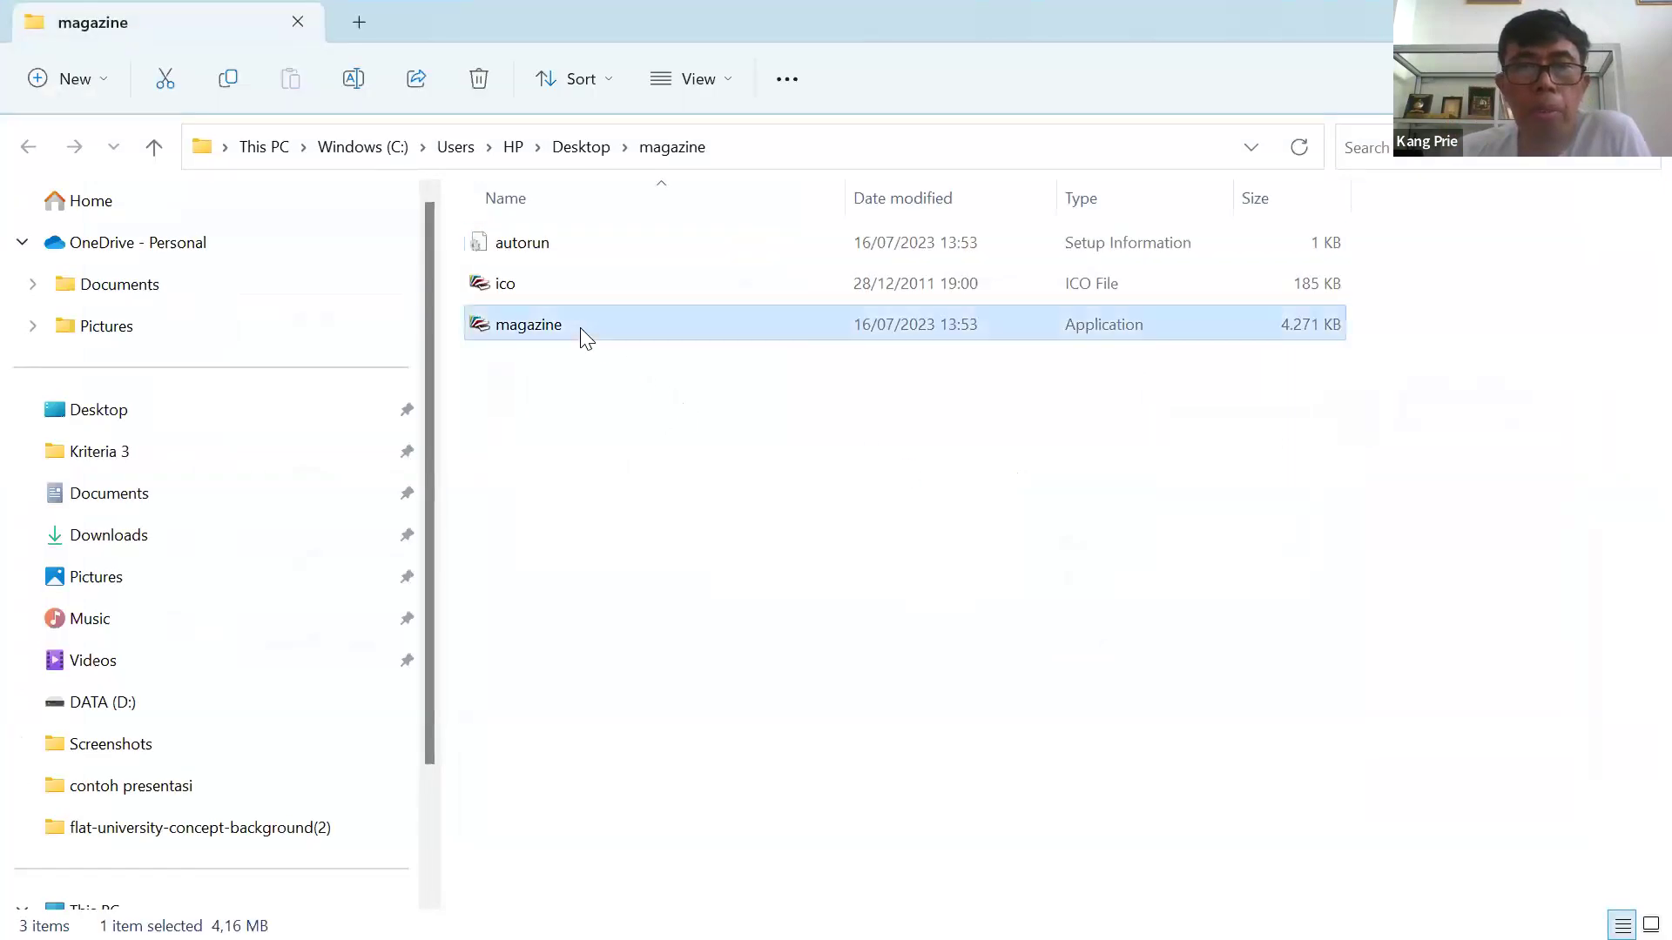
{"action": "double_click", "coordinate": [581, 330]}
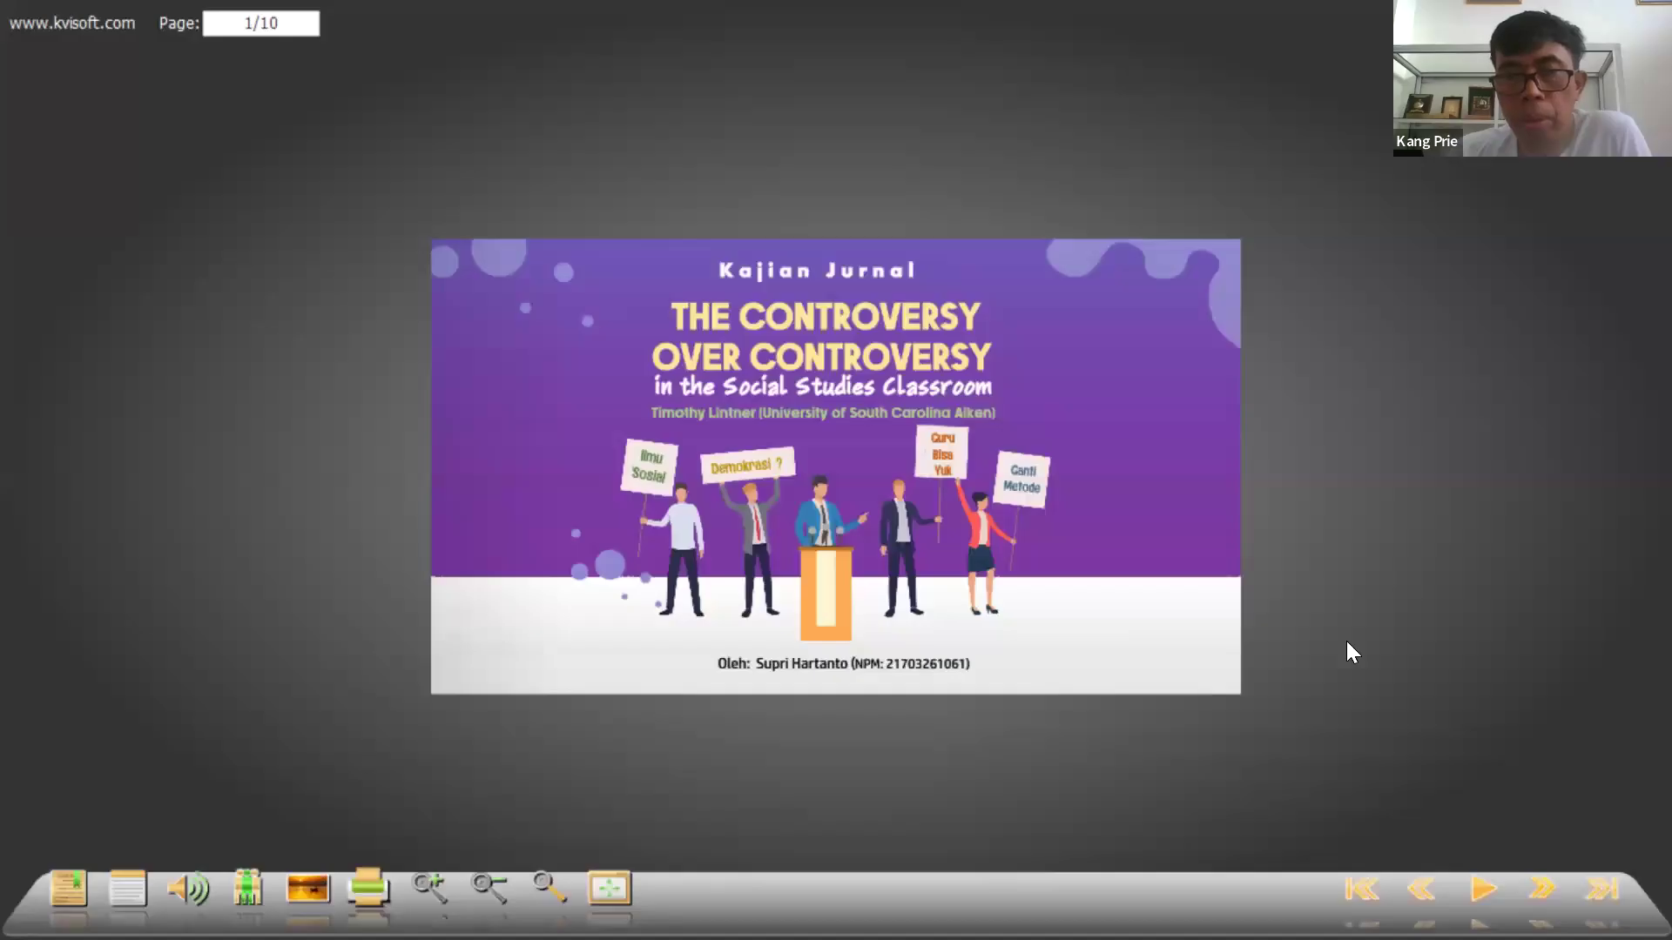
Page through the flipbook from the cover to the last page, and turn back to pages 8-9.
{"action": "left_click", "coordinate": [1204, 672]}
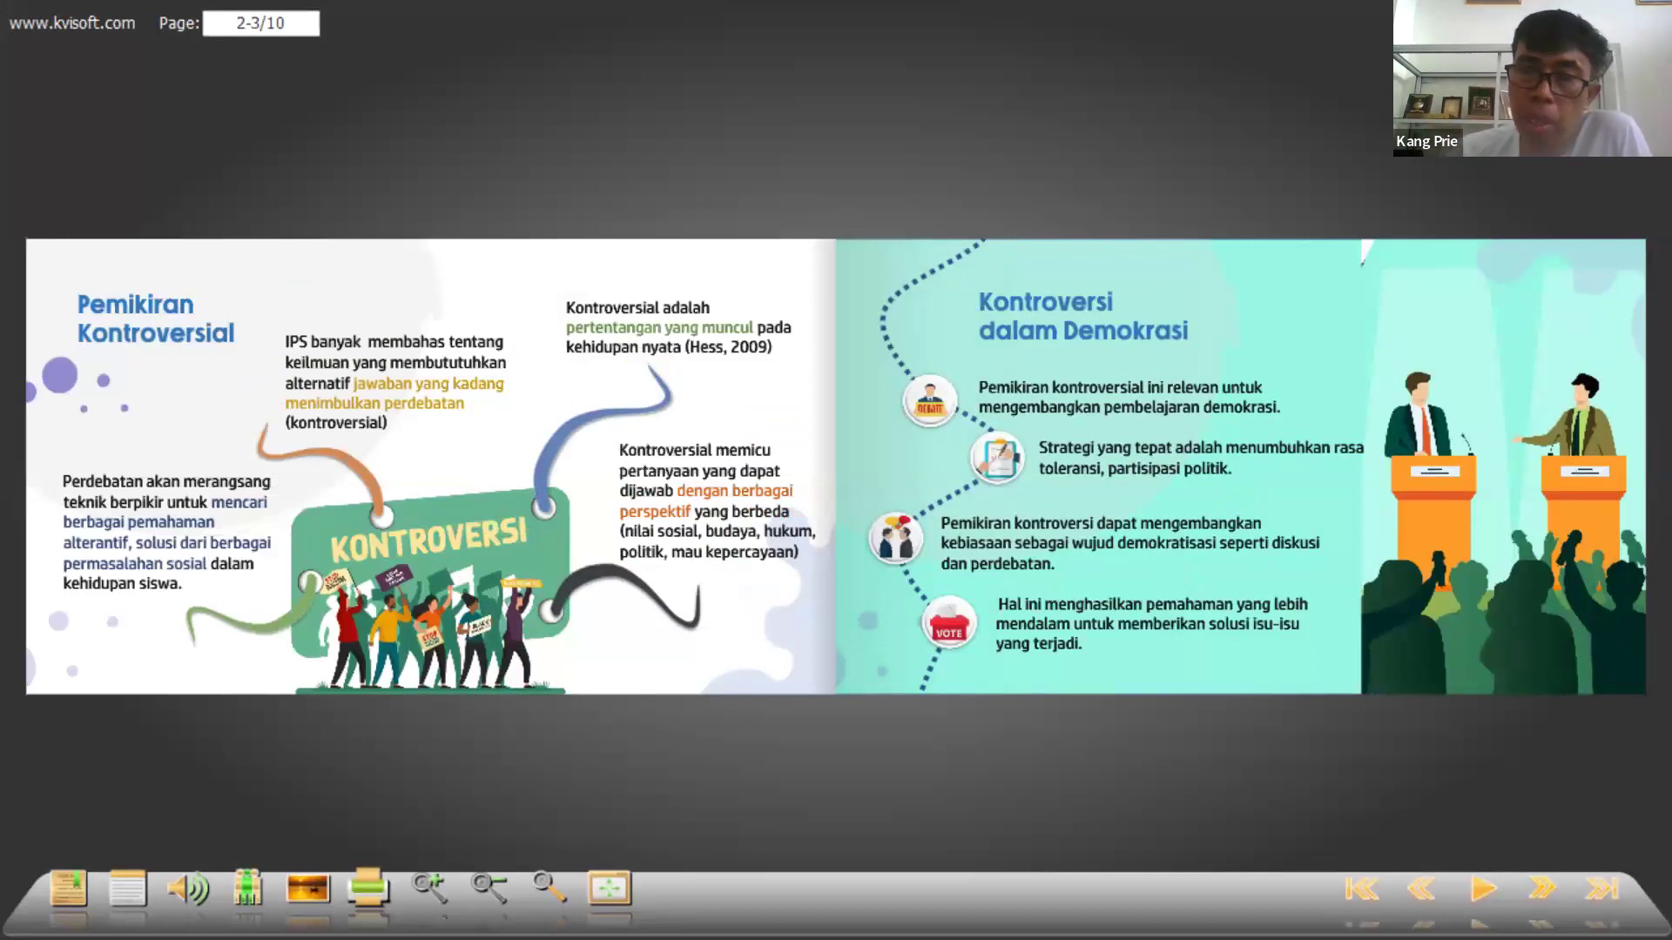
{"action": "key", "text": "Right"}
{"action": "key", "text": "Right"}
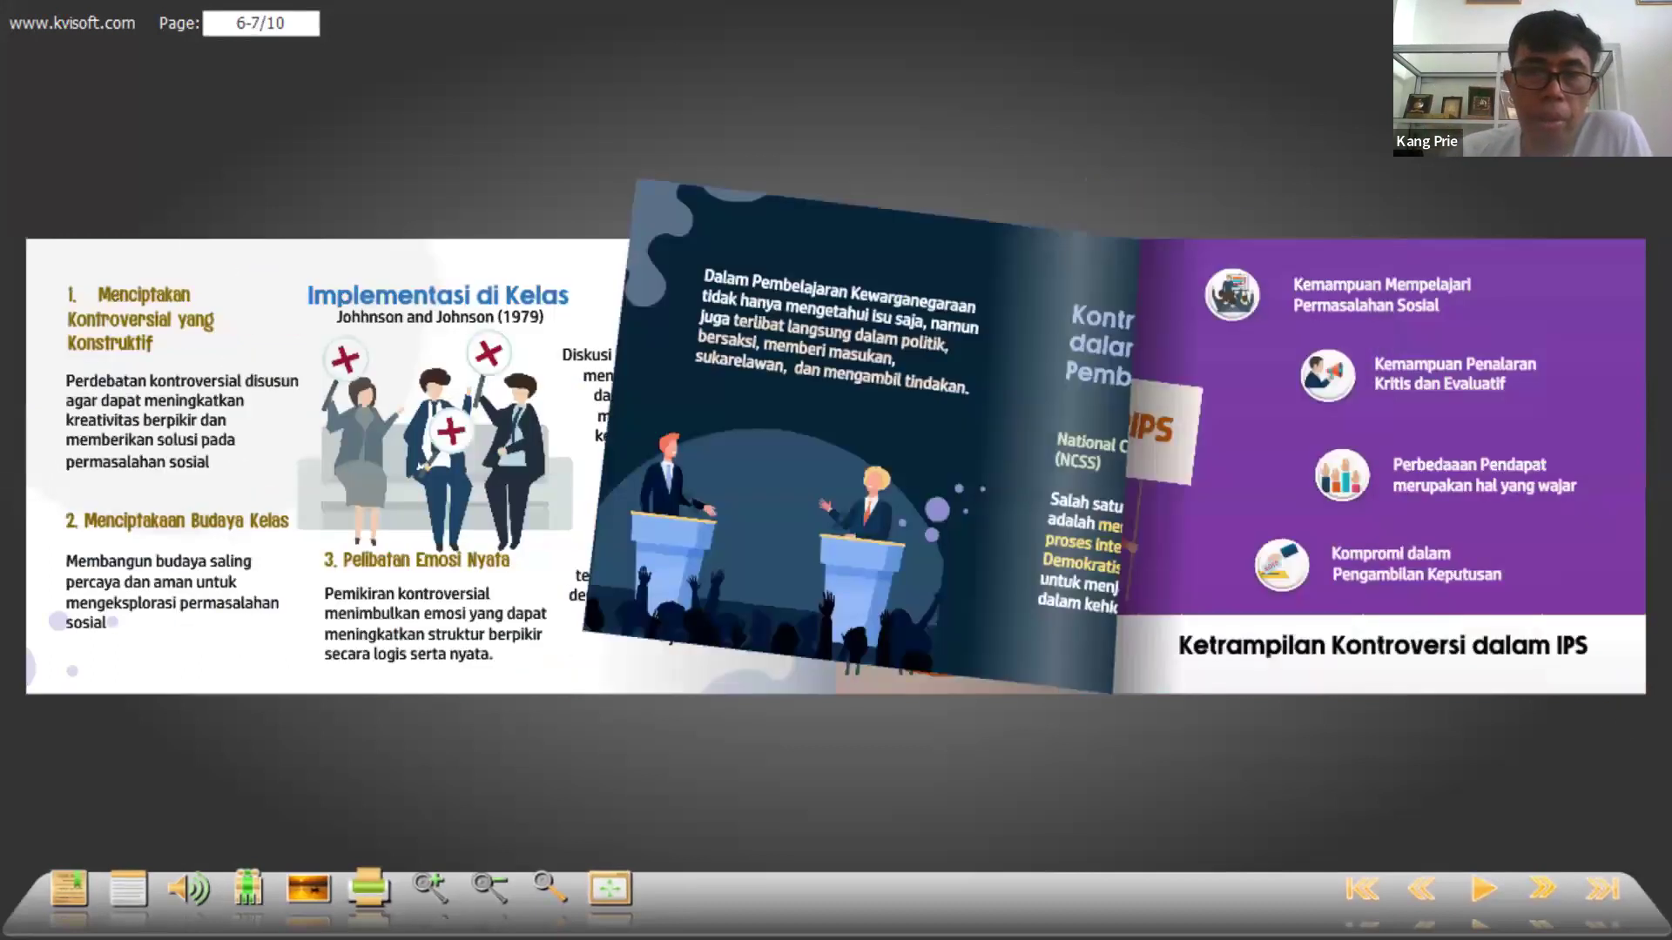
{"action": "key", "text": "Right"}
{"action": "key", "text": "Right"}
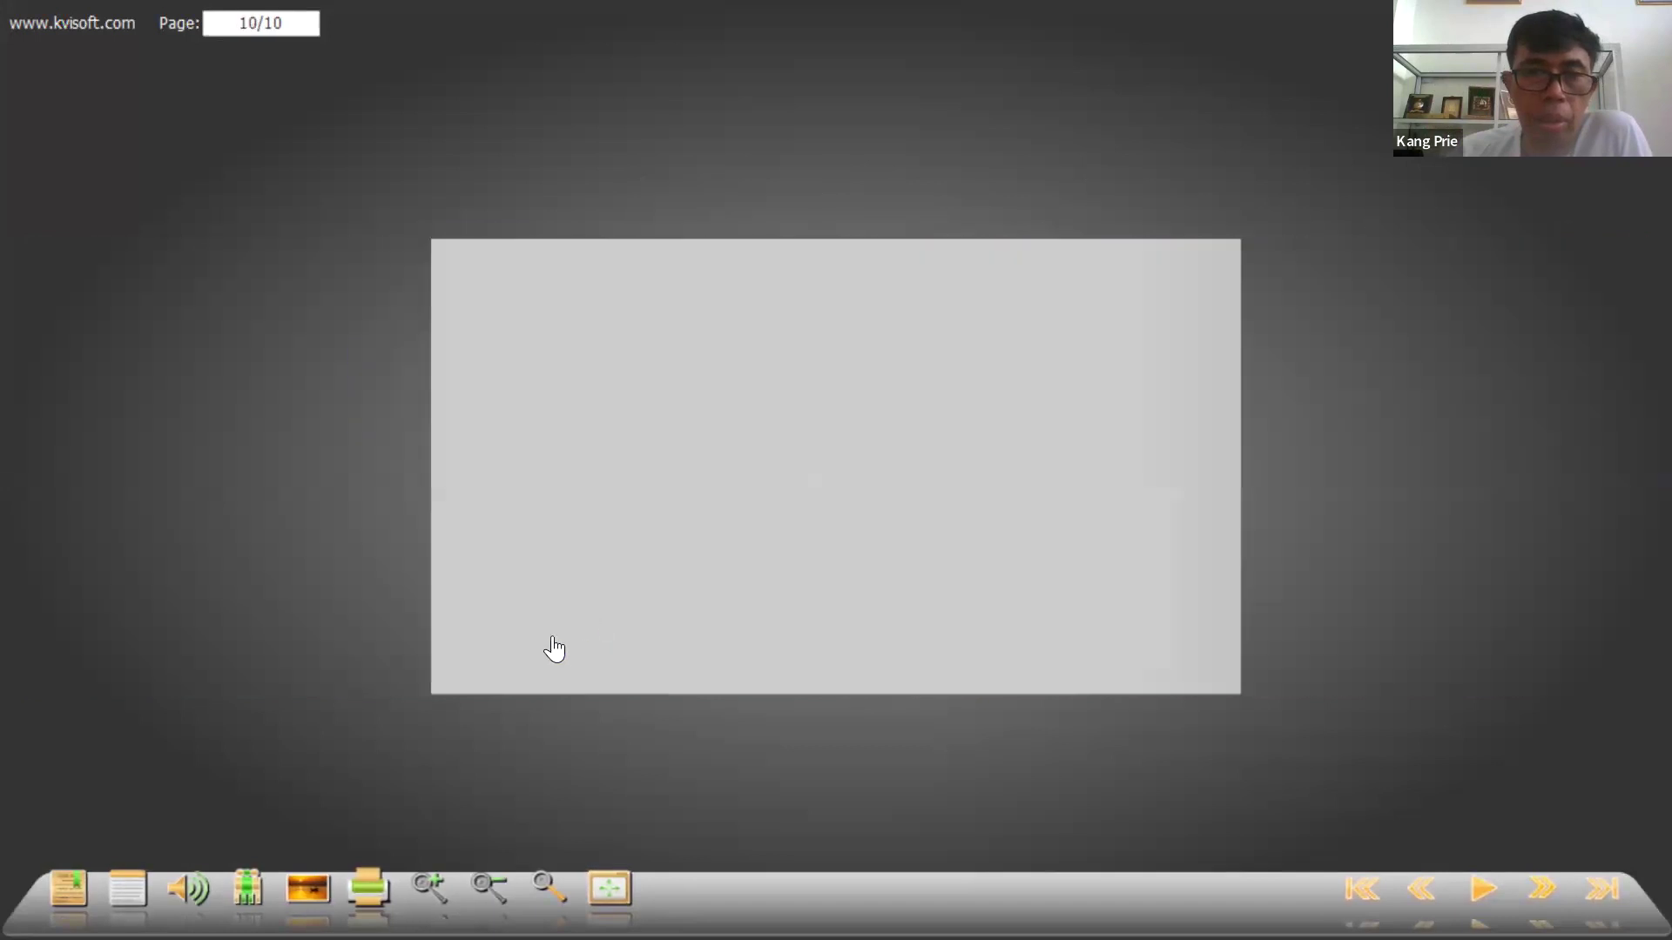
{"action": "left_click", "coordinate": [431, 667]}
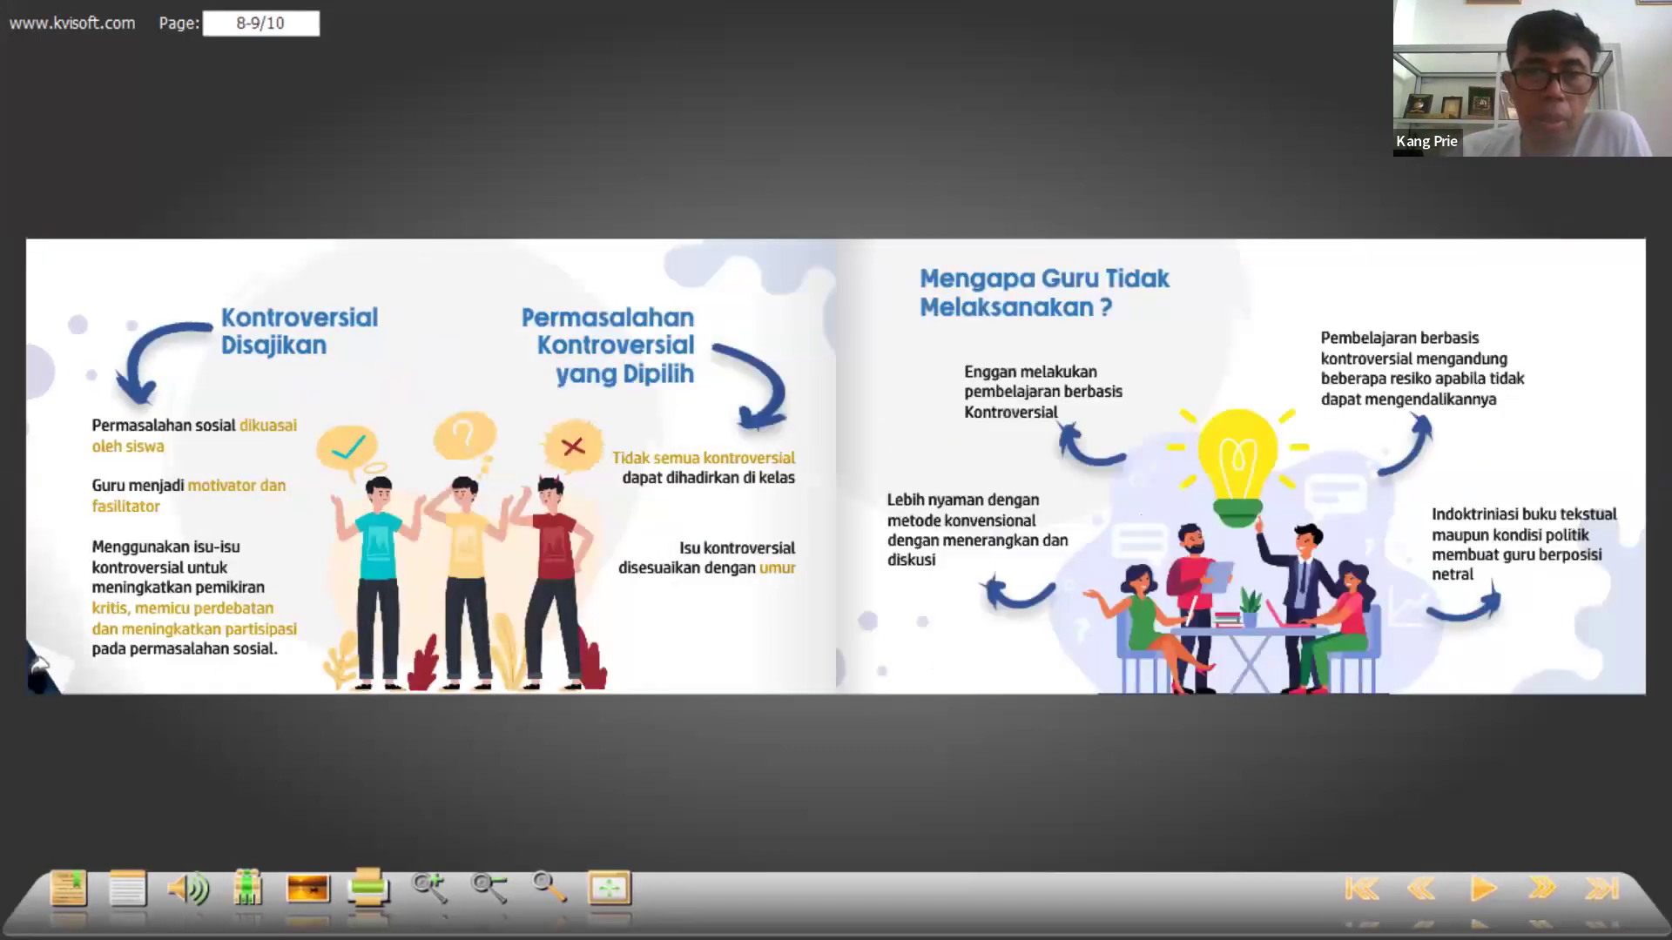